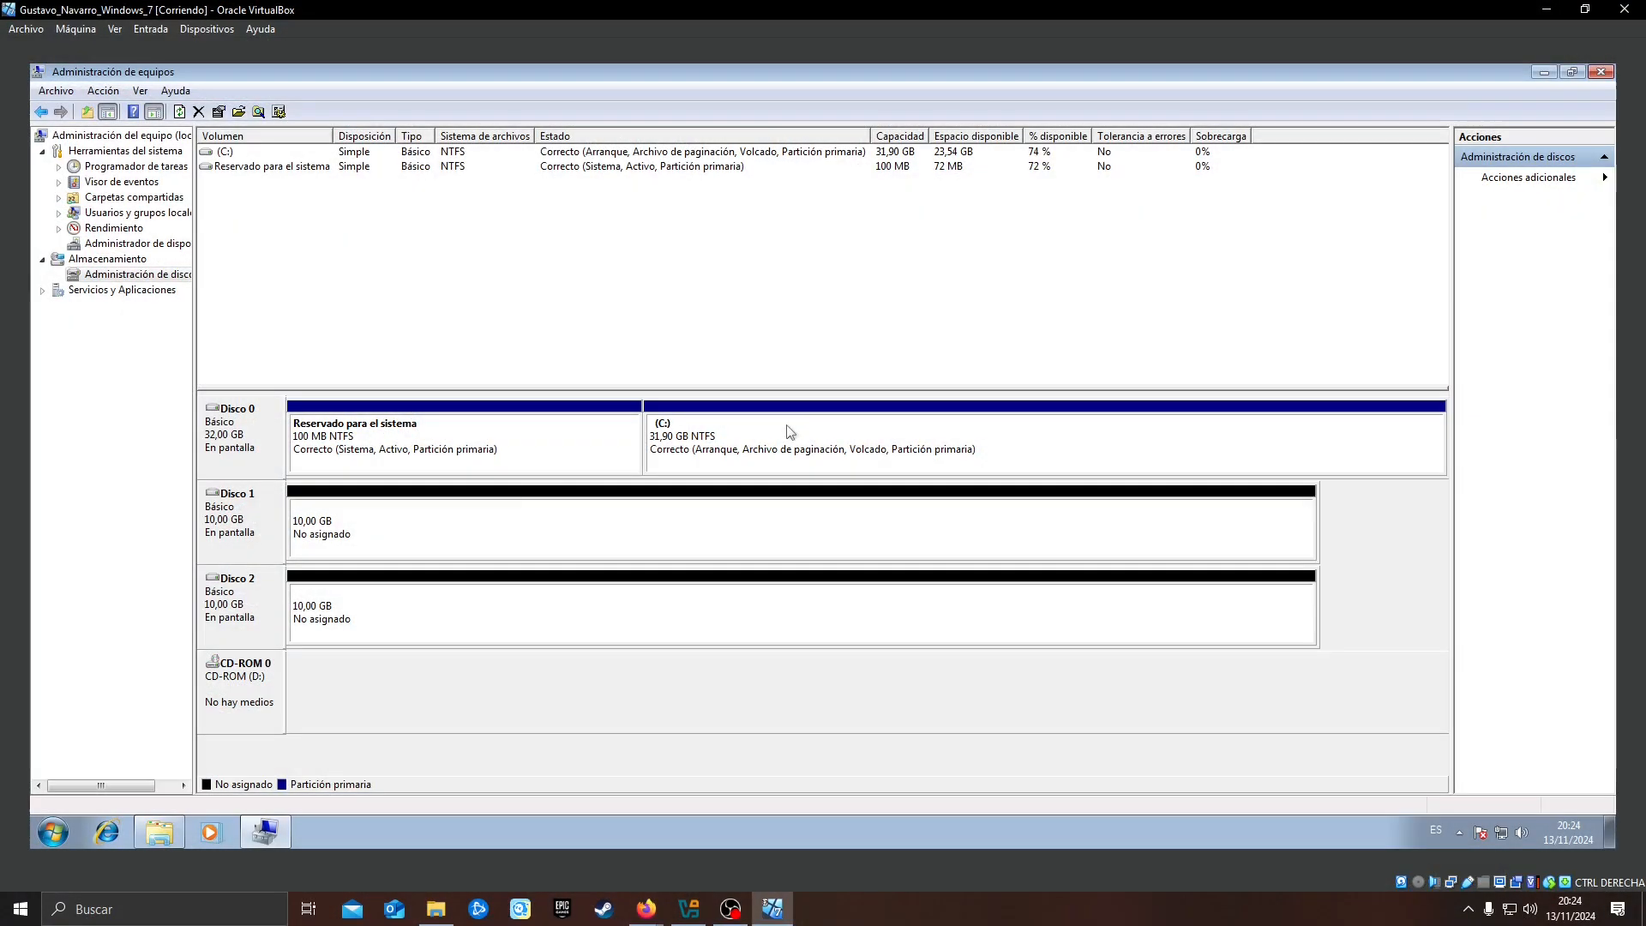
Open Administración de discos in the Almacenamiento section of the computer management console
click(57, 843)
click(794, 688)
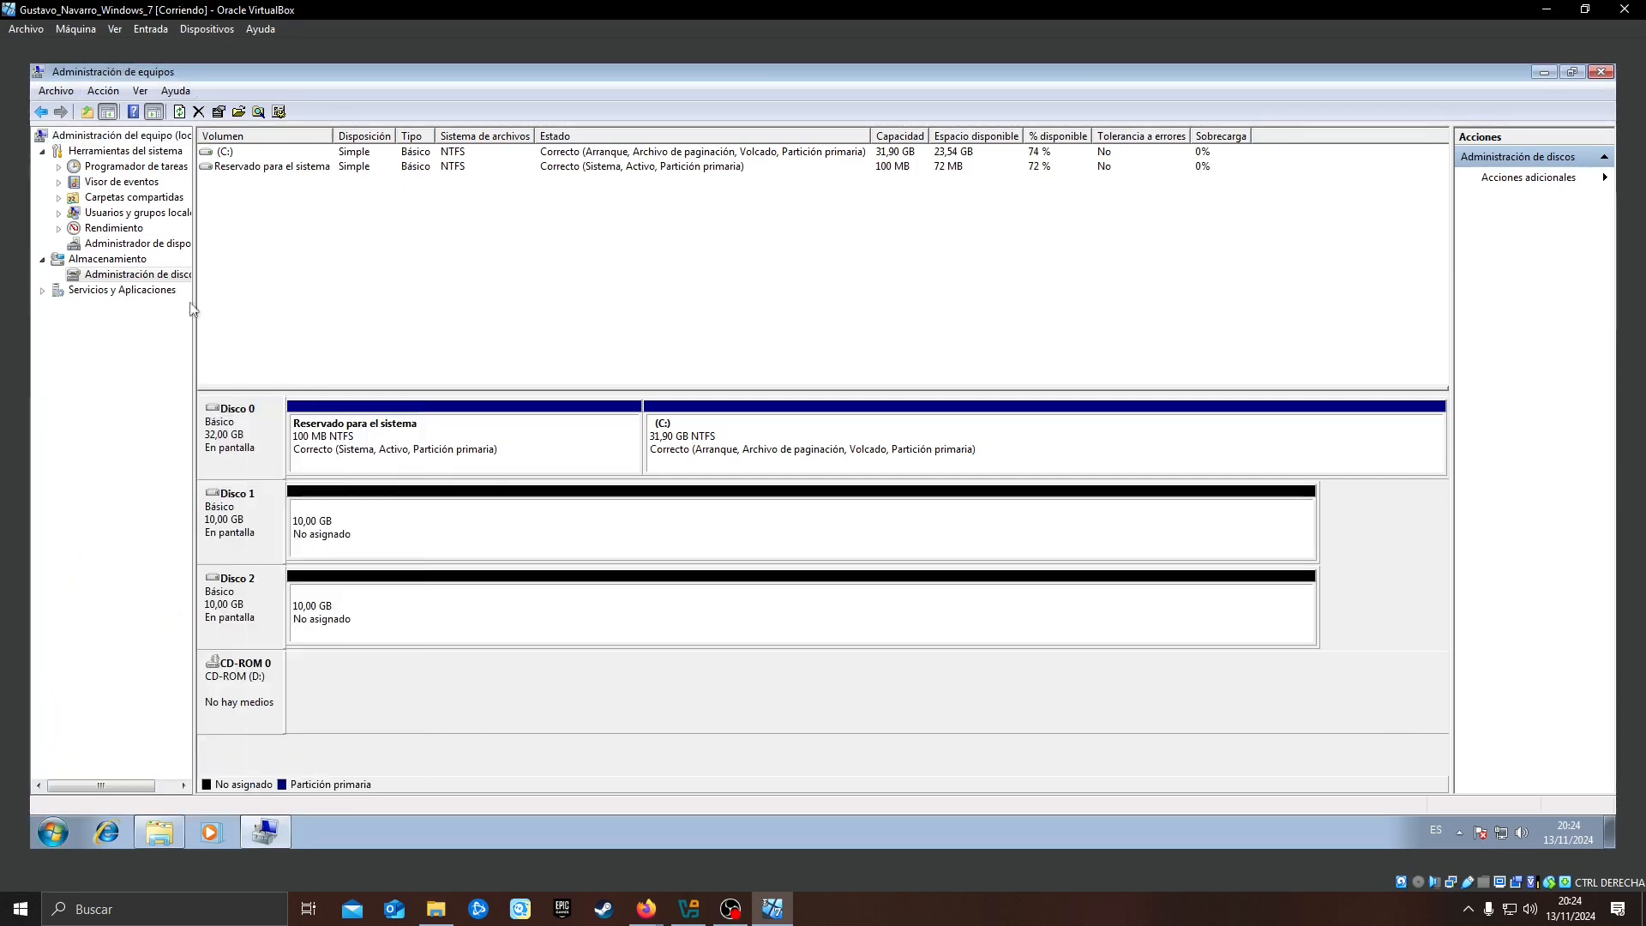
click(122, 279)
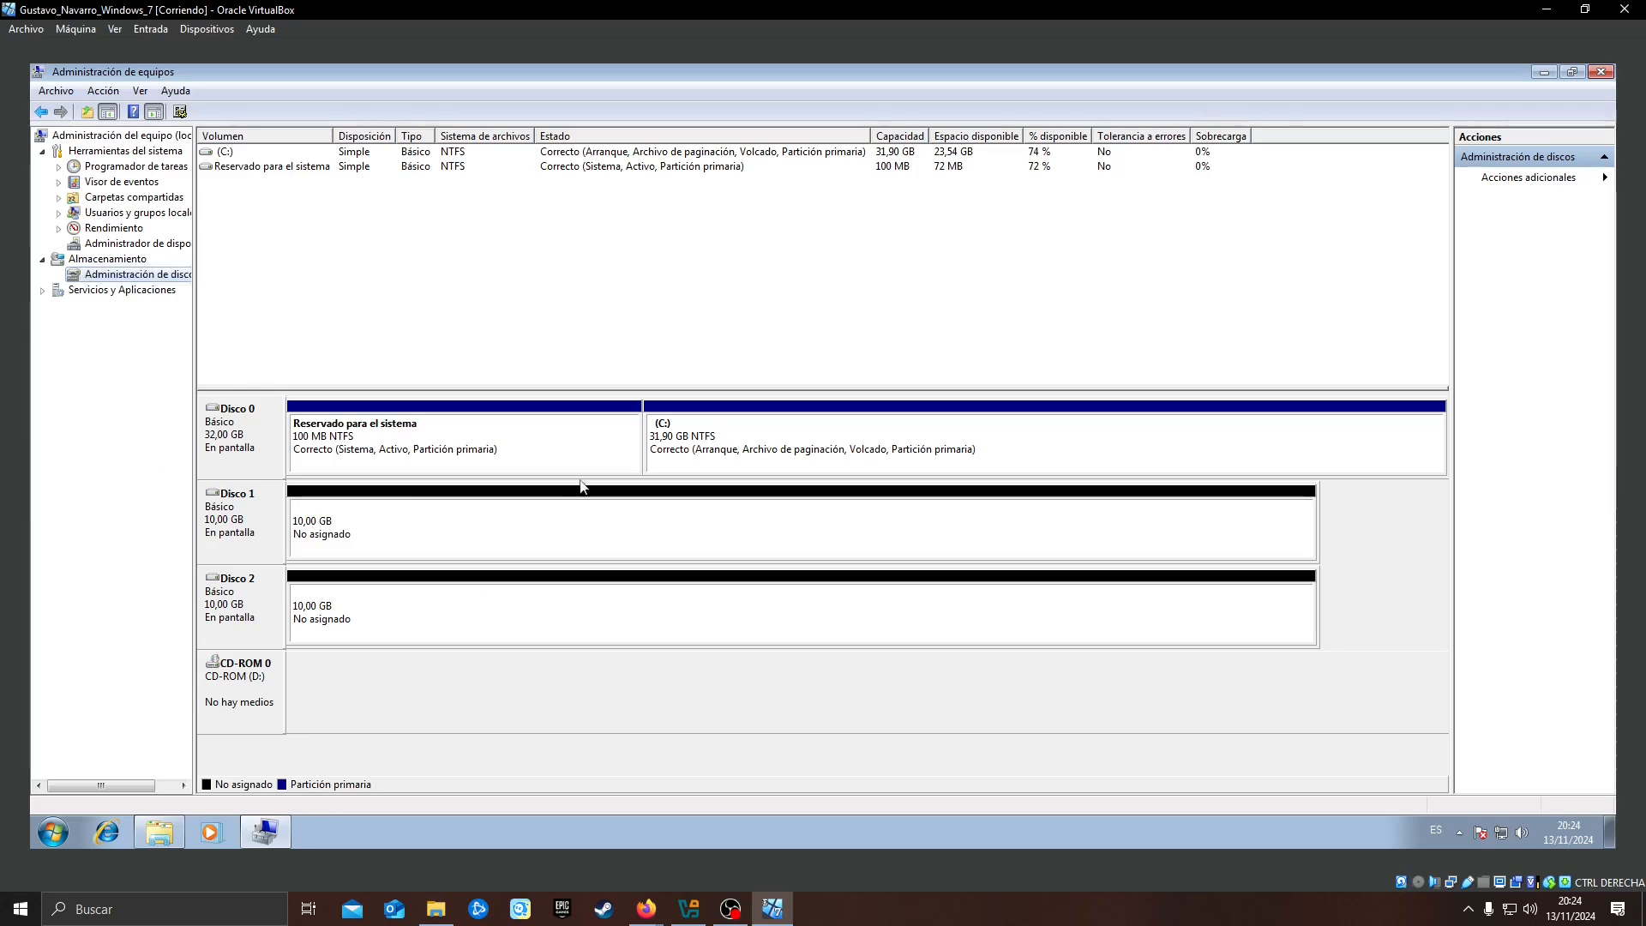
Start a new simple volume in the unallocated space of Disco 1 with a size of 2000 MB
right_click(429, 530)
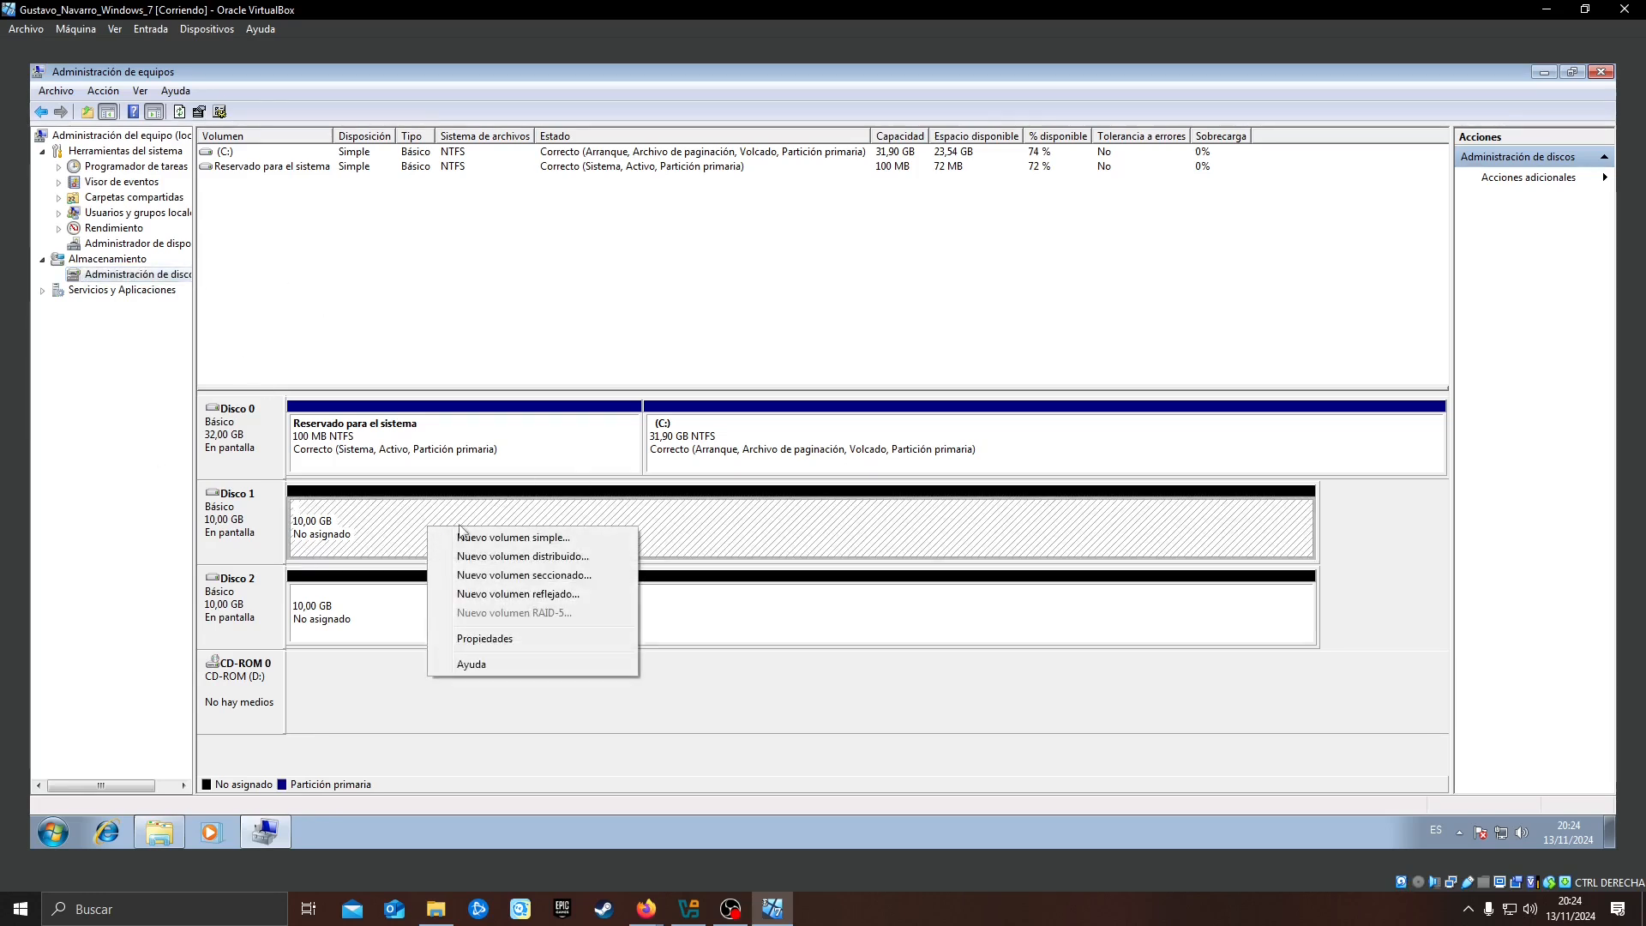
click(508, 537)
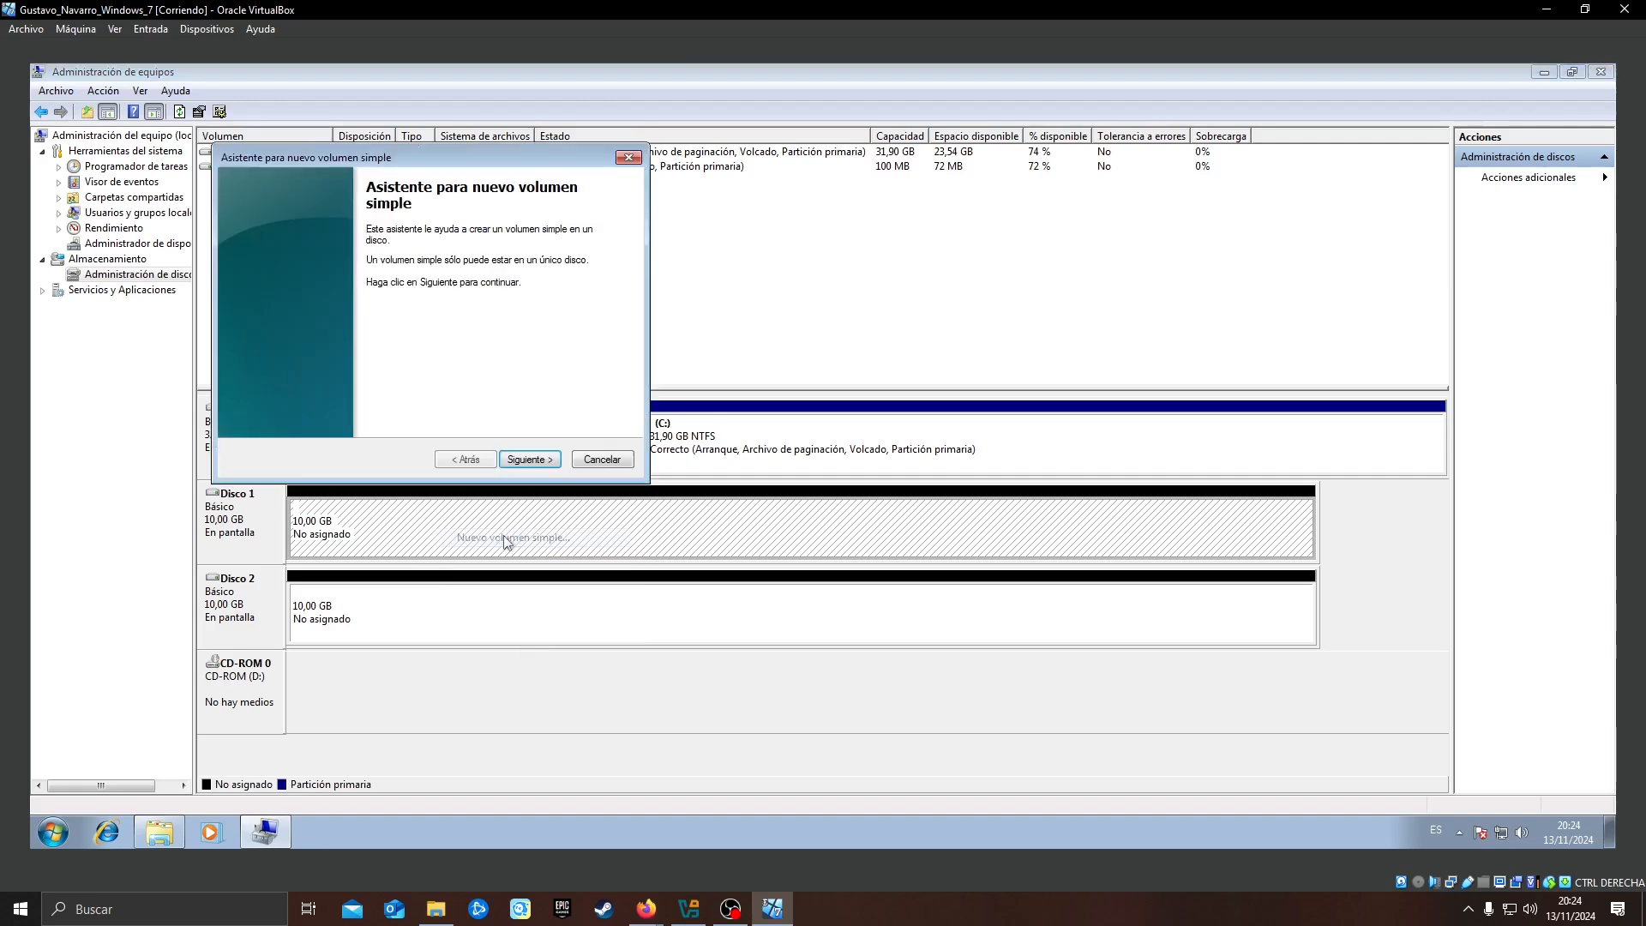
click(532, 461)
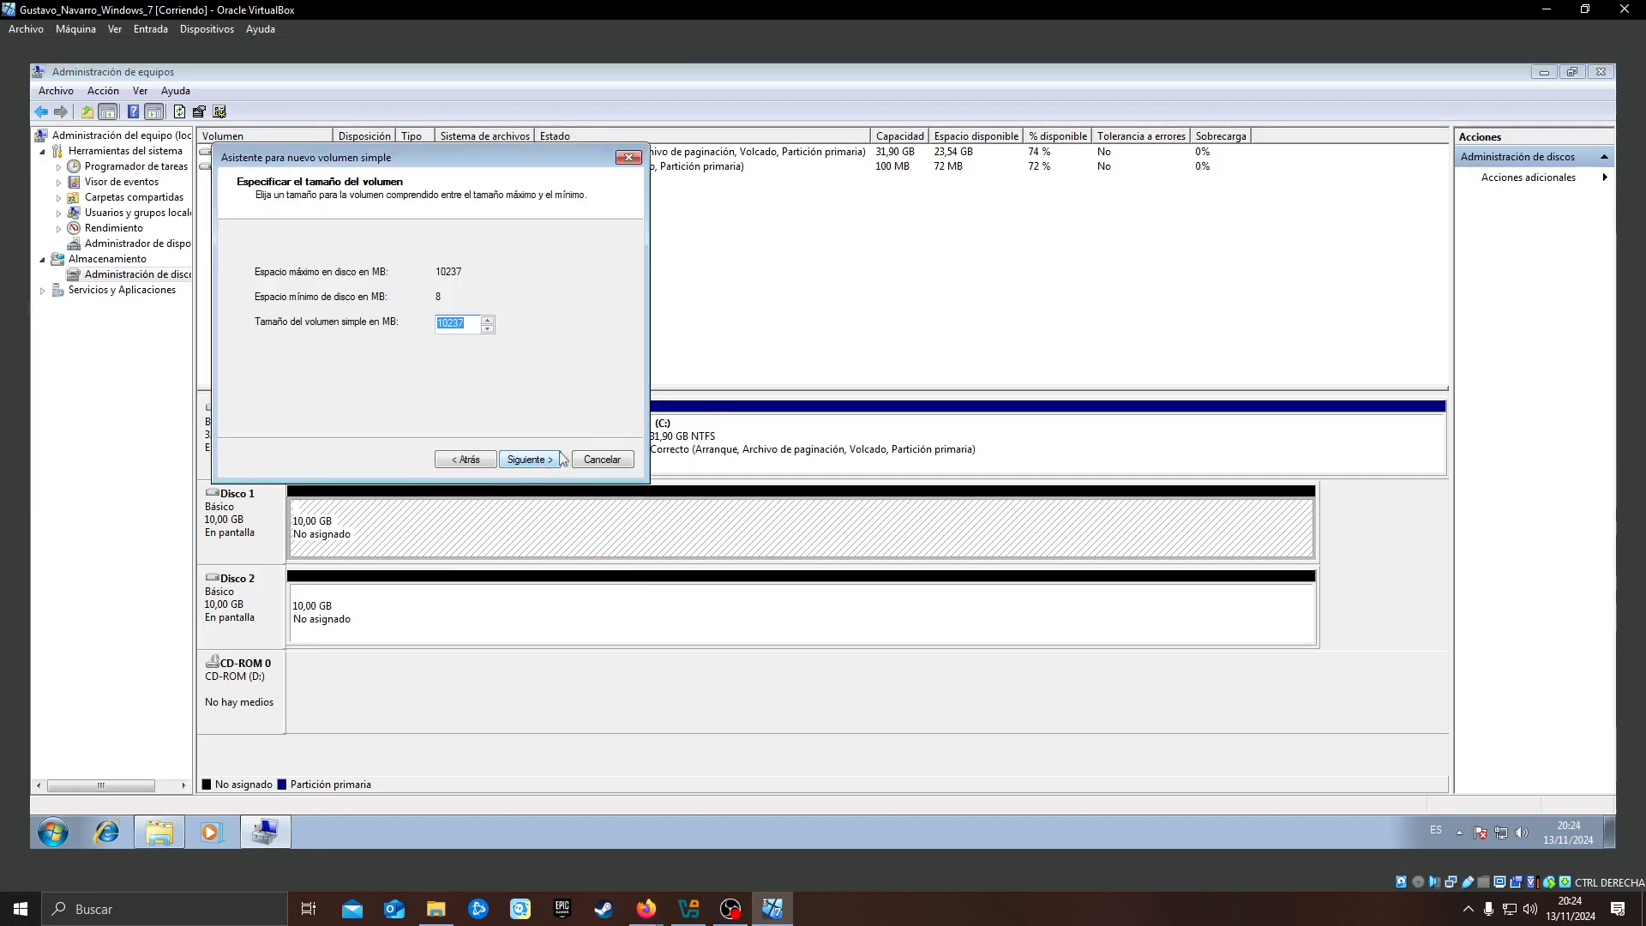
text(2000)
click(535, 460)
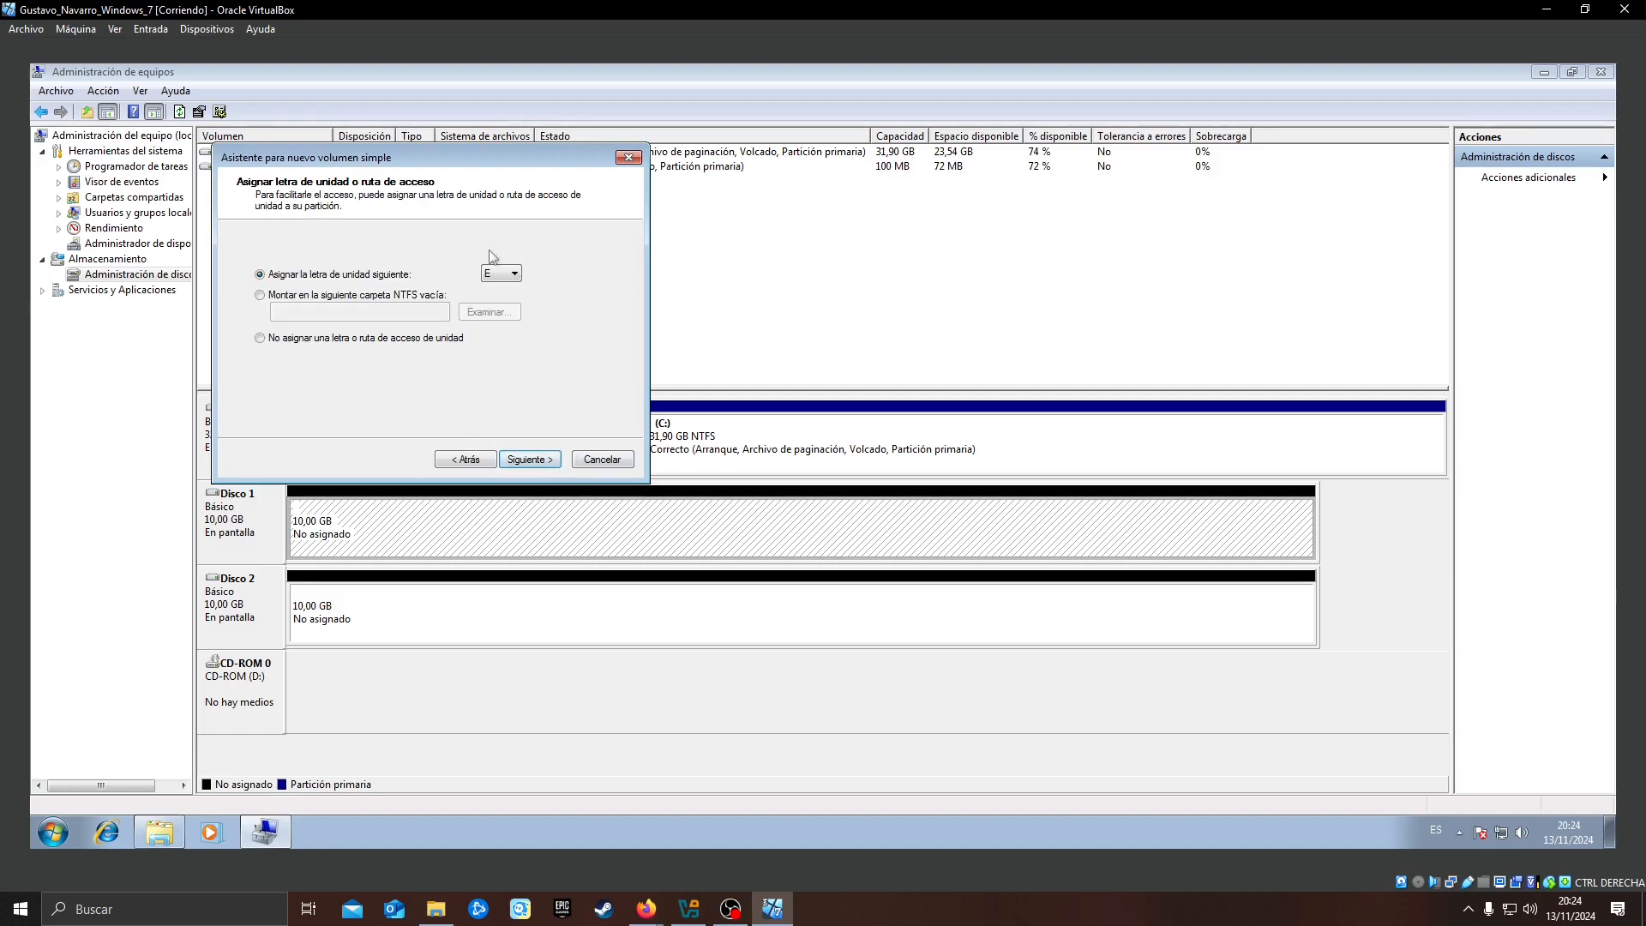
Assign drive letter E, format the volume as NTFS with the label Particion1, and finish creating it
drag(452, 157, 616, 209)
click(695, 511)
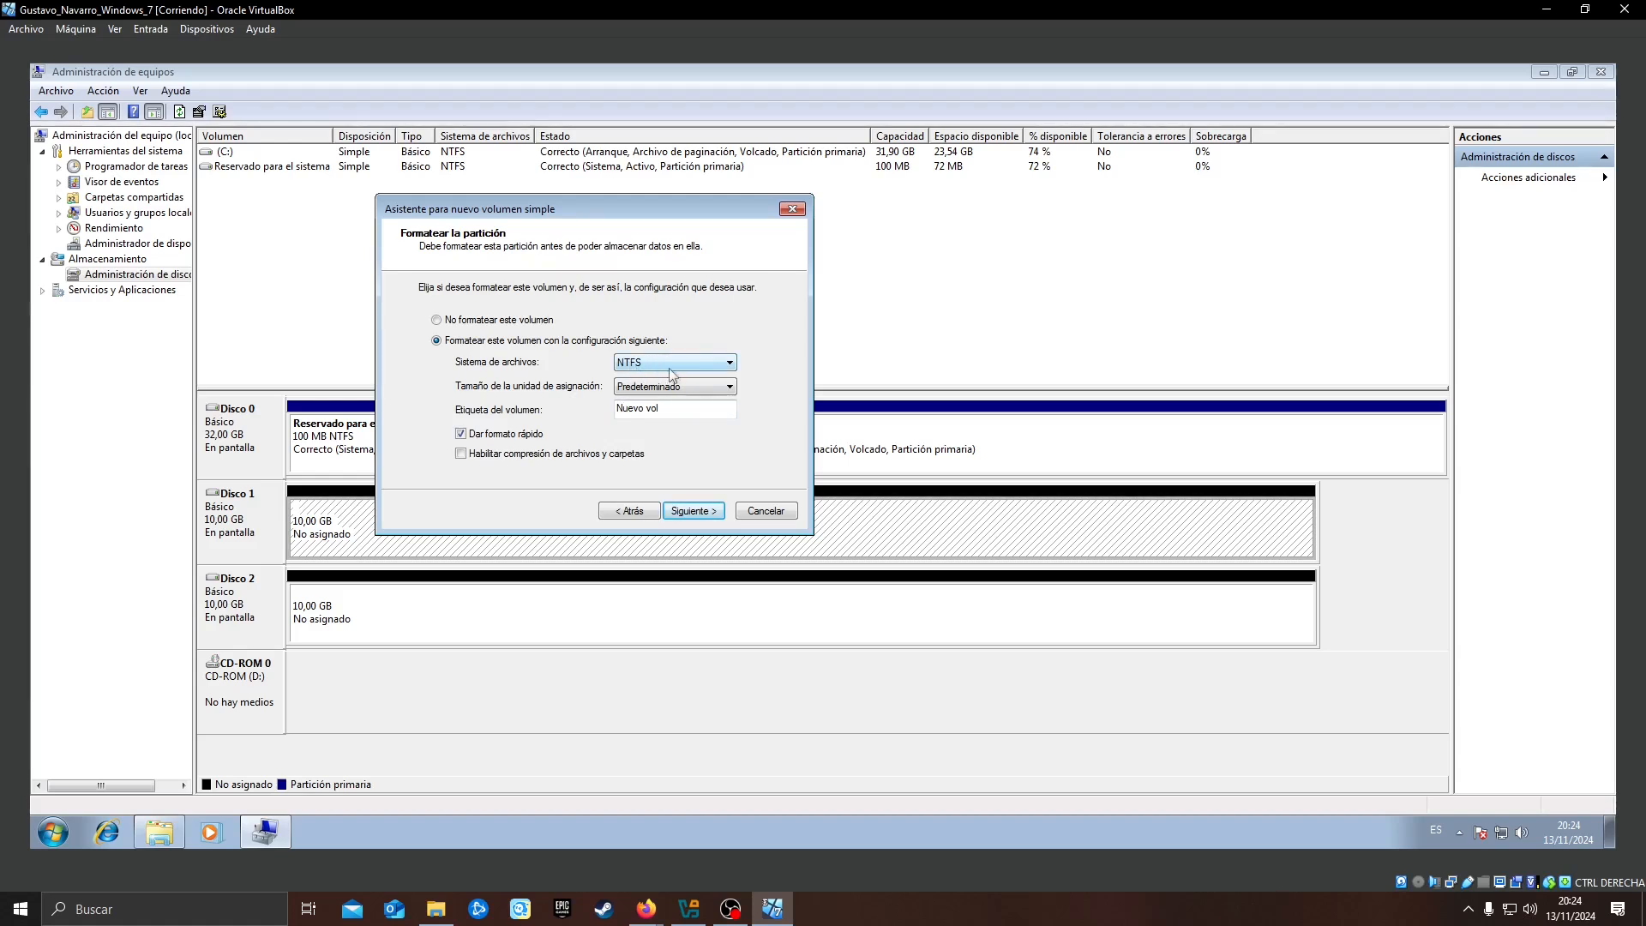
drag(676, 409, 616, 409)
text(Particion1)
click(696, 511)
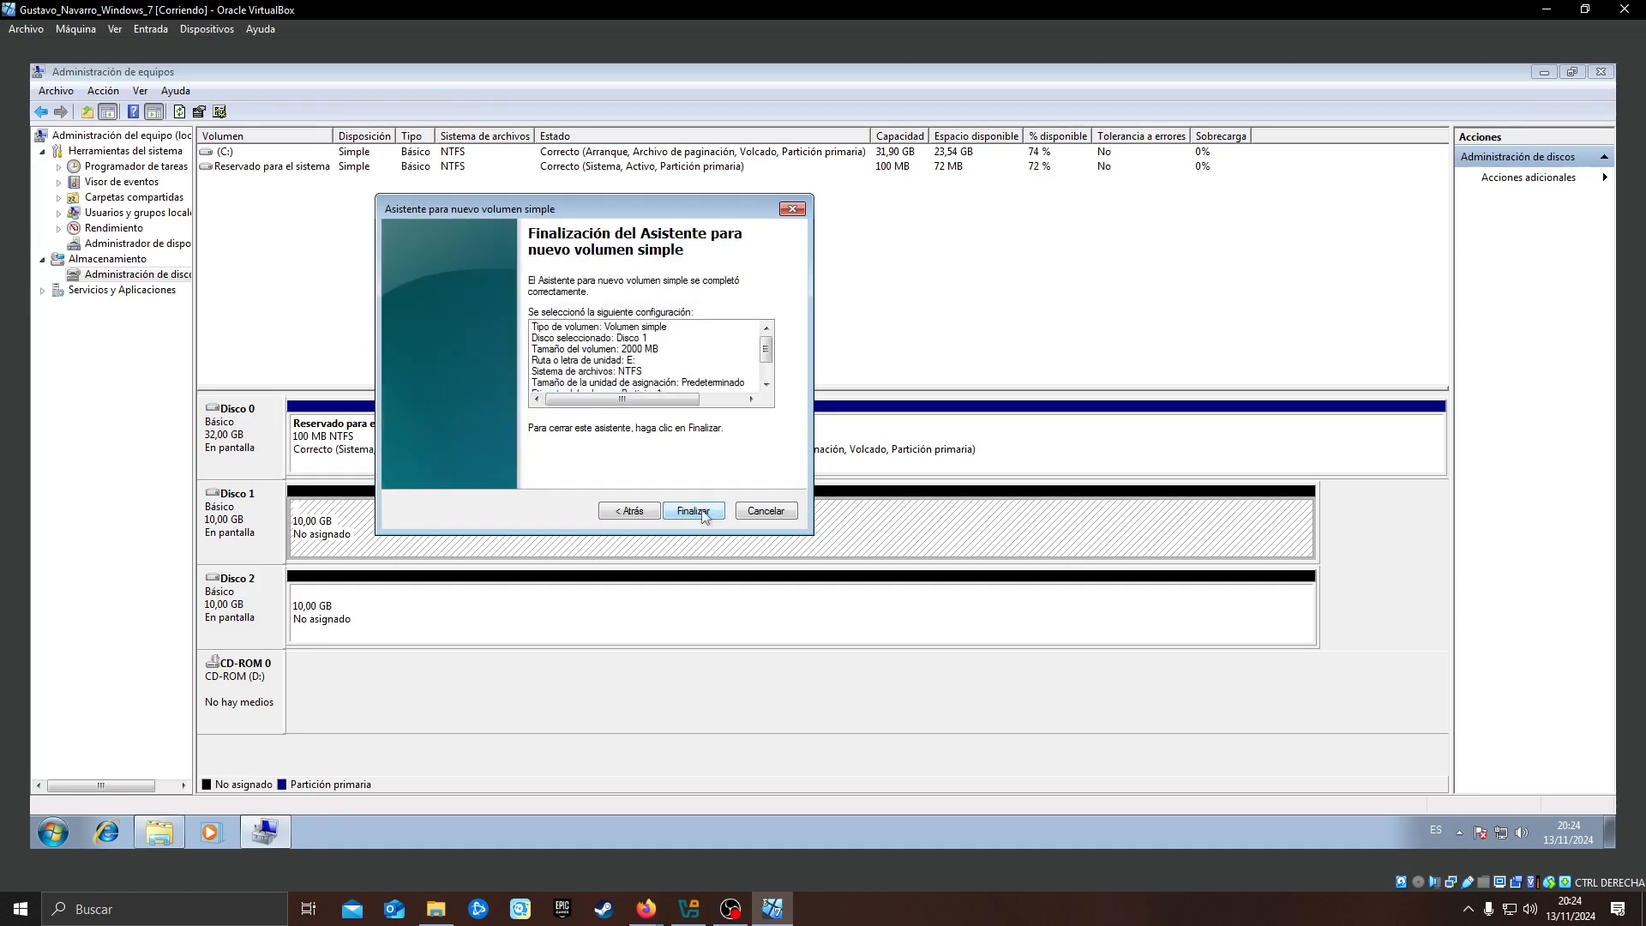
click(696, 511)
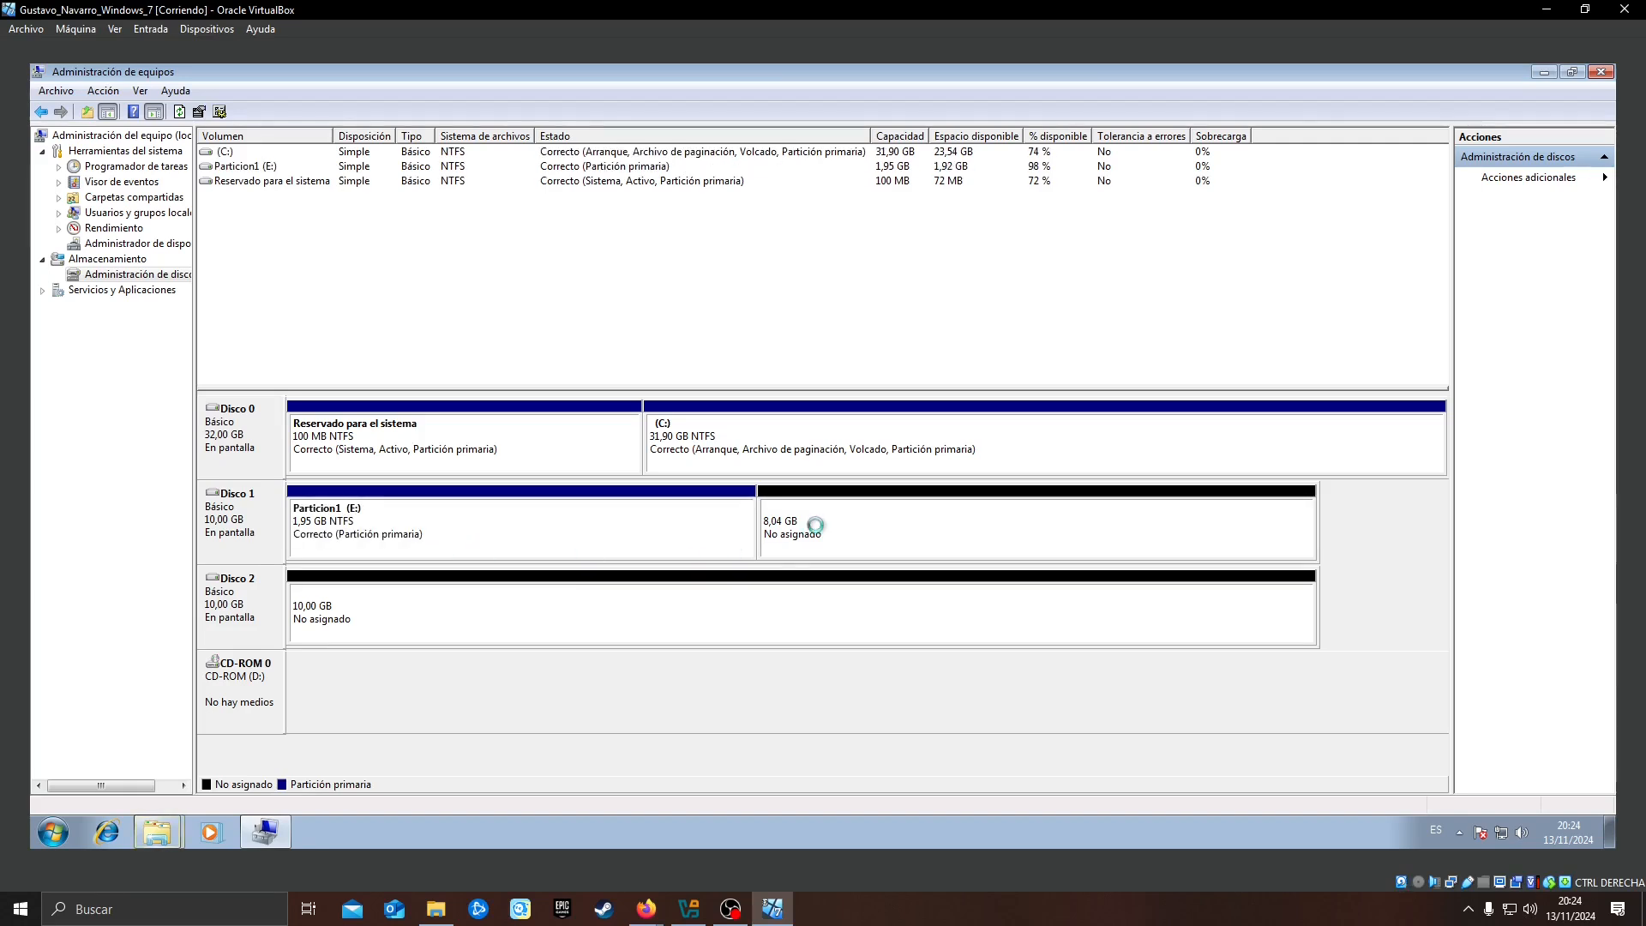
Start a second simple volume of 2000 MB in the unallocated space after Particion1 on Disco 1
right_click(878, 532)
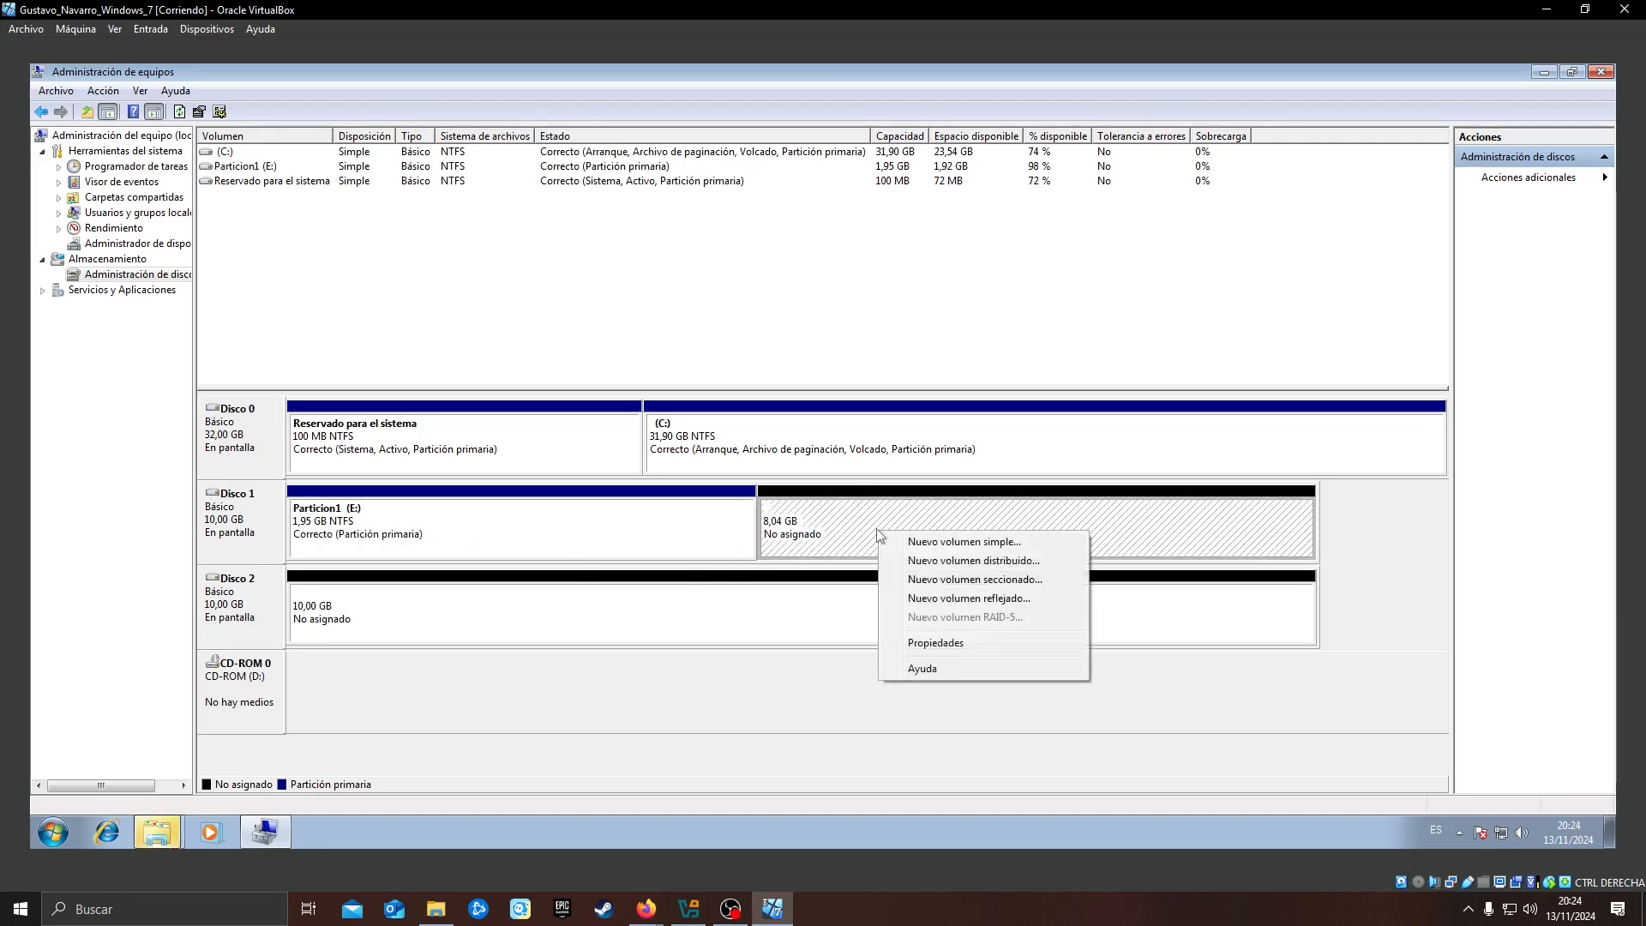
click(953, 544)
click(529, 461)
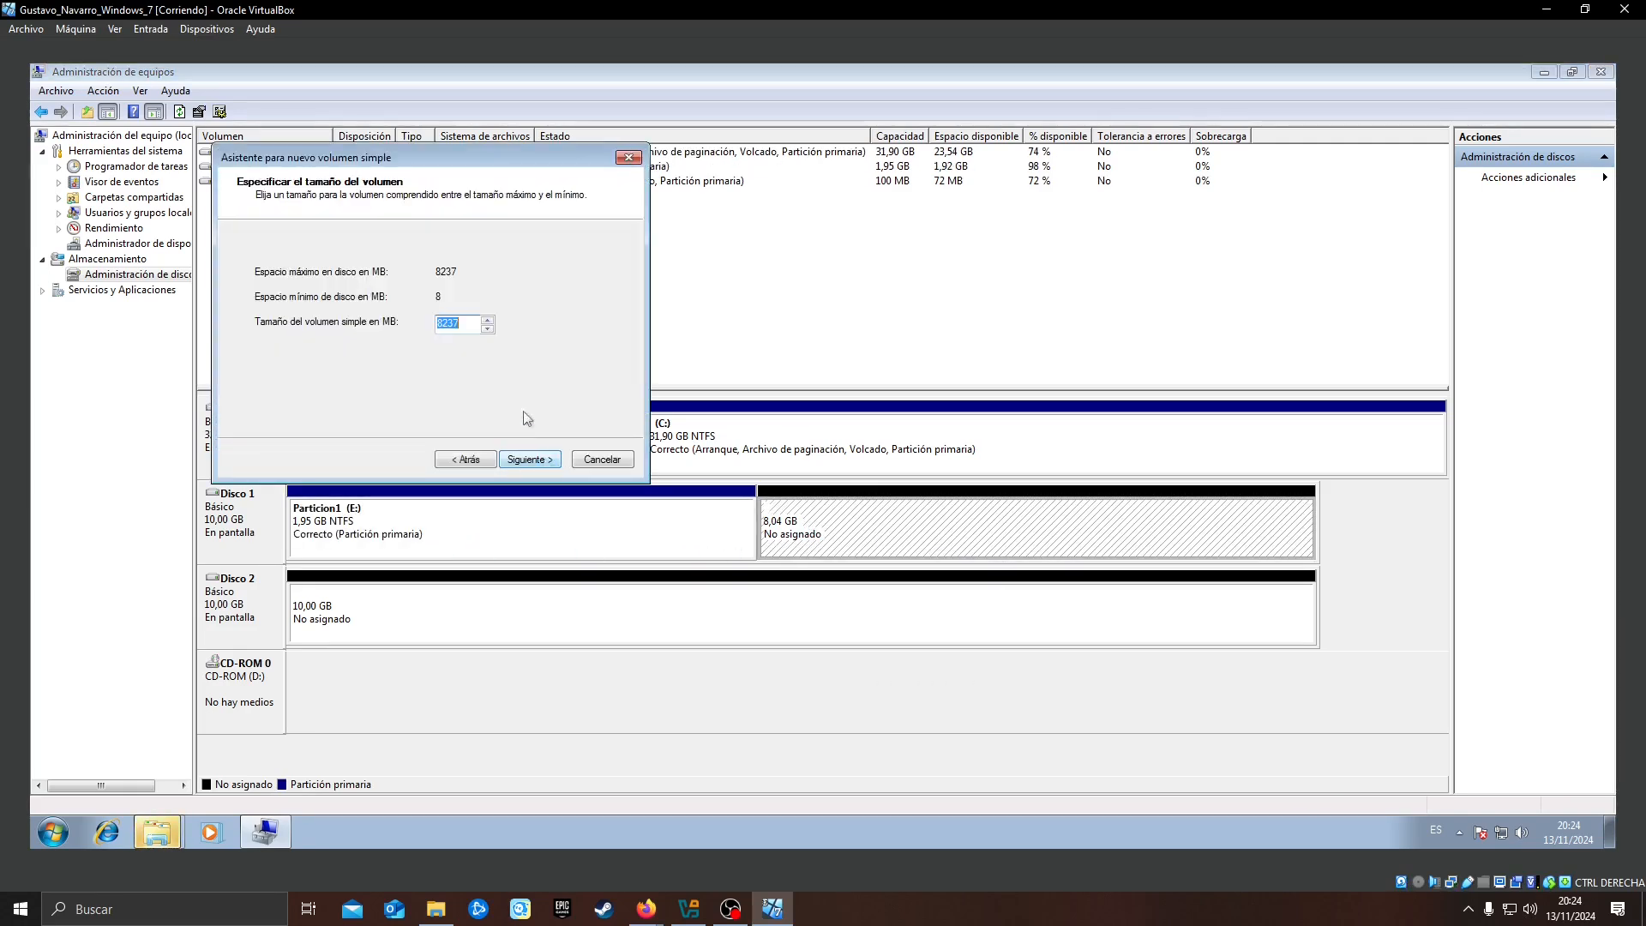
text(2000)
click(529, 461)
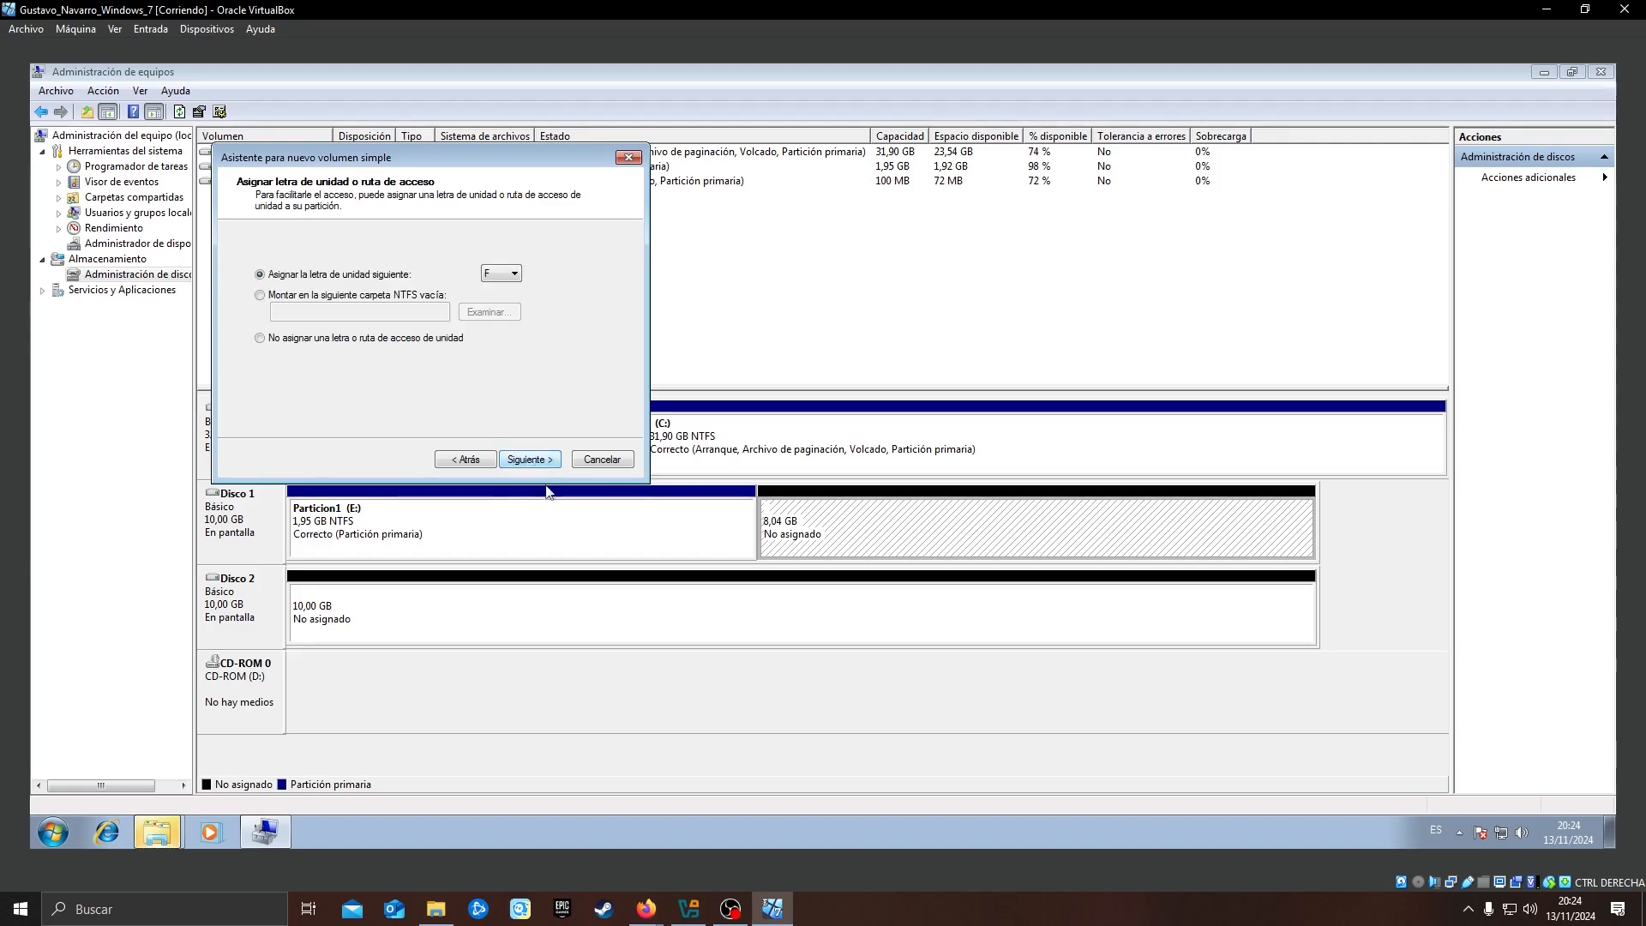
Assign drive letter F, format the second volume as FAT32 with the label Particion2, and finish creating it
click(530, 462)
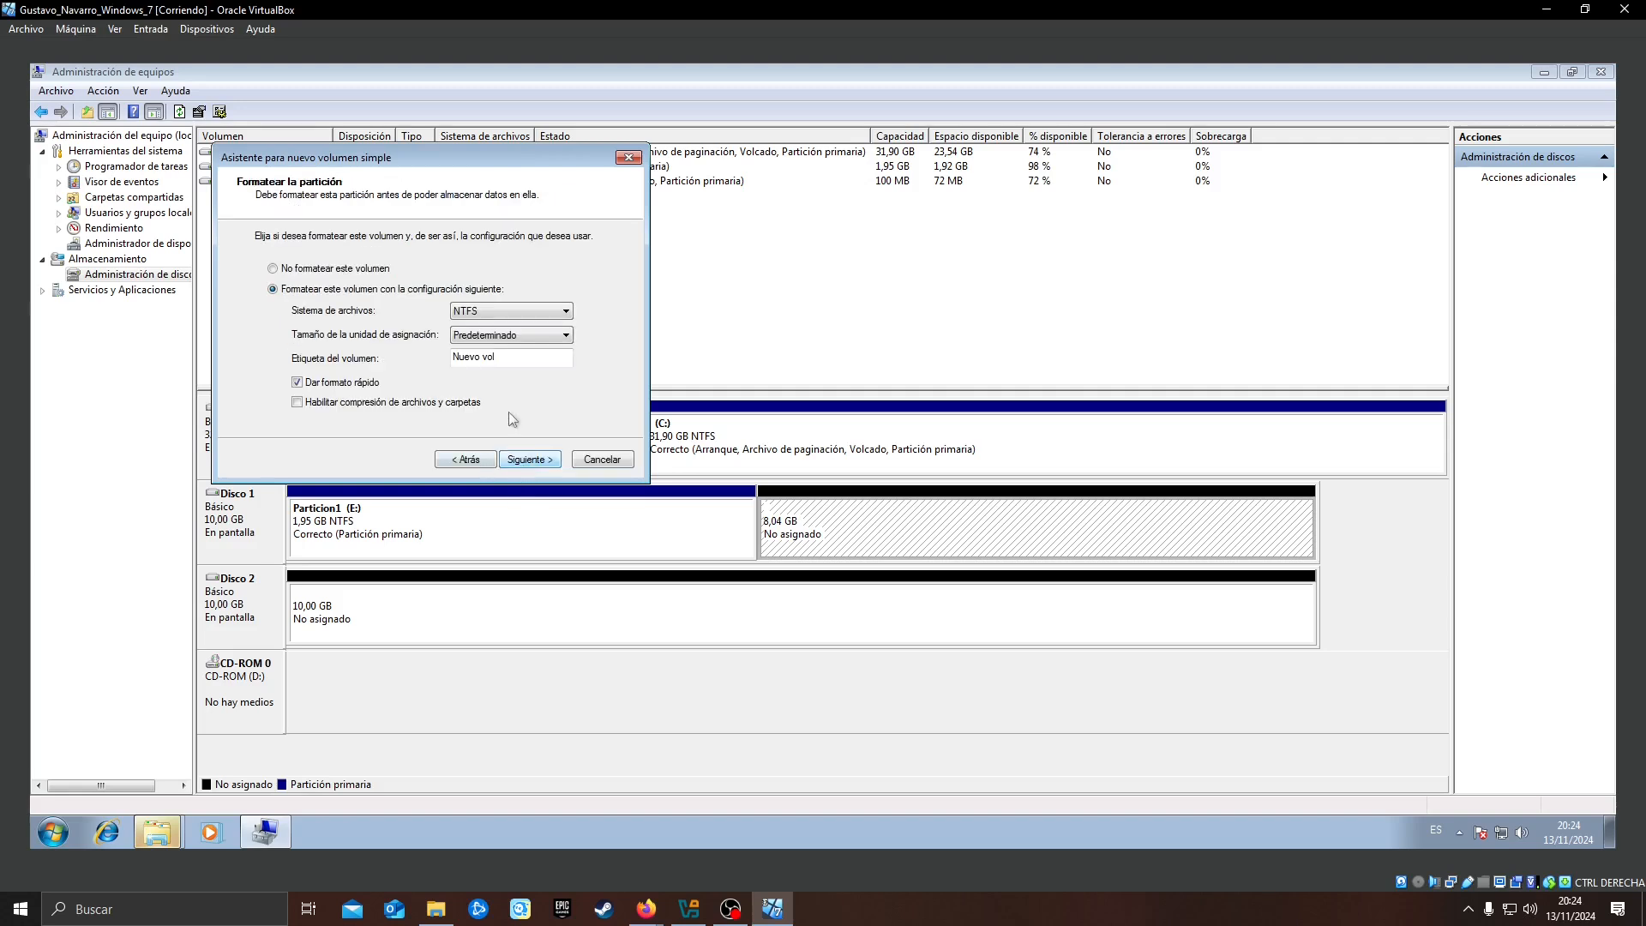
drag(534, 361, 392, 351)
text(Particion2)
click(480, 310)
click(494, 343)
click(531, 460)
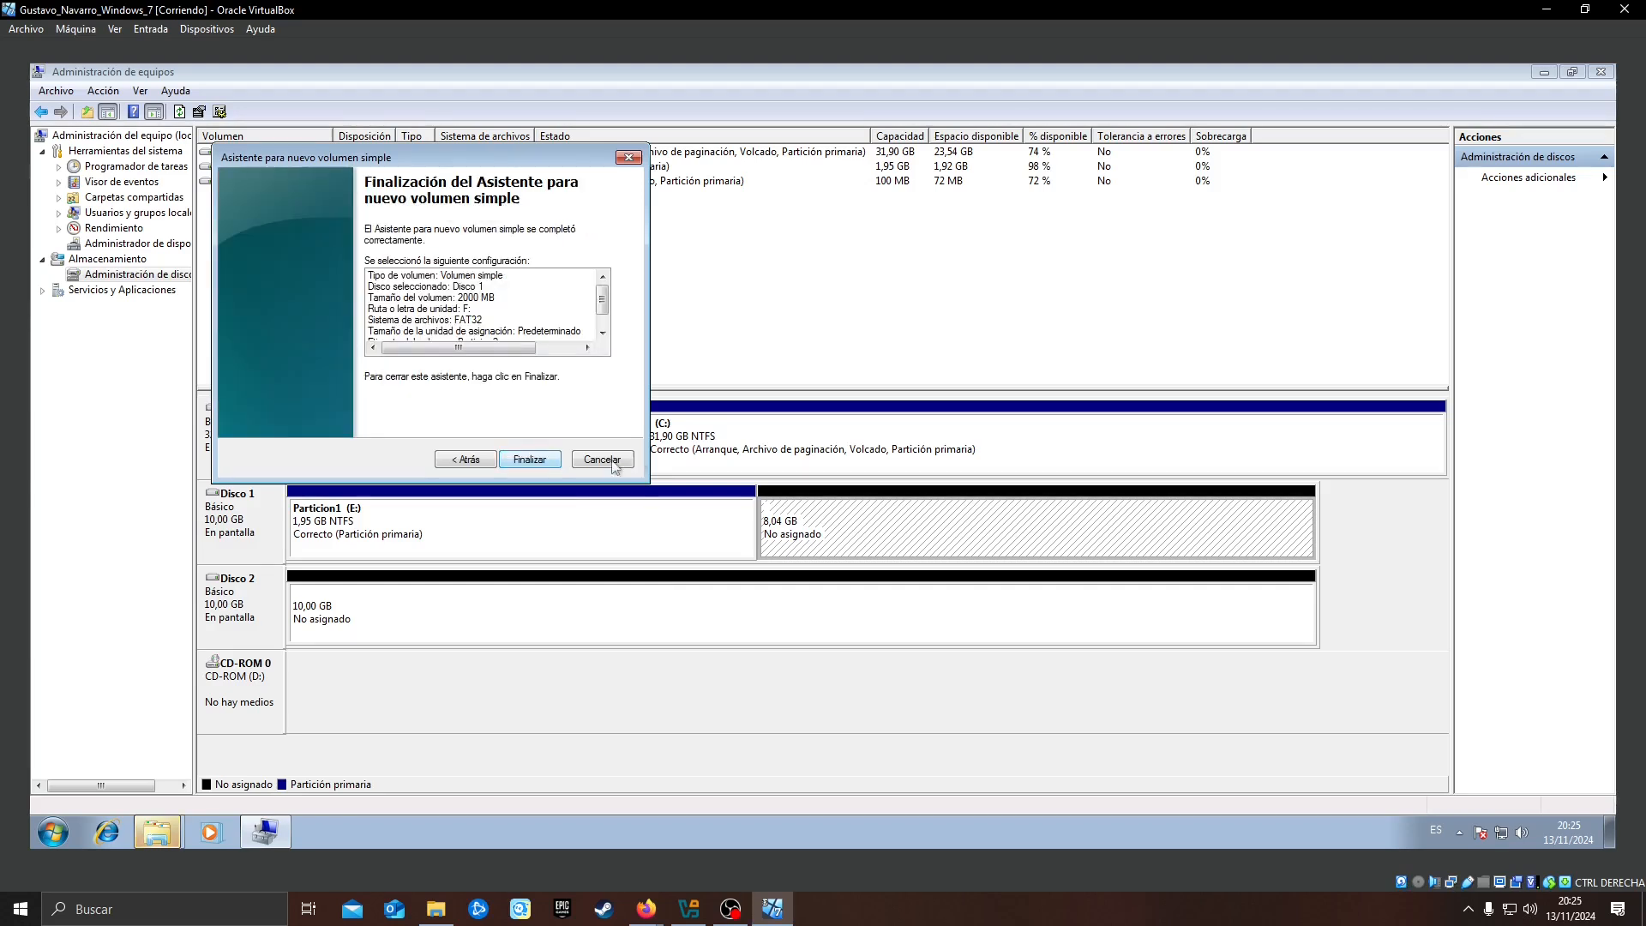
click(533, 459)
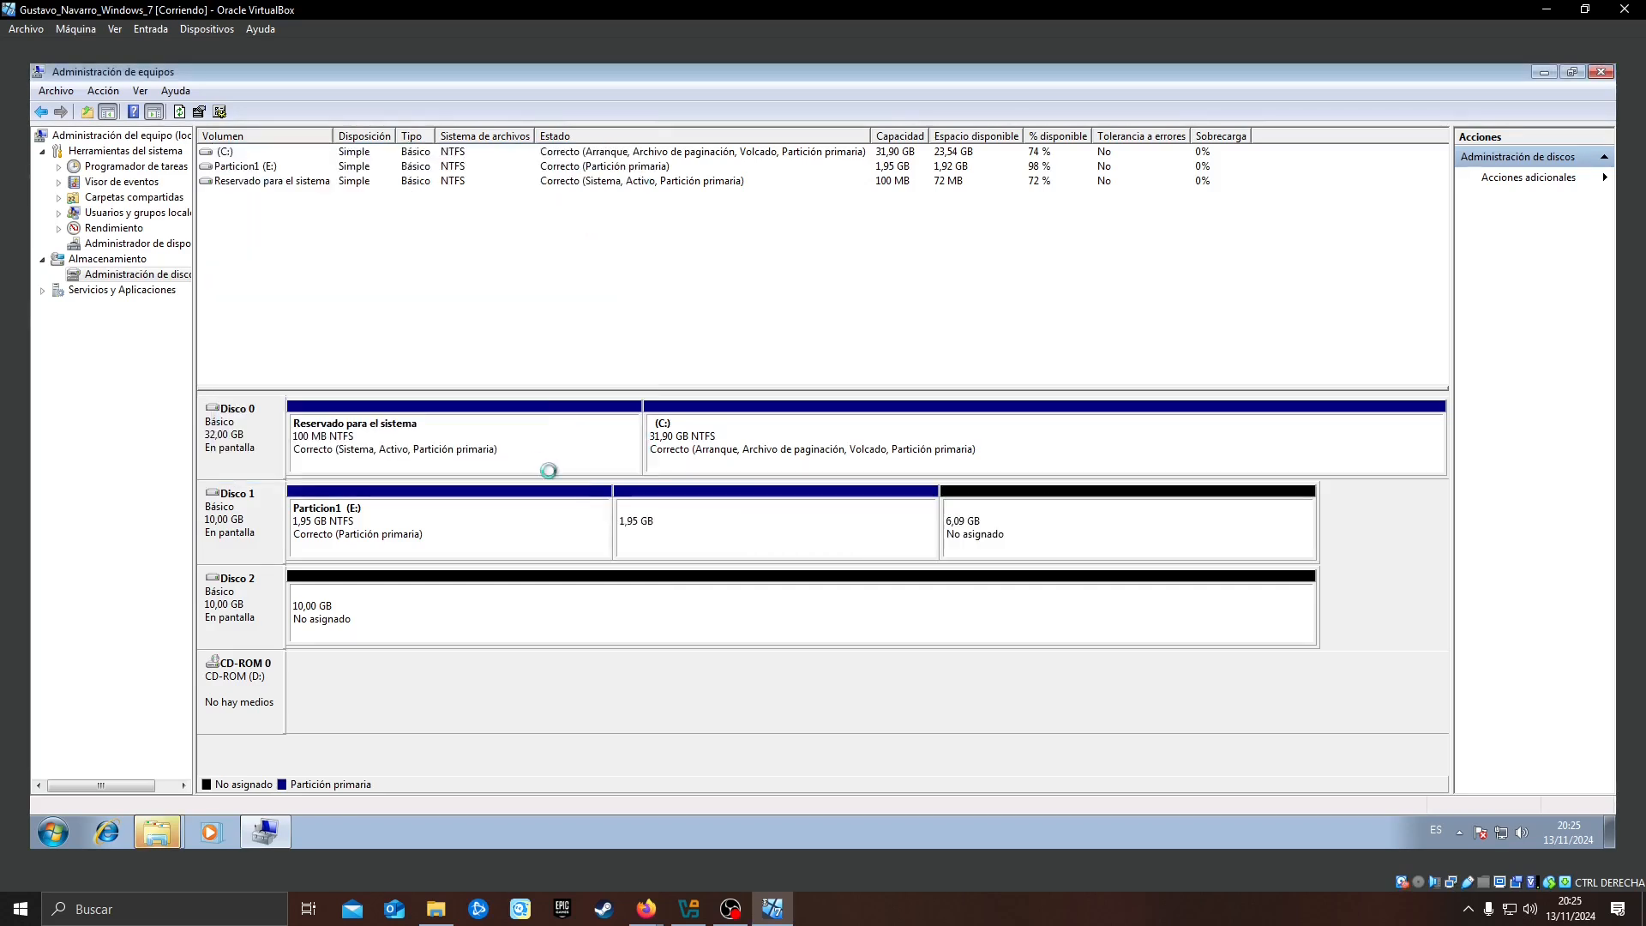
Start a third simple volume of 2000 MB in the unallocated space after PARTICION2 on Disco 1
right_click(1019, 538)
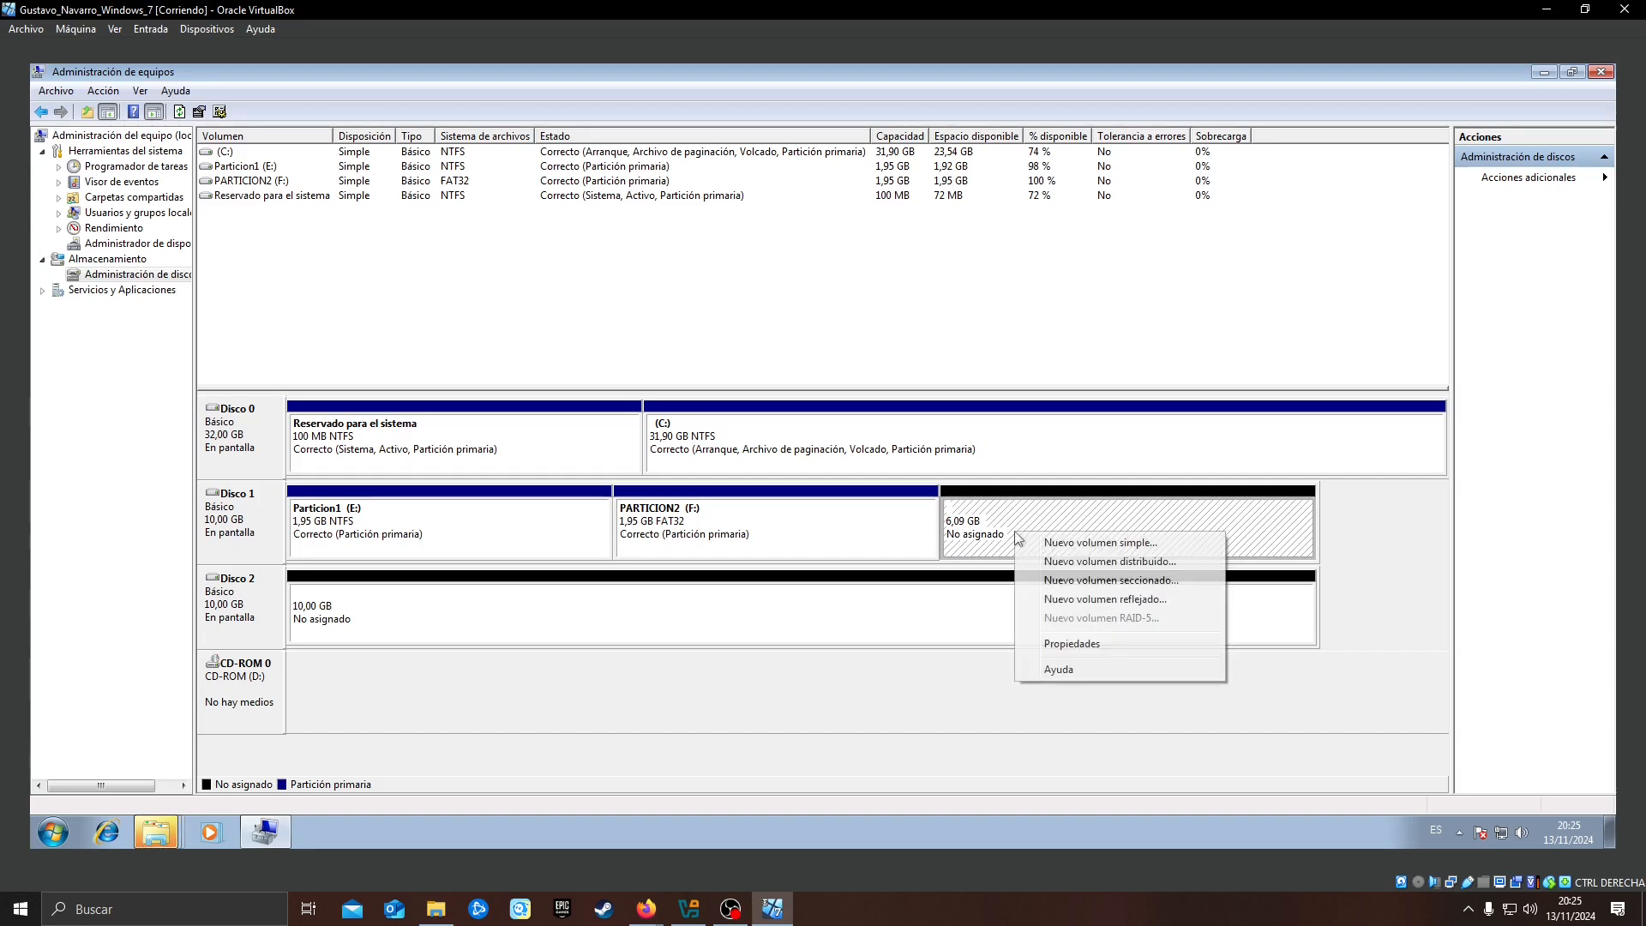
click(1080, 544)
click(540, 460)
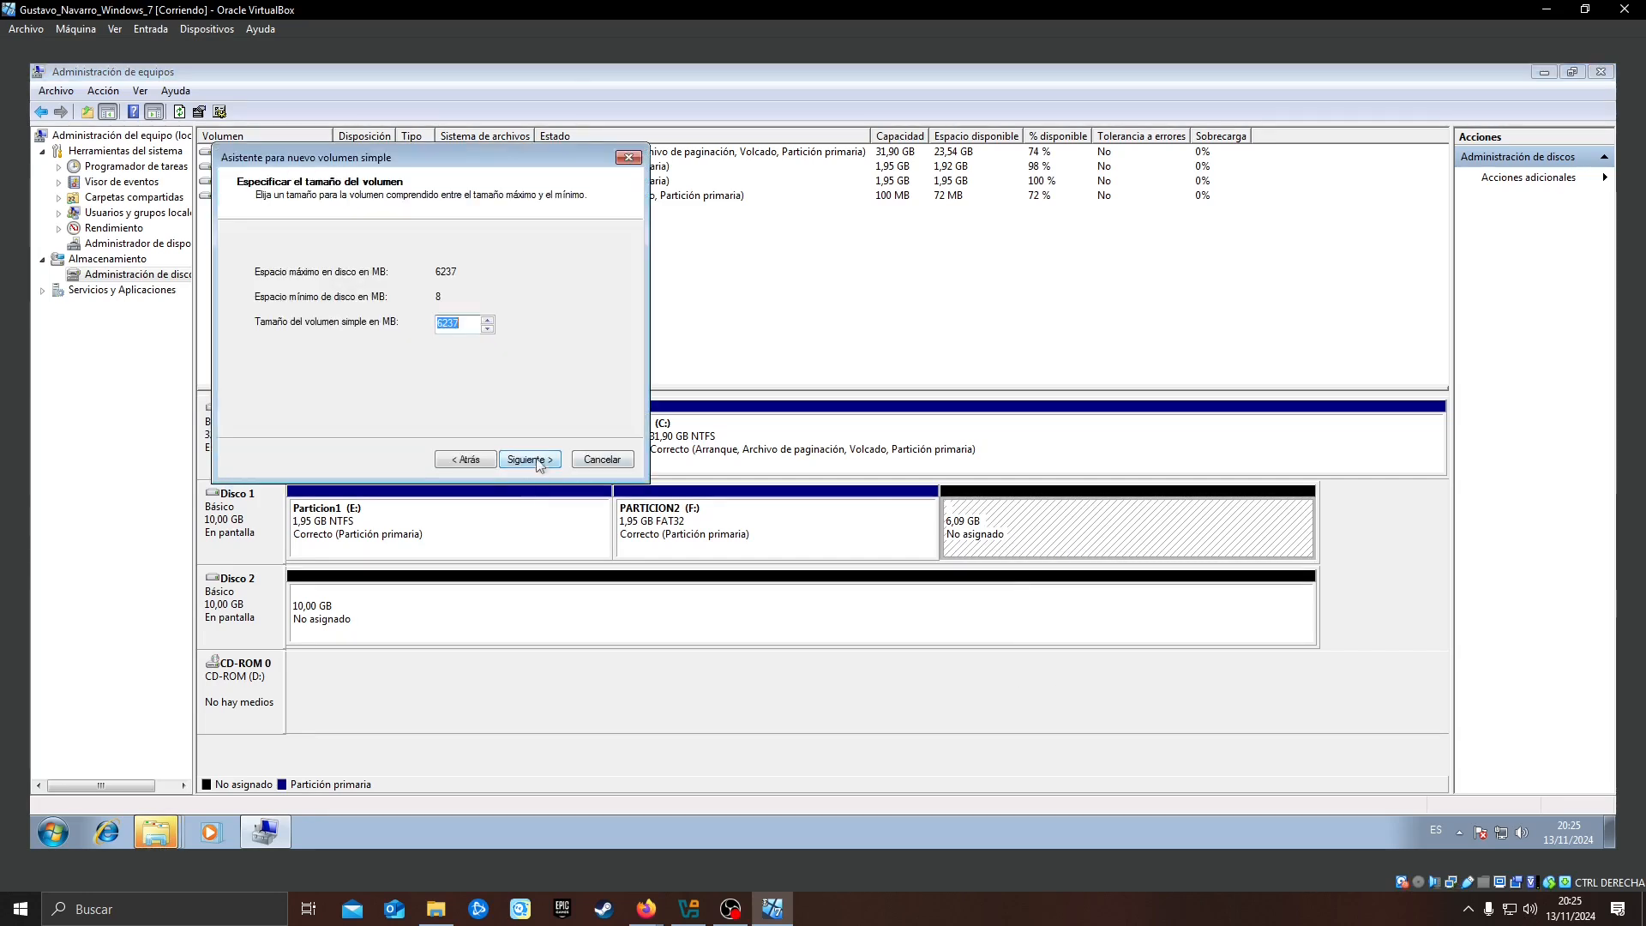
text(2000)
click(528, 460)
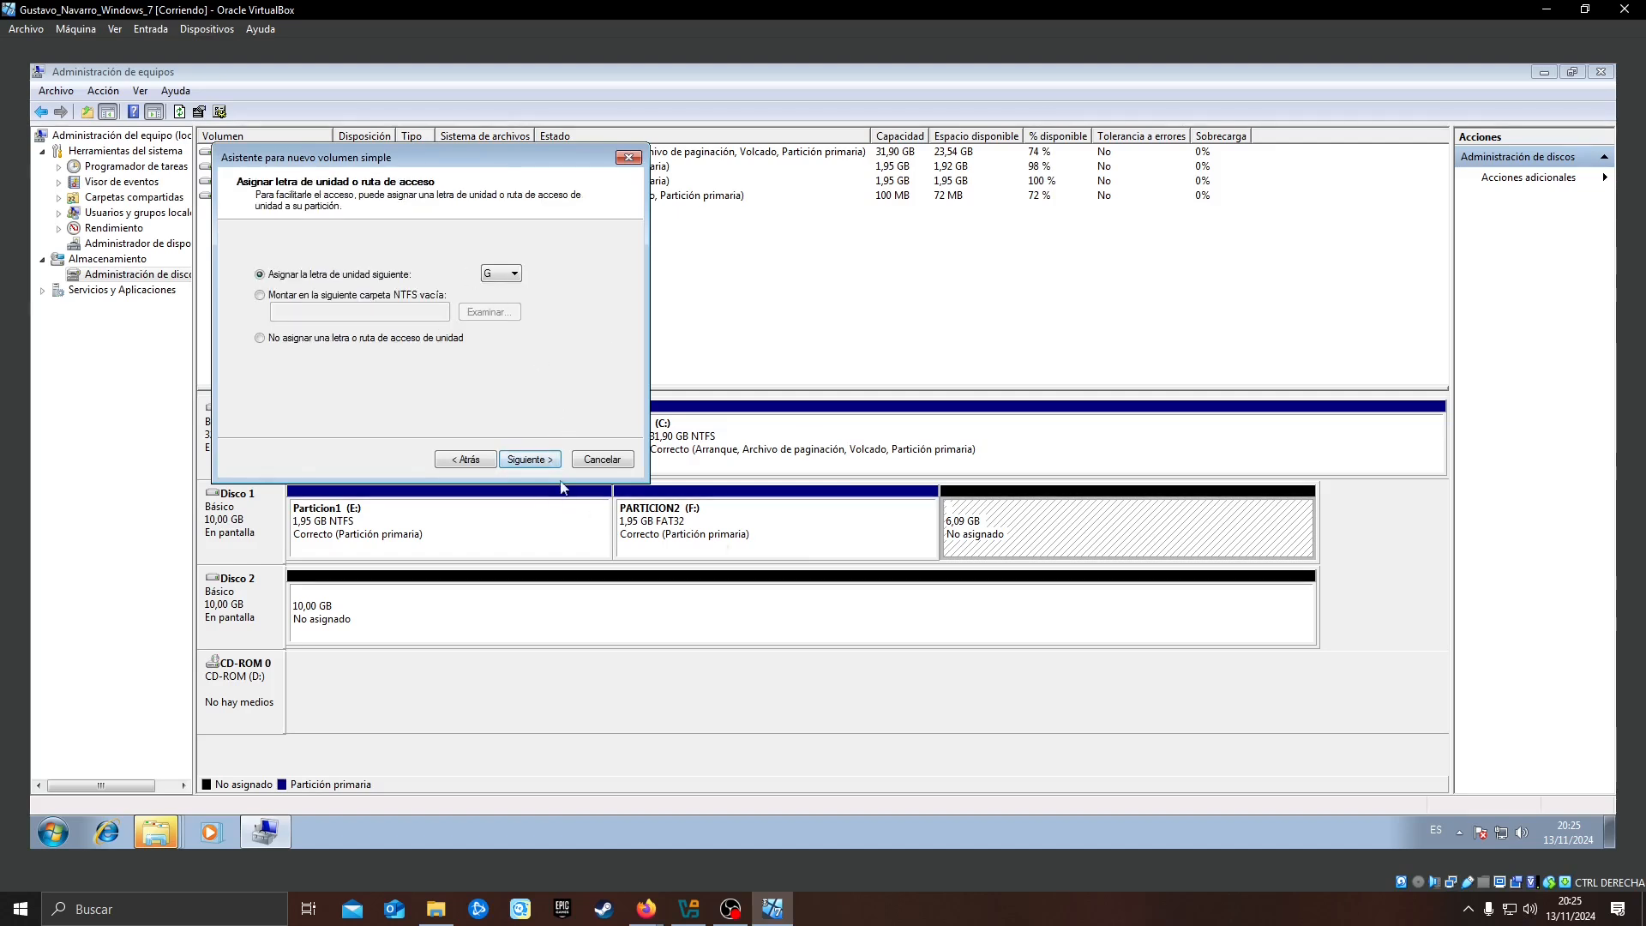
Assign drive letter G, format the third volume as FAT with the label Particion23, and finish creating it
click(527, 460)
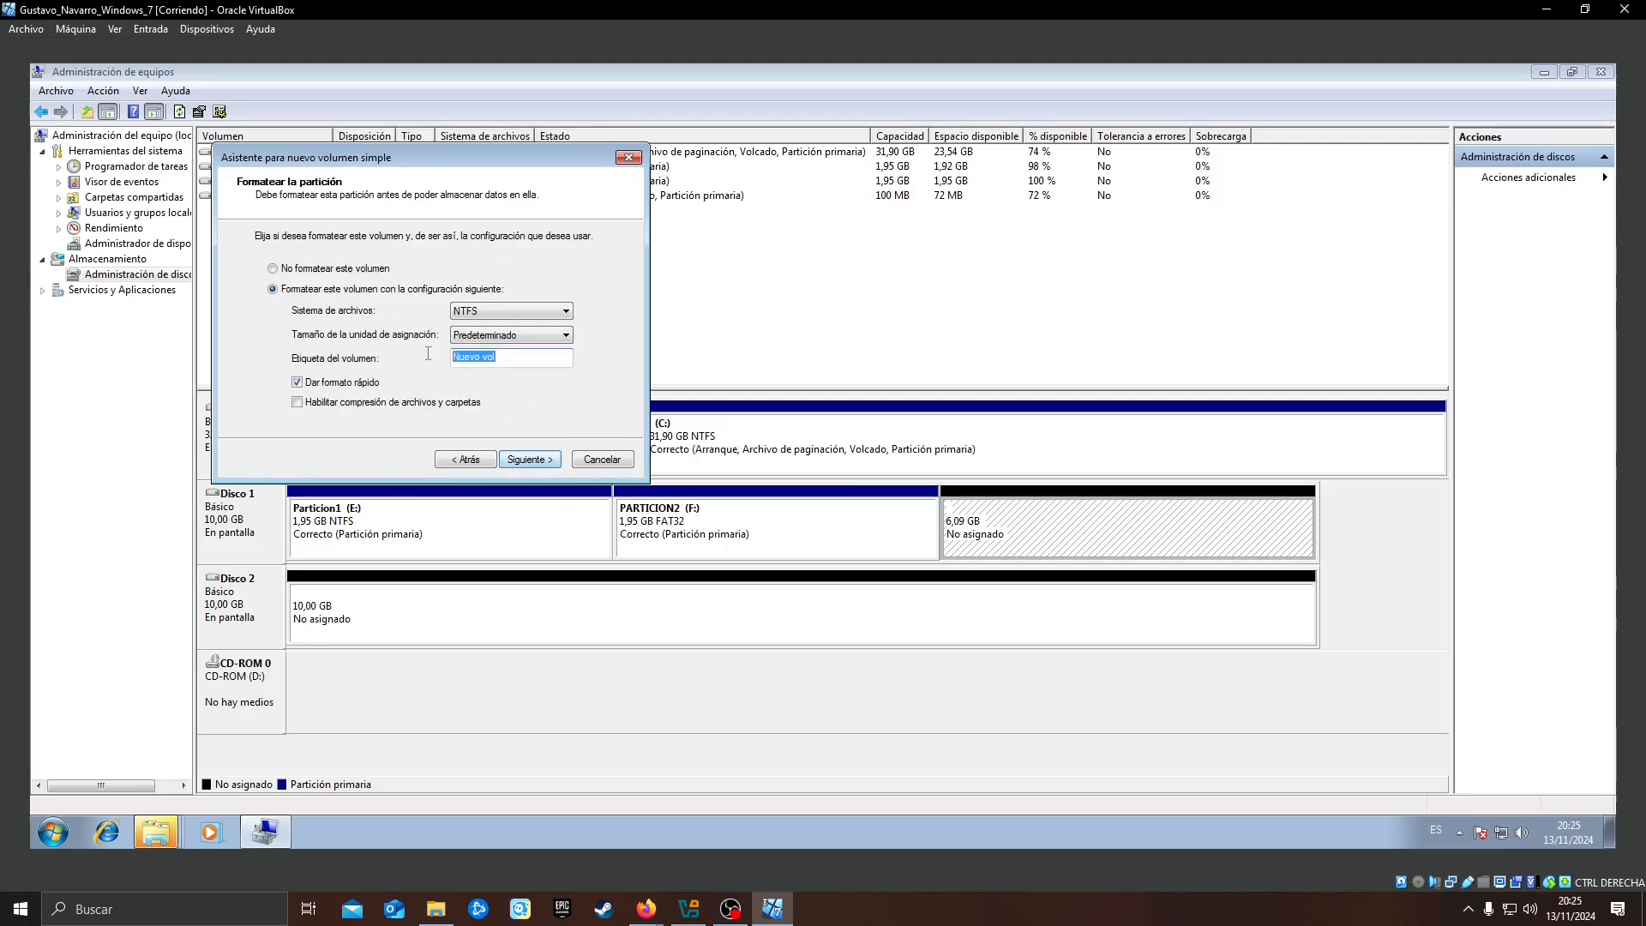
text(Particion23)
click(521, 311)
click(506, 329)
click(529, 459)
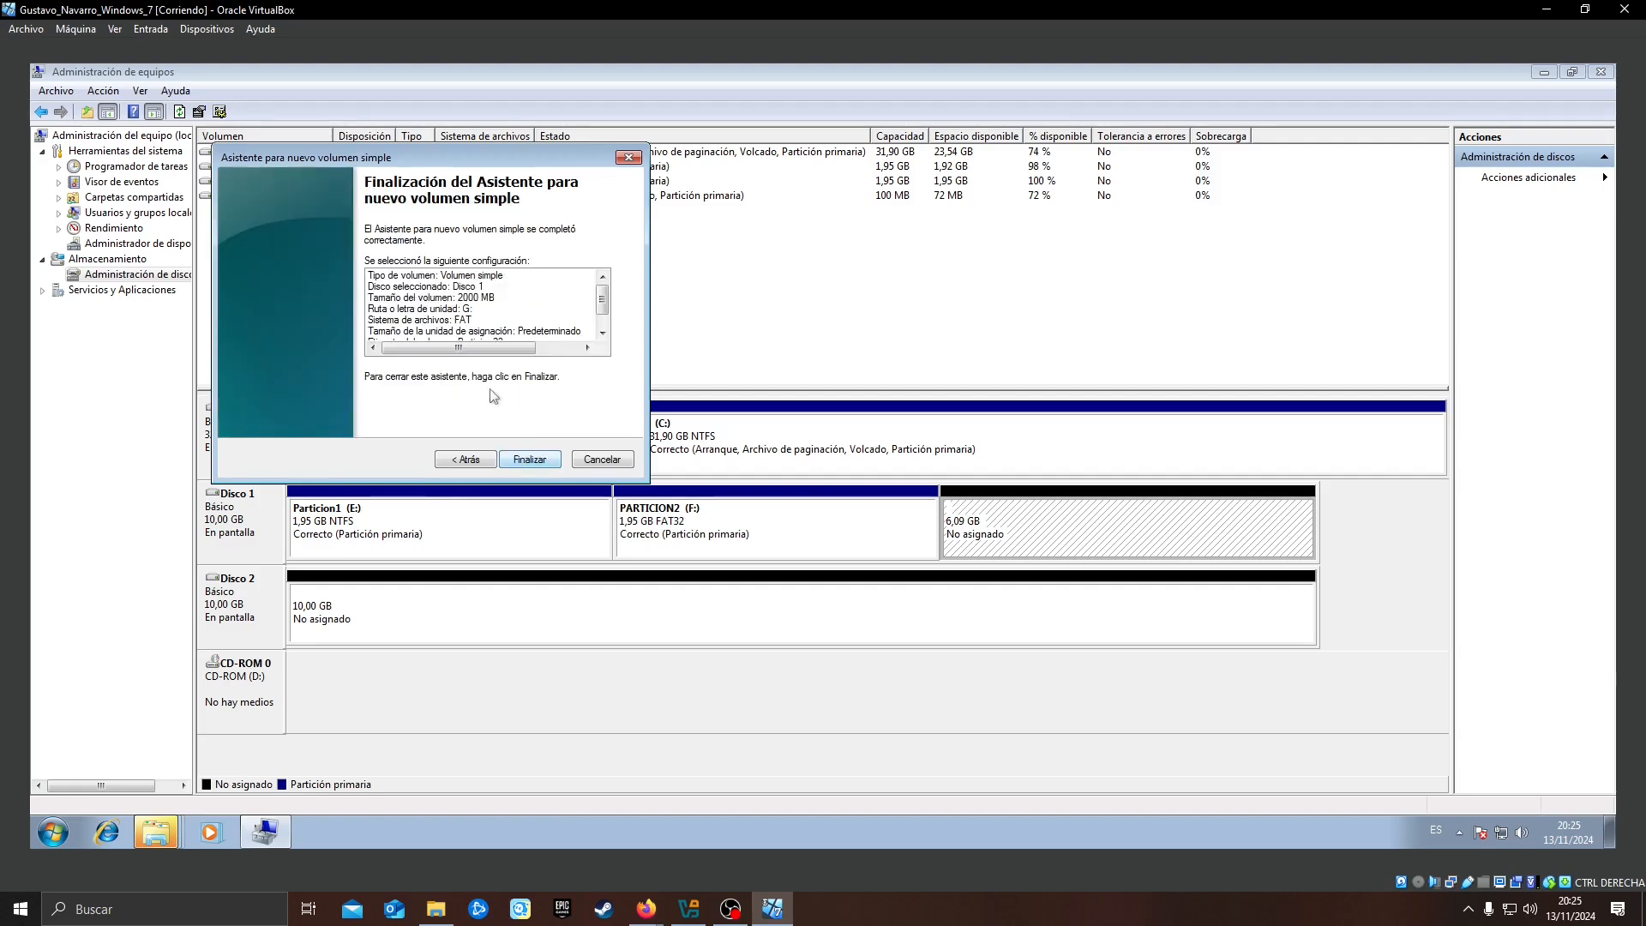
click(529, 458)
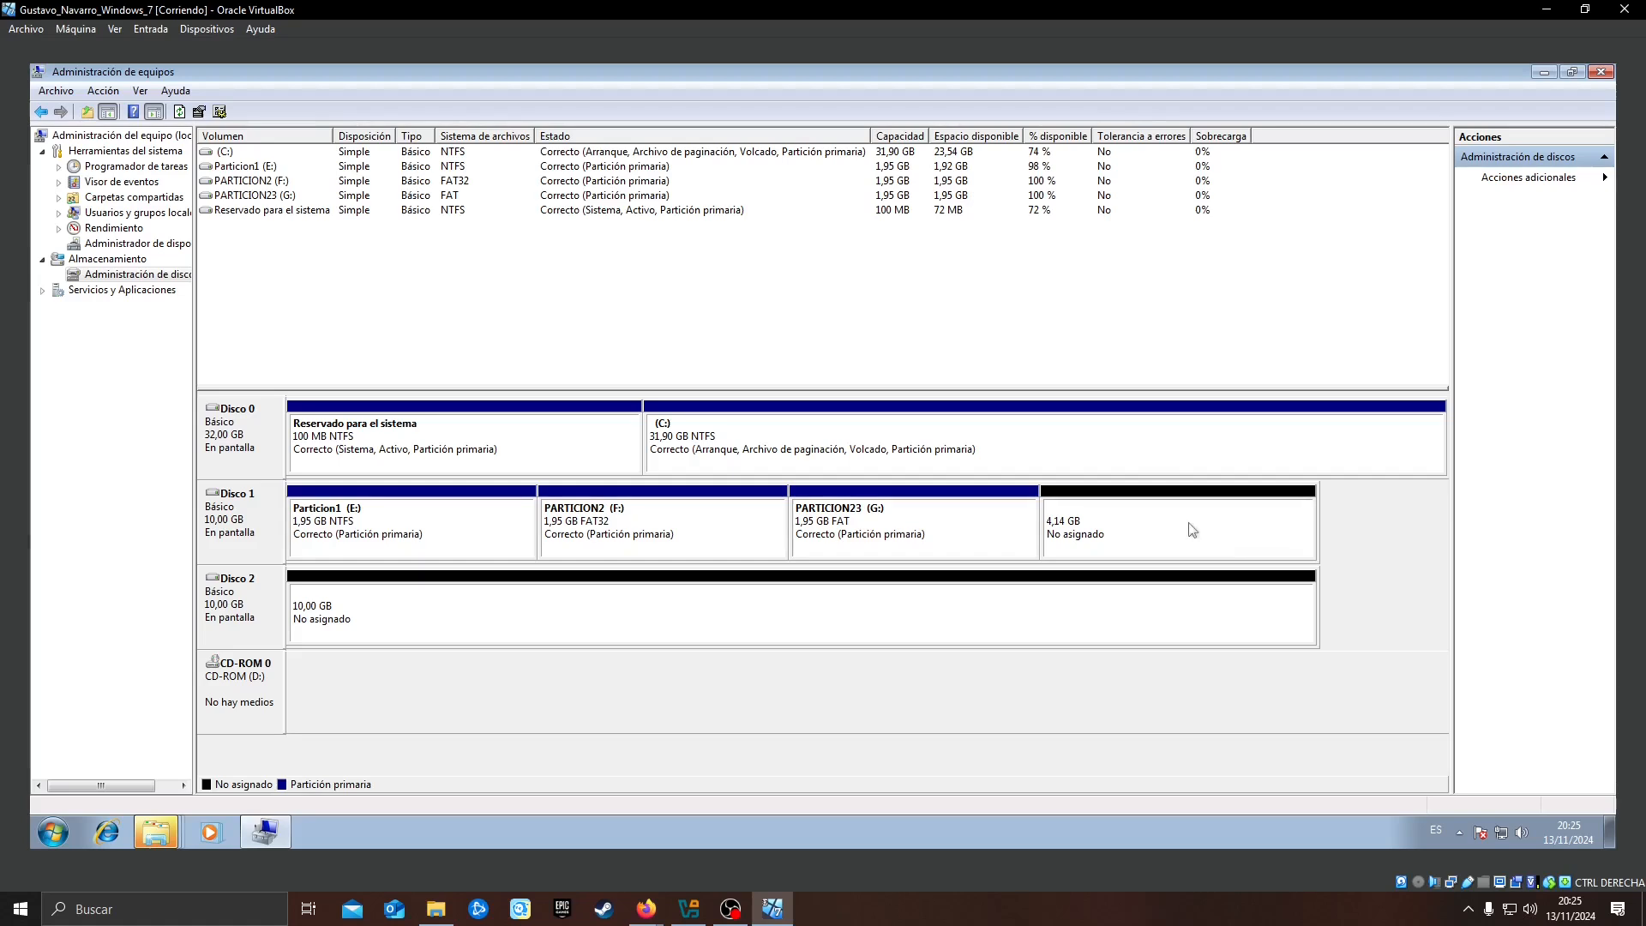
Start a fourth simple volume of 2000 MB in the remaining unallocated space of Disco 1
right_click(1089, 546)
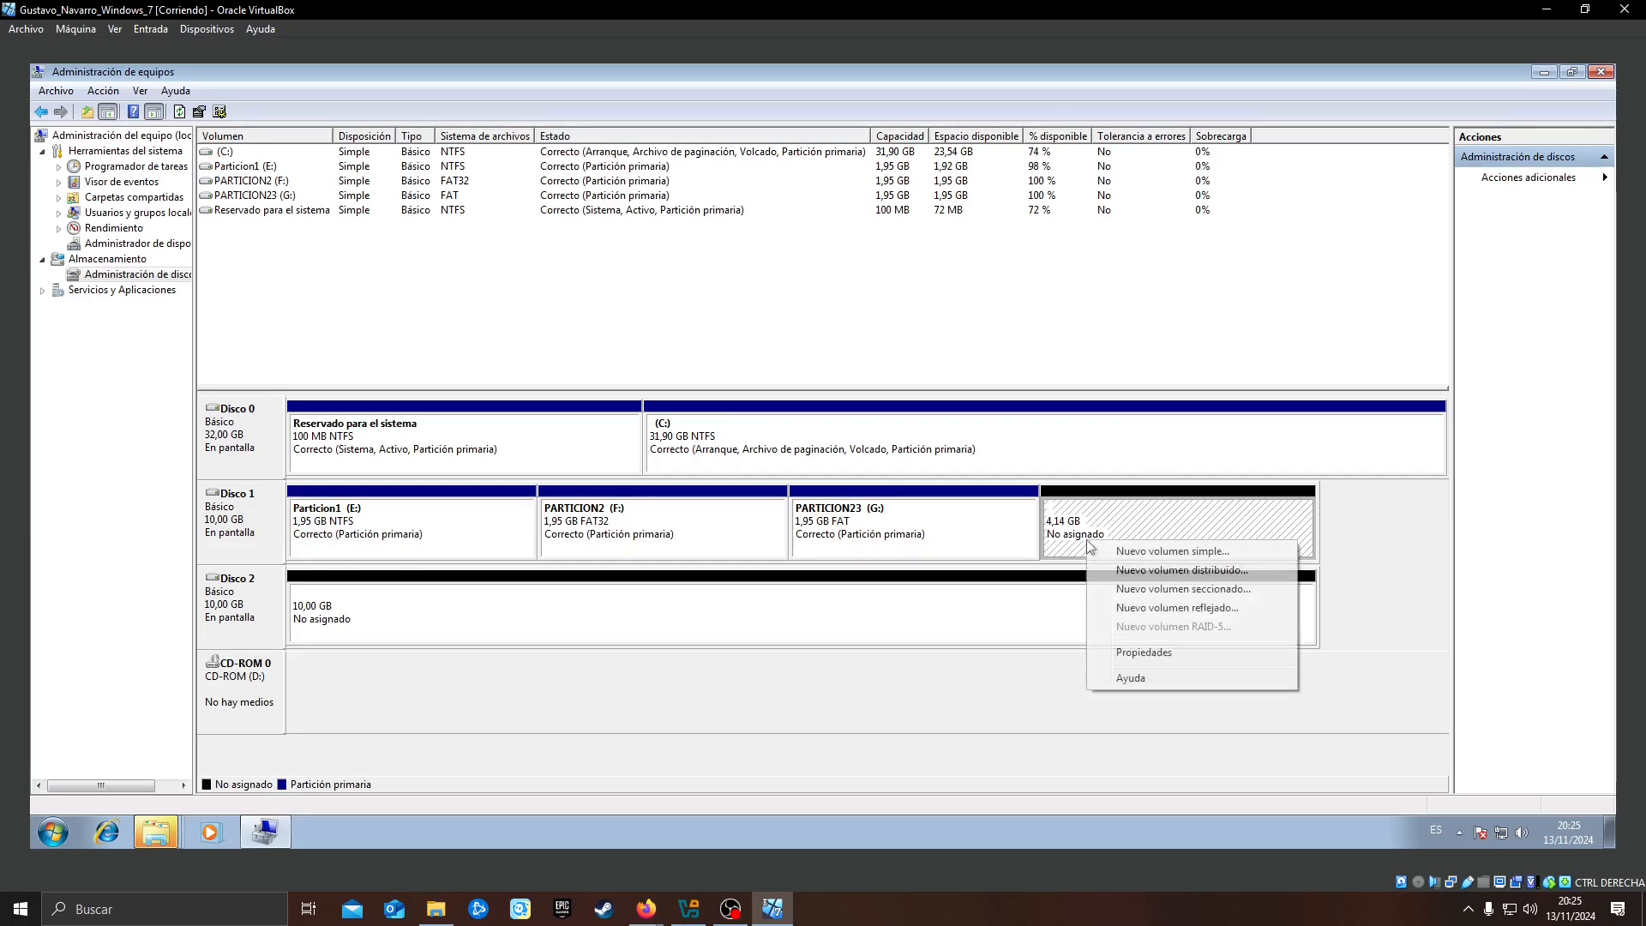
click(1139, 551)
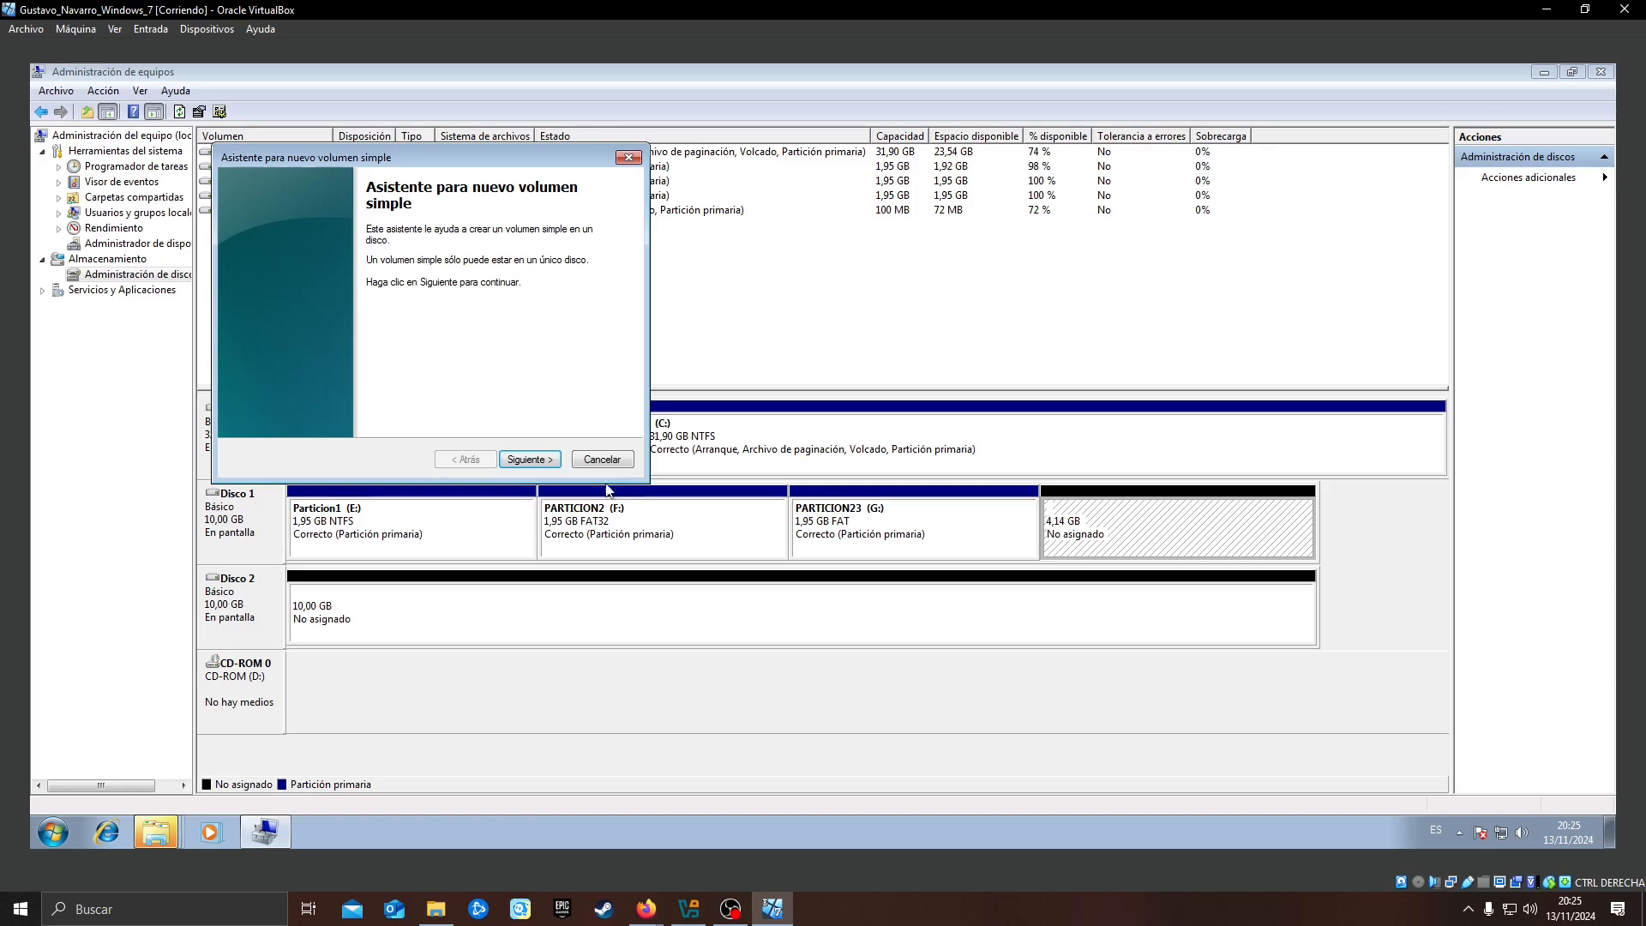
click(547, 459)
text(2000)
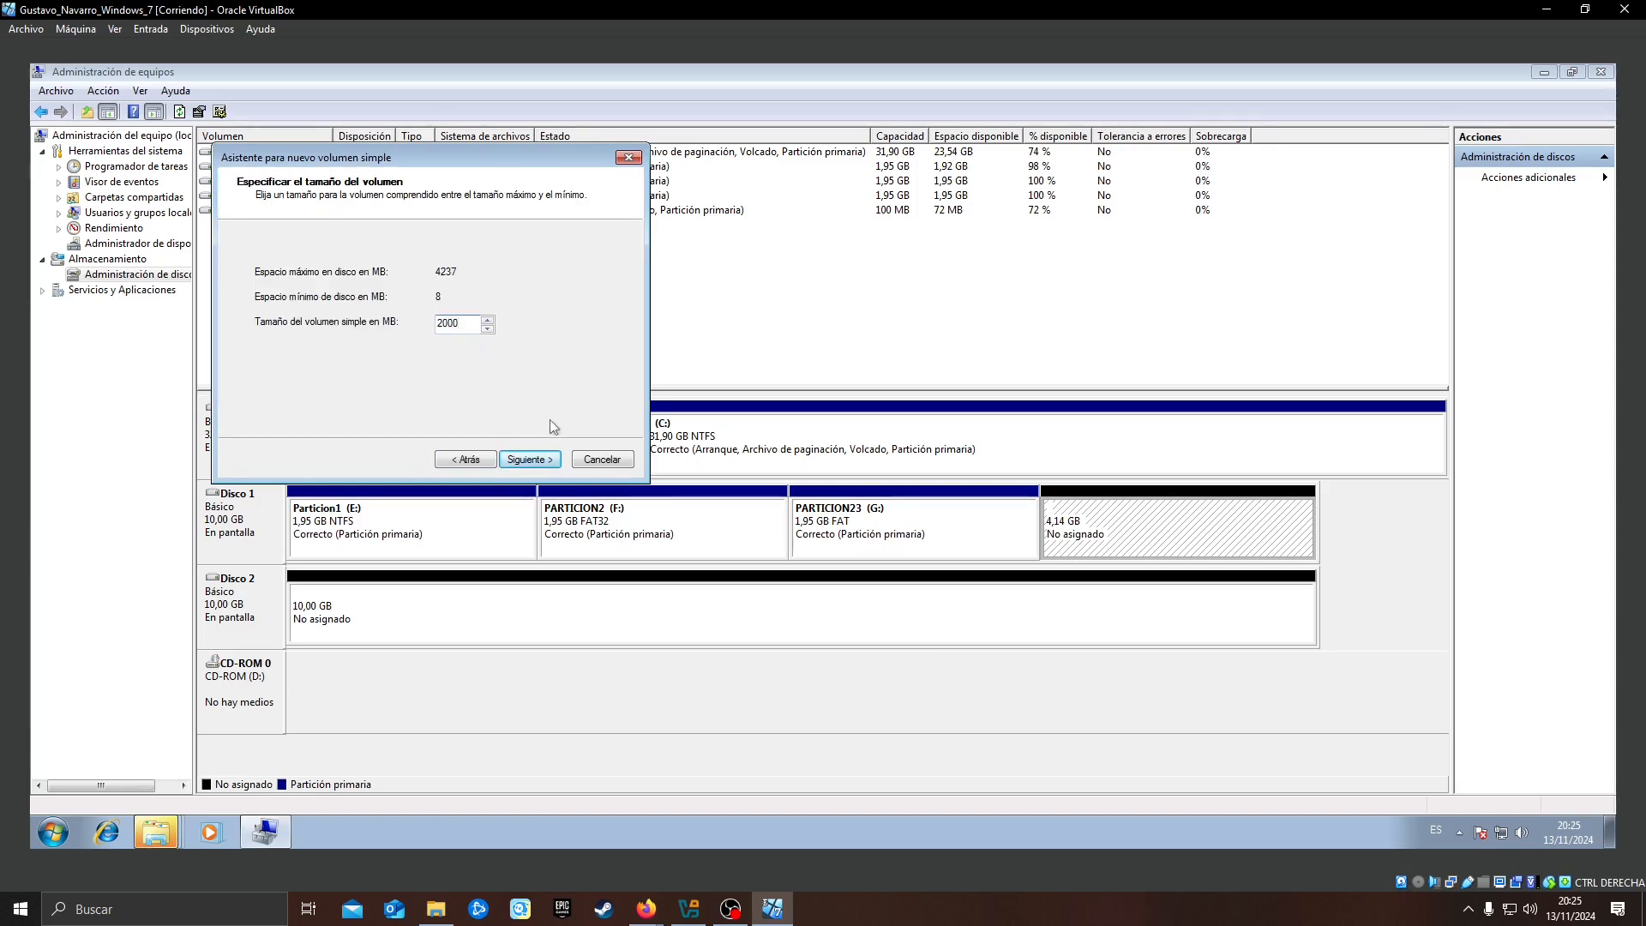
click(530, 459)
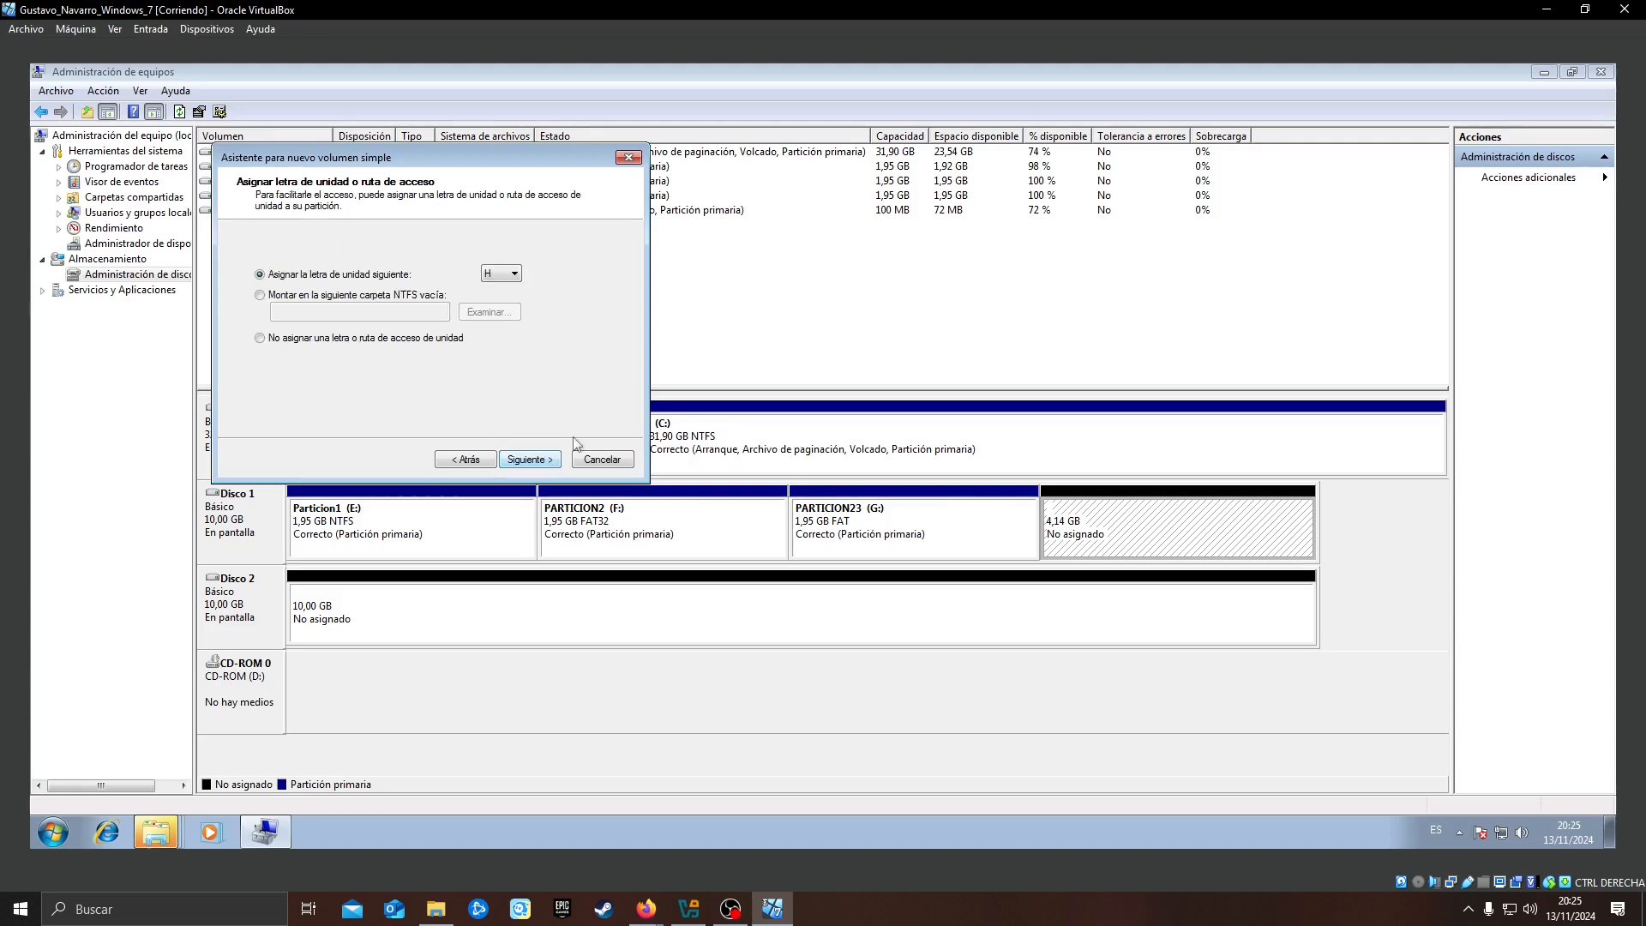
Assign drive letter H, format the fourth volume as NTFS with the label Particion3, and finish creating it
click(528, 461)
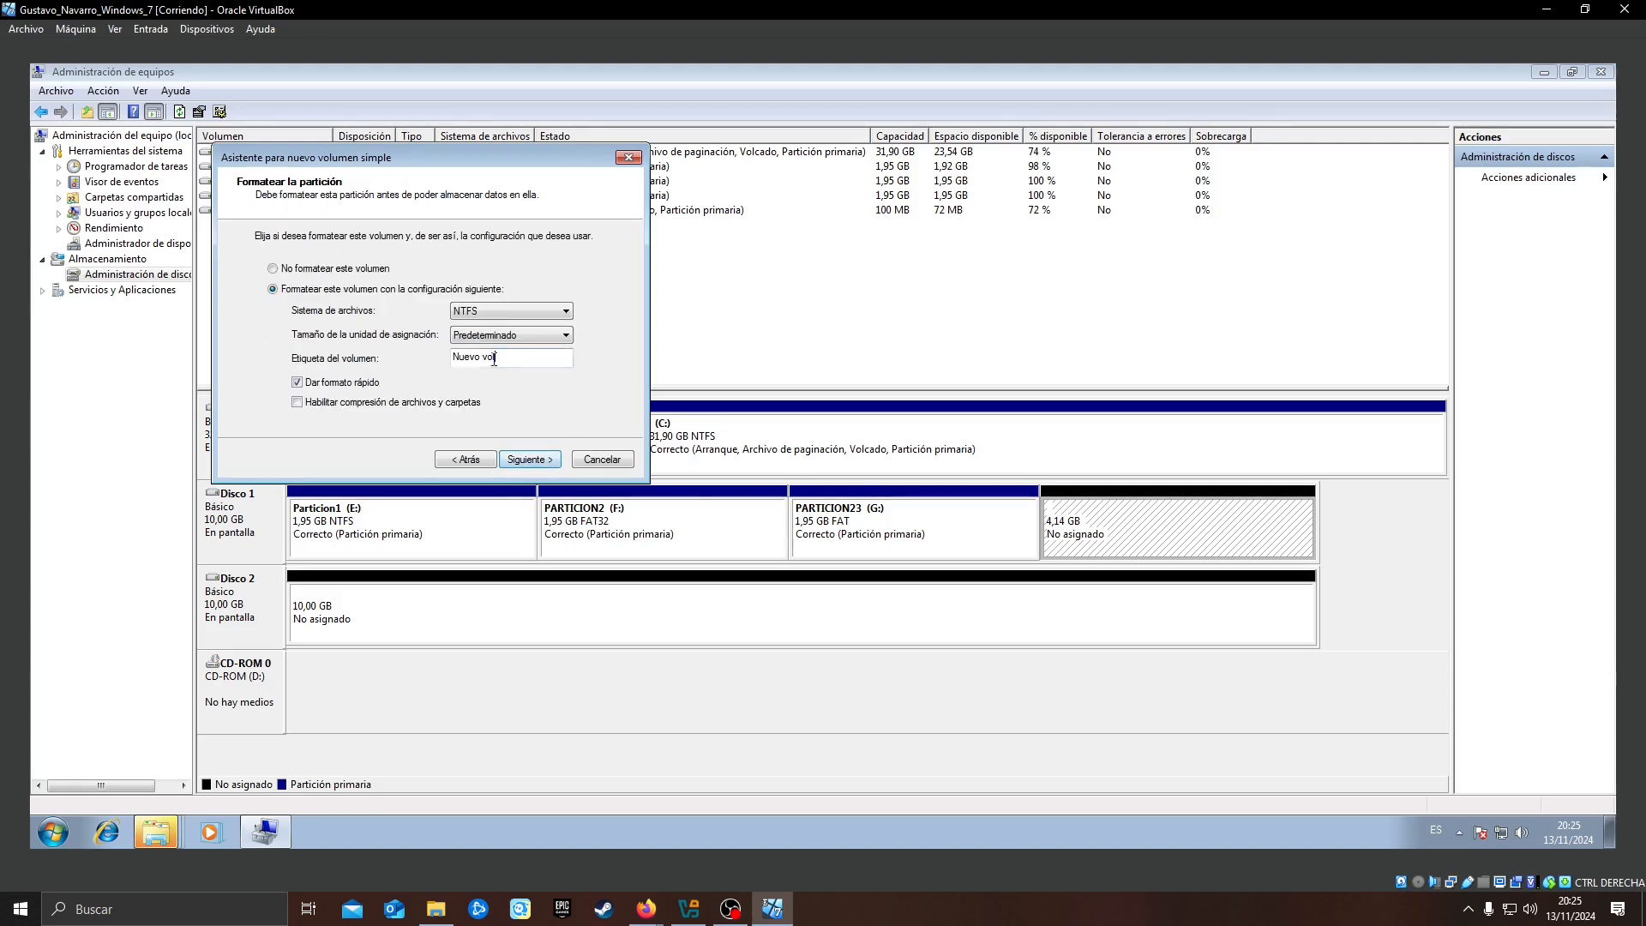
text(Particion3)
click(530, 460)
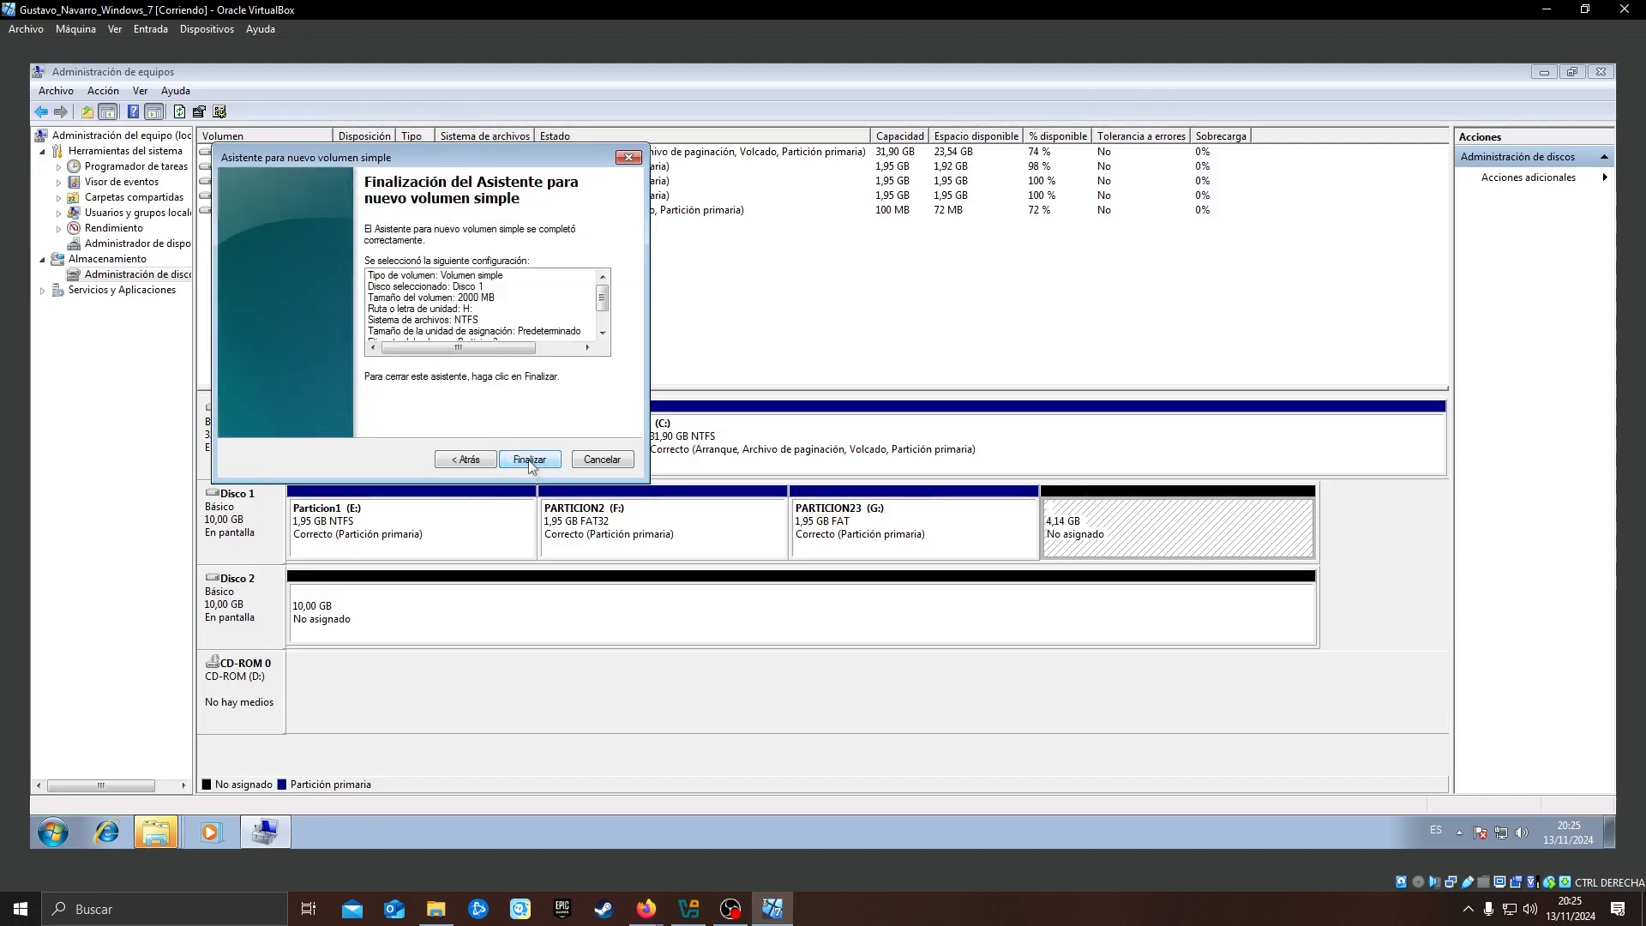
click(529, 460)
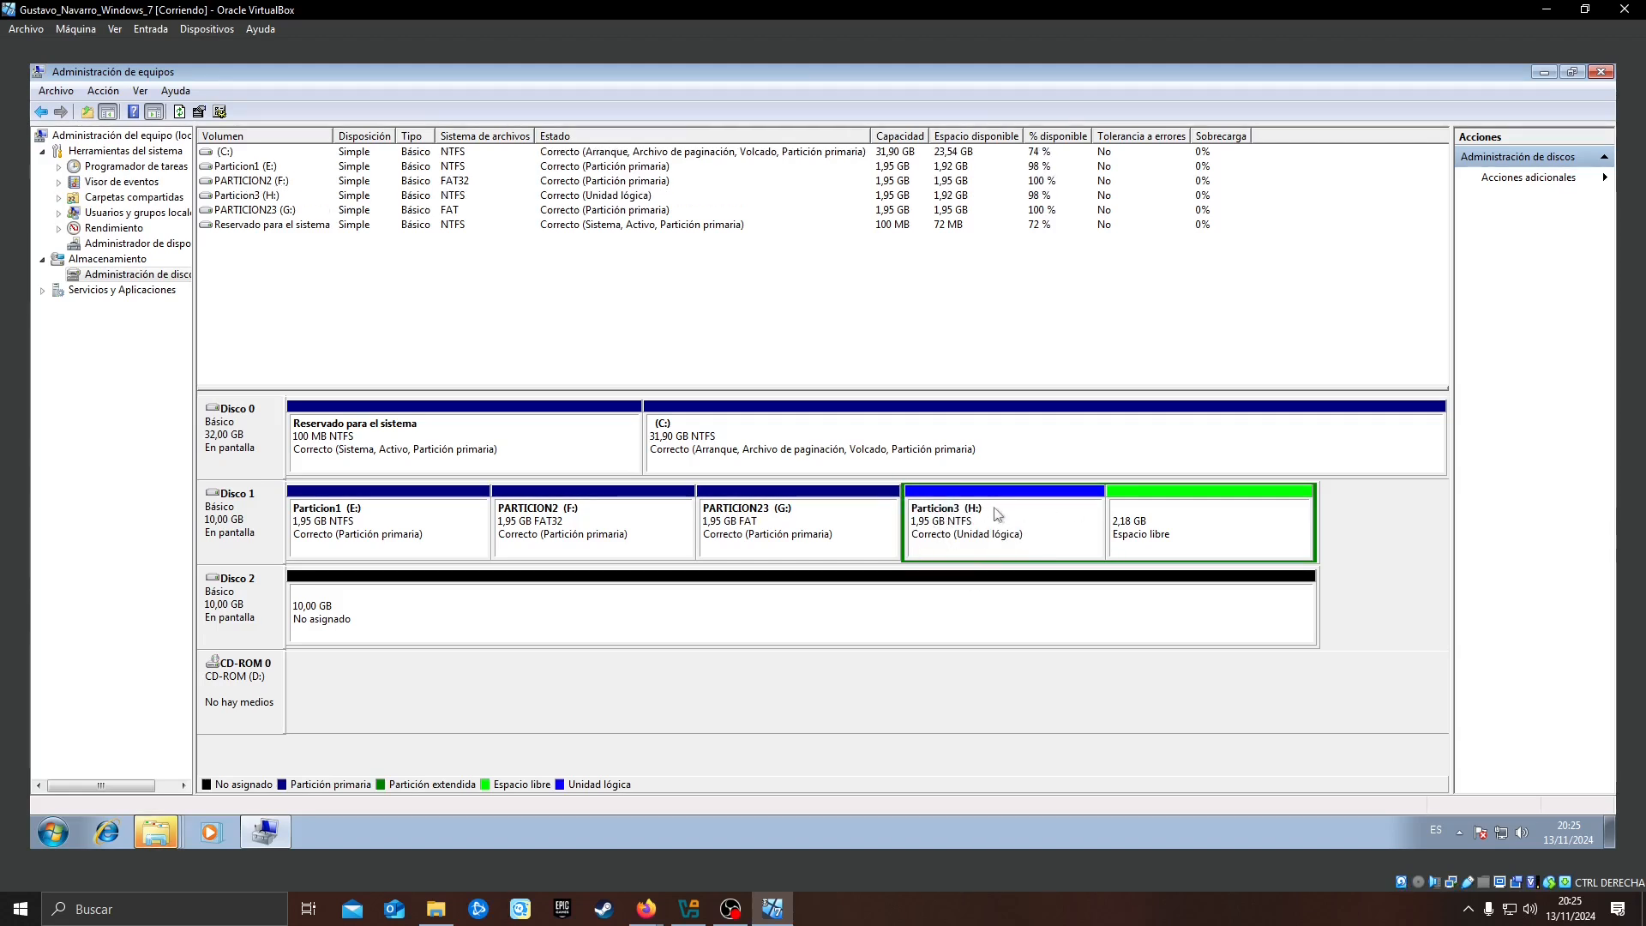
Start a simple volume of 2000 MB in the free space after Particion3 and accept the suggested drive letter
right_click(1155, 530)
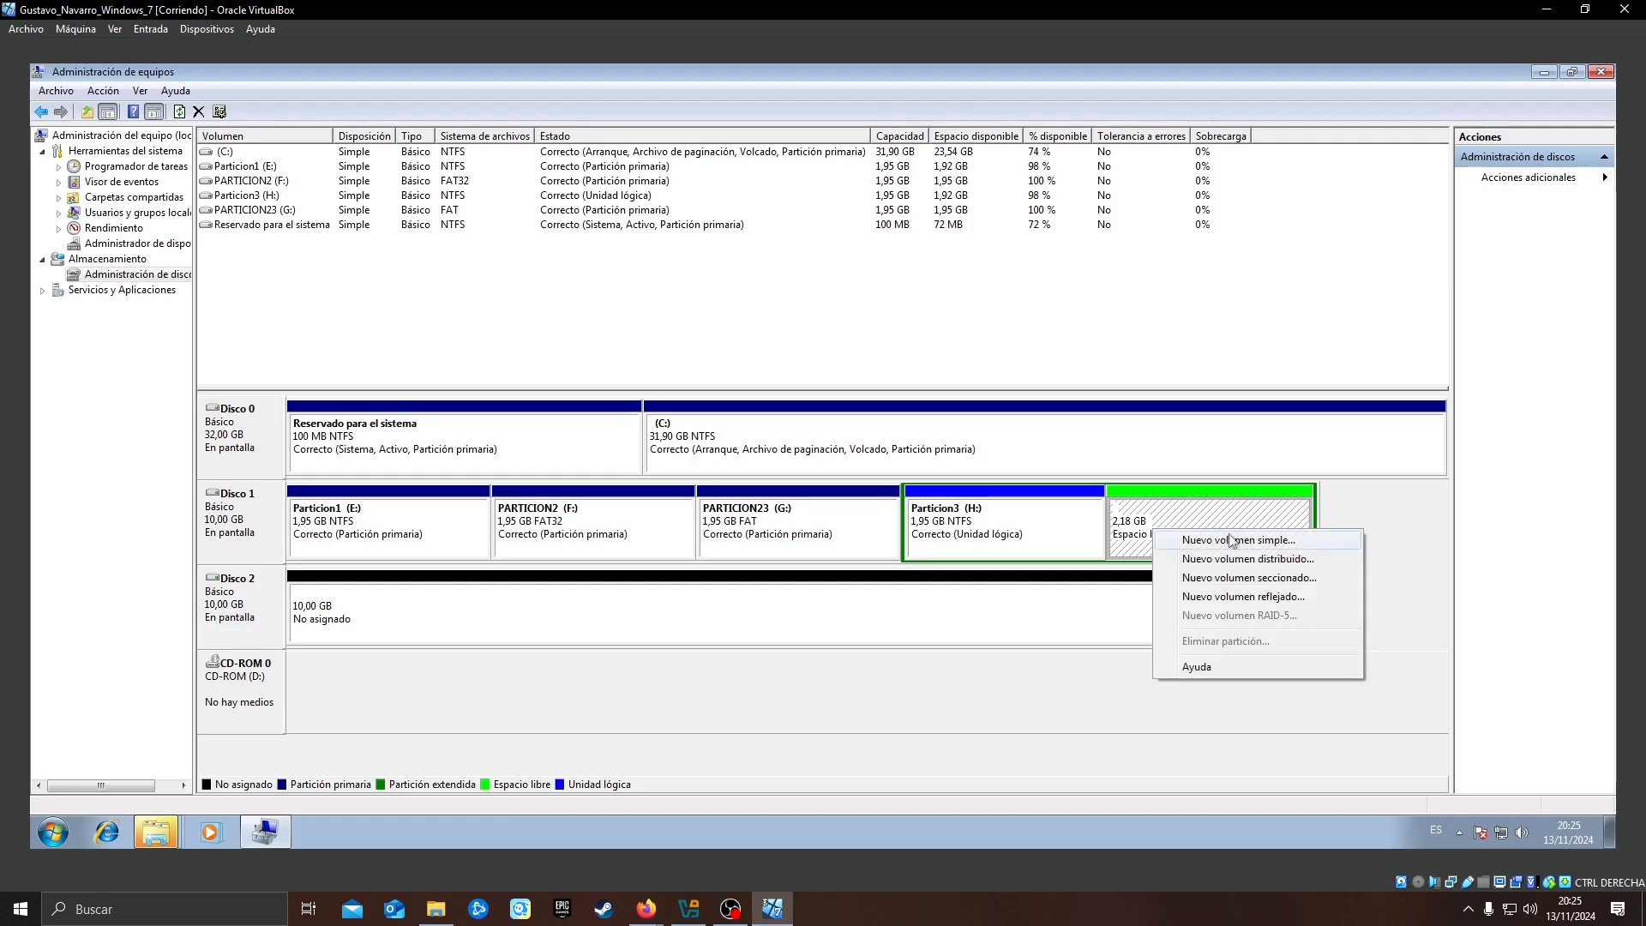
click(1235, 540)
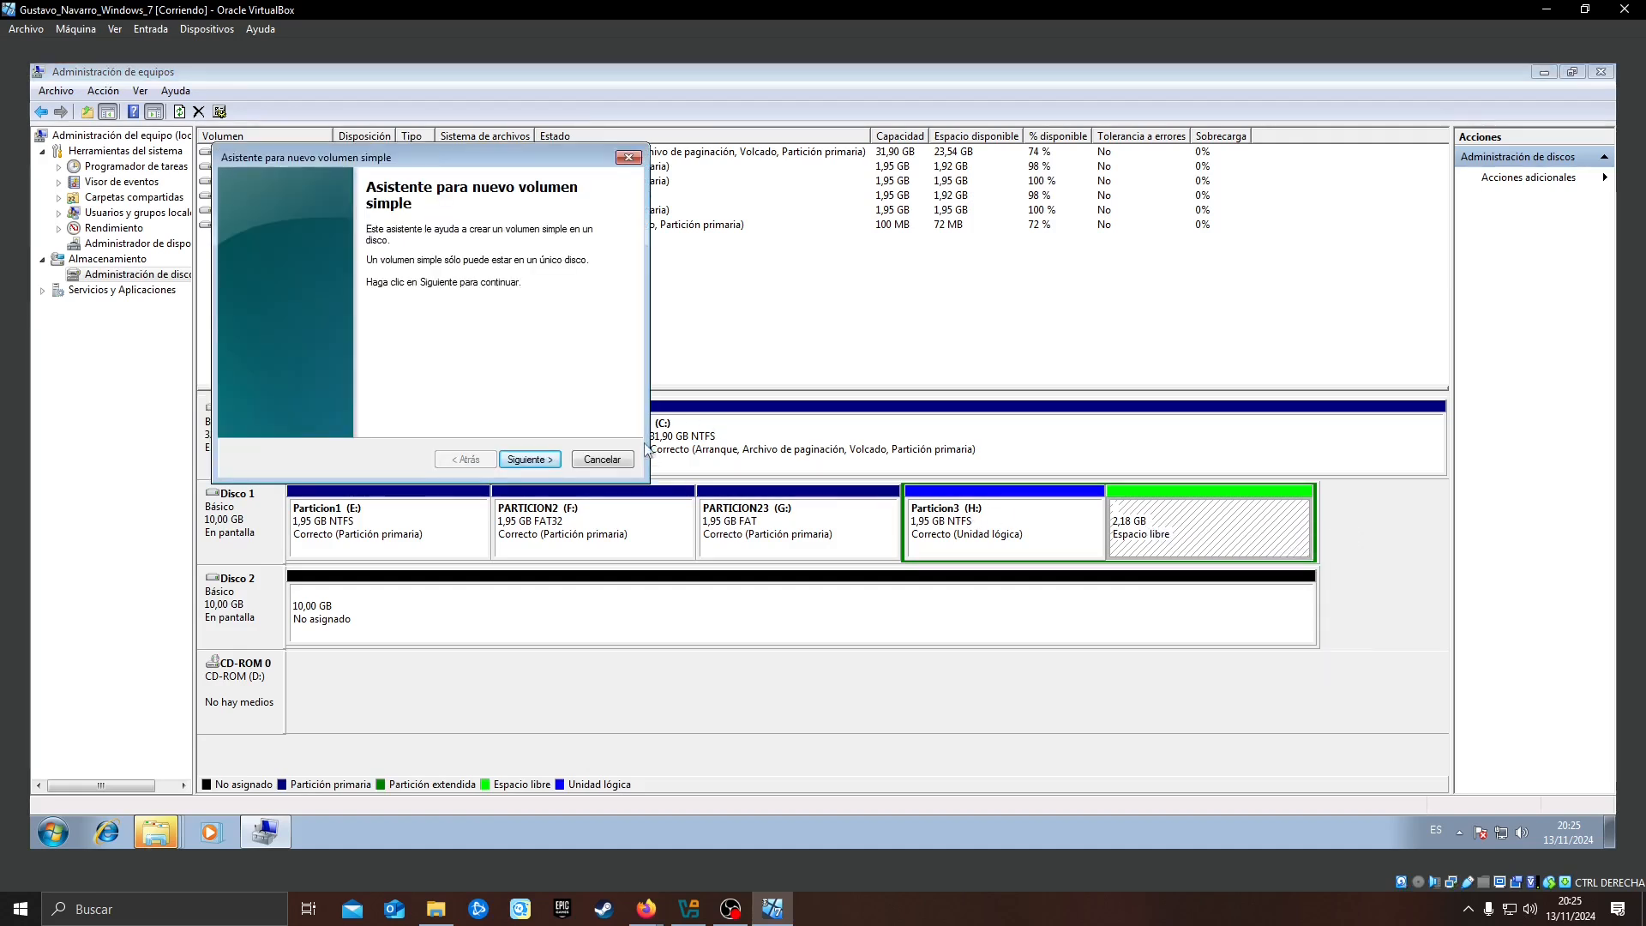
click(551, 464)
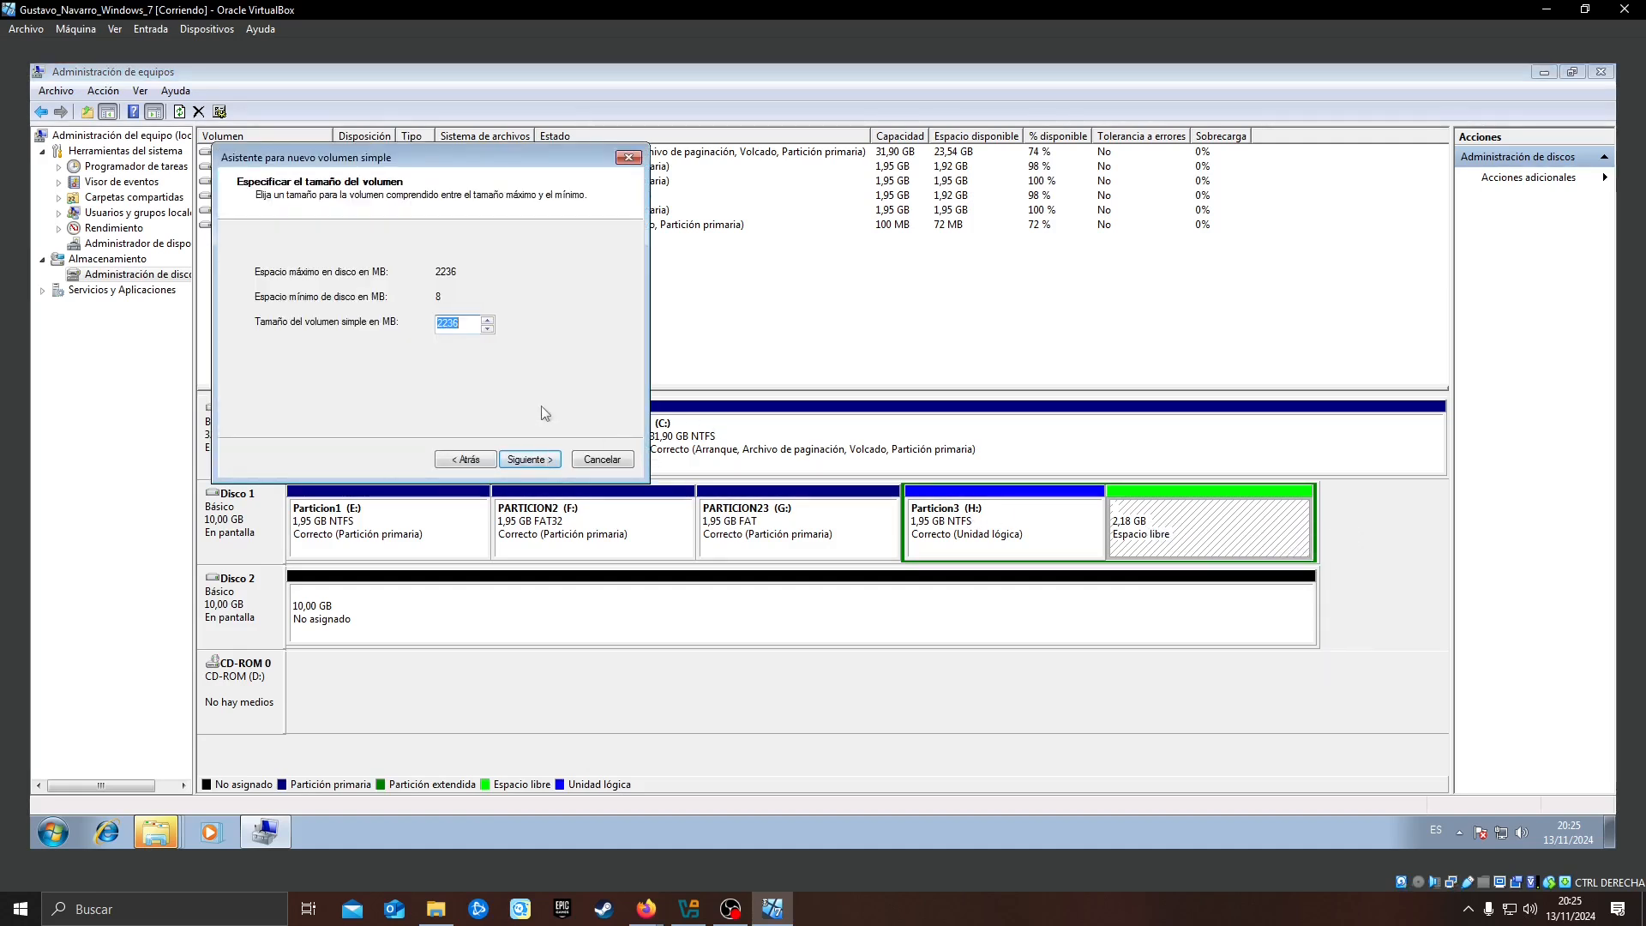
text(2000)
click(512, 464)
click(514, 463)
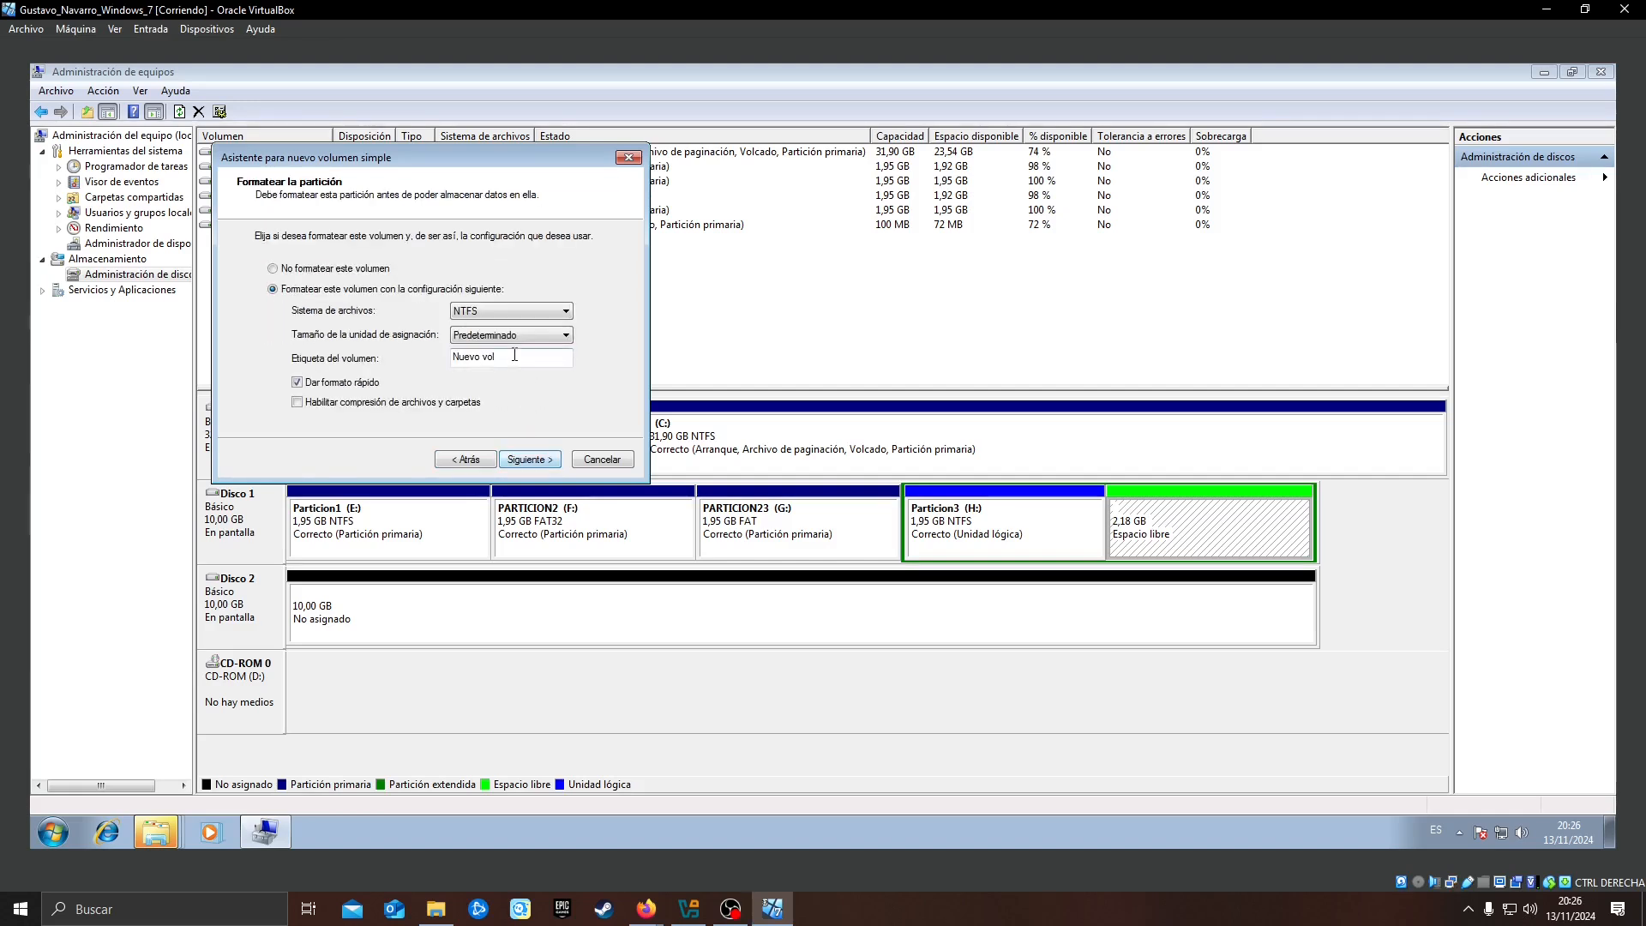
Set the fifth volume's file system to FAT32 and its label to Particion5
click(508, 310)
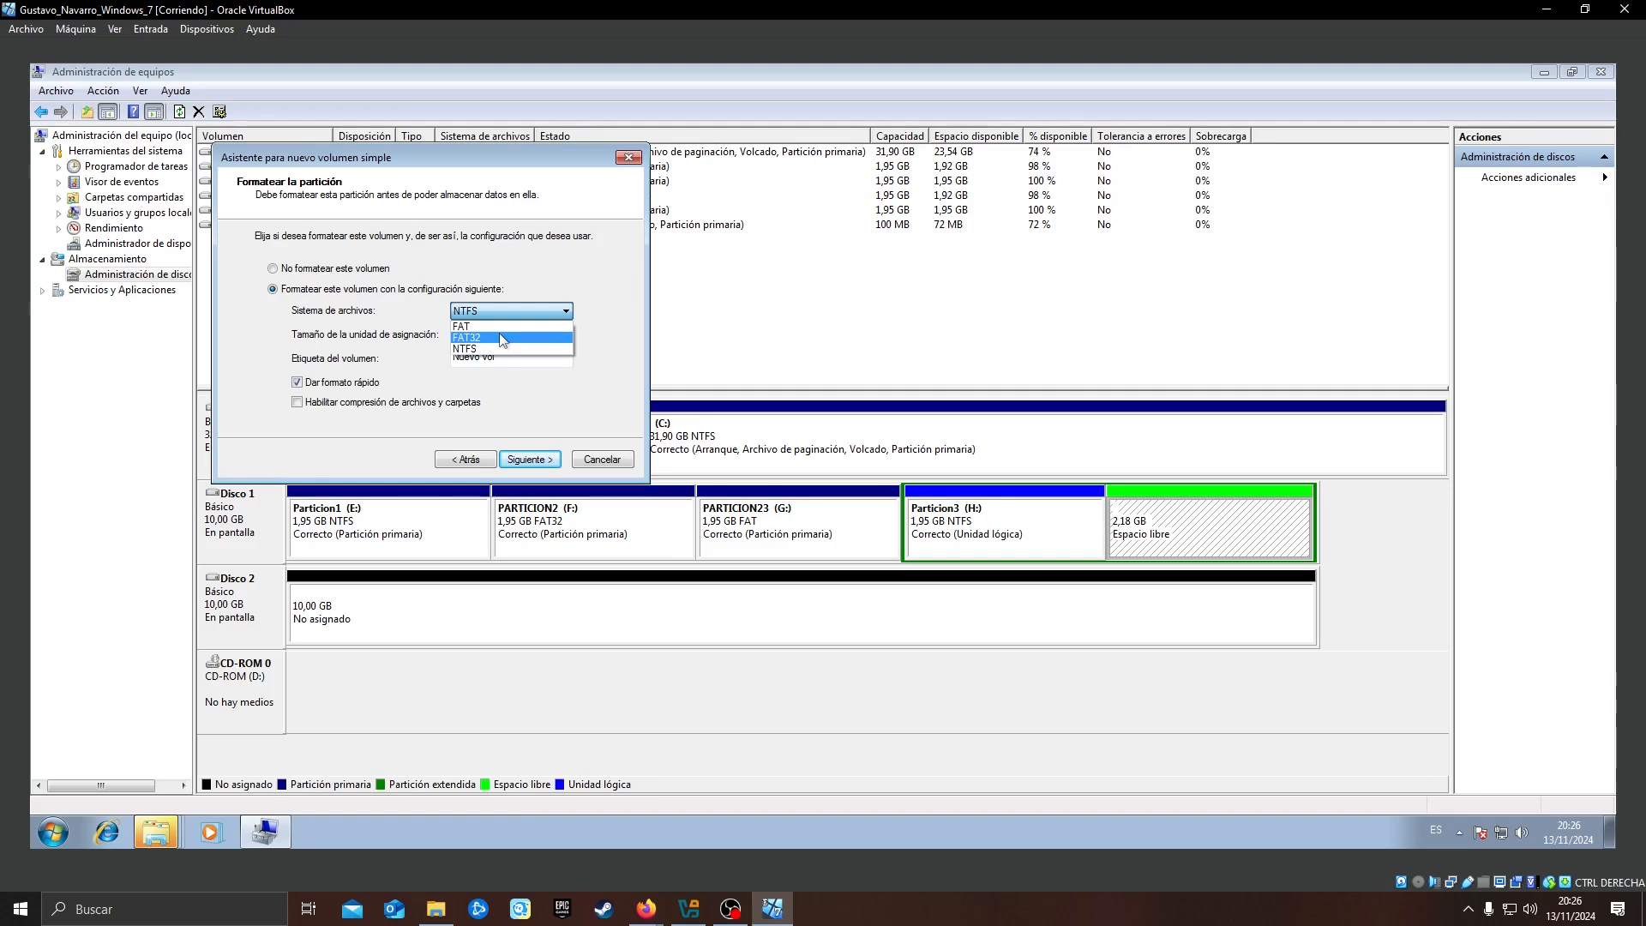
click(499, 335)
drag(497, 357, 428, 359)
text(P)
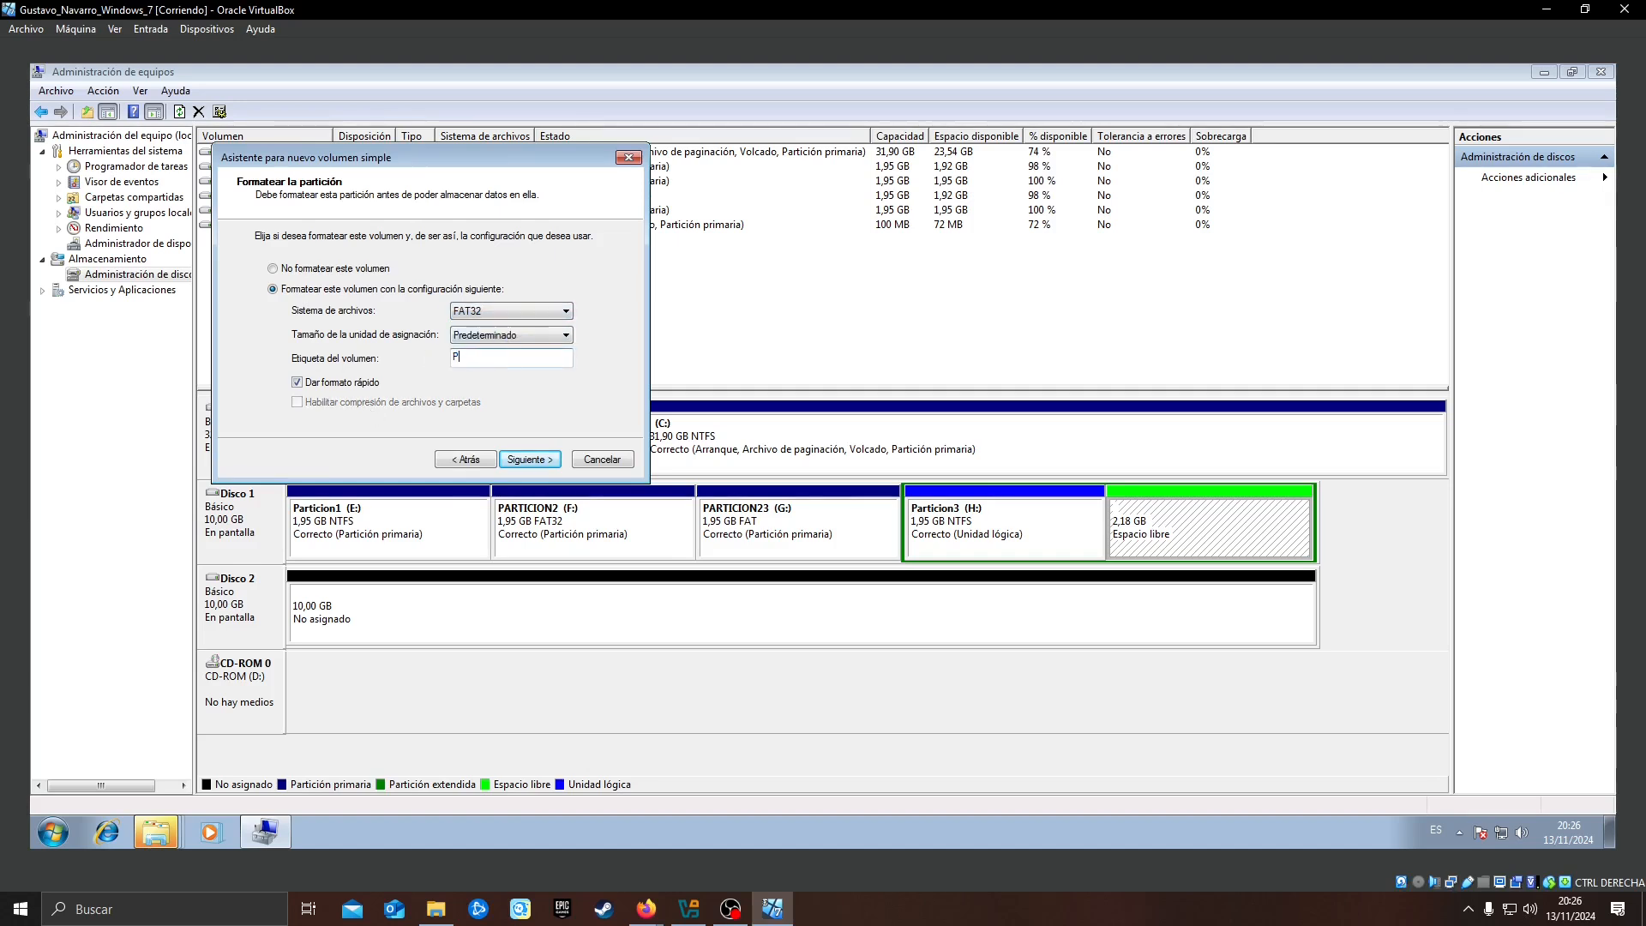
text(articion5)
Go back to the fifth volume's size setting and change the size to 2236 MB
click(463, 460)
click(463, 459)
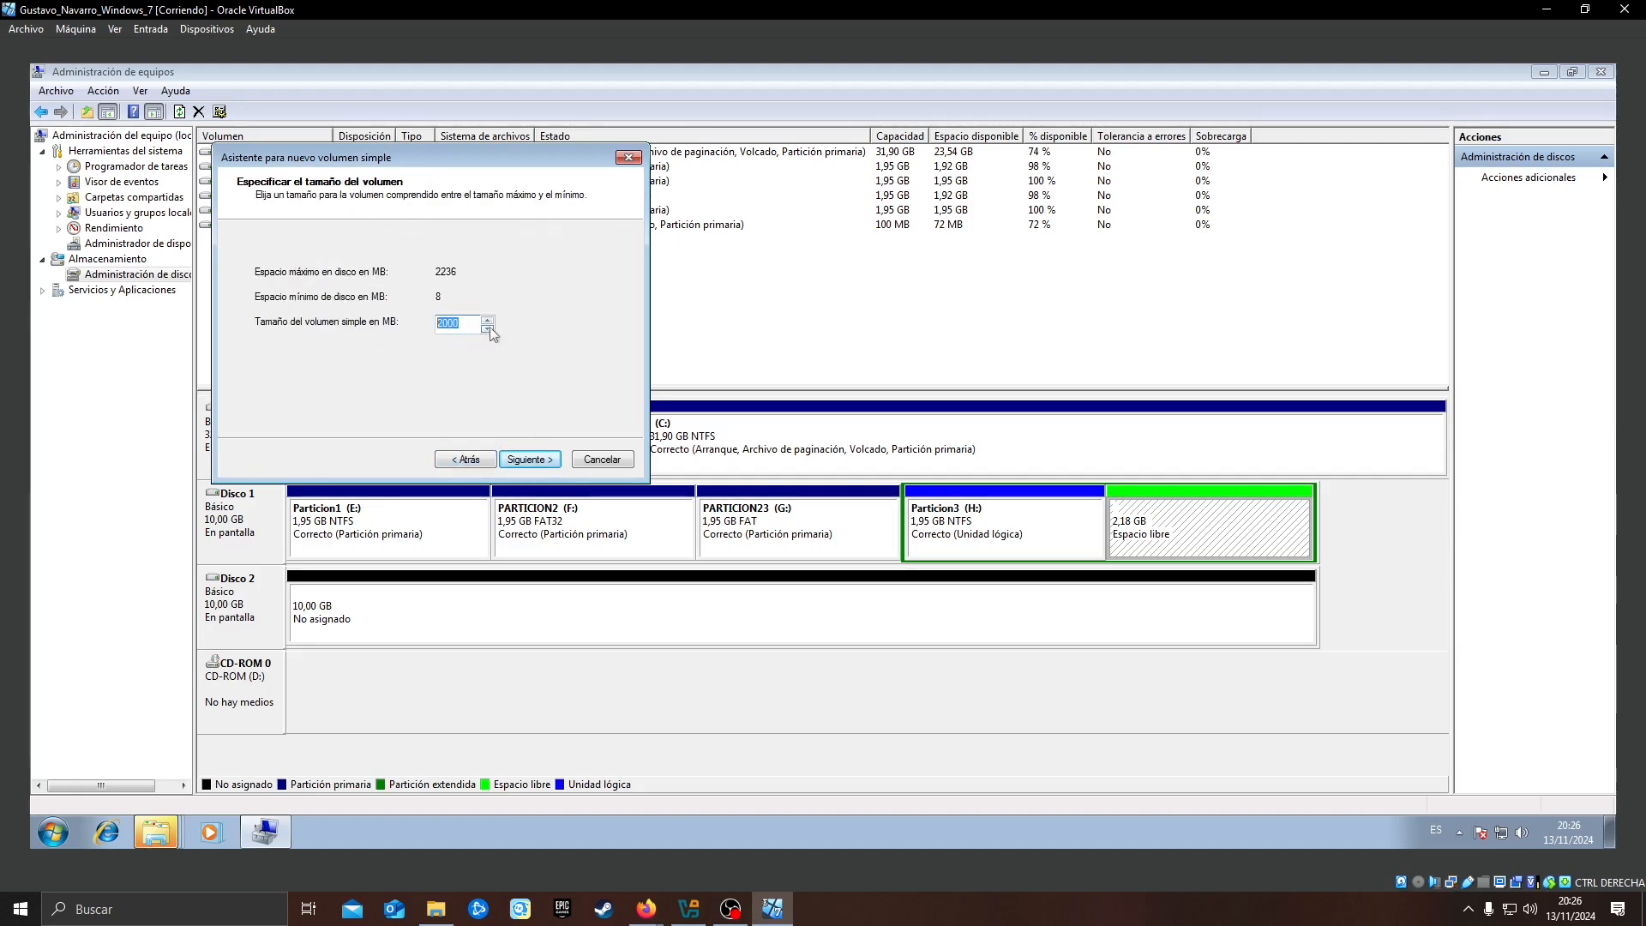
text(33333)
key(Return)
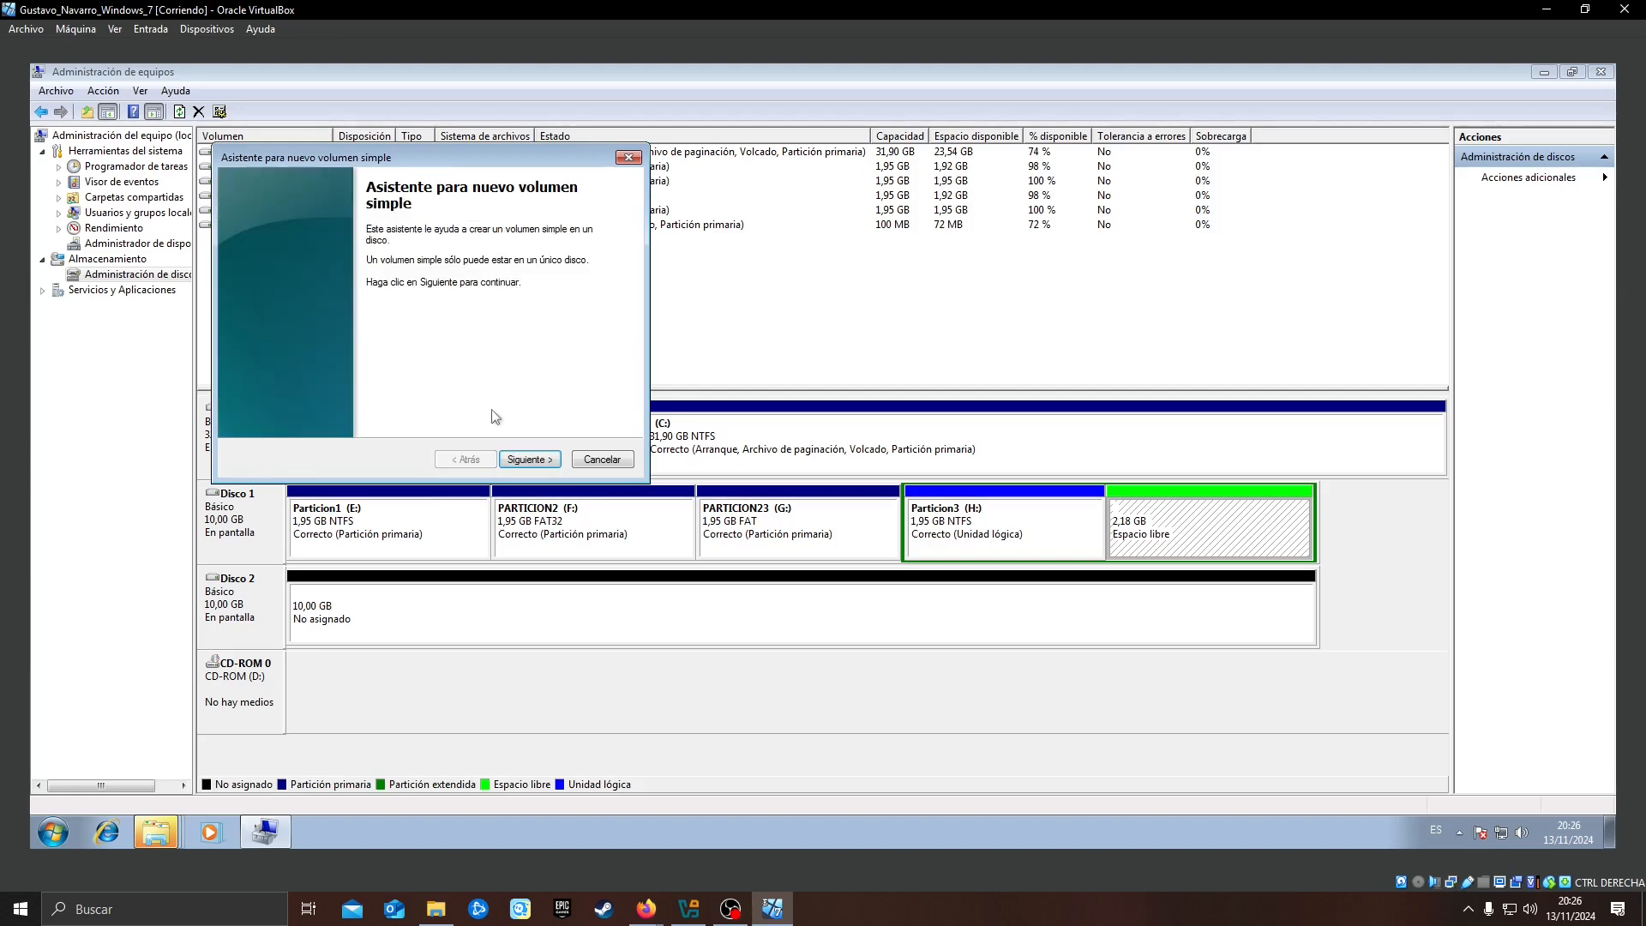
click(532, 461)
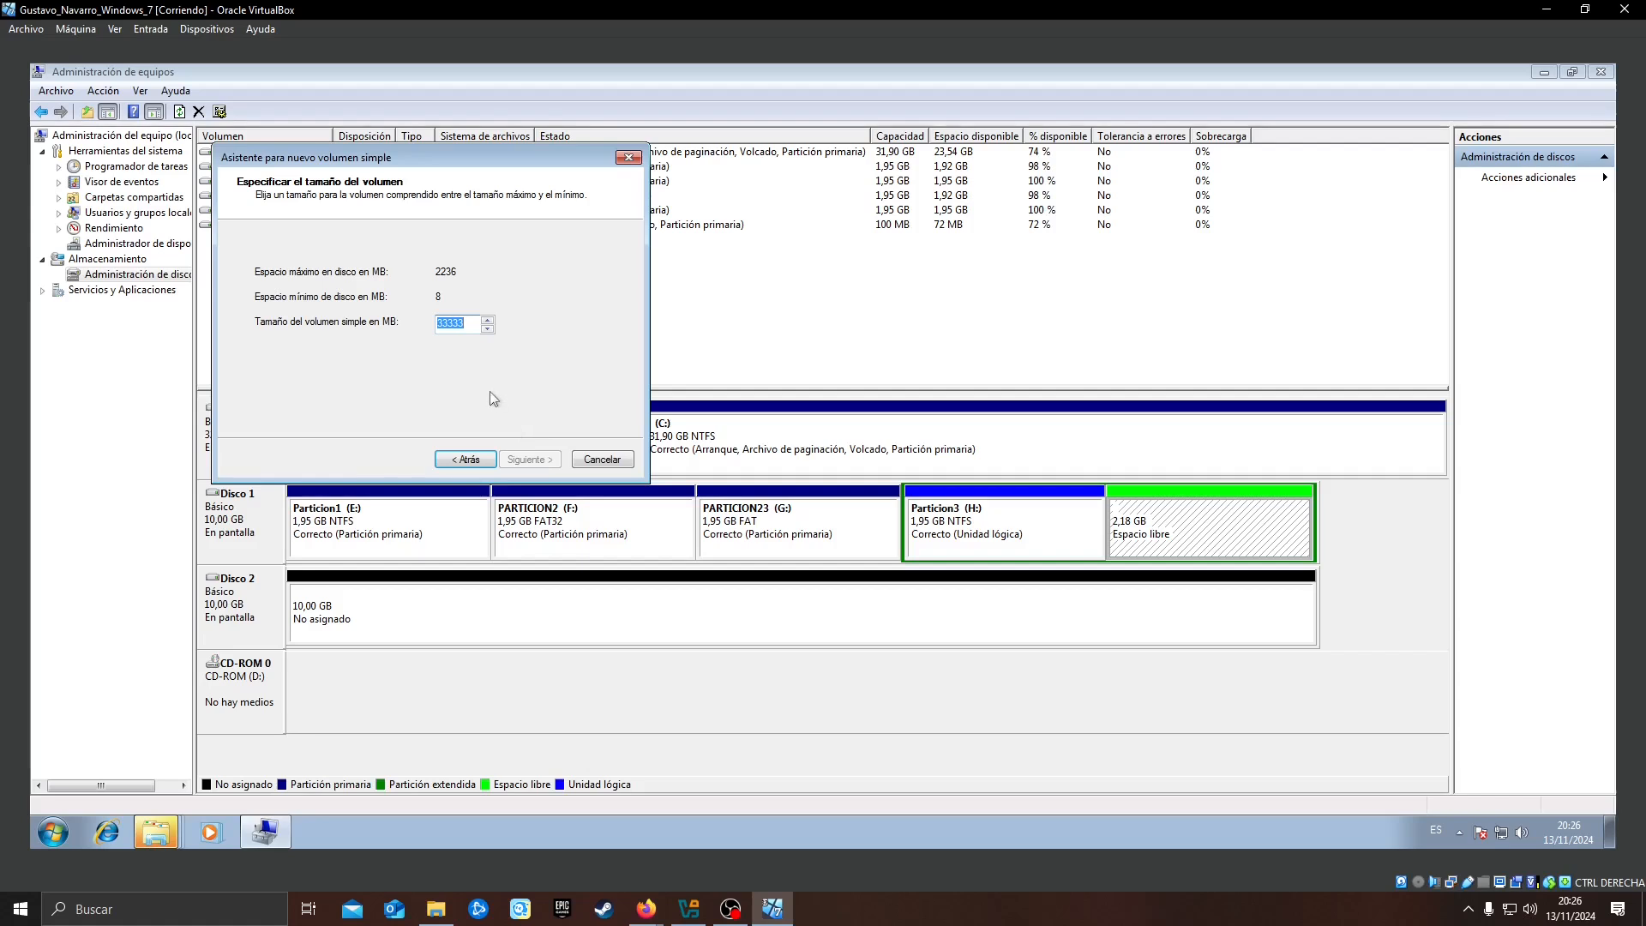
text(2000)
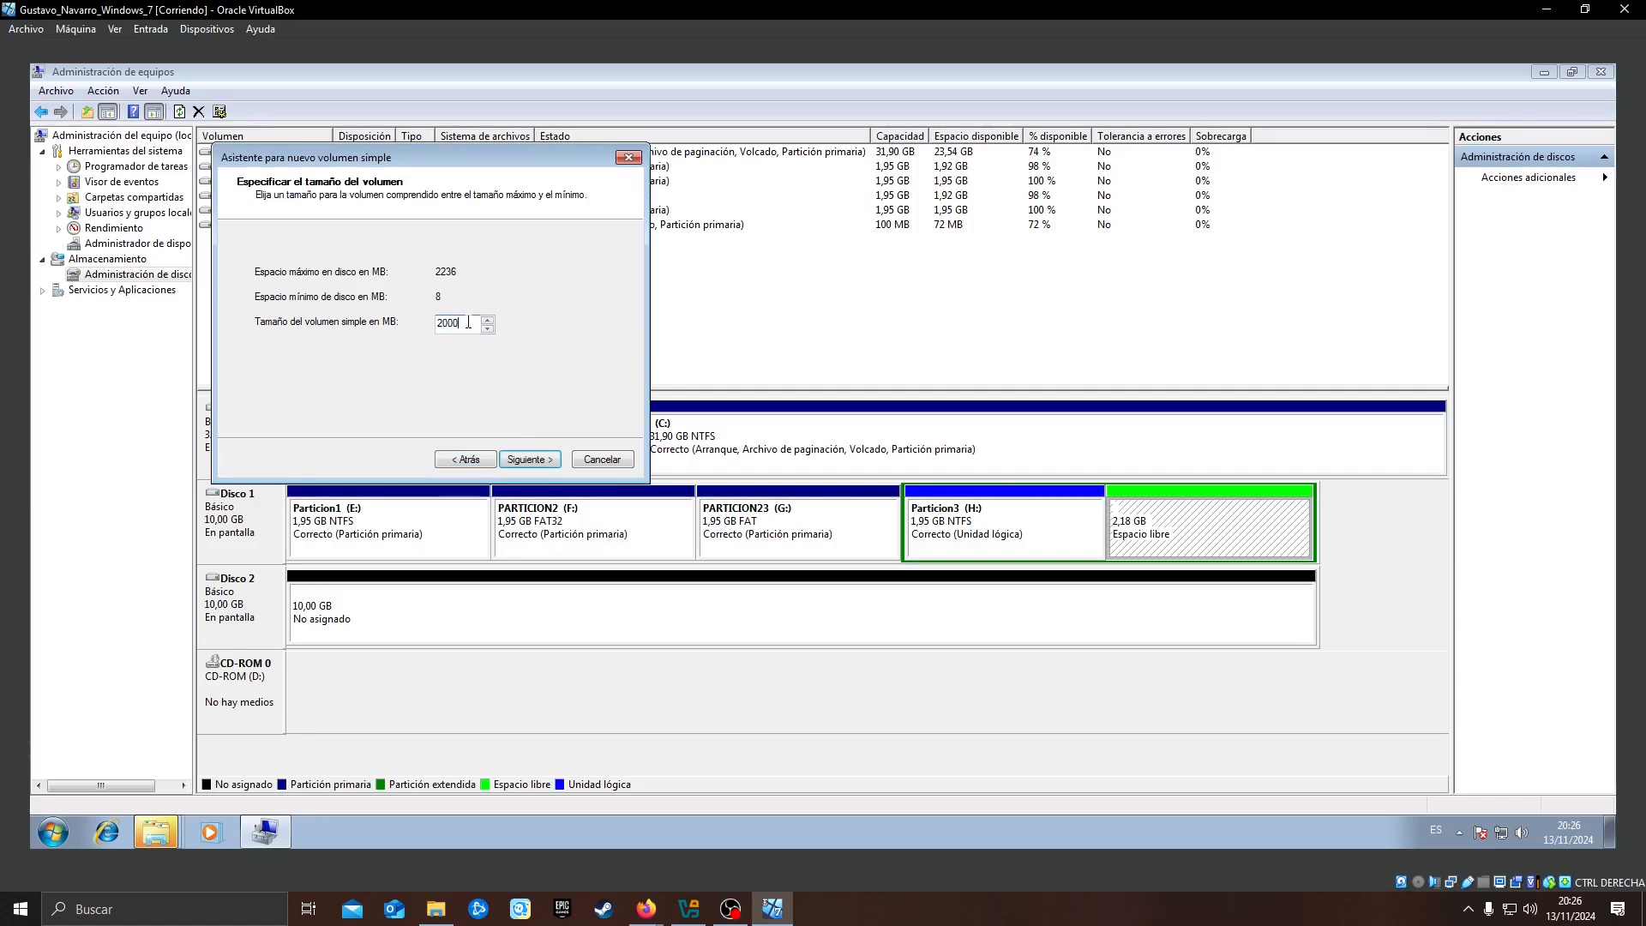
key(BackSpace)
key(BackSpace)
text(236)
Accept the drive letter and the FAT32 format with label Particion5, and finish creating the fifth volume
click(530, 457)
click(532, 455)
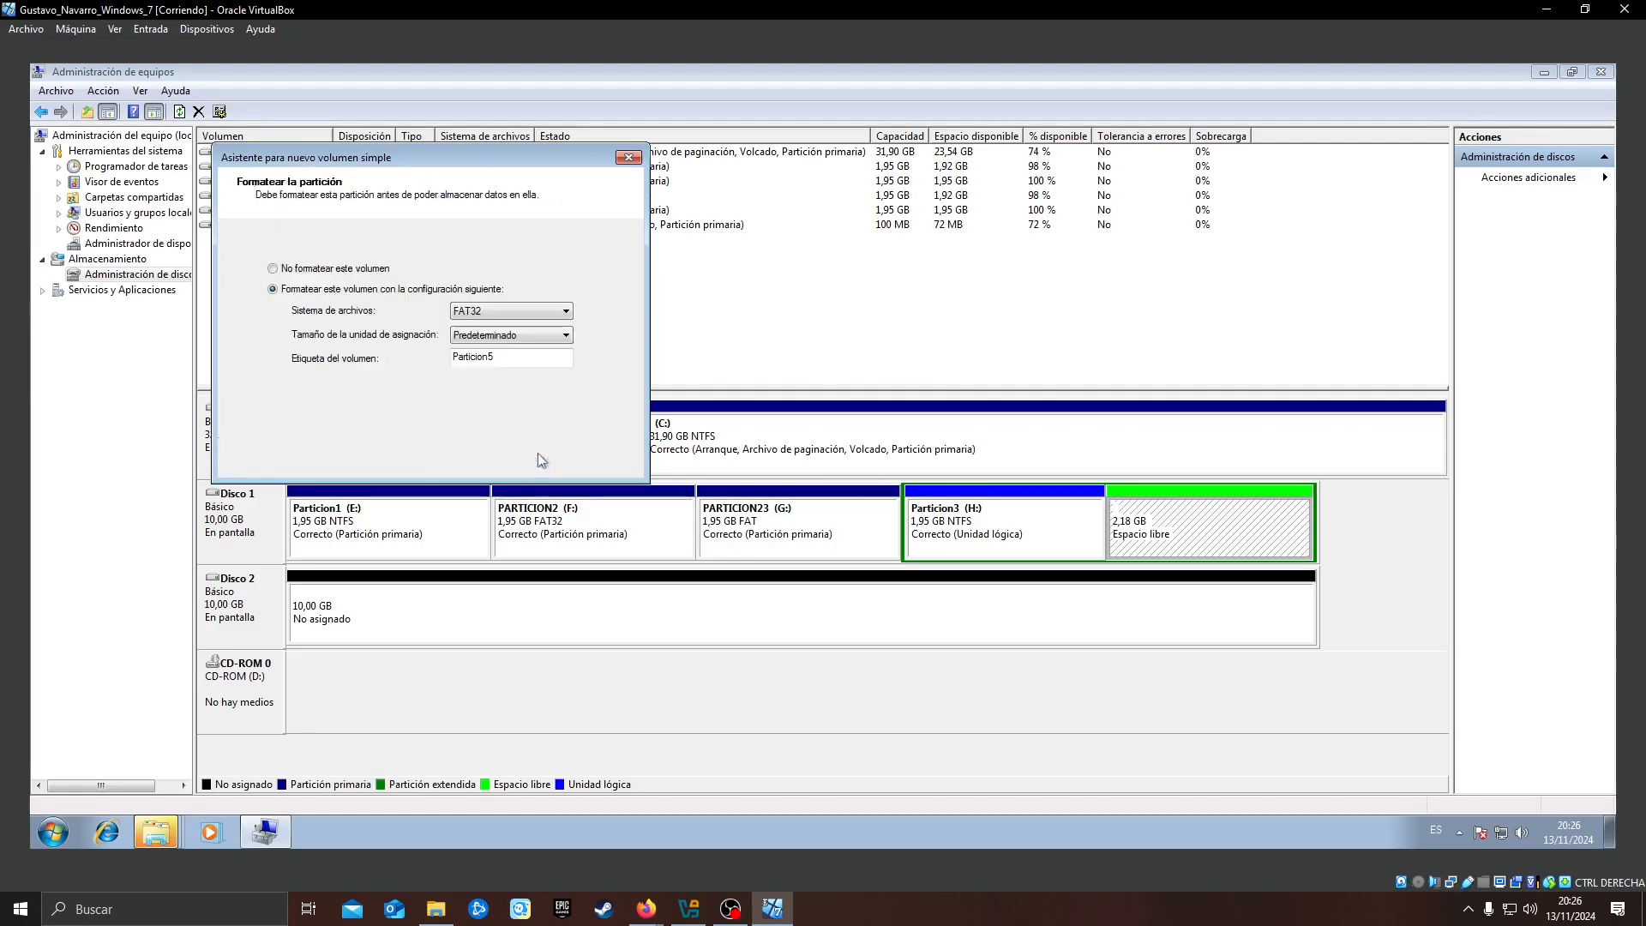
click(532, 459)
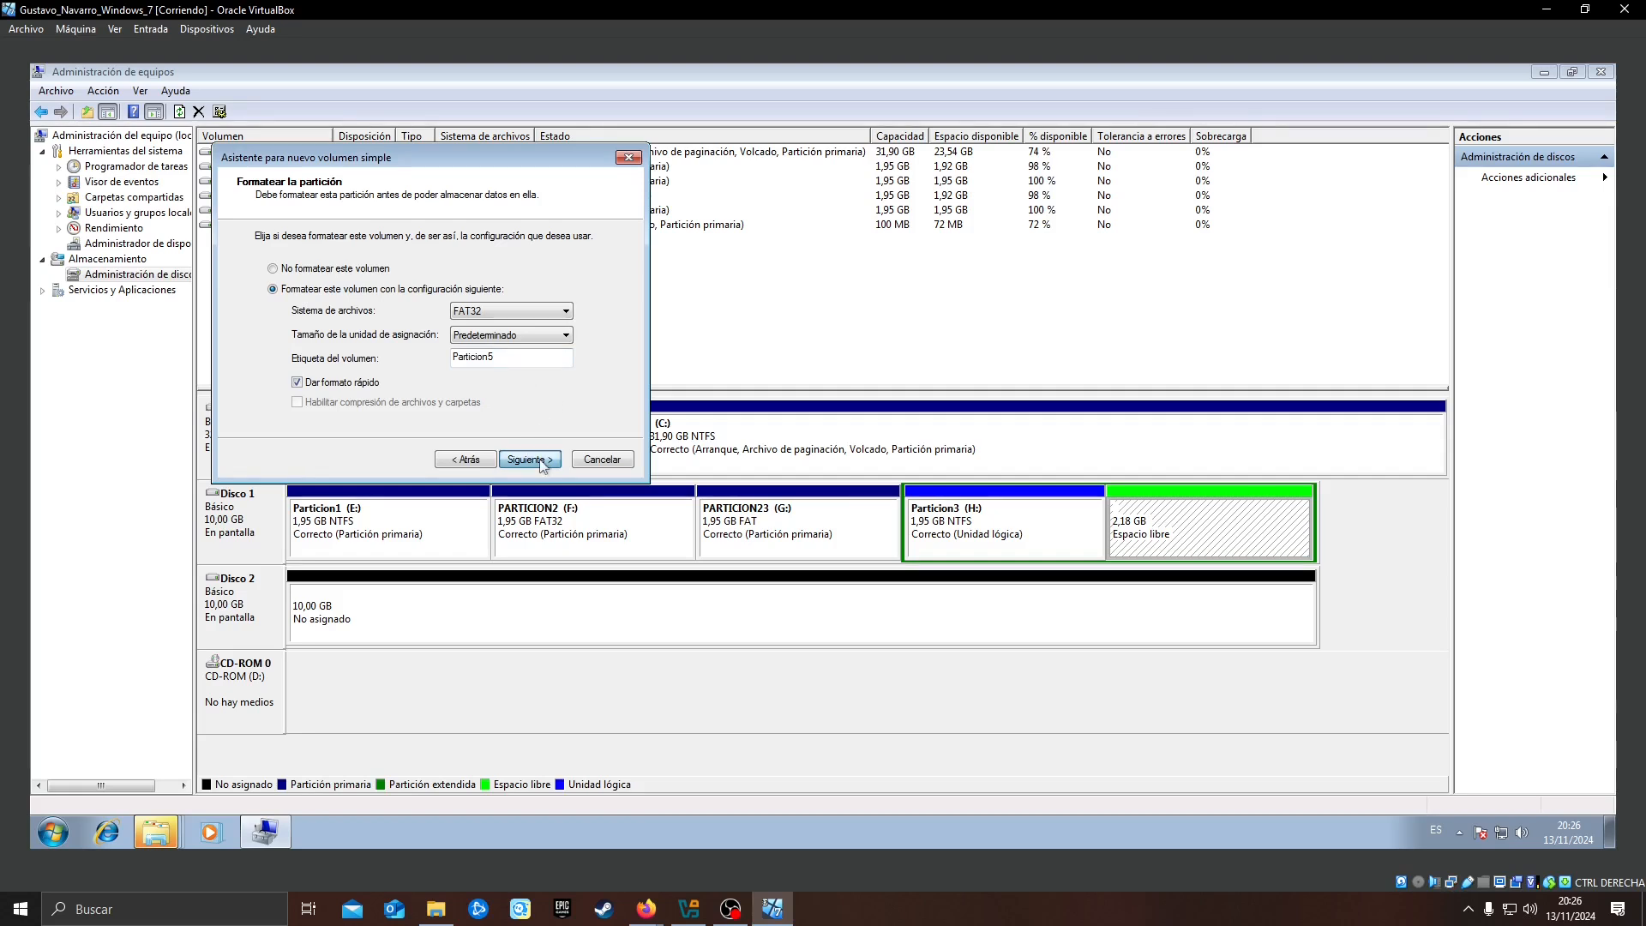
click(532, 460)
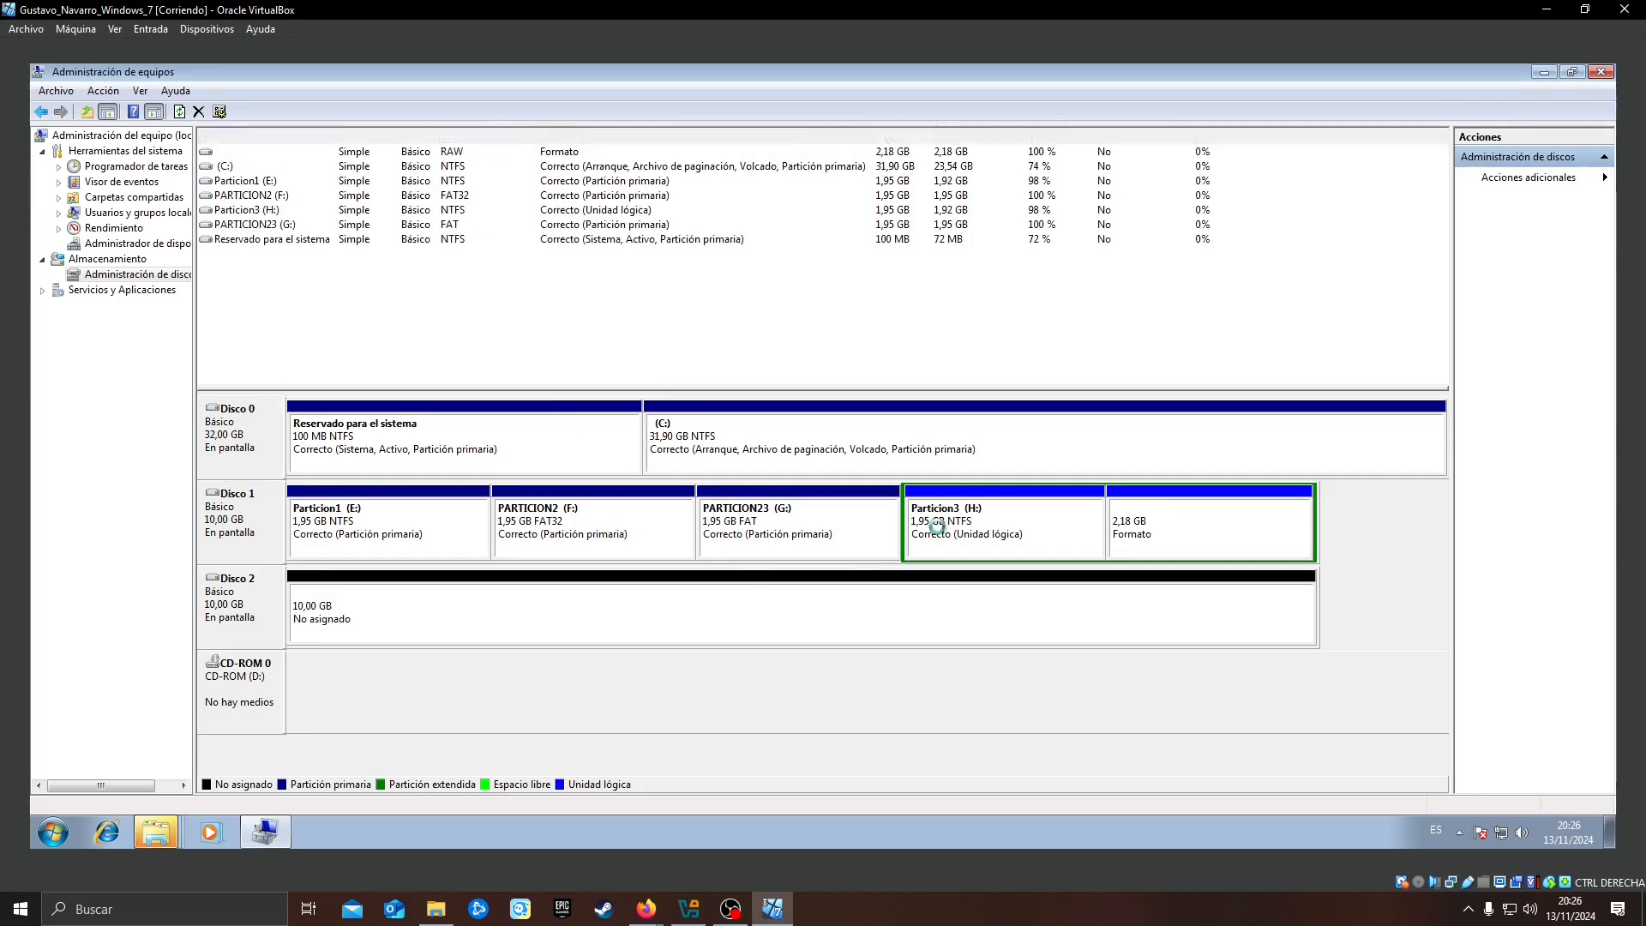
Review the five volumes of Disco 1 one by one
click(420, 532)
click(636, 535)
click(842, 531)
click(1002, 530)
click(1167, 546)
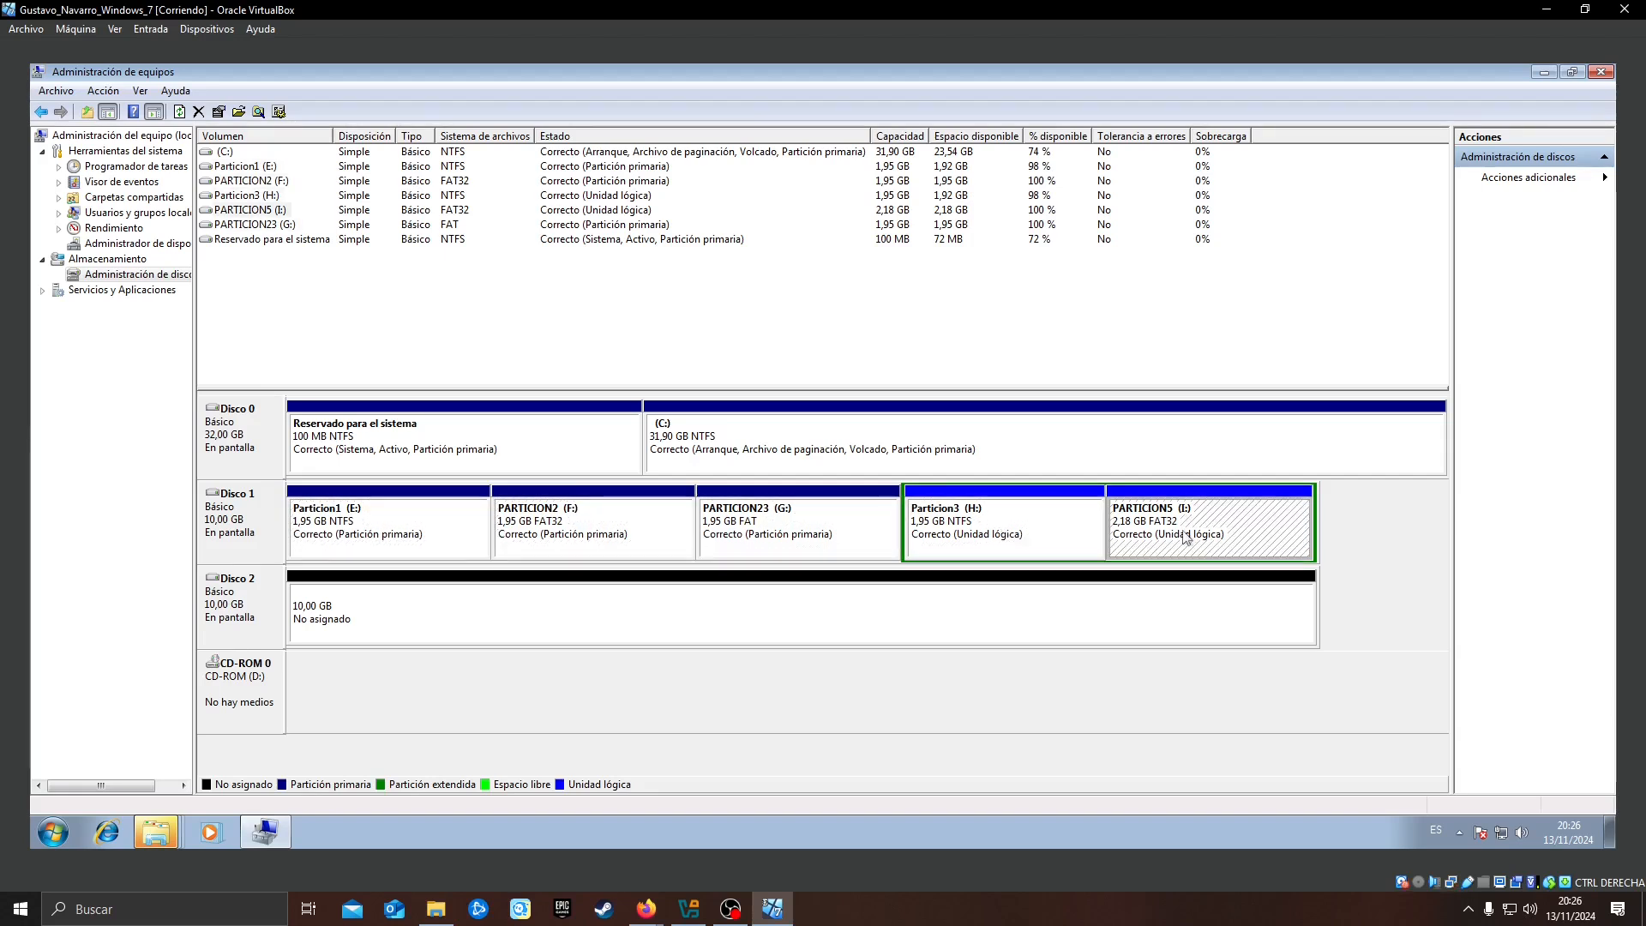
Bring up the Equipo window and close all the open Reproducción automática windows
click(161, 830)
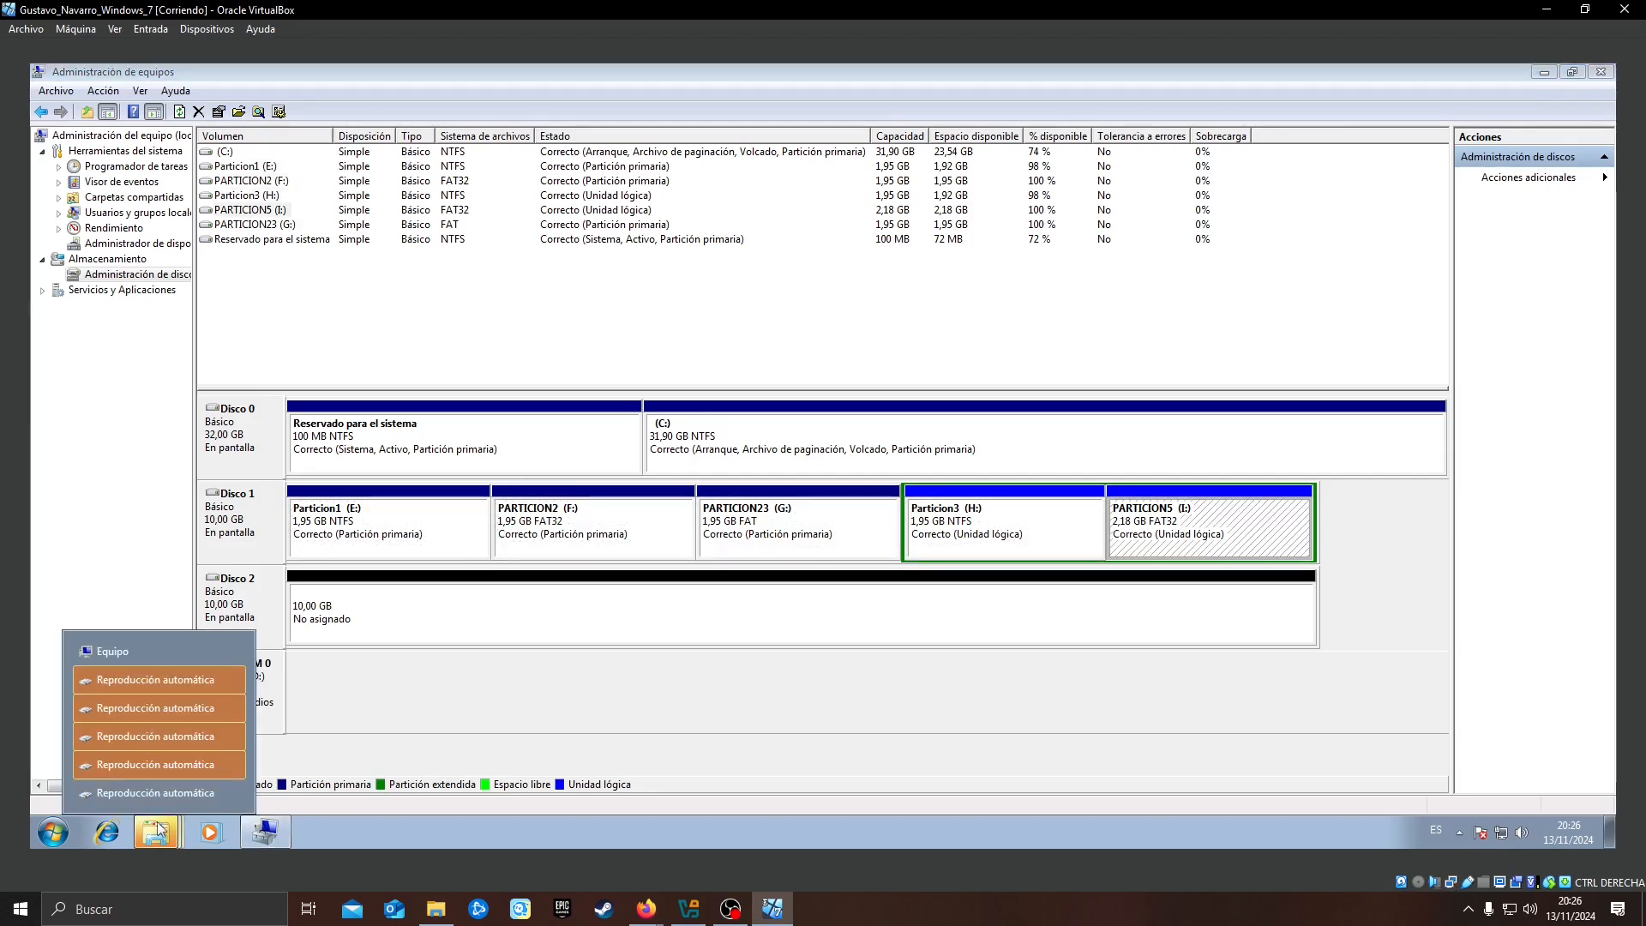
click(151, 651)
click(168, 825)
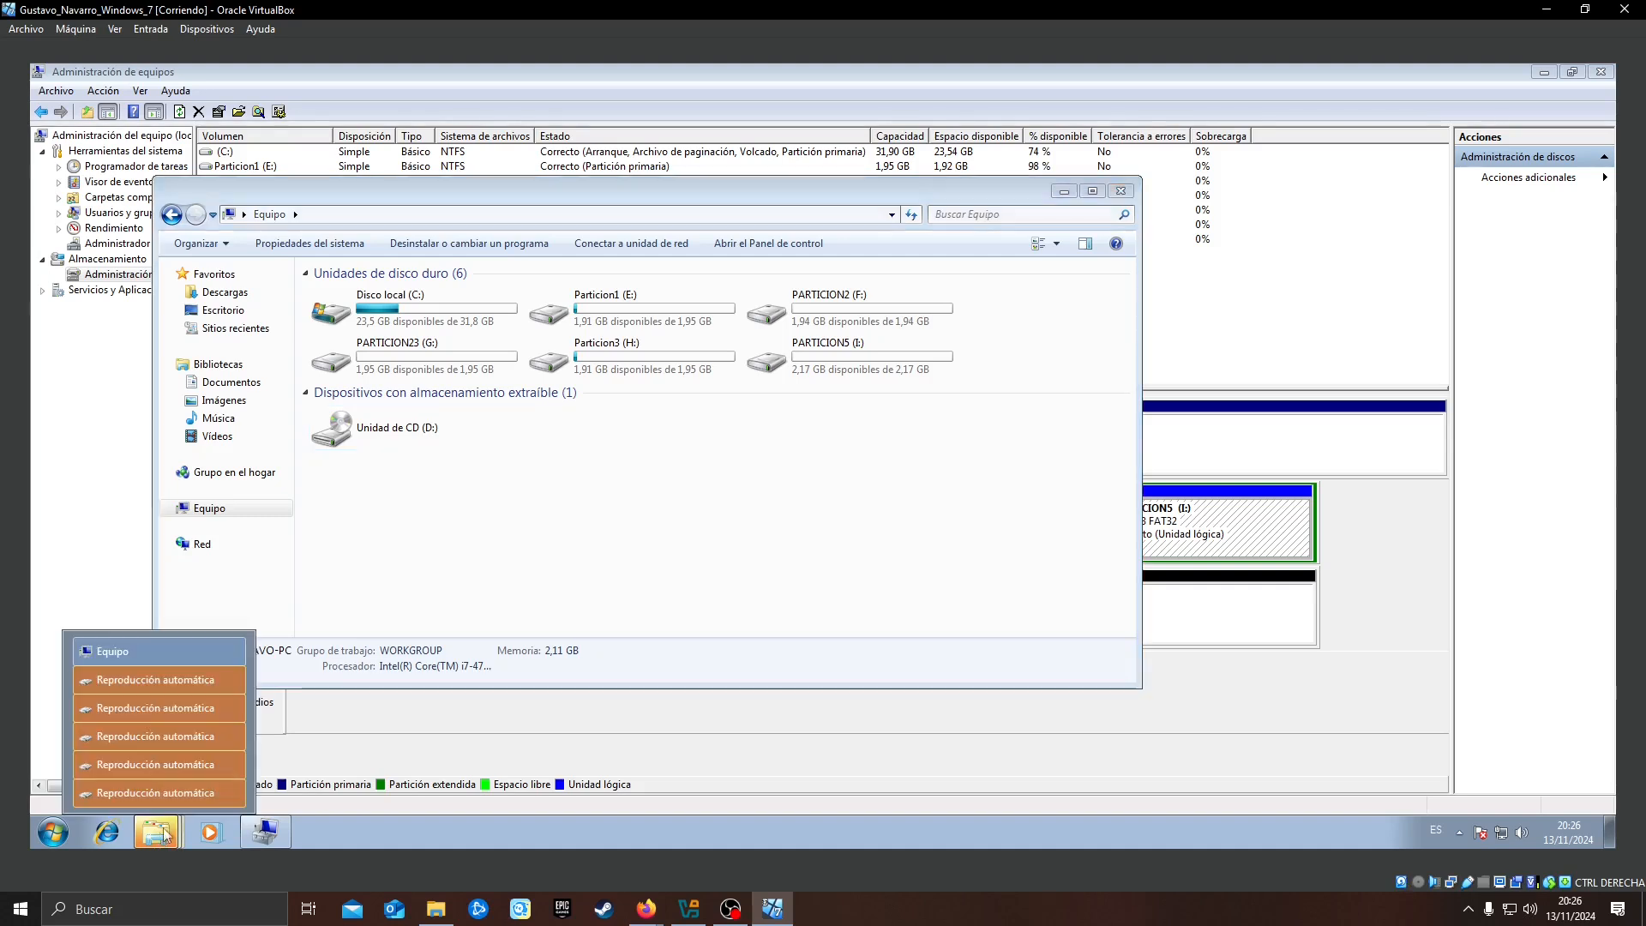
click(234, 681)
click(234, 709)
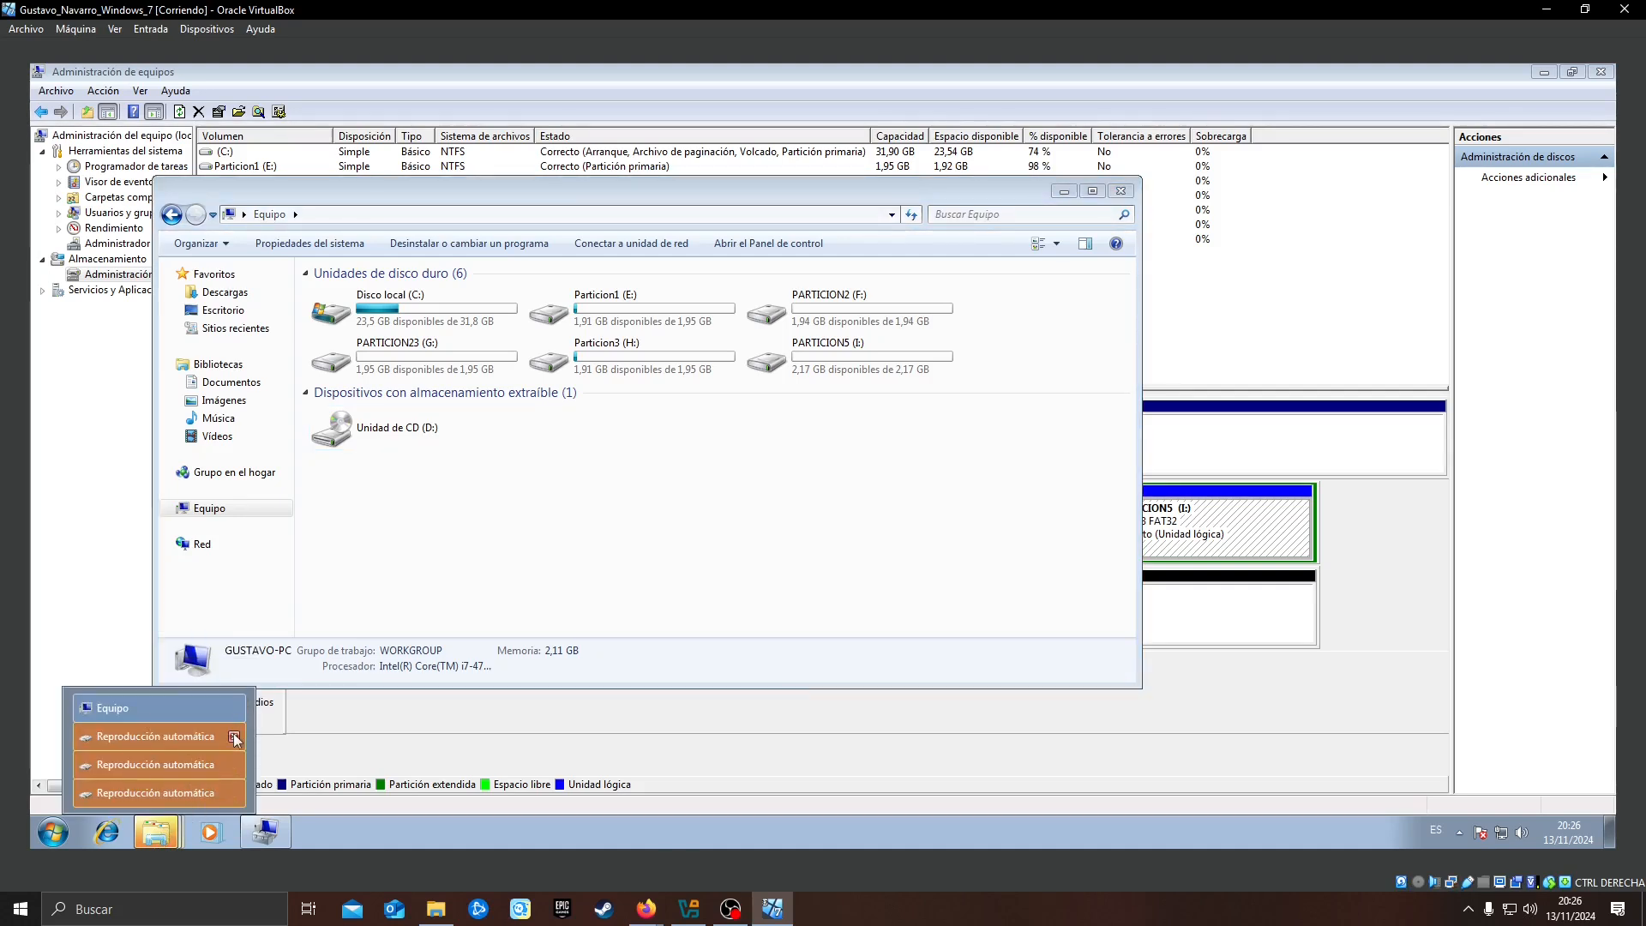
click(234, 737)
click(233, 765)
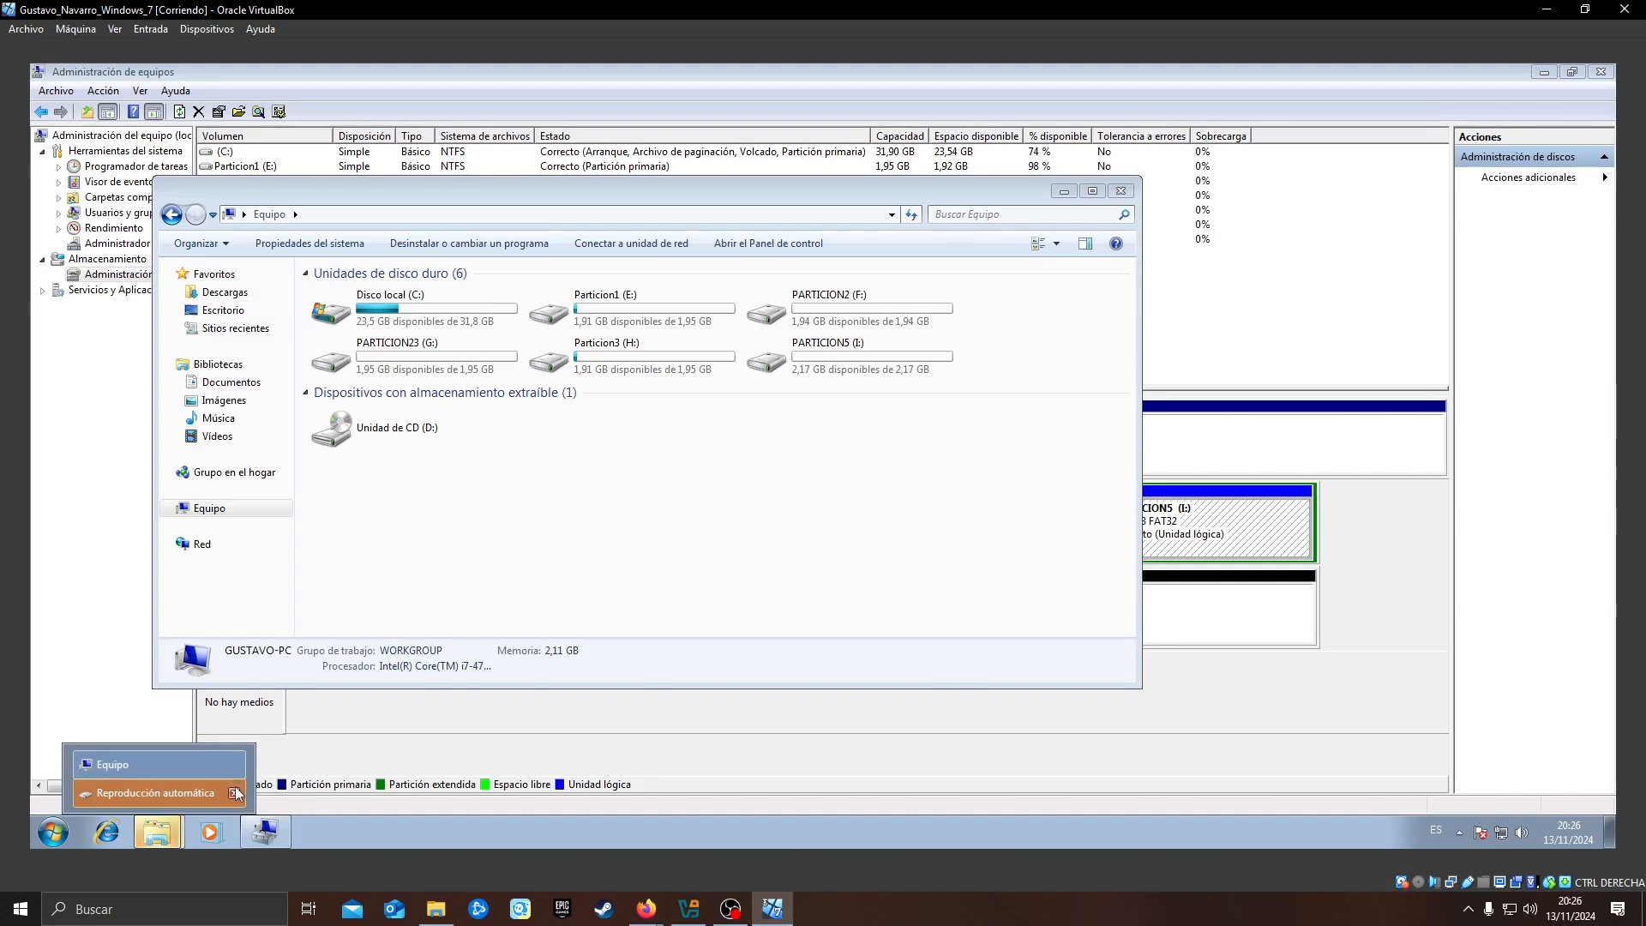
click(237, 787)
click(944, 228)
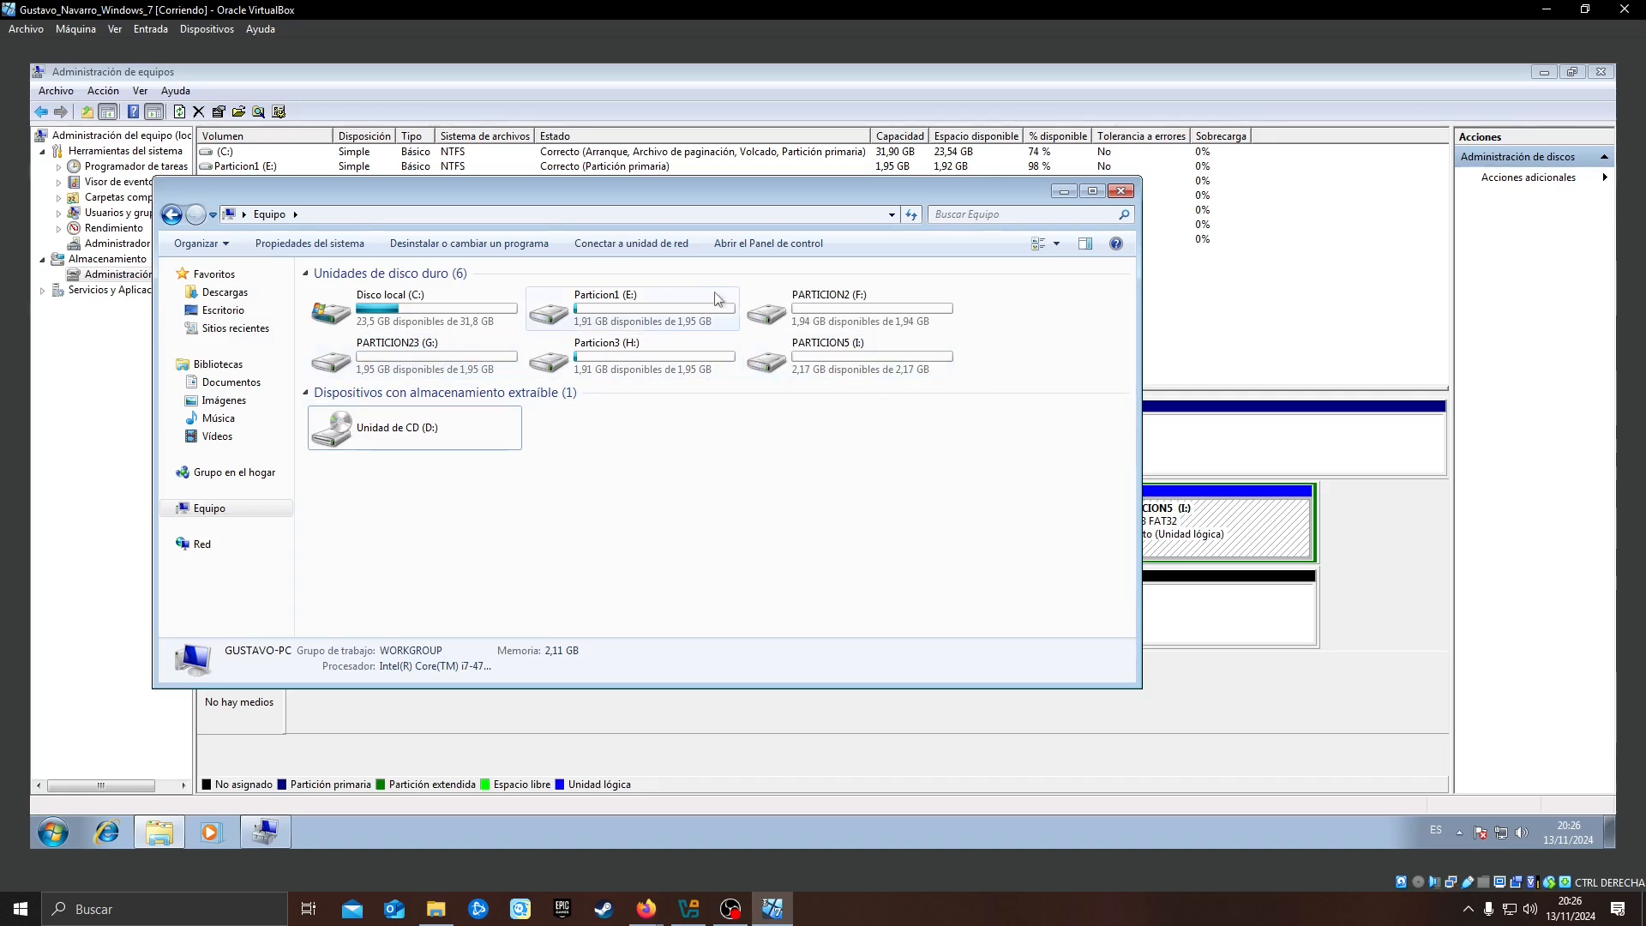
drag(657, 222, 819, 195)
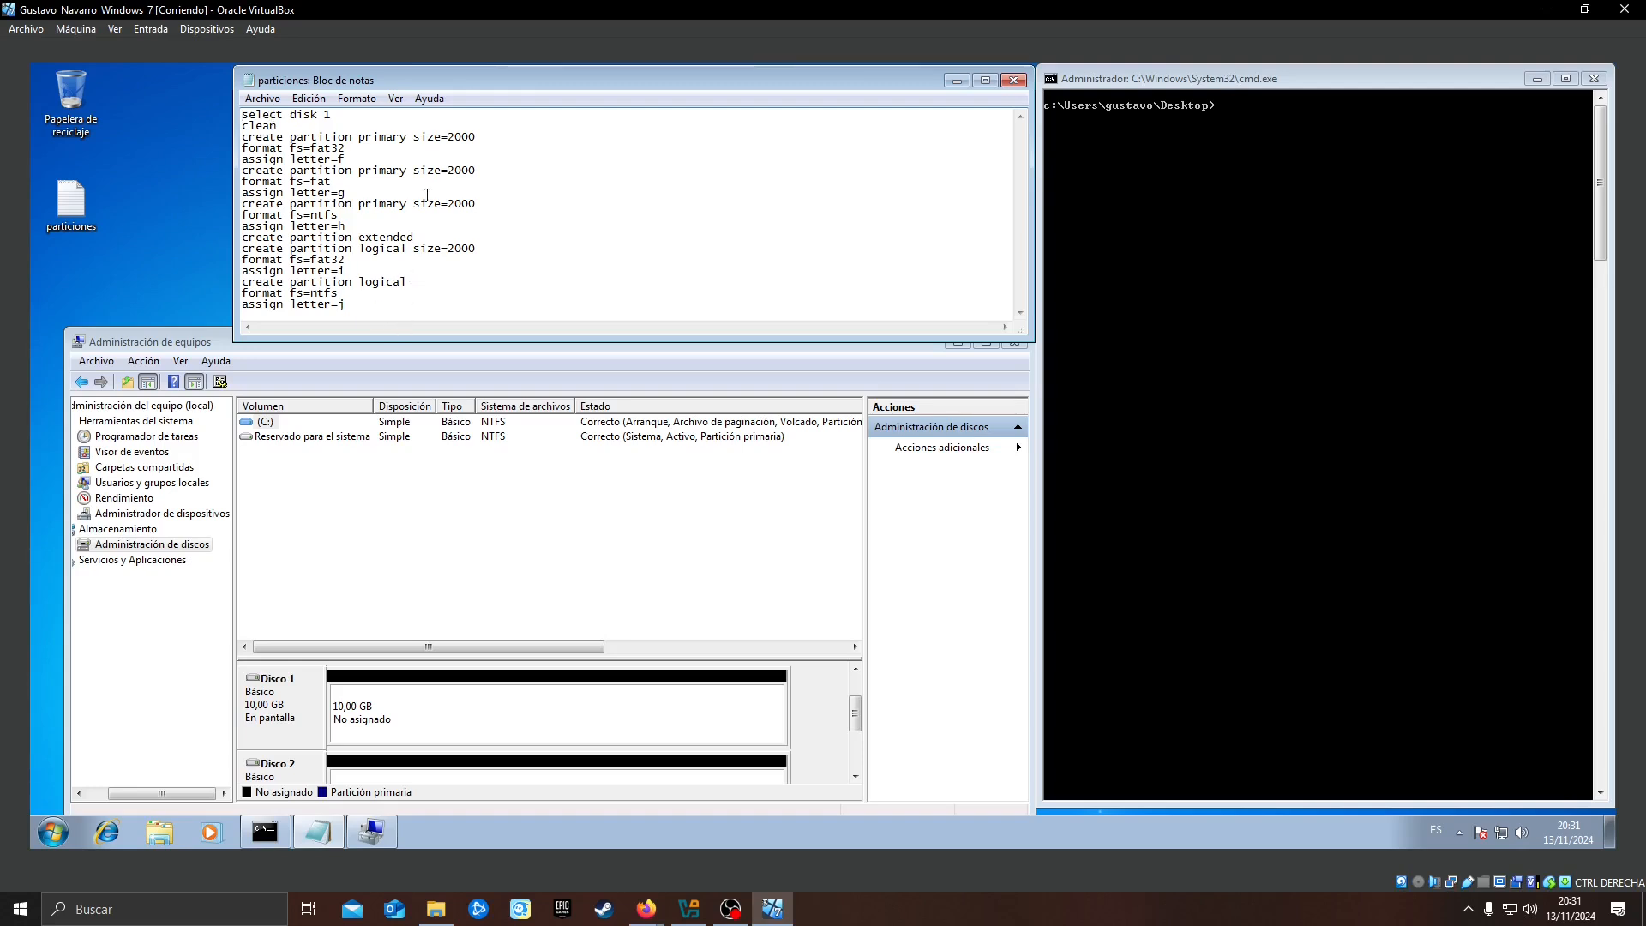
Run the partitioning script from the Desktop command prompt with diskpart /s particiones.txt
drag(324, 117, 255, 118)
click(312, 119)
click(1242, 112)
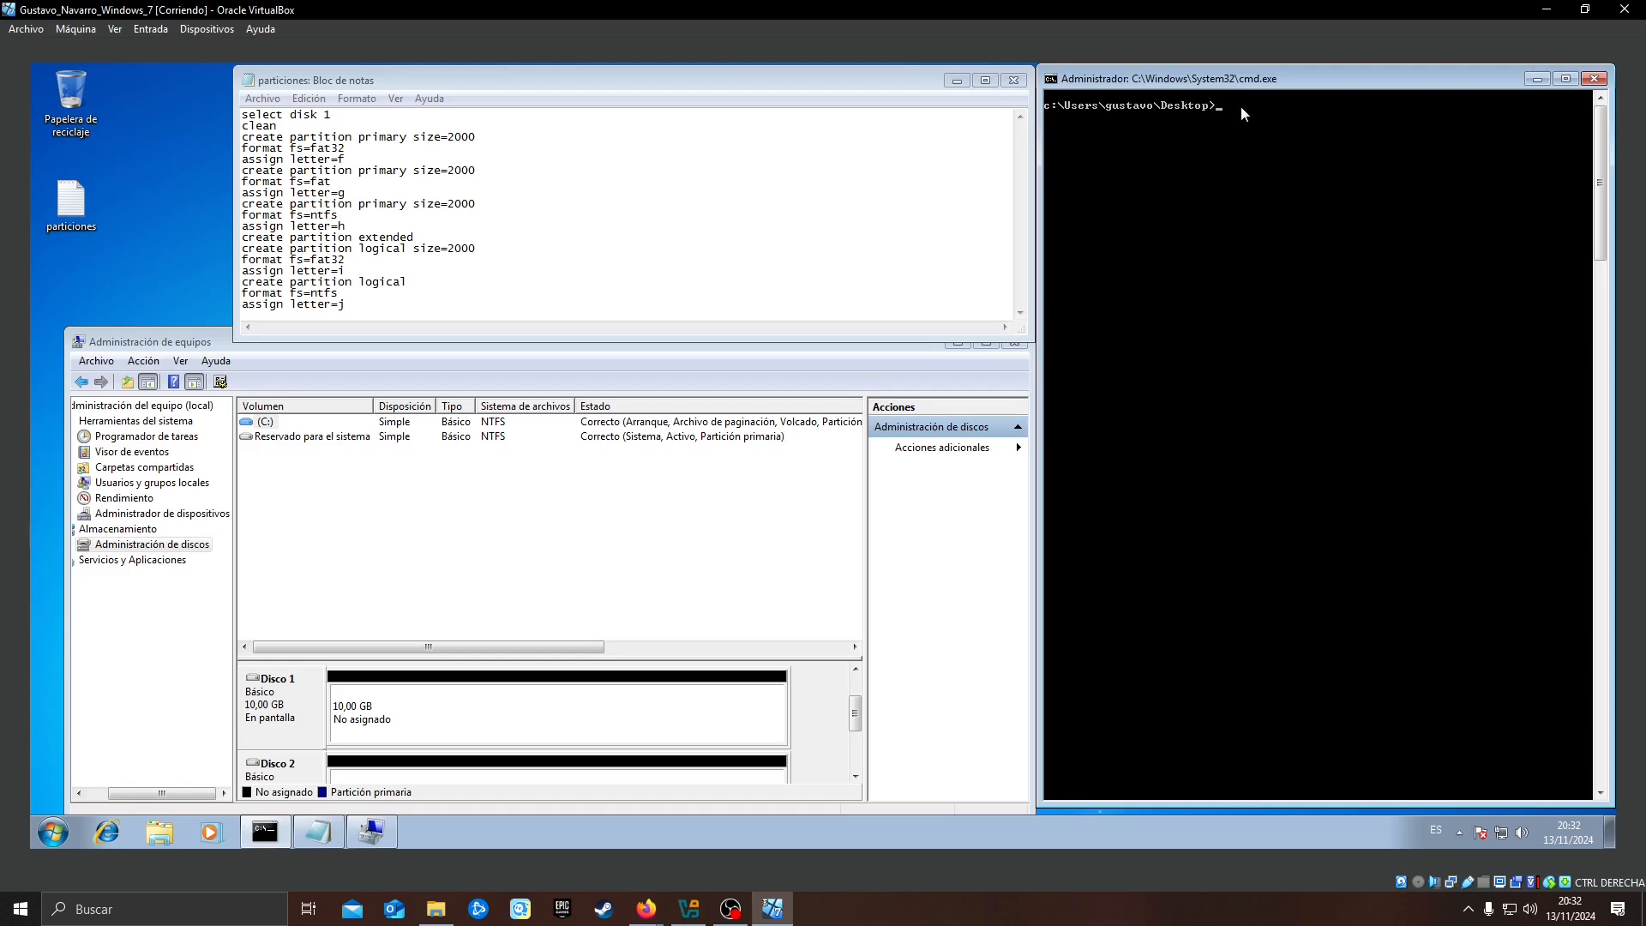
text(iskpart)
text(particiones)
key(Tab)
key(BackSpace)
key(BackSpace)
key(BackSpace)
key(BackSpace)
key(BackSpace)
key(BackSpace)
key(BackSpace)
key(BackSpace)
key(BackSpace)
key(BackSpace)
key(BackSpace)
key(BackSpace)
key(BackSpace)
key(BackSpace)
key(BackSpace)
key(BackSpace)
key(BackSpace)
key(BackSpace)
key(BackSpace)
key(BackSpace)
text(particiones.txt)
key(Return)
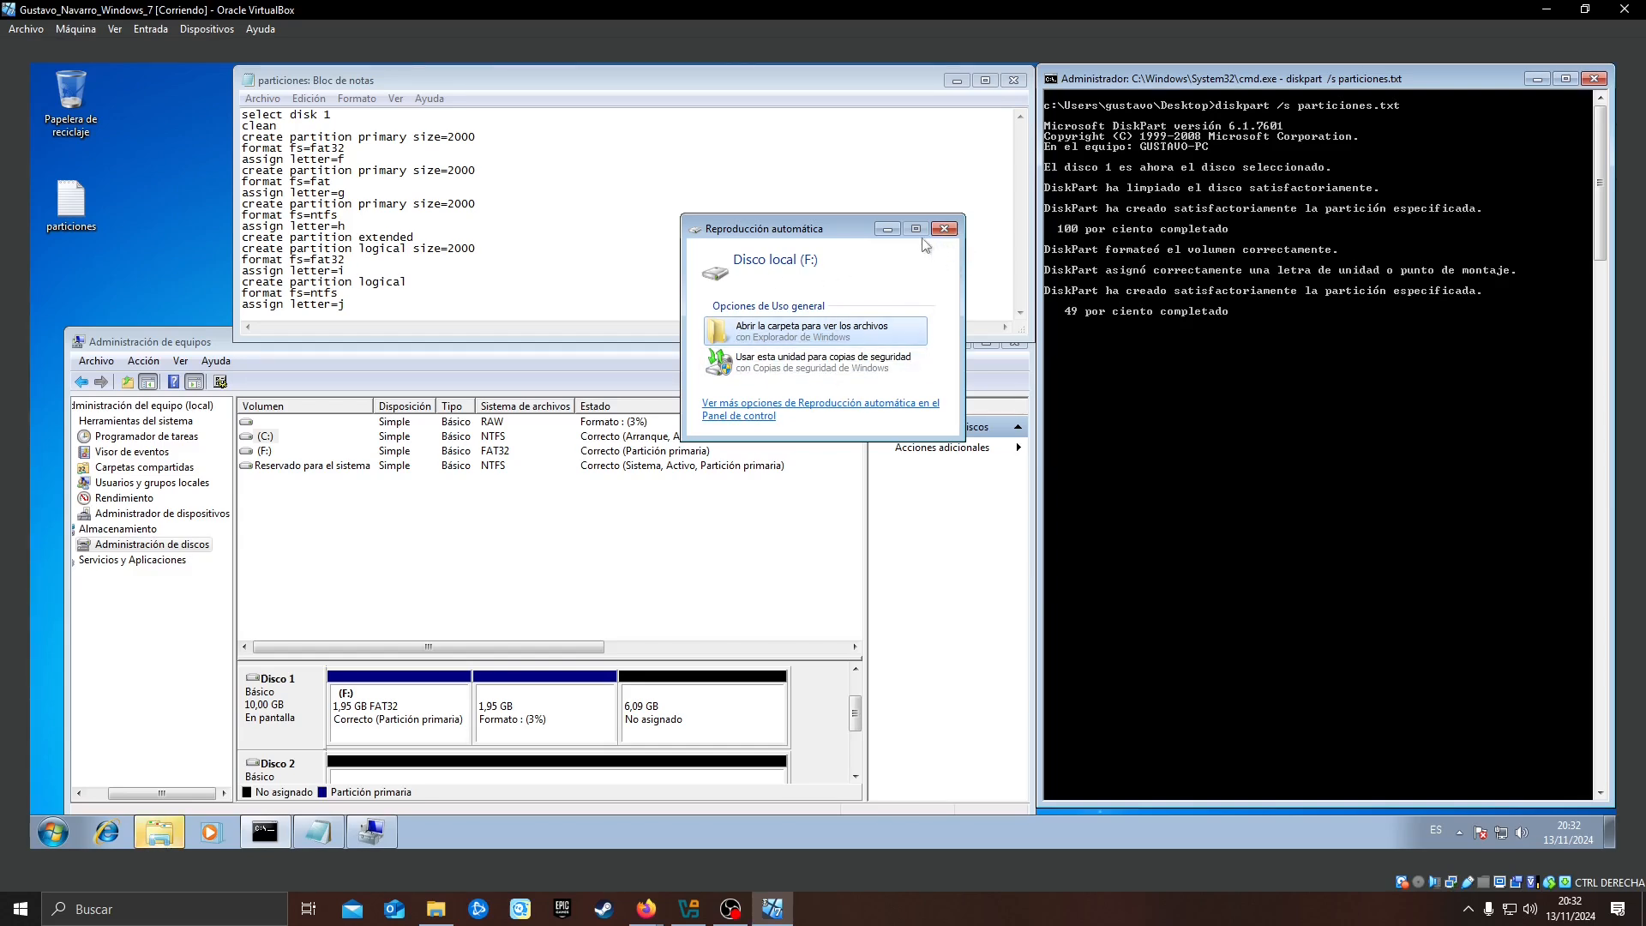
Arrange the Reproducción automática windows of the new volumes in a cascade while the script runs
drag(812, 229, 840, 127)
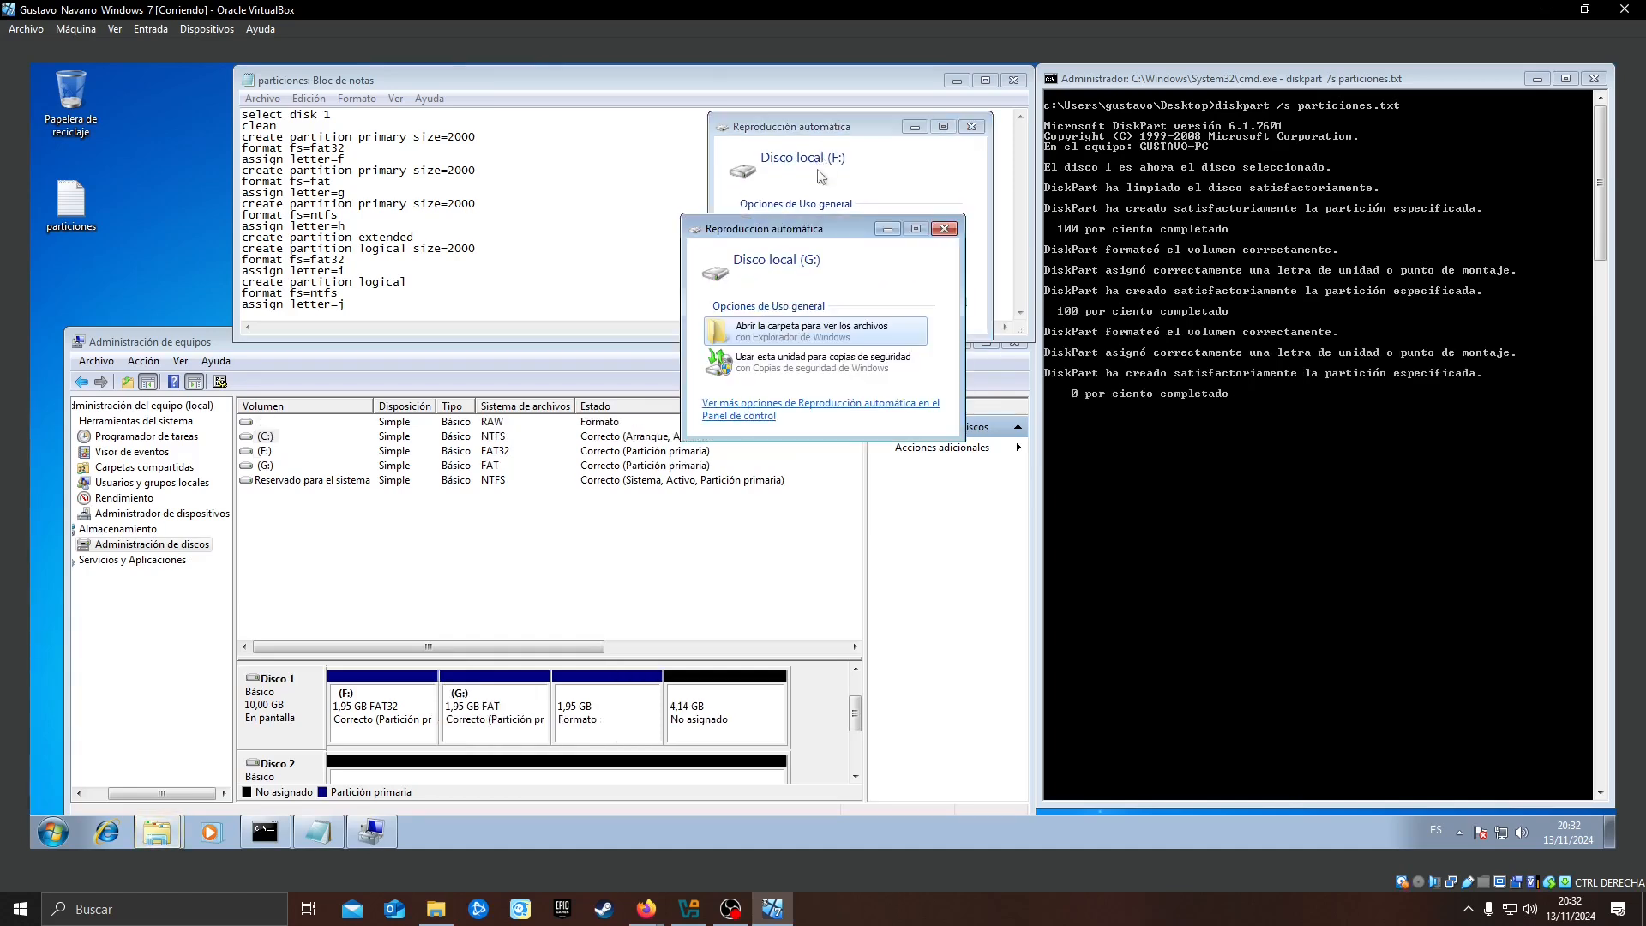
drag(801, 231, 856, 191)
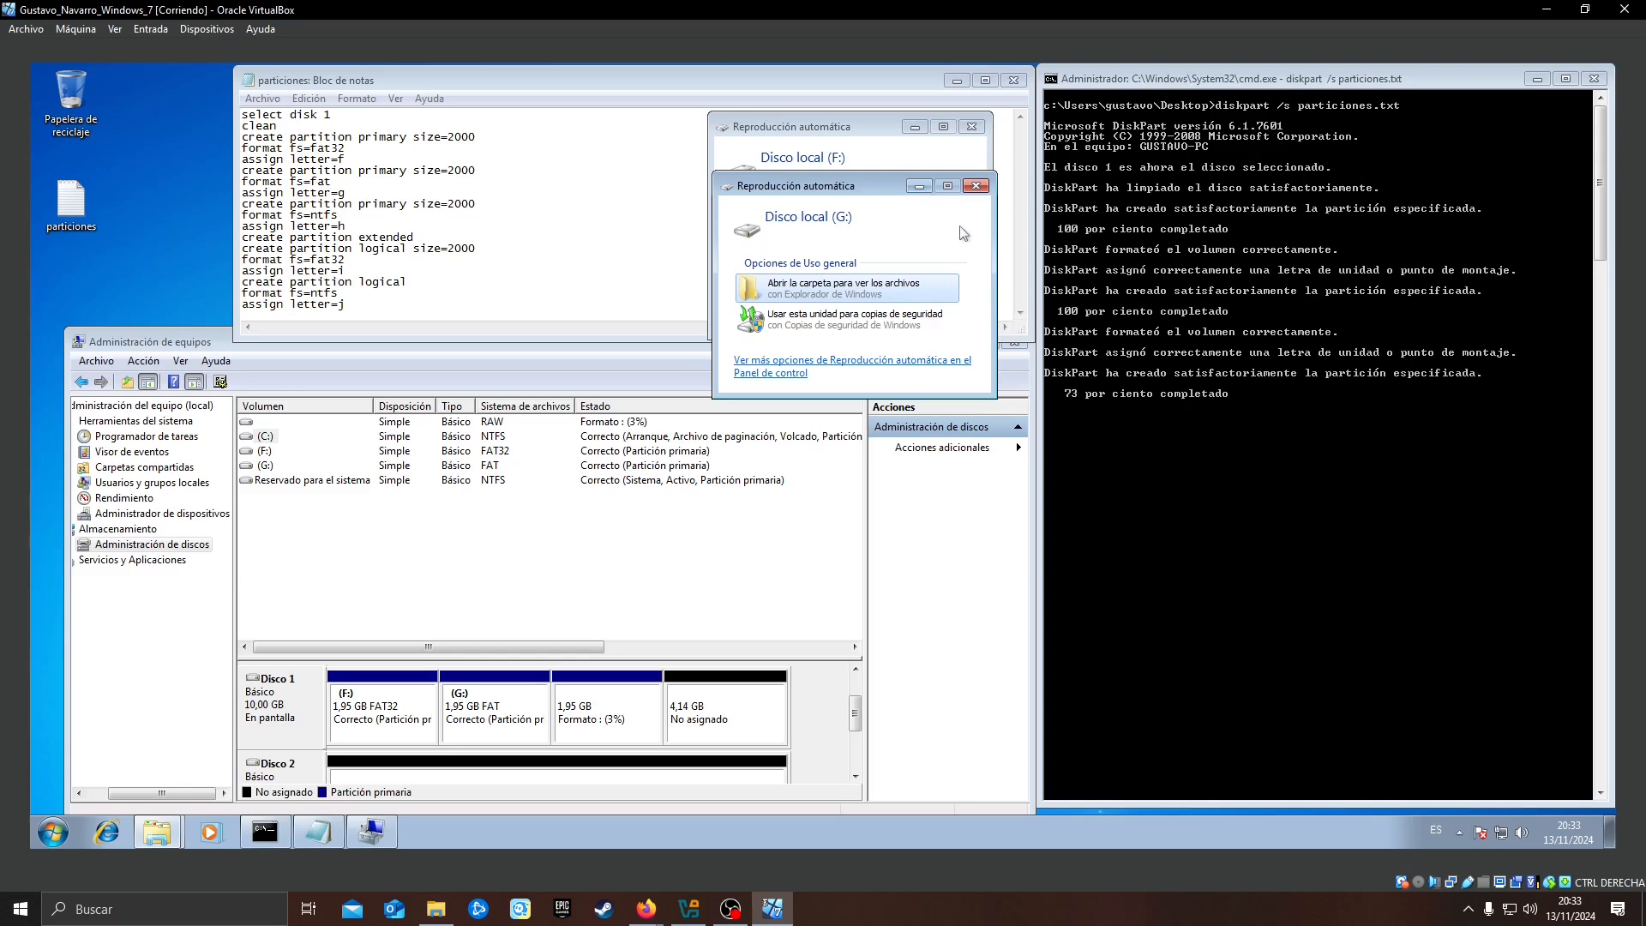
drag(822, 210, 847, 252)
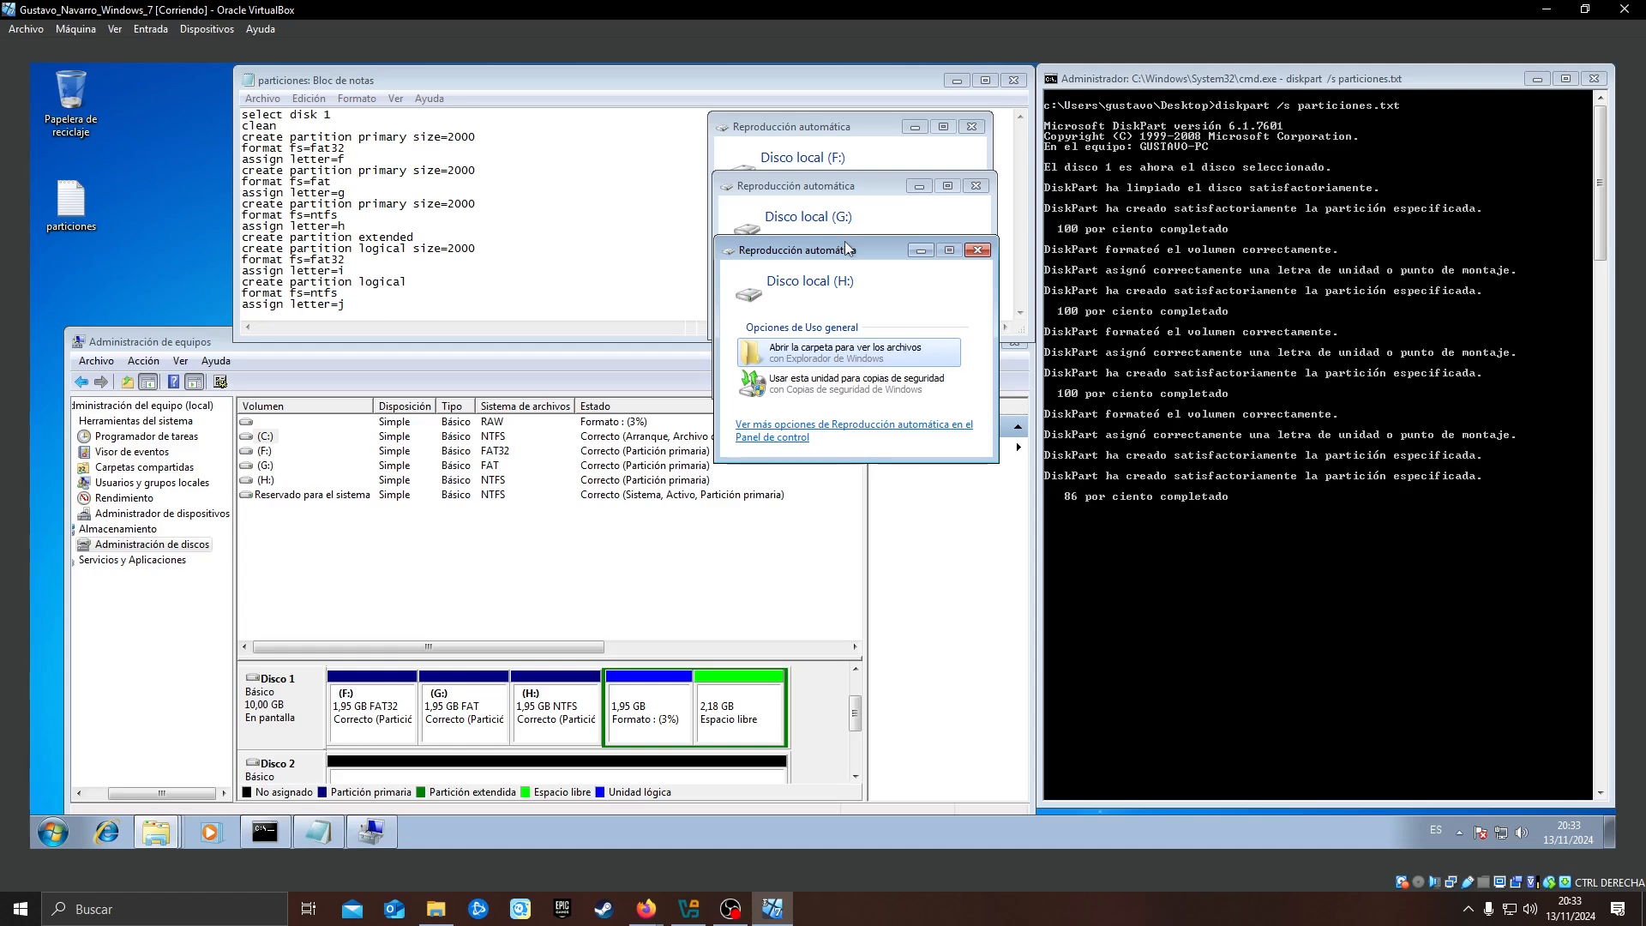
drag(760, 232, 803, 319)
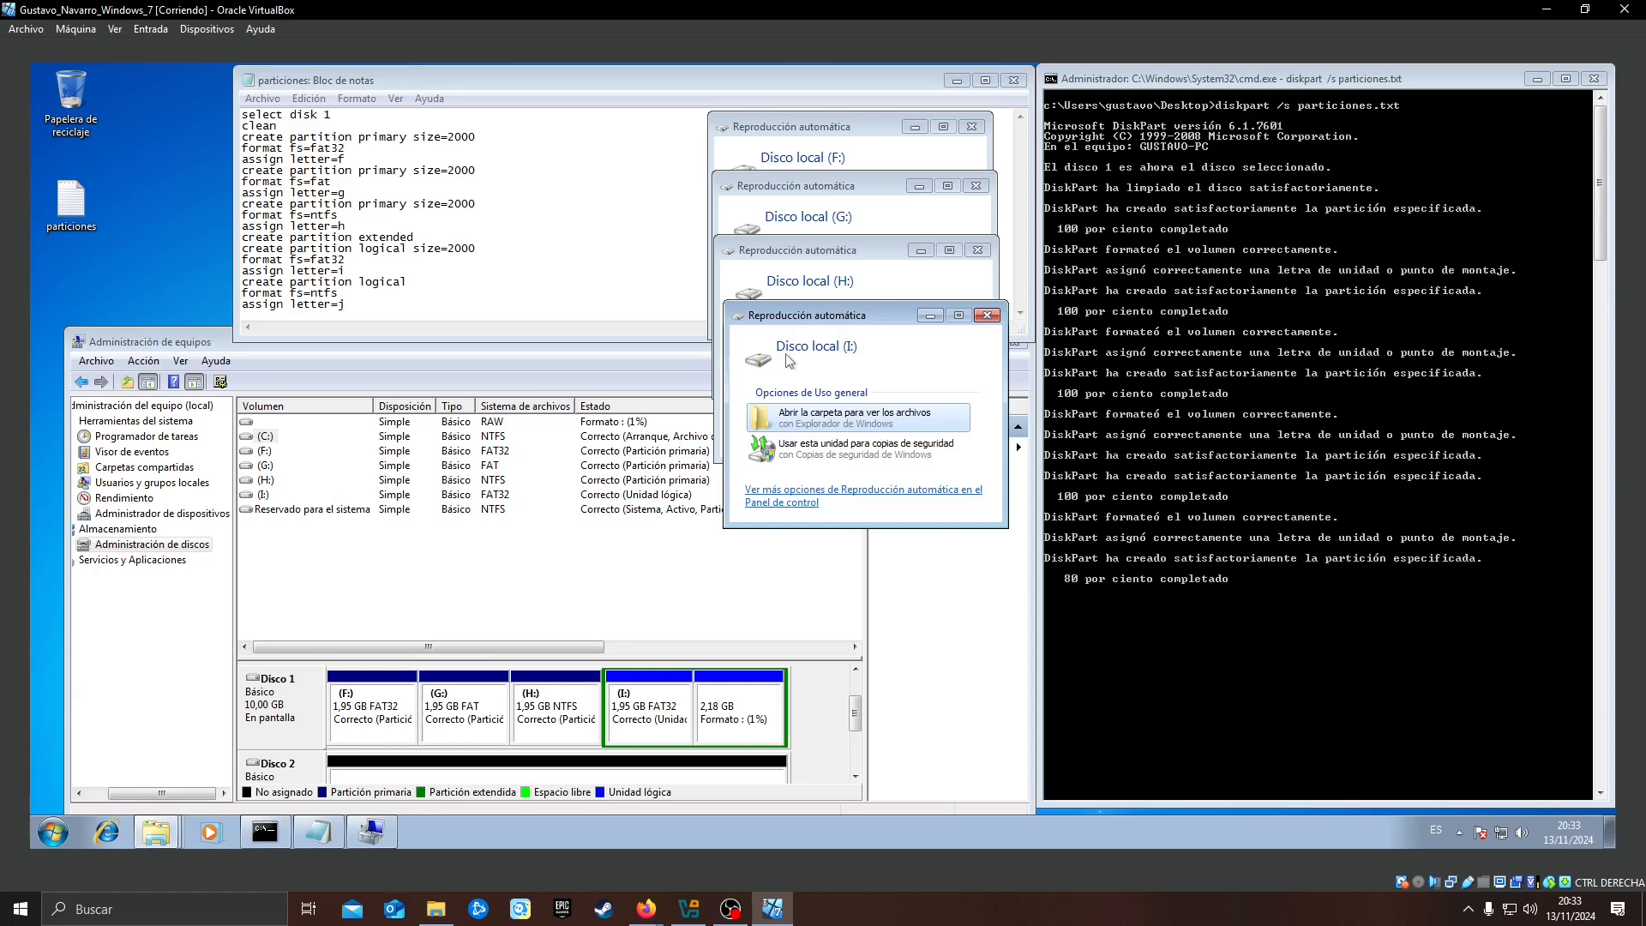
drag(845, 227, 856, 396)
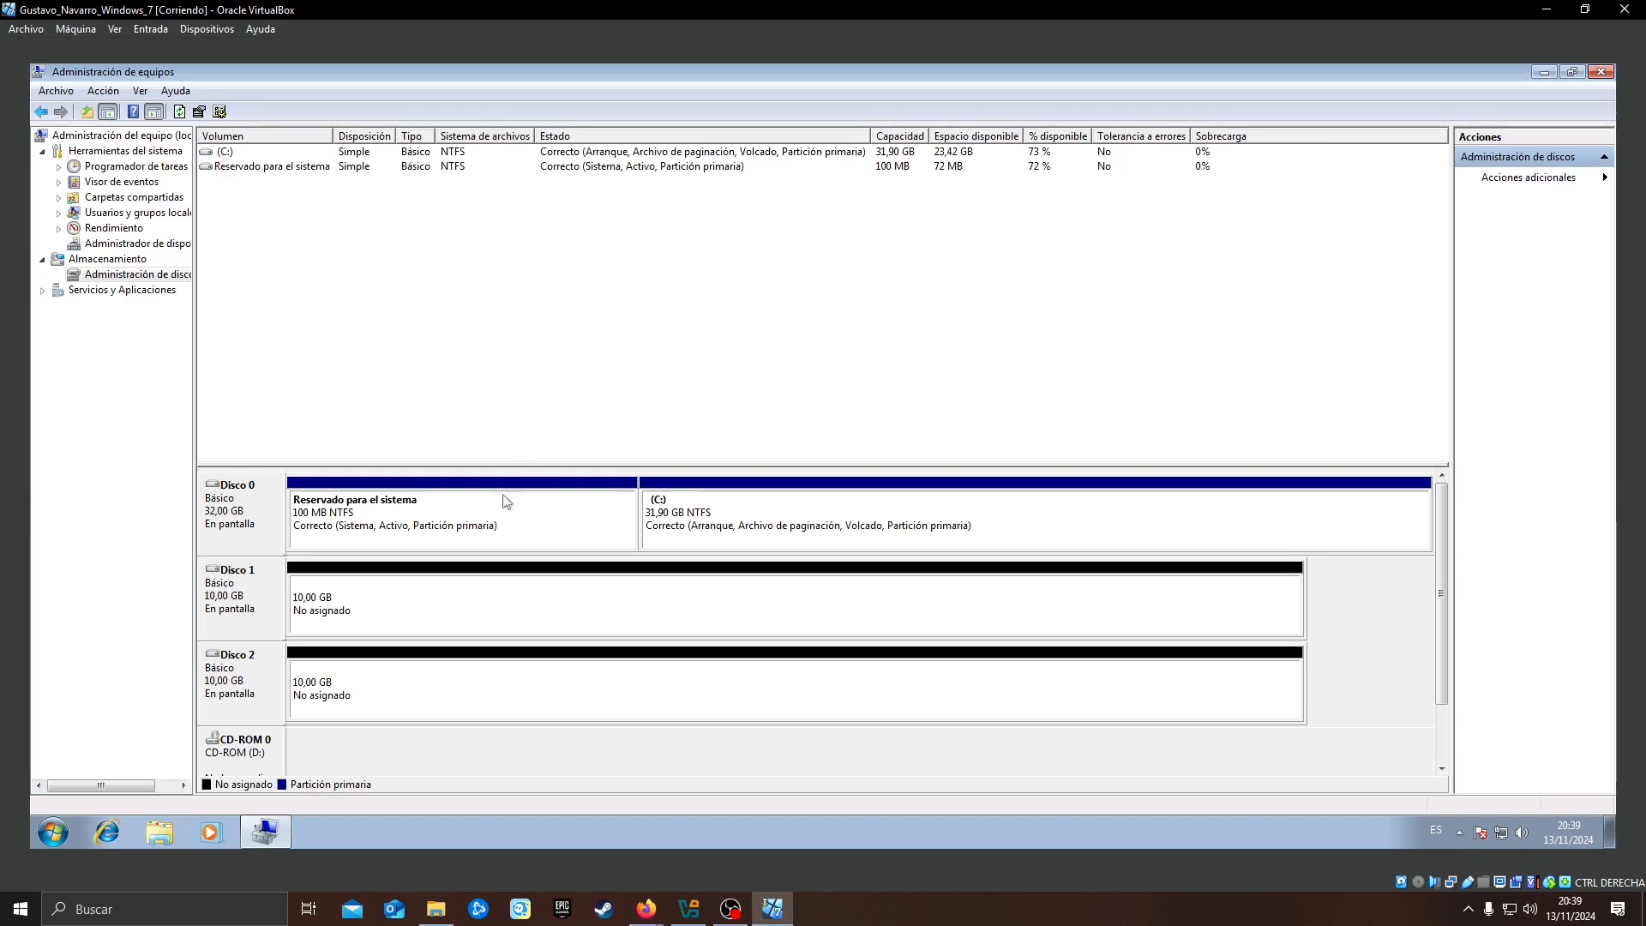
click(525, 605)
right_click(523, 600)
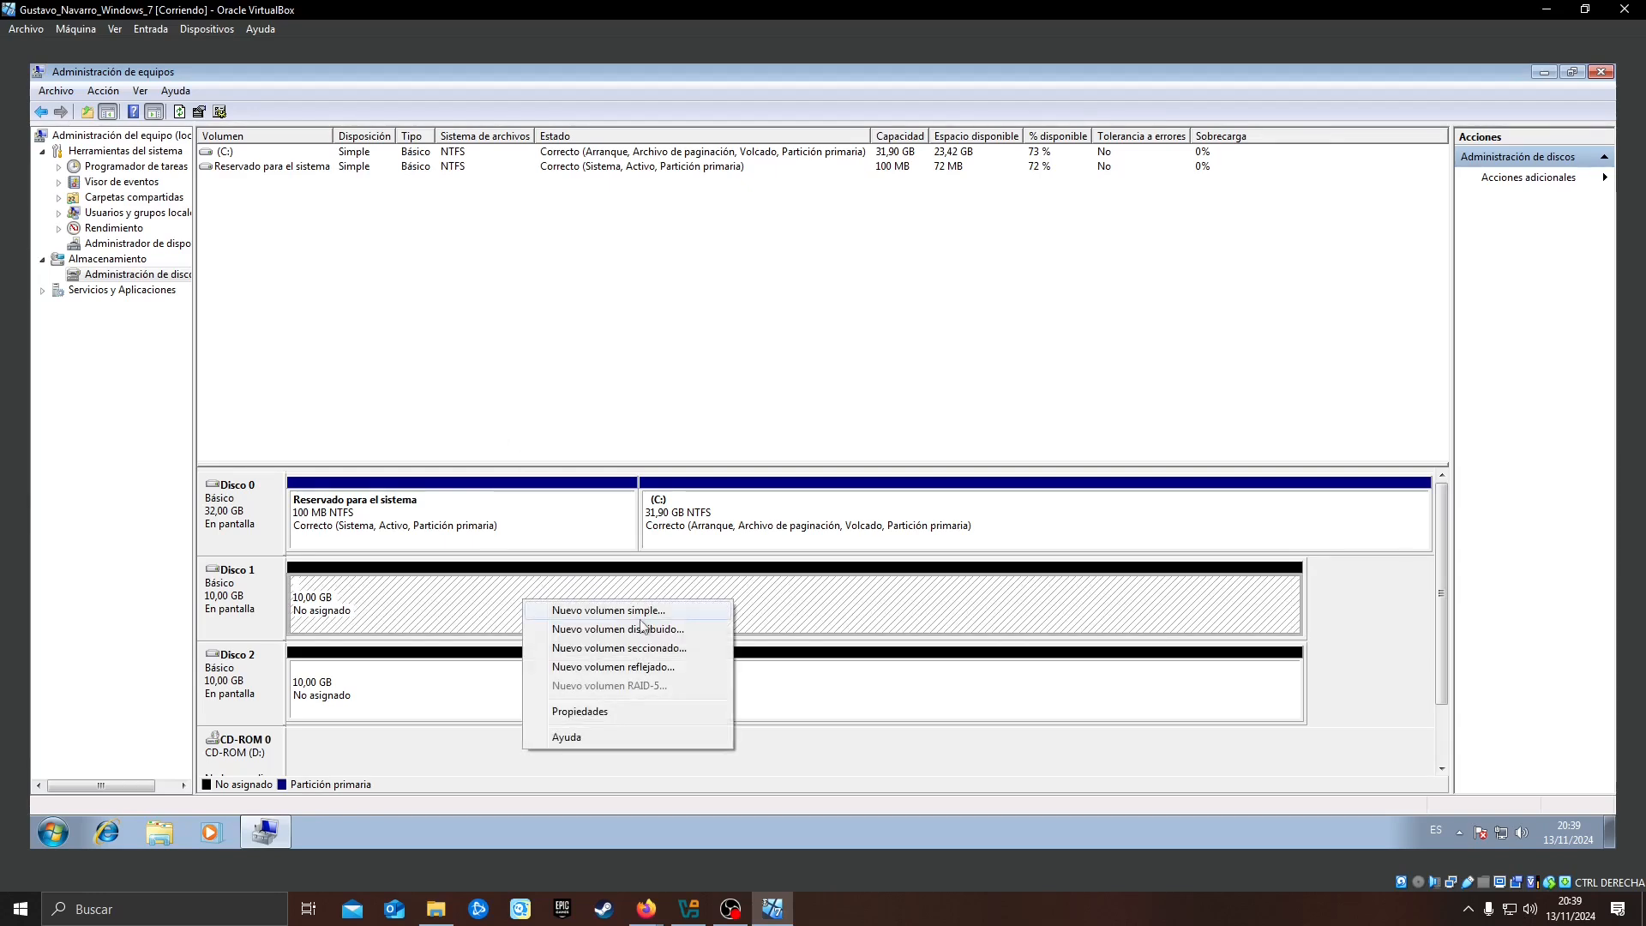
click(428, 674)
click(409, 692)
click(442, 607)
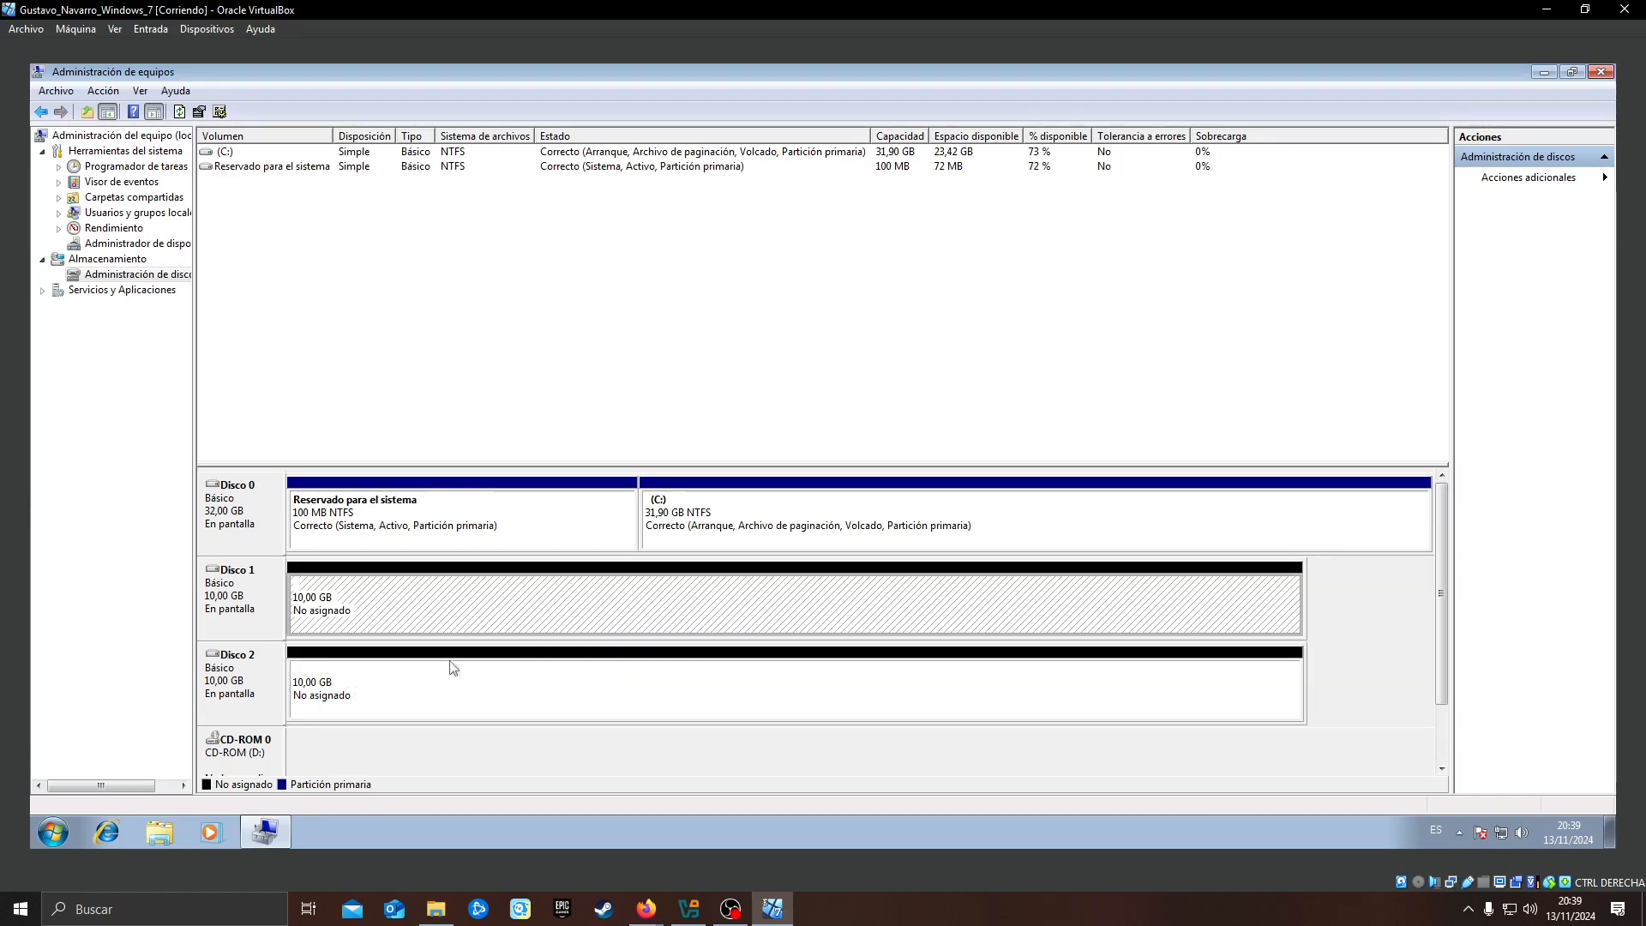
Start a new striped volume on Disco 1, add Disco 2 to it, and accept 10237 MB as the space per disk
right_click(458, 595)
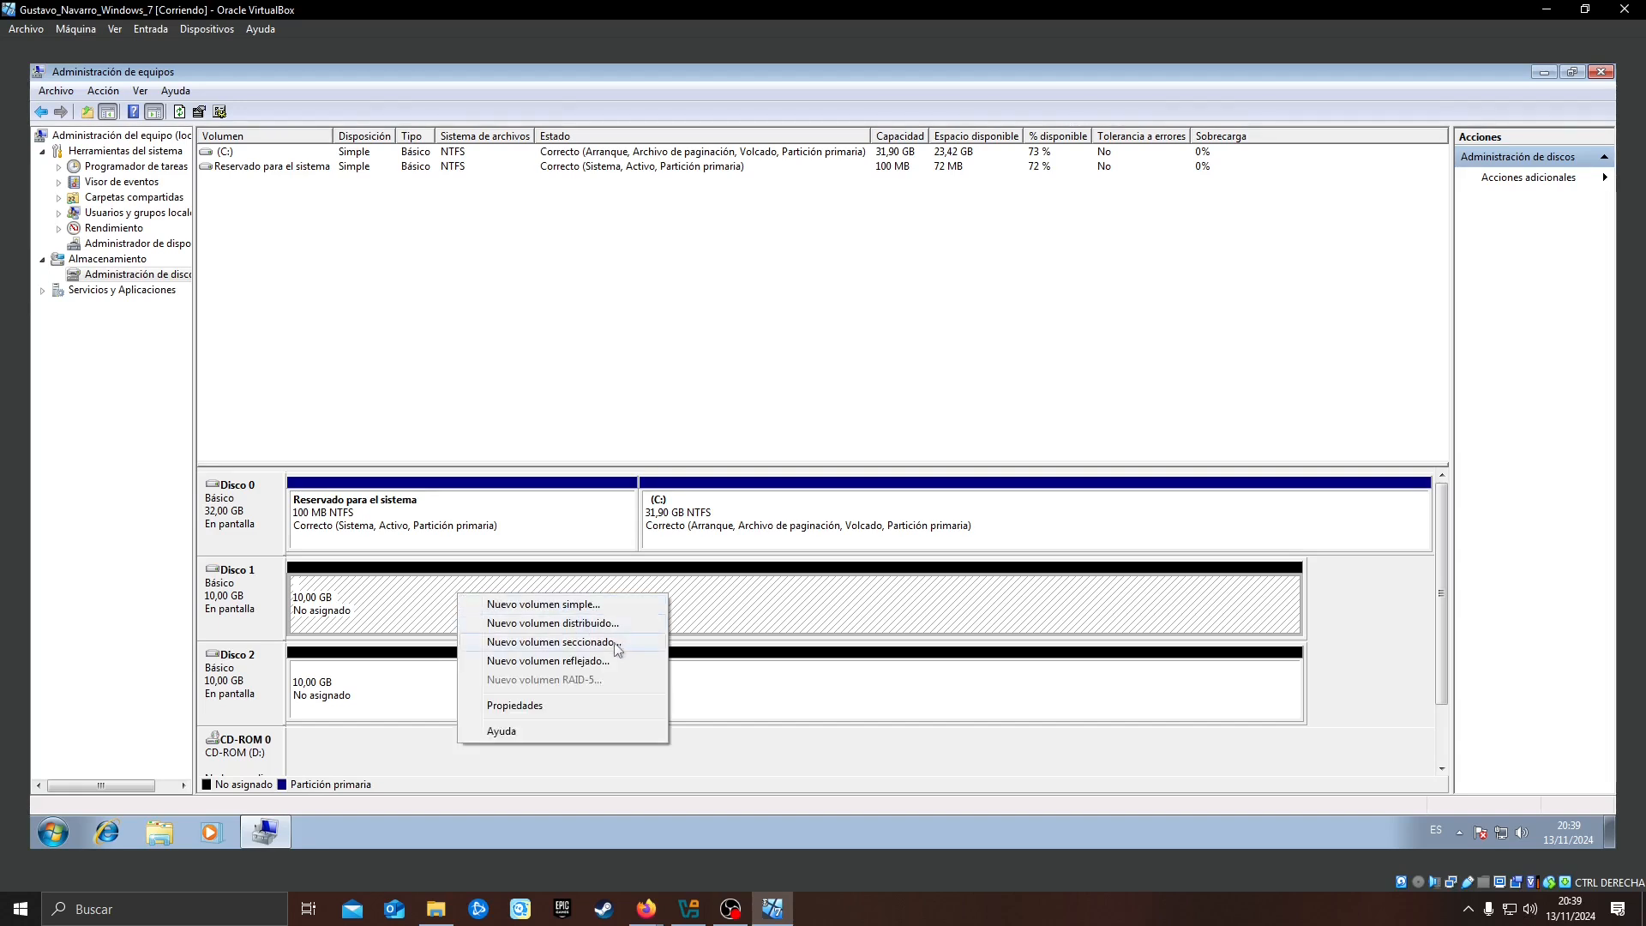
click(591, 643)
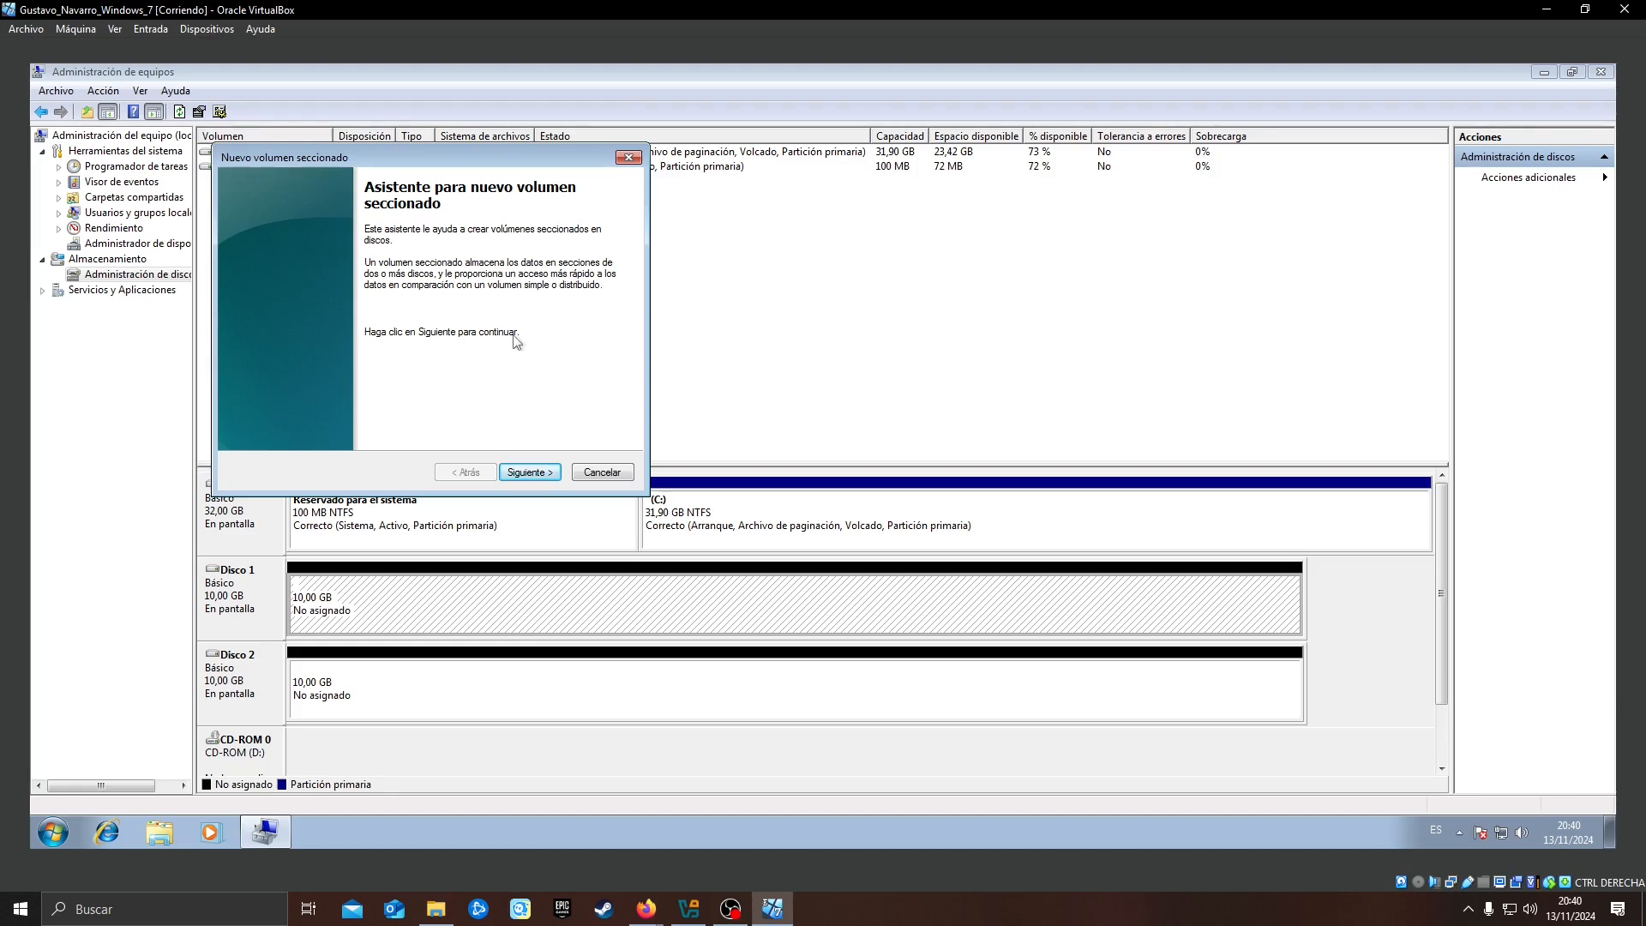
click(529, 473)
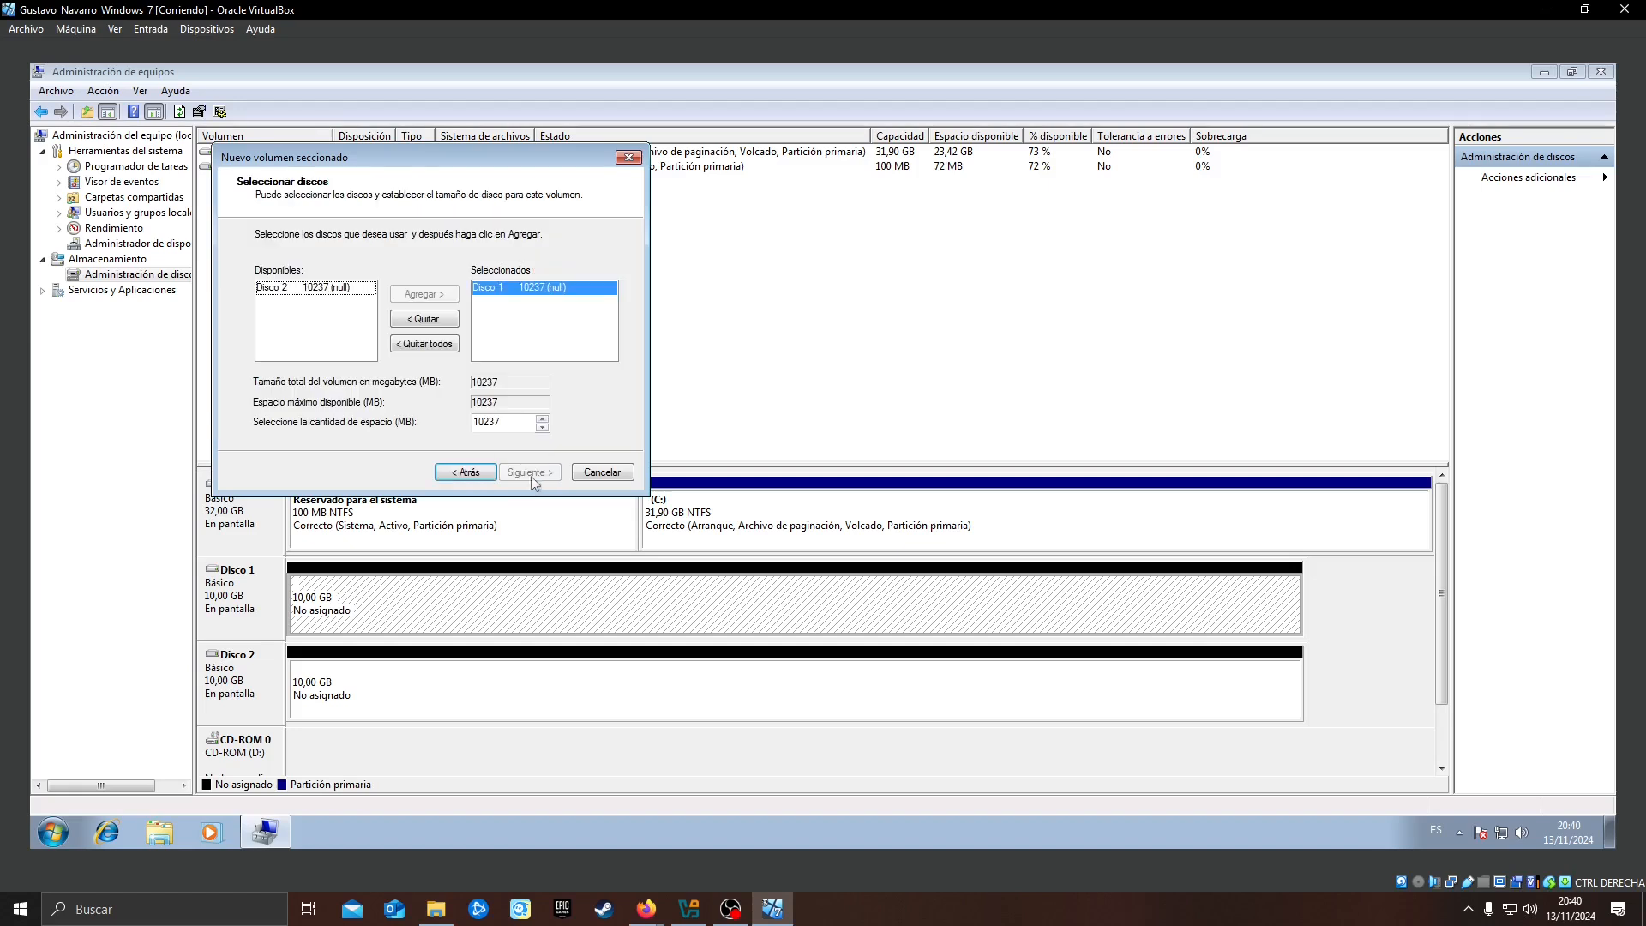
click(337, 289)
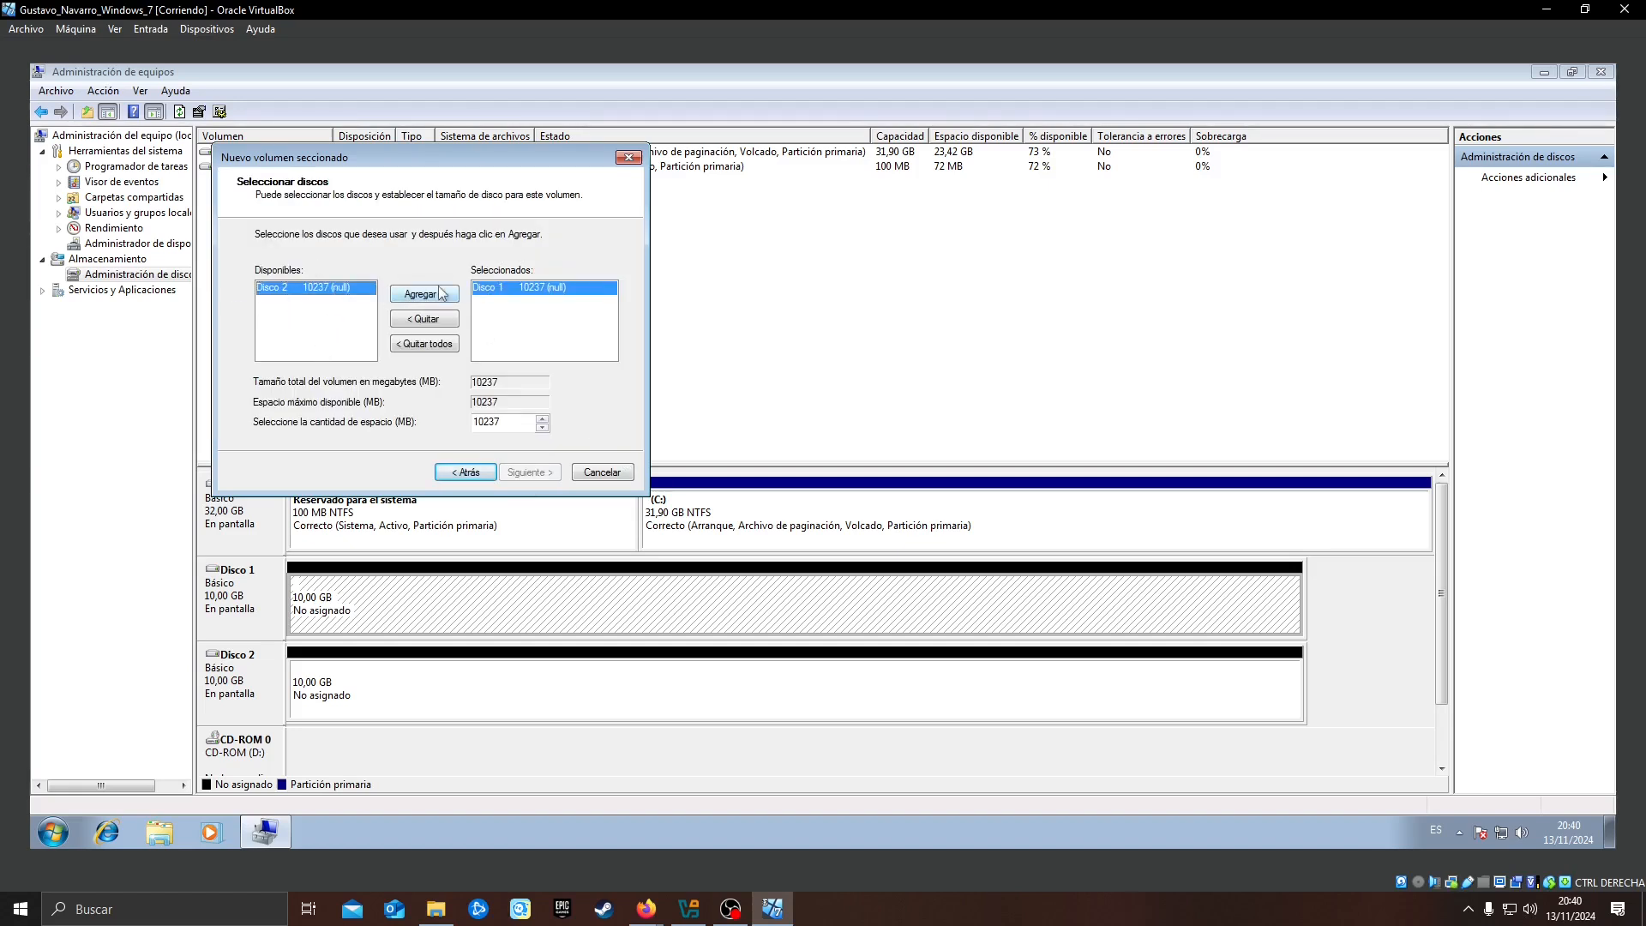
click(433, 295)
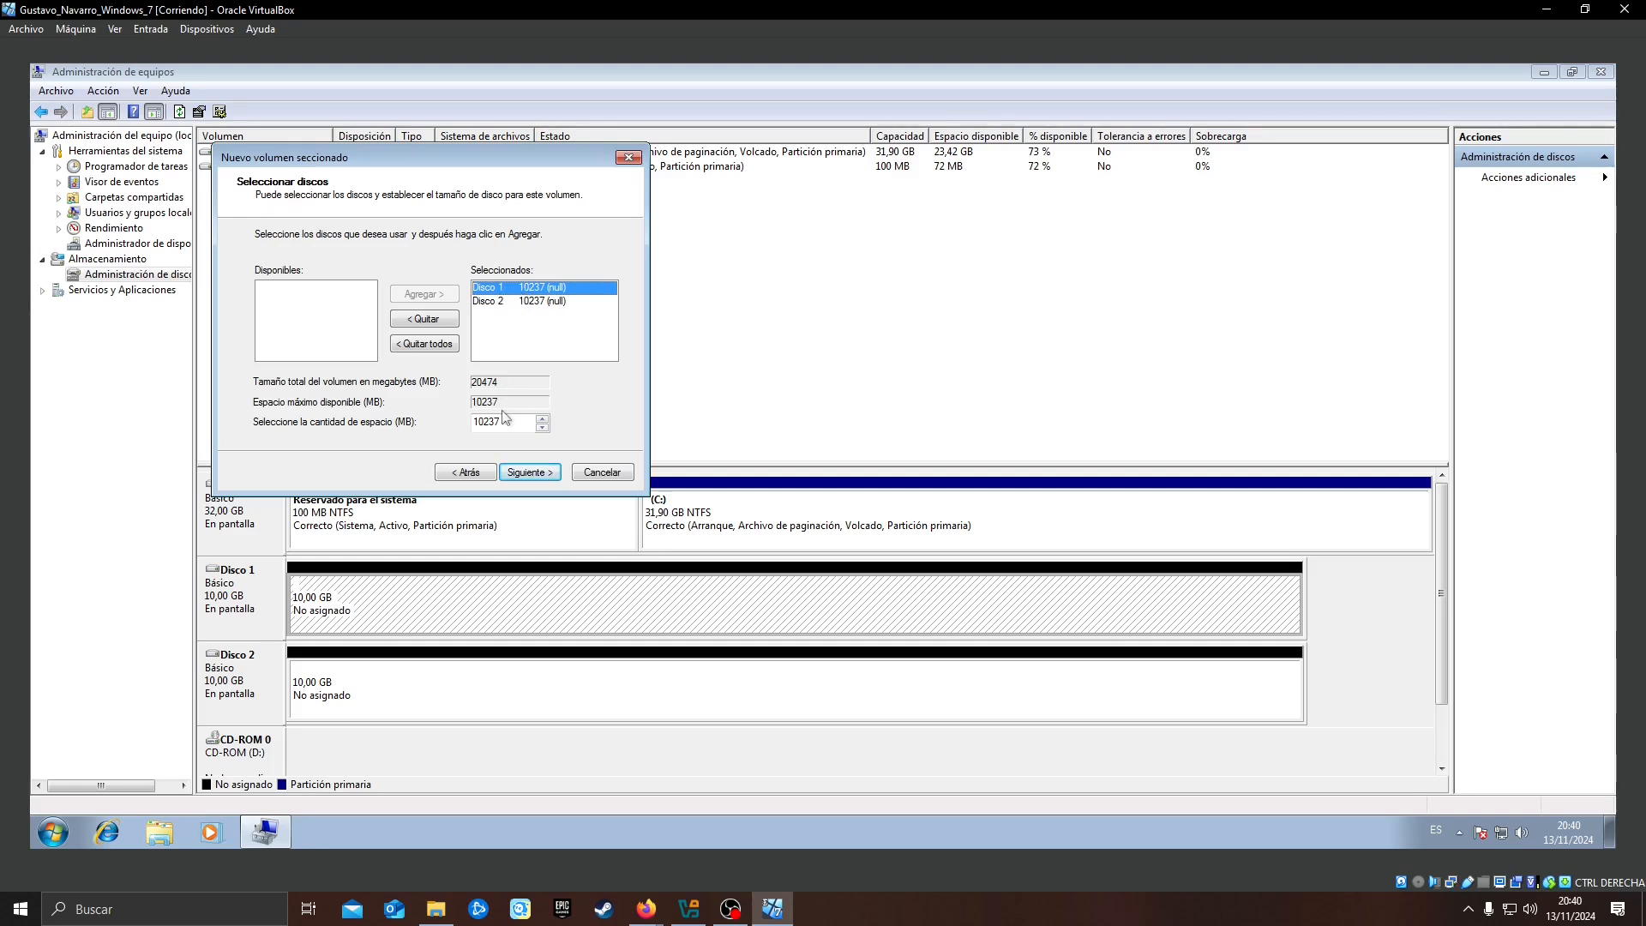
click(530, 472)
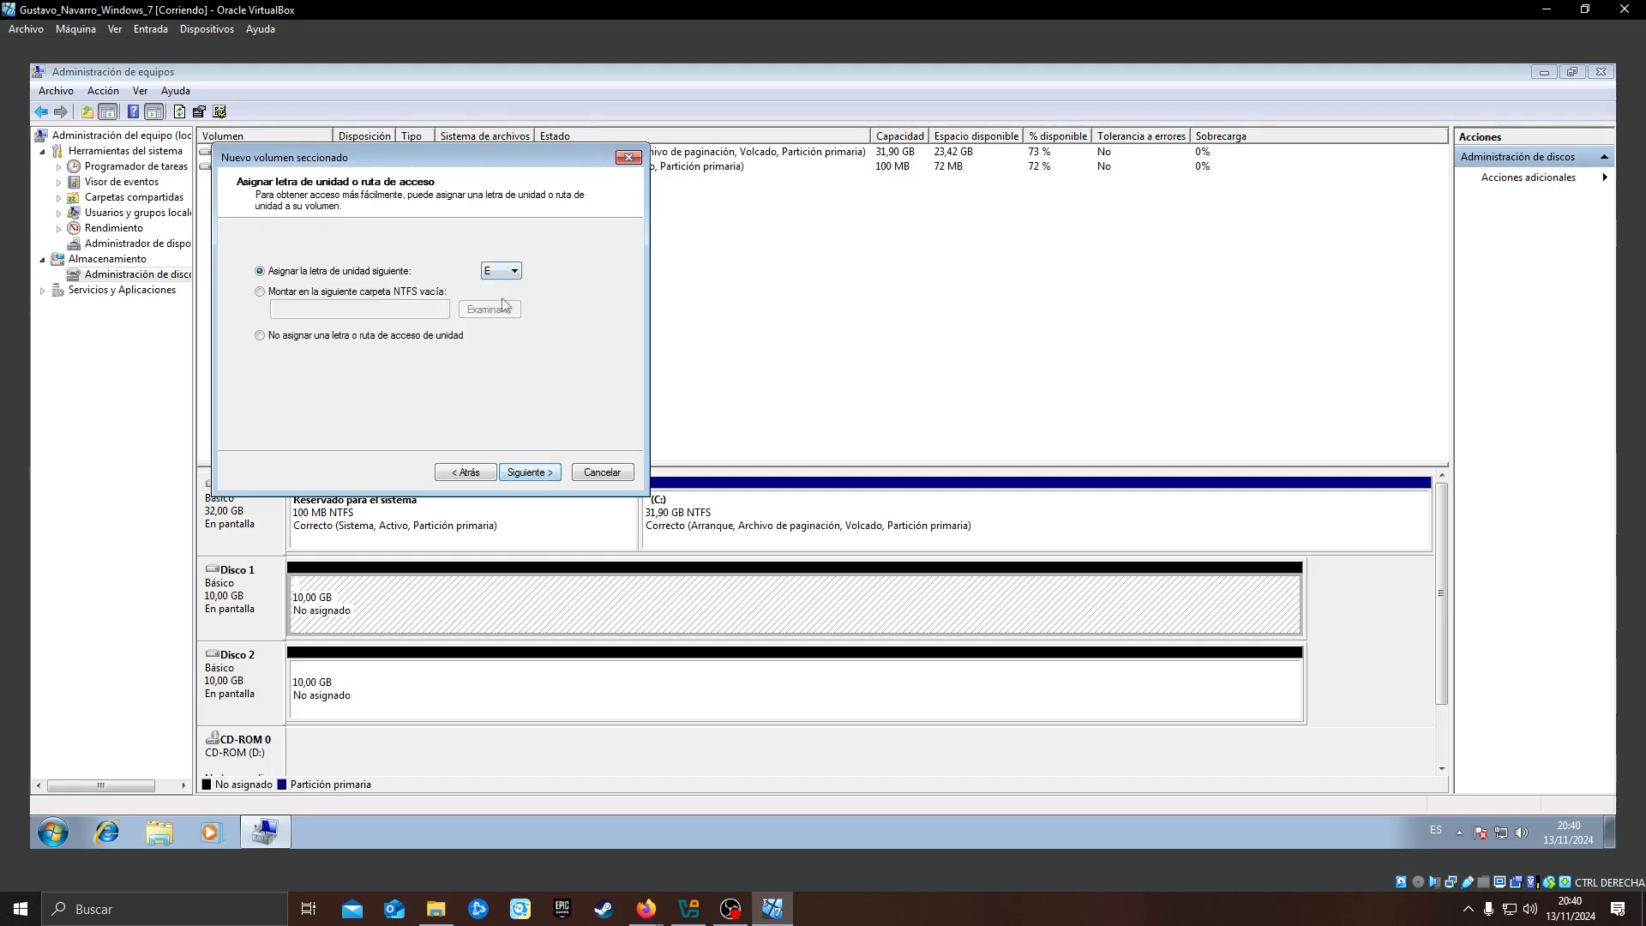
Create the striped volume with drive letter E, NTFS and the label DiscoSeccionado, and agree to convert the disks to dynamic
click(528, 471)
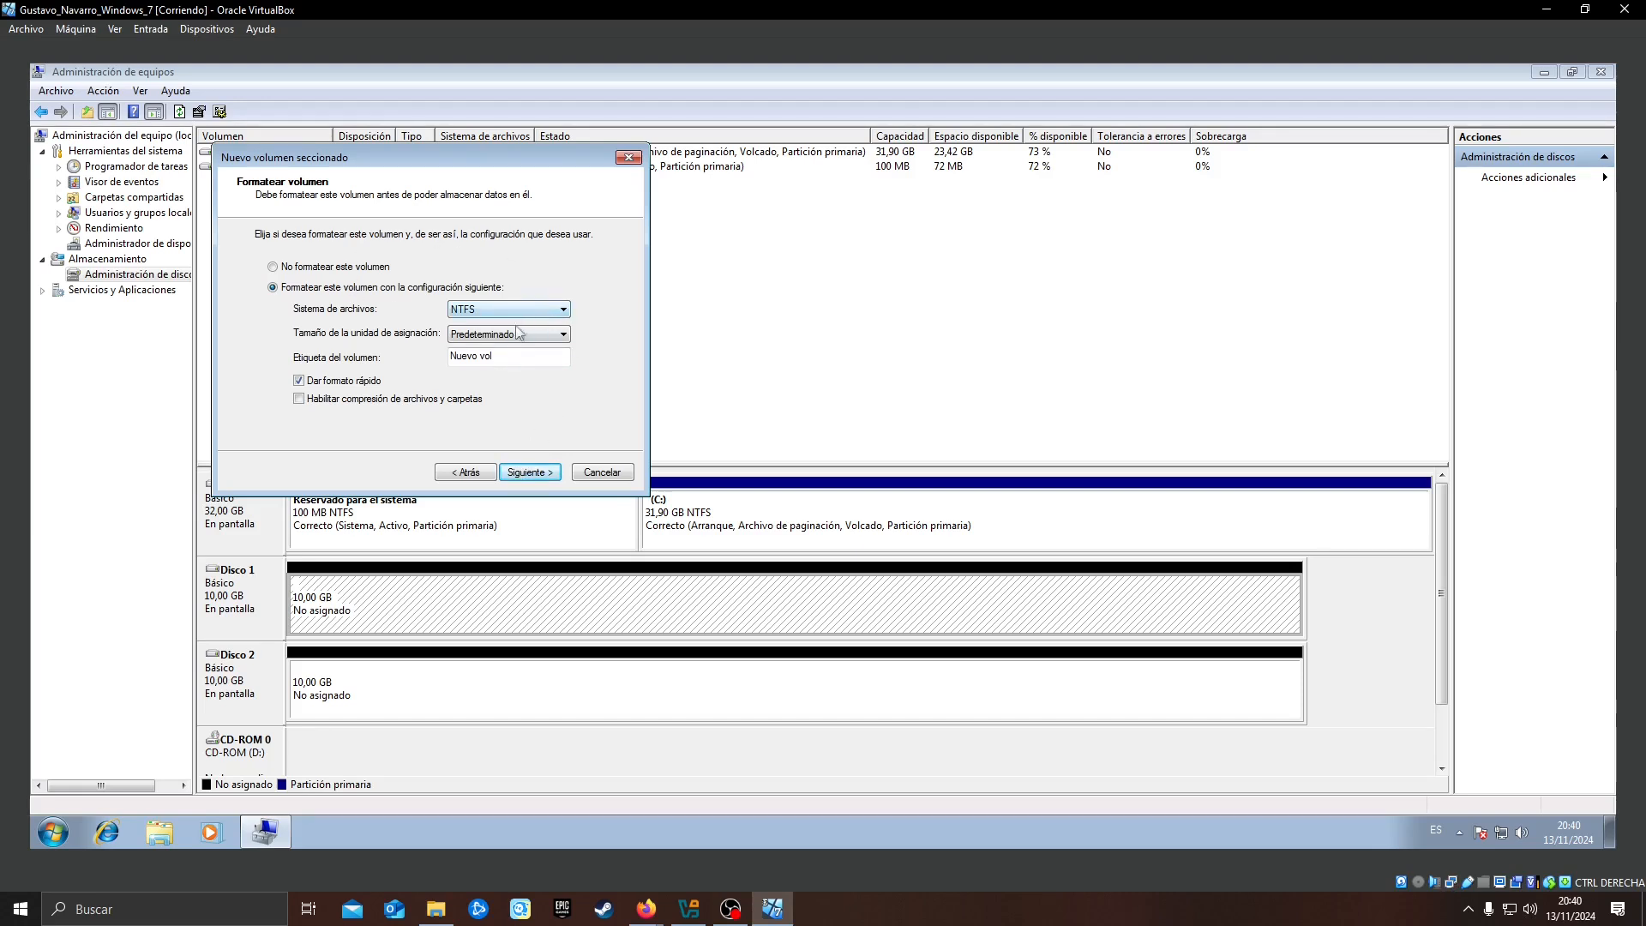
drag(518, 363, 347, 369)
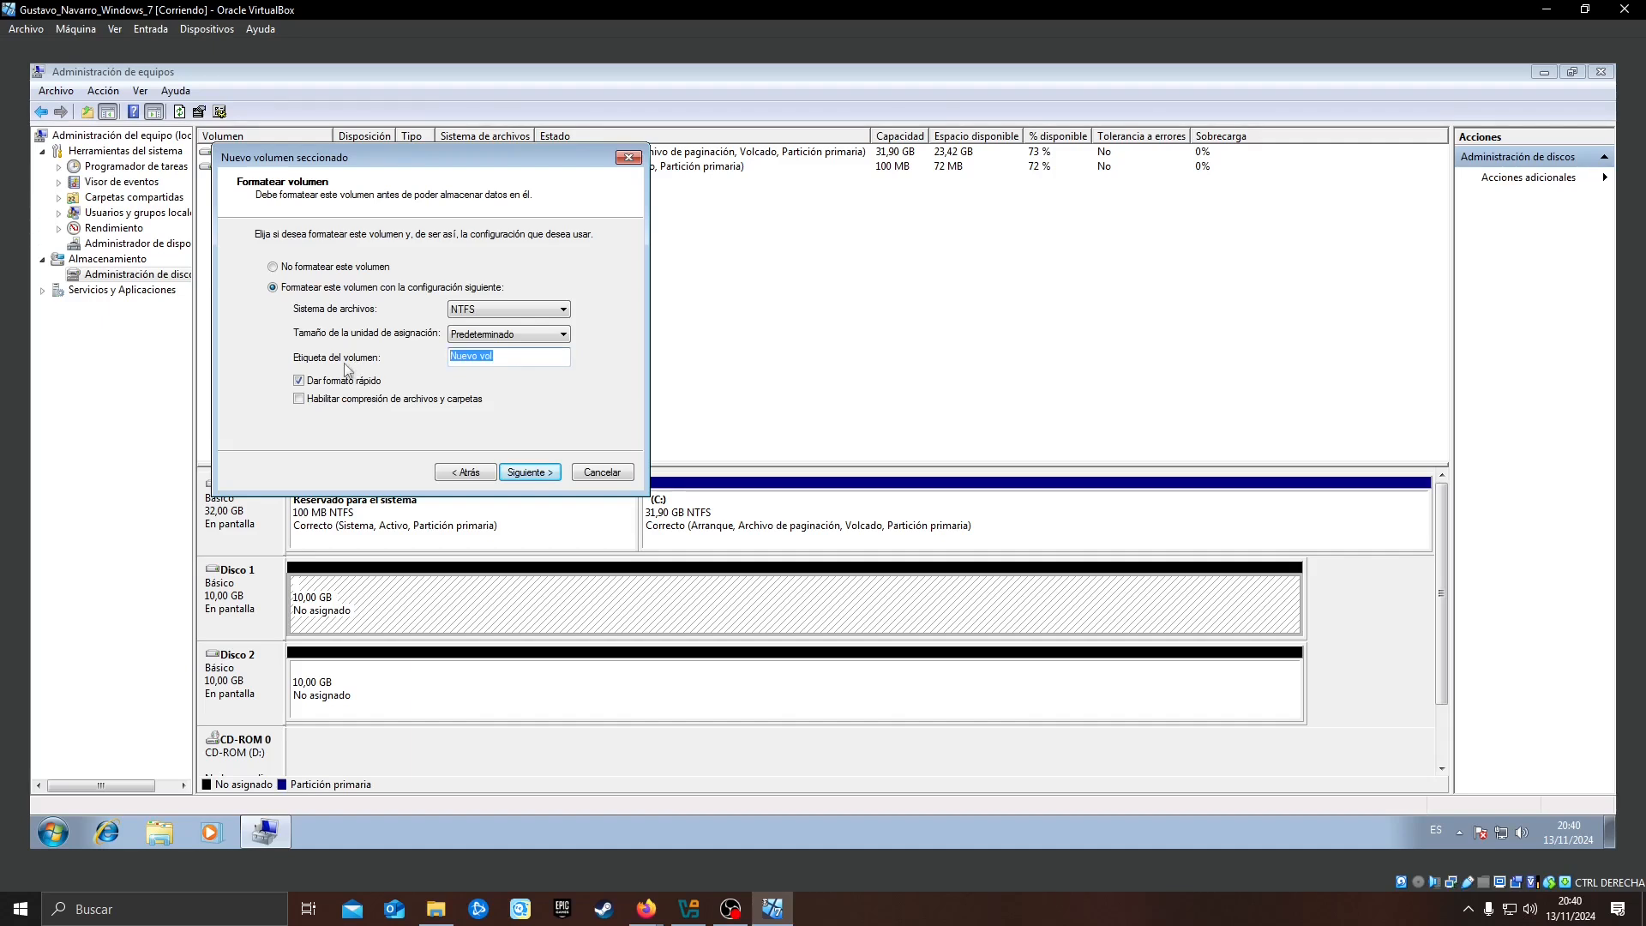
text(DiscoSeccionado)
click(535, 474)
click(538, 473)
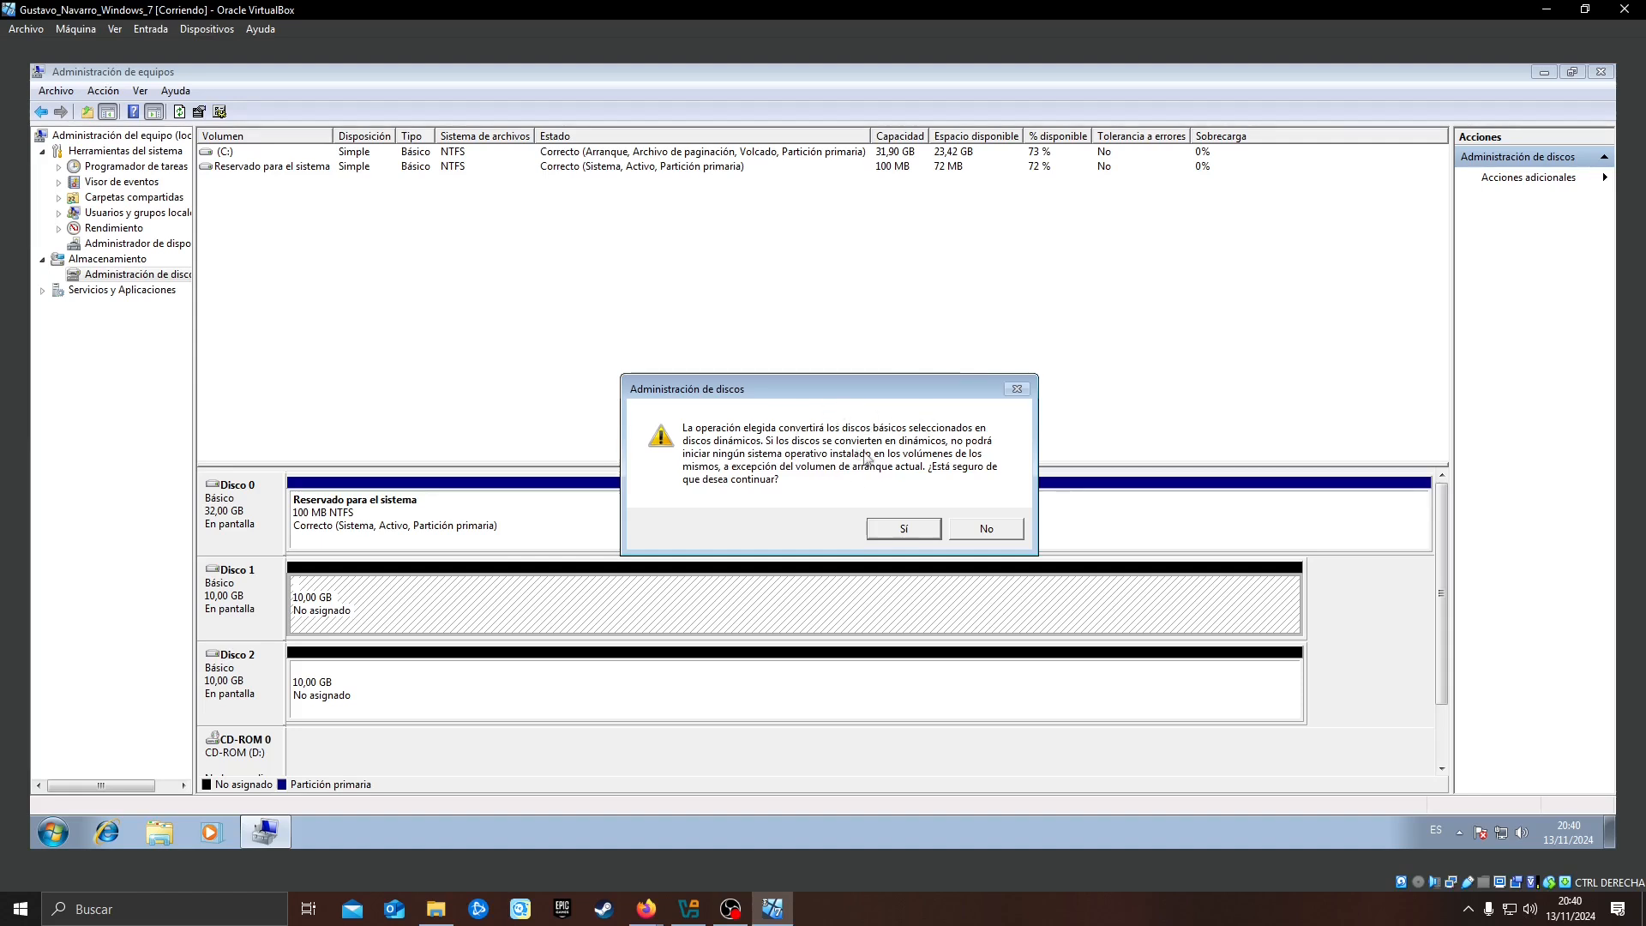
click(905, 530)
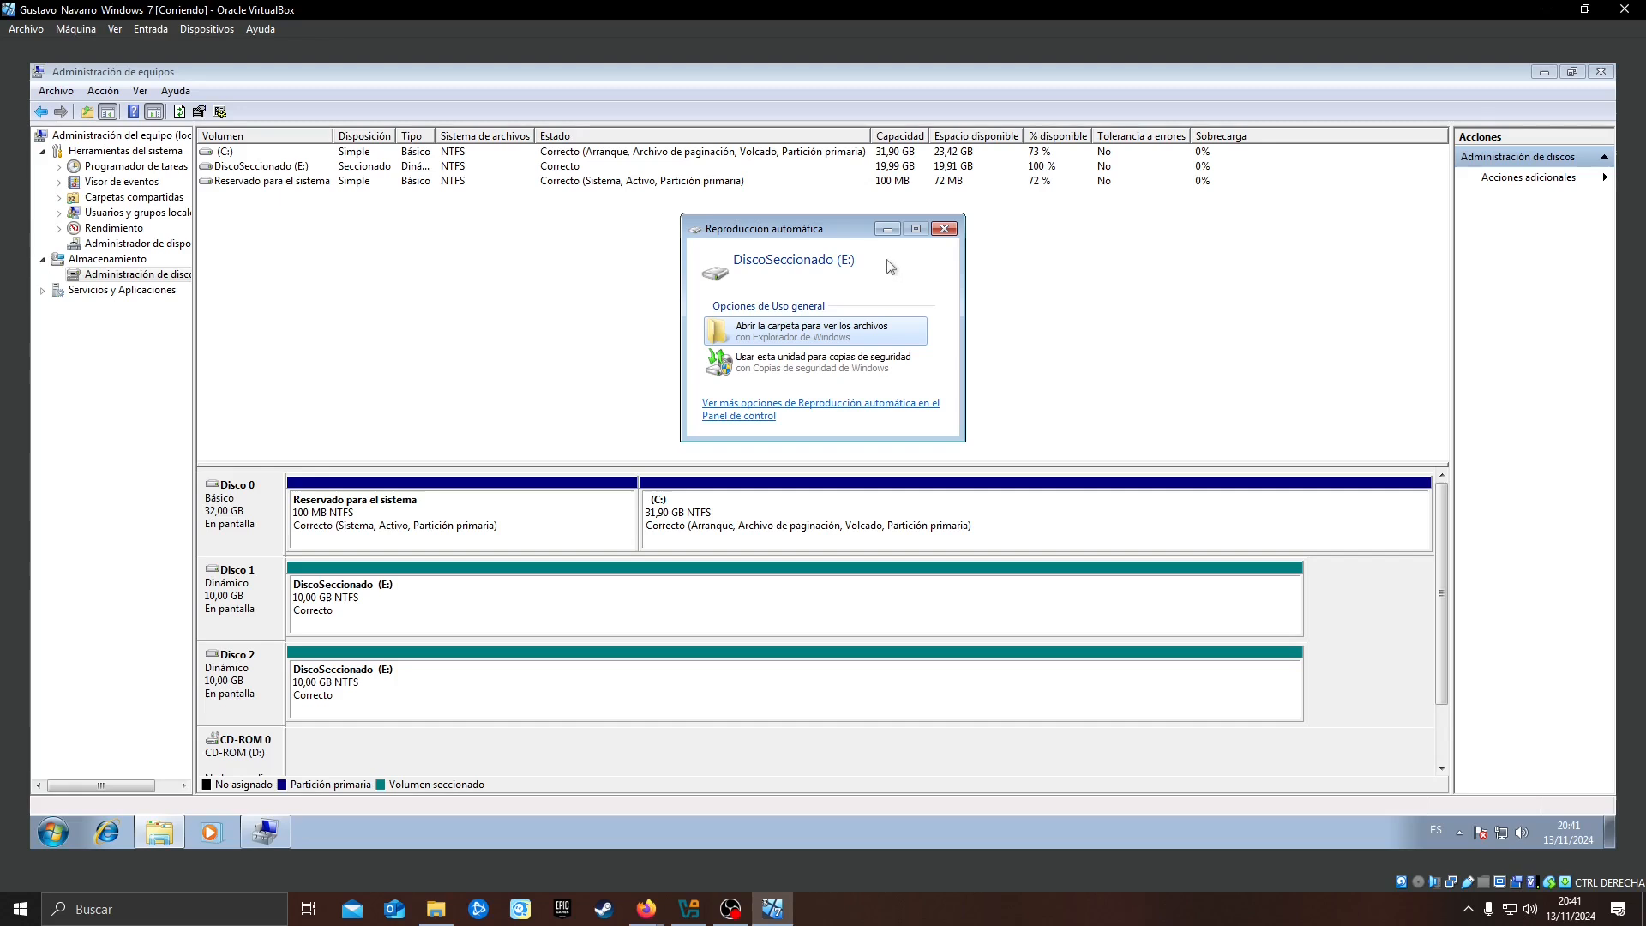
Close the Reproducción automática window and check the new striped volume in Equipo
click(944, 229)
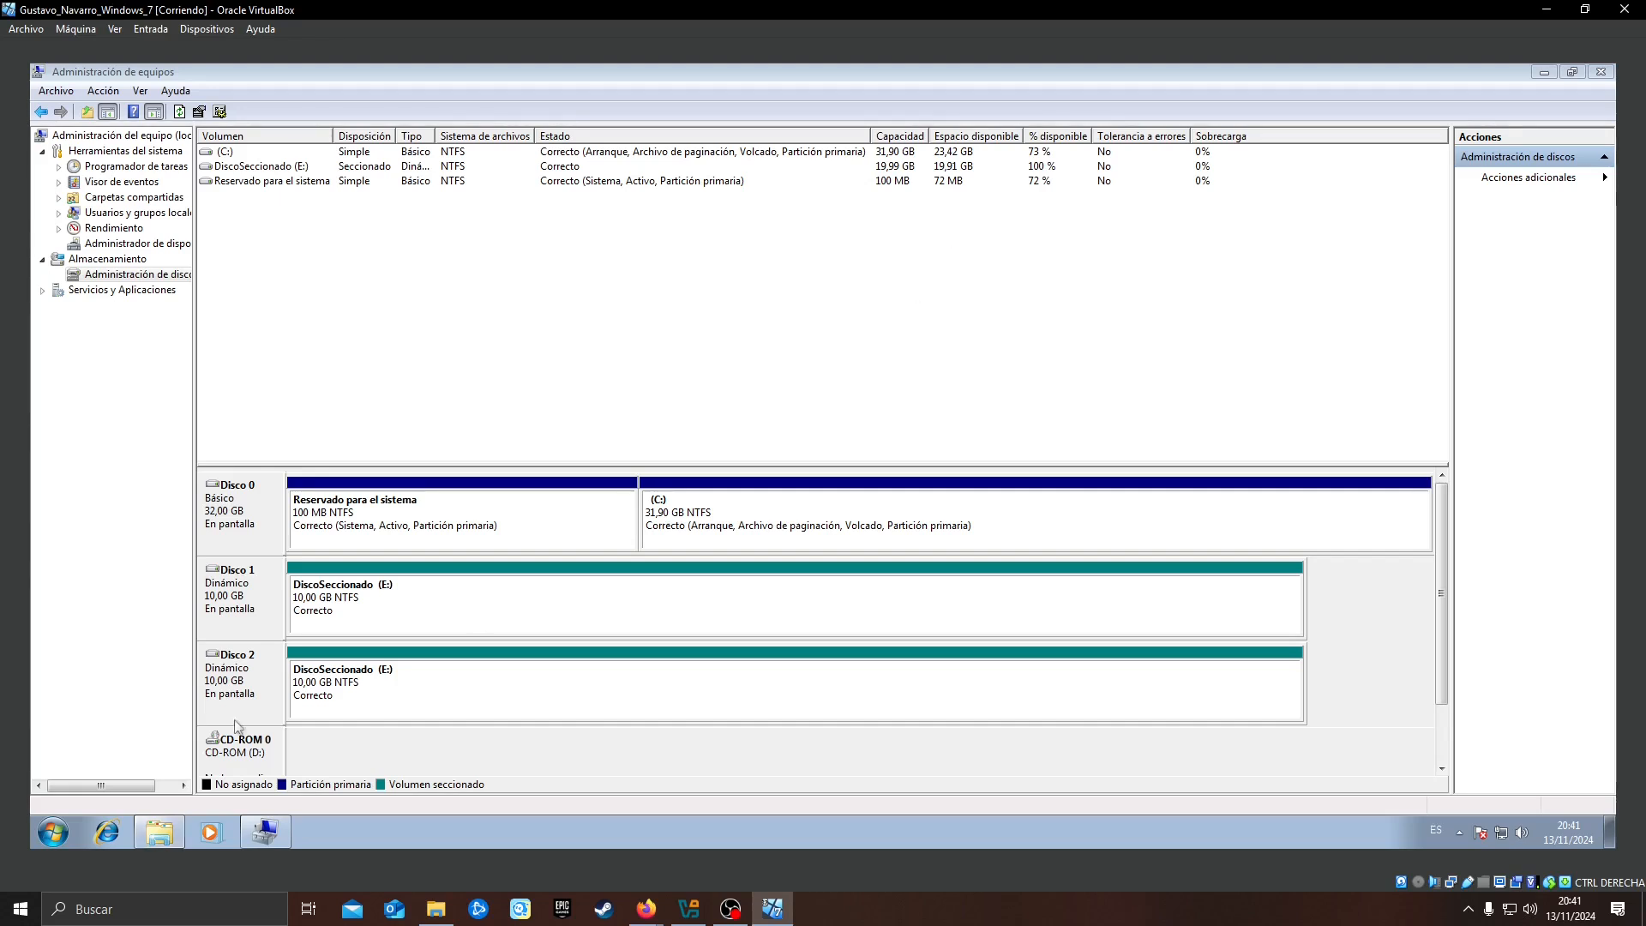
click(159, 832)
click(370, 481)
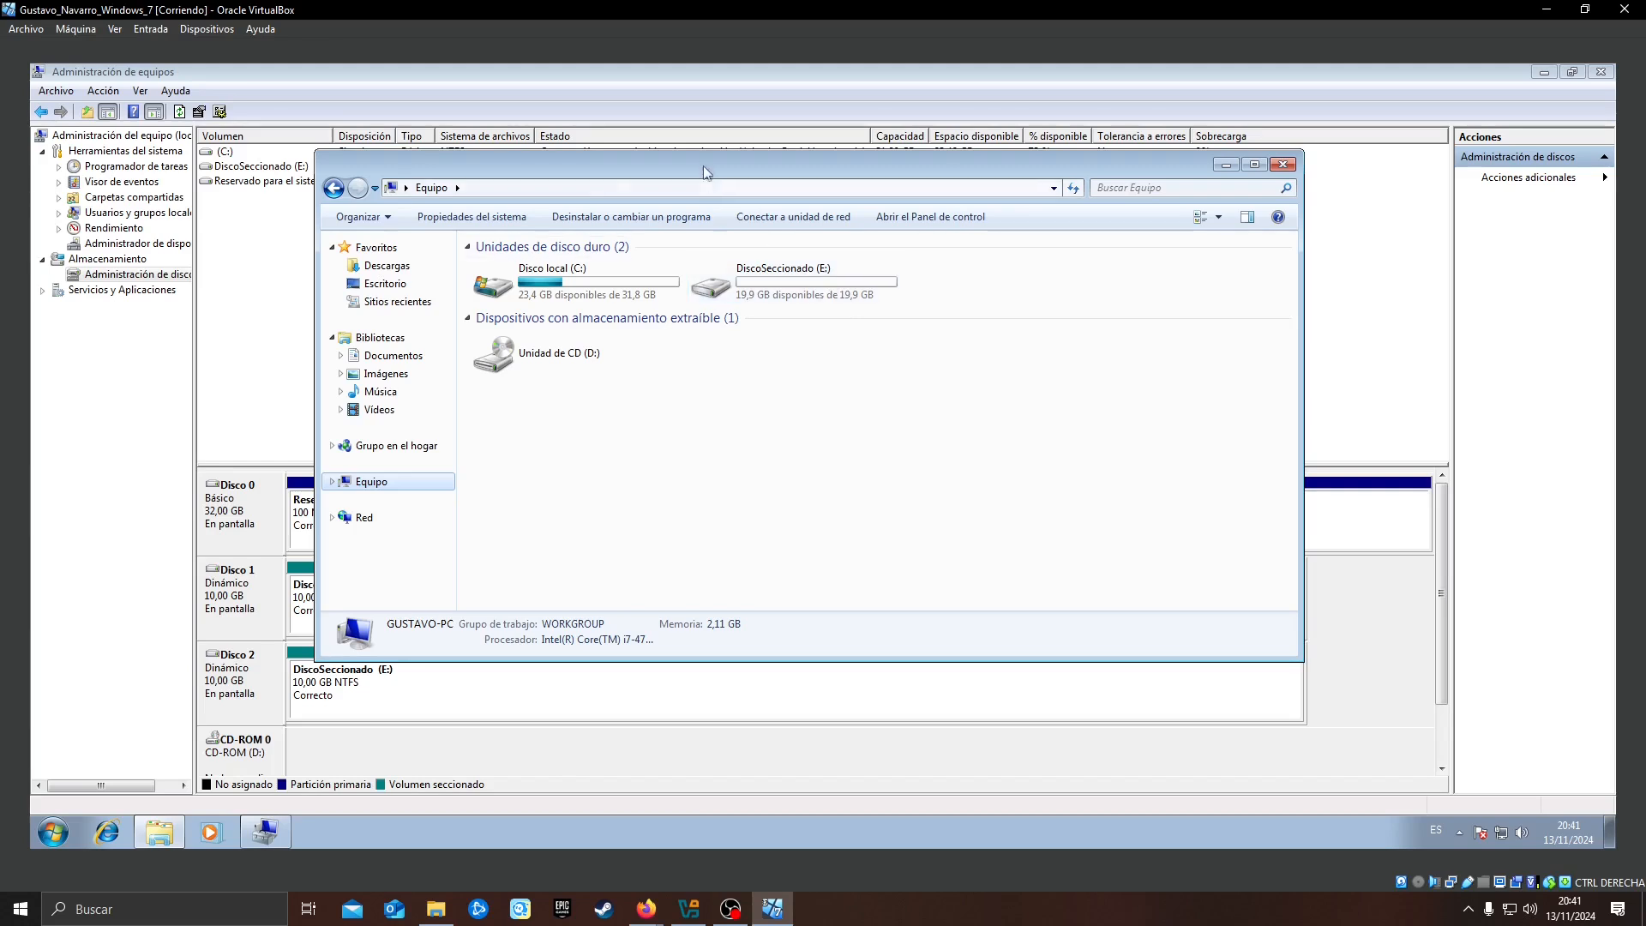
Put the Equipo window out of the way and delete the striped volume DiscoSeccionado (E:) from Disco 1 and Disco 2
drag(709, 166, 816, 176)
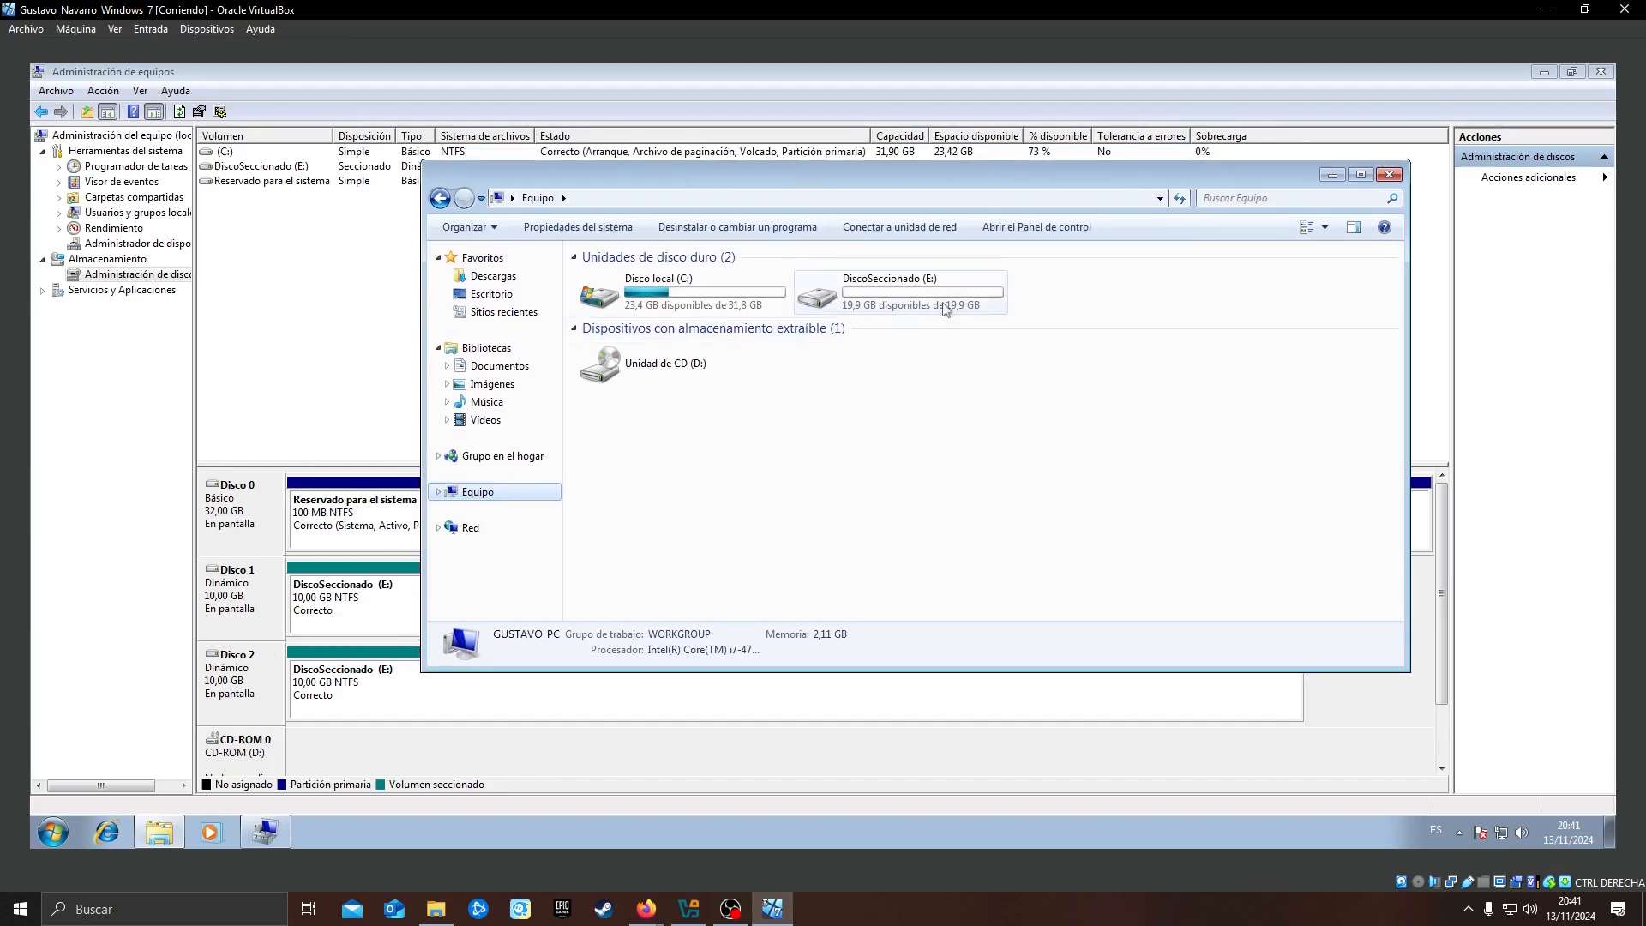
click(1332, 175)
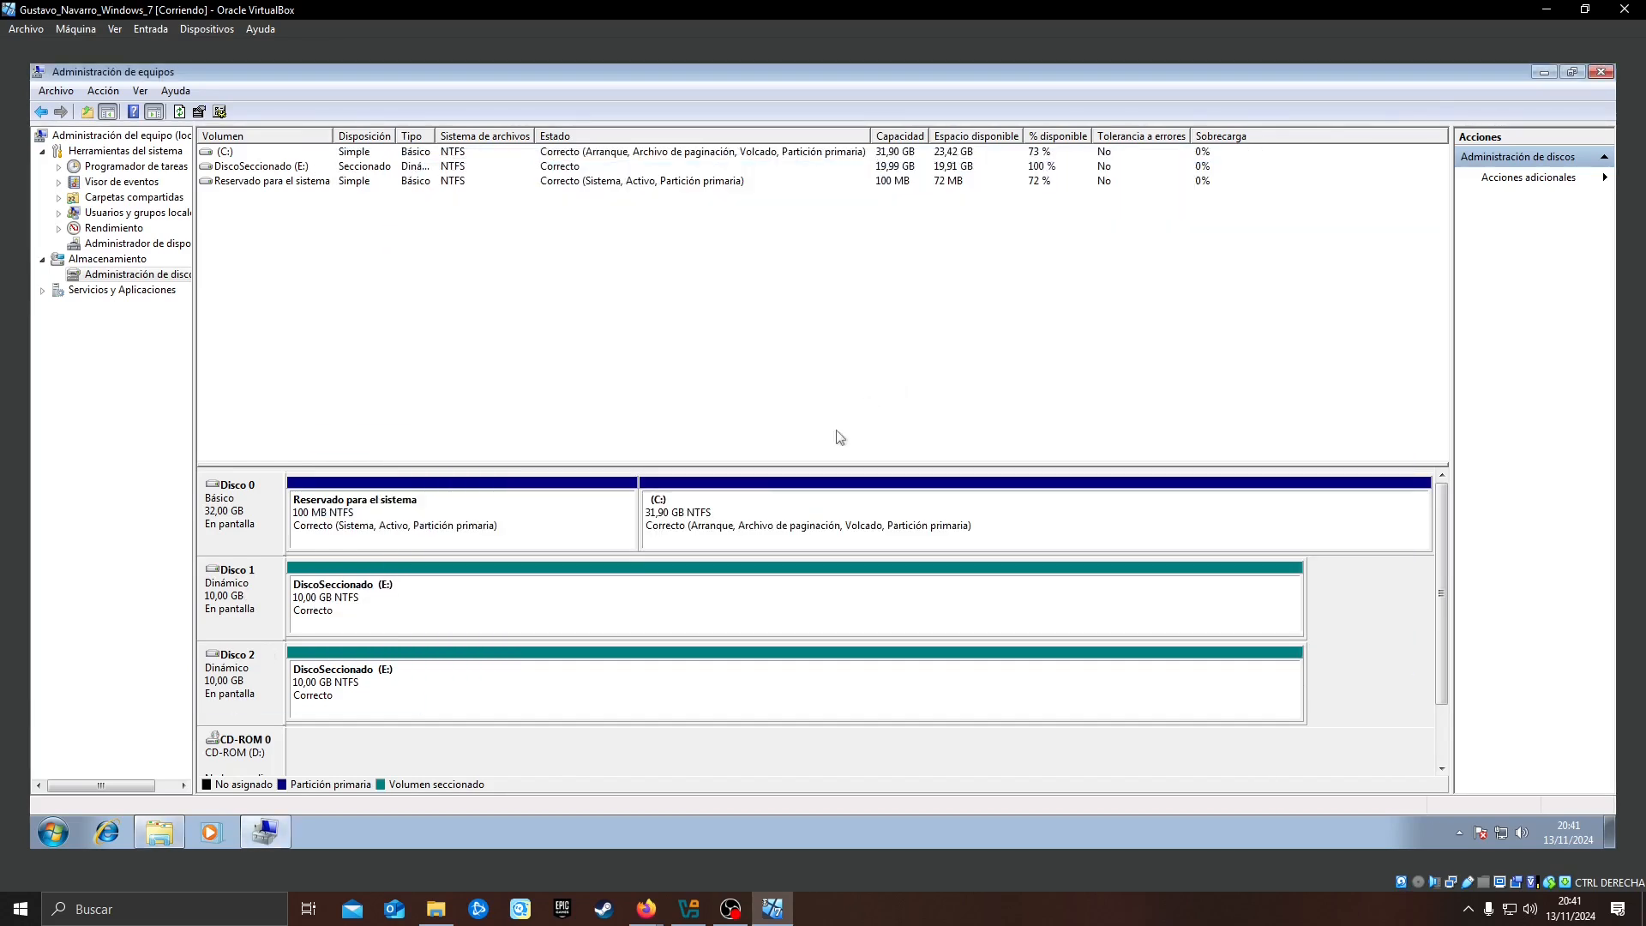
right_click(463, 619)
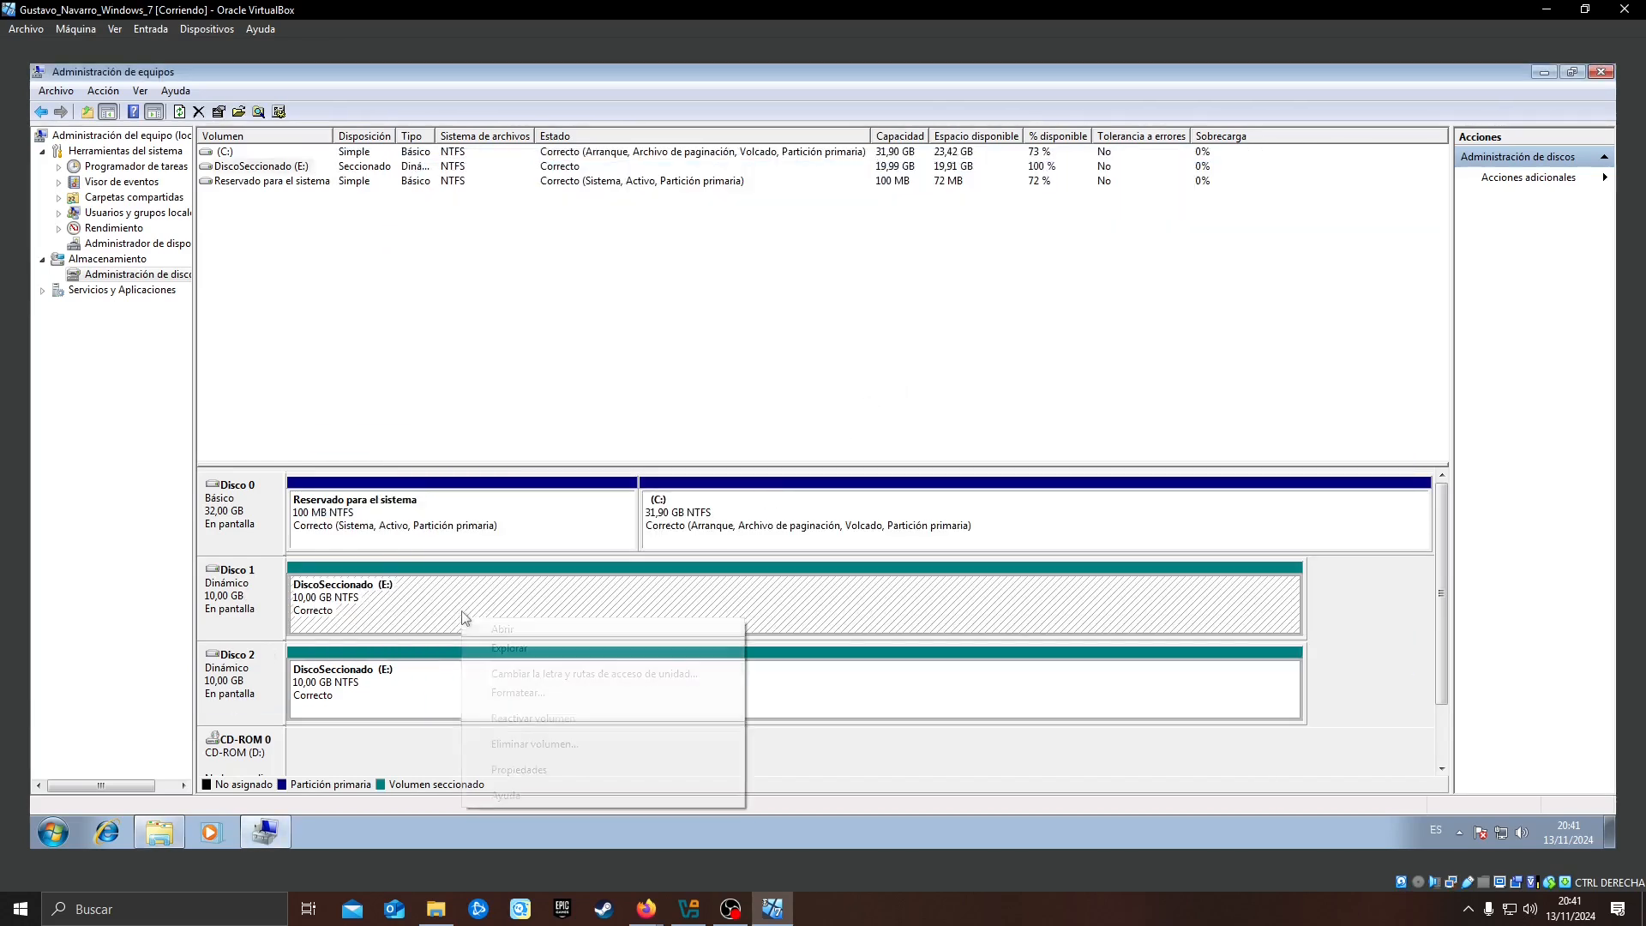
click(568, 745)
click(922, 518)
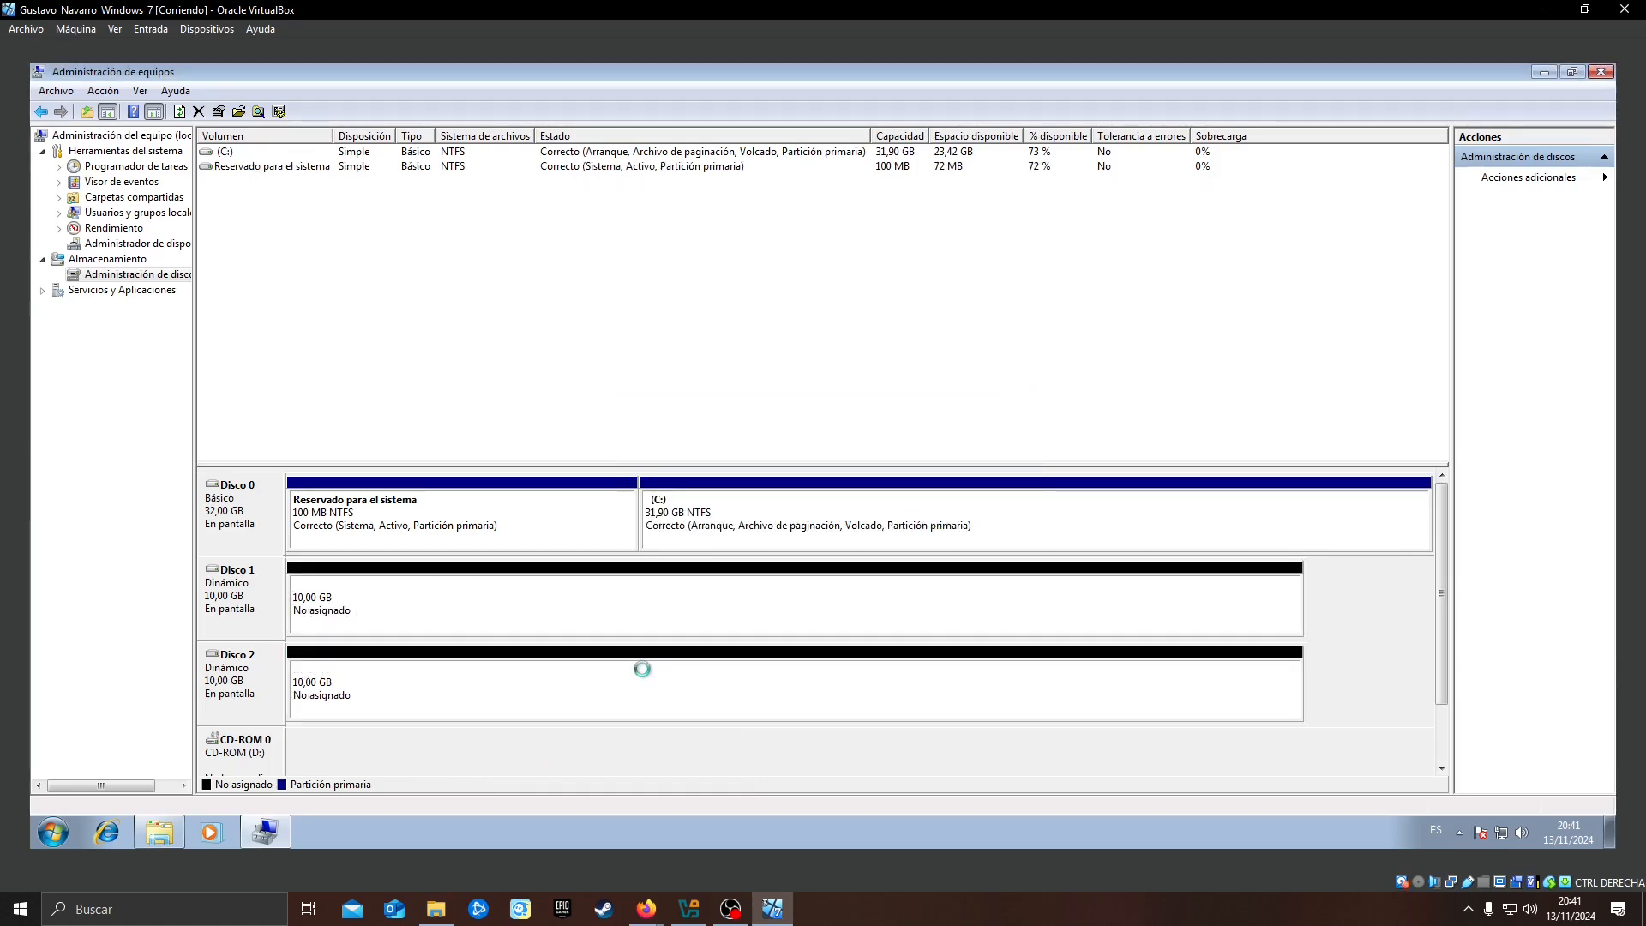
Start a new mirrored volume on Disco 1, add Disco 2 to it, and accept 10237 MB as the amount of space
right_click(516, 600)
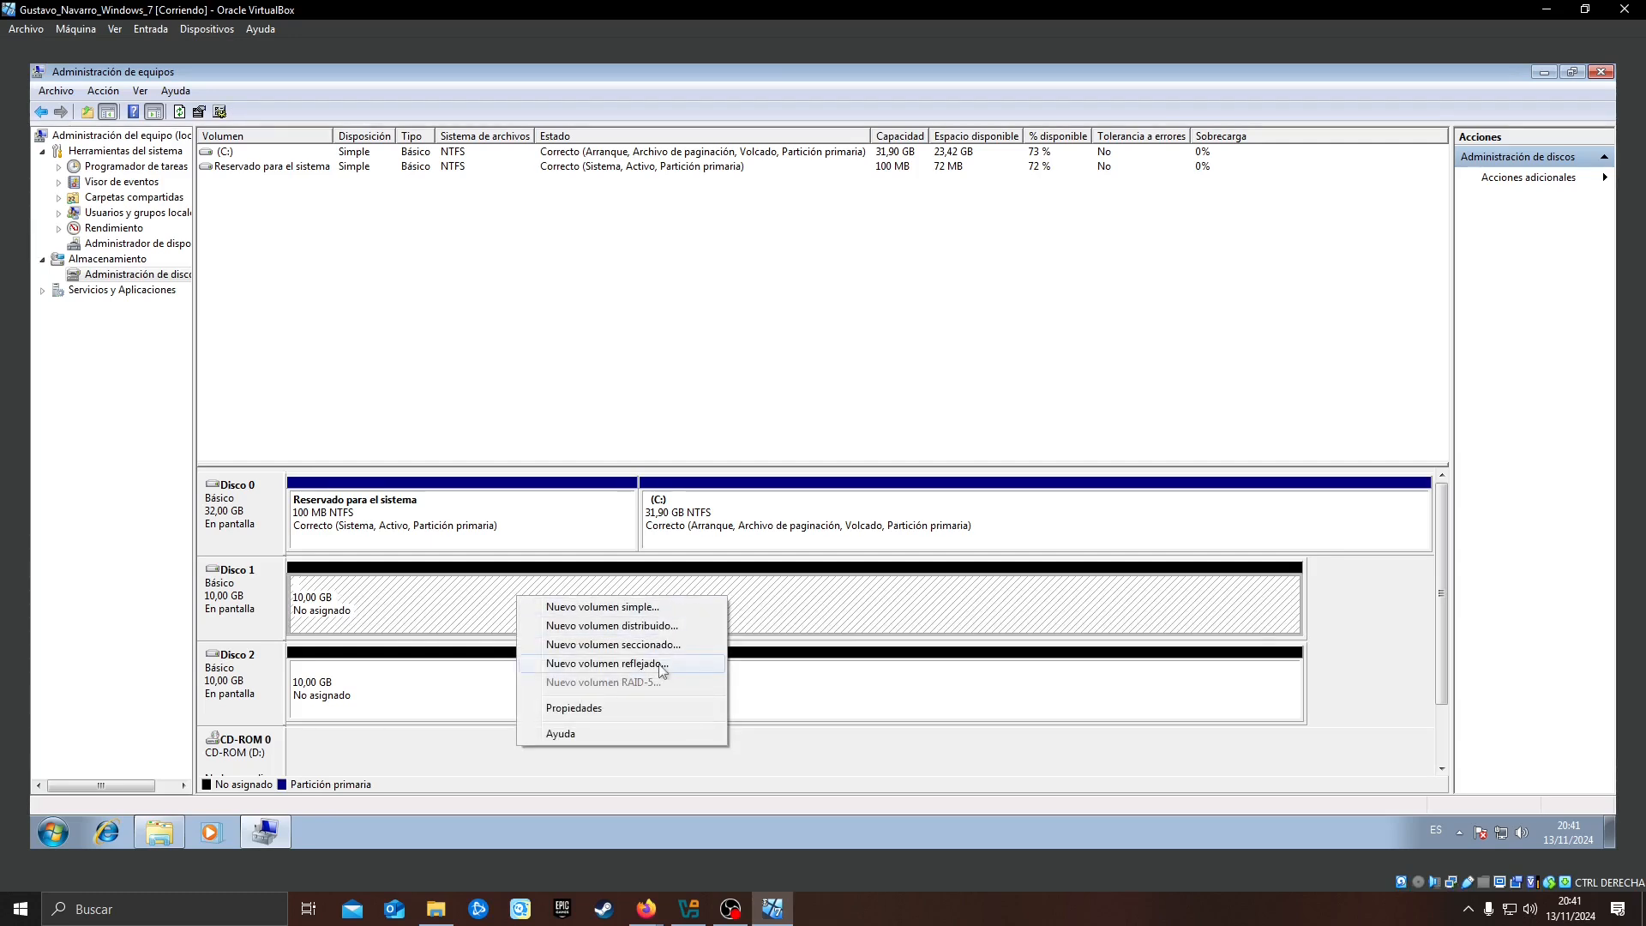
click(608, 664)
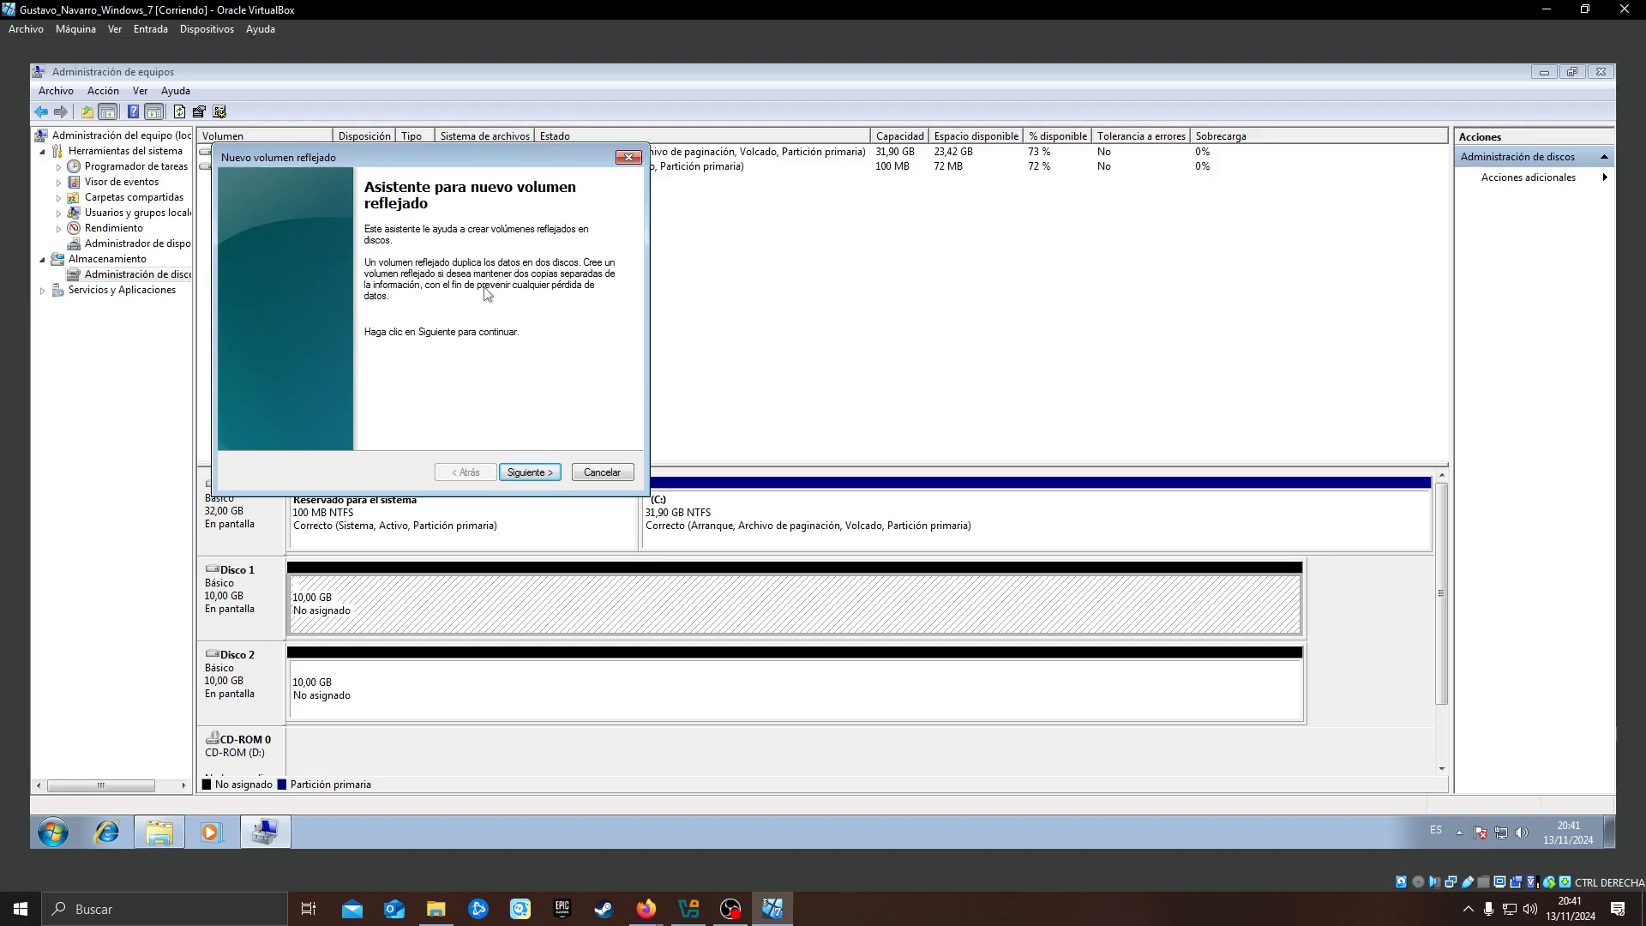
click(532, 472)
click(285, 290)
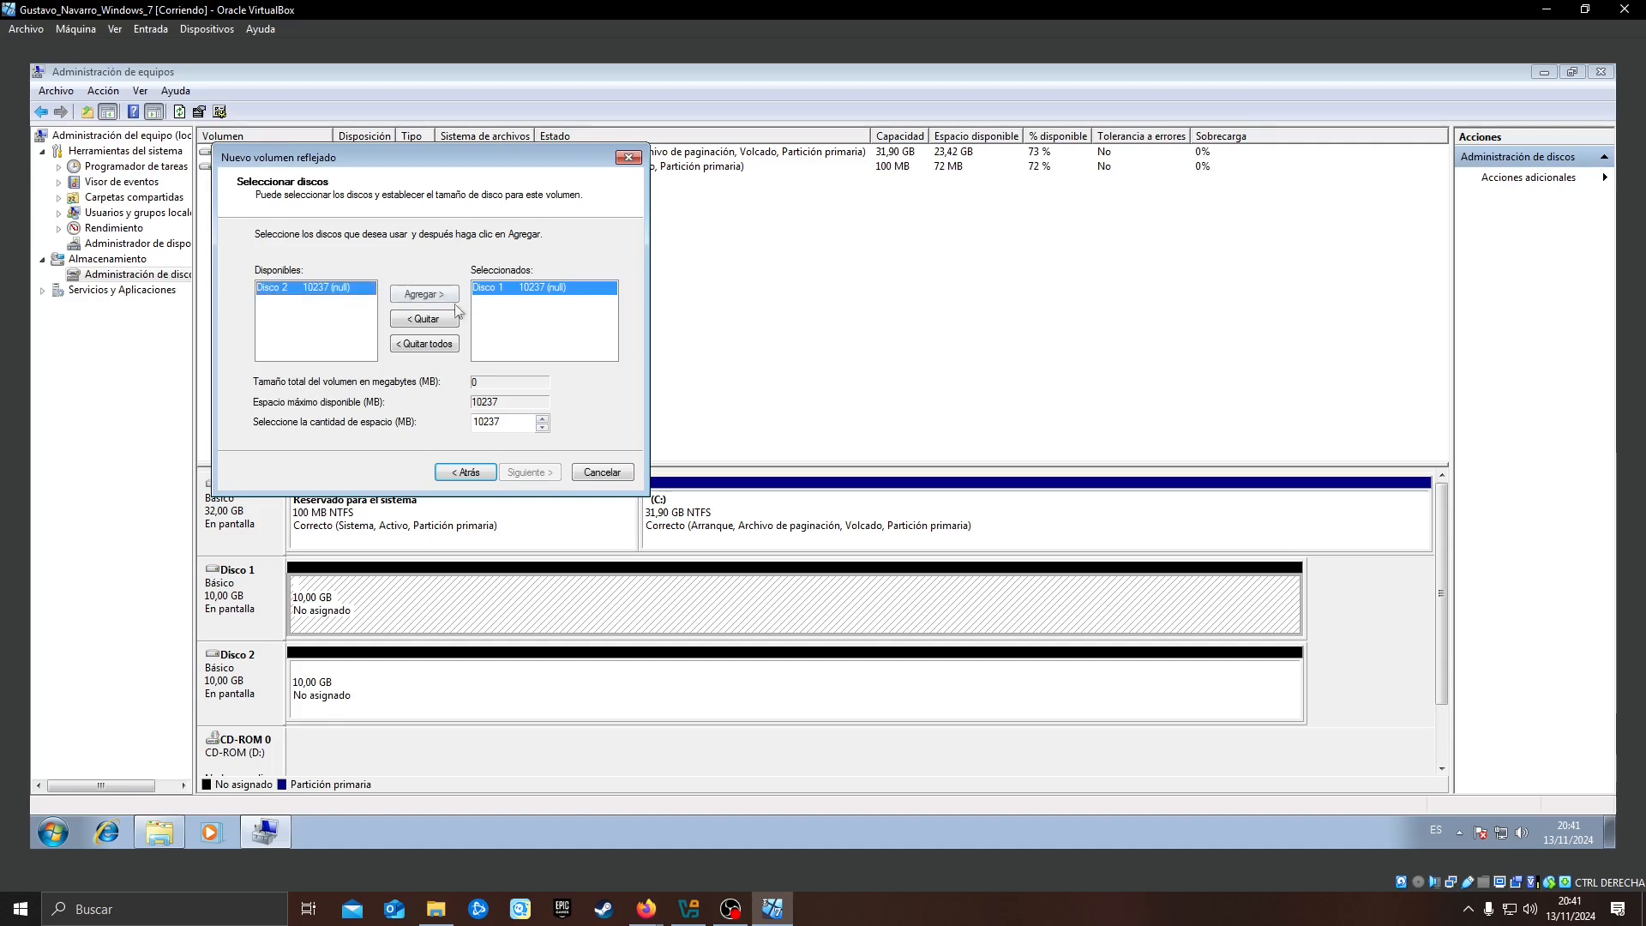
click(426, 296)
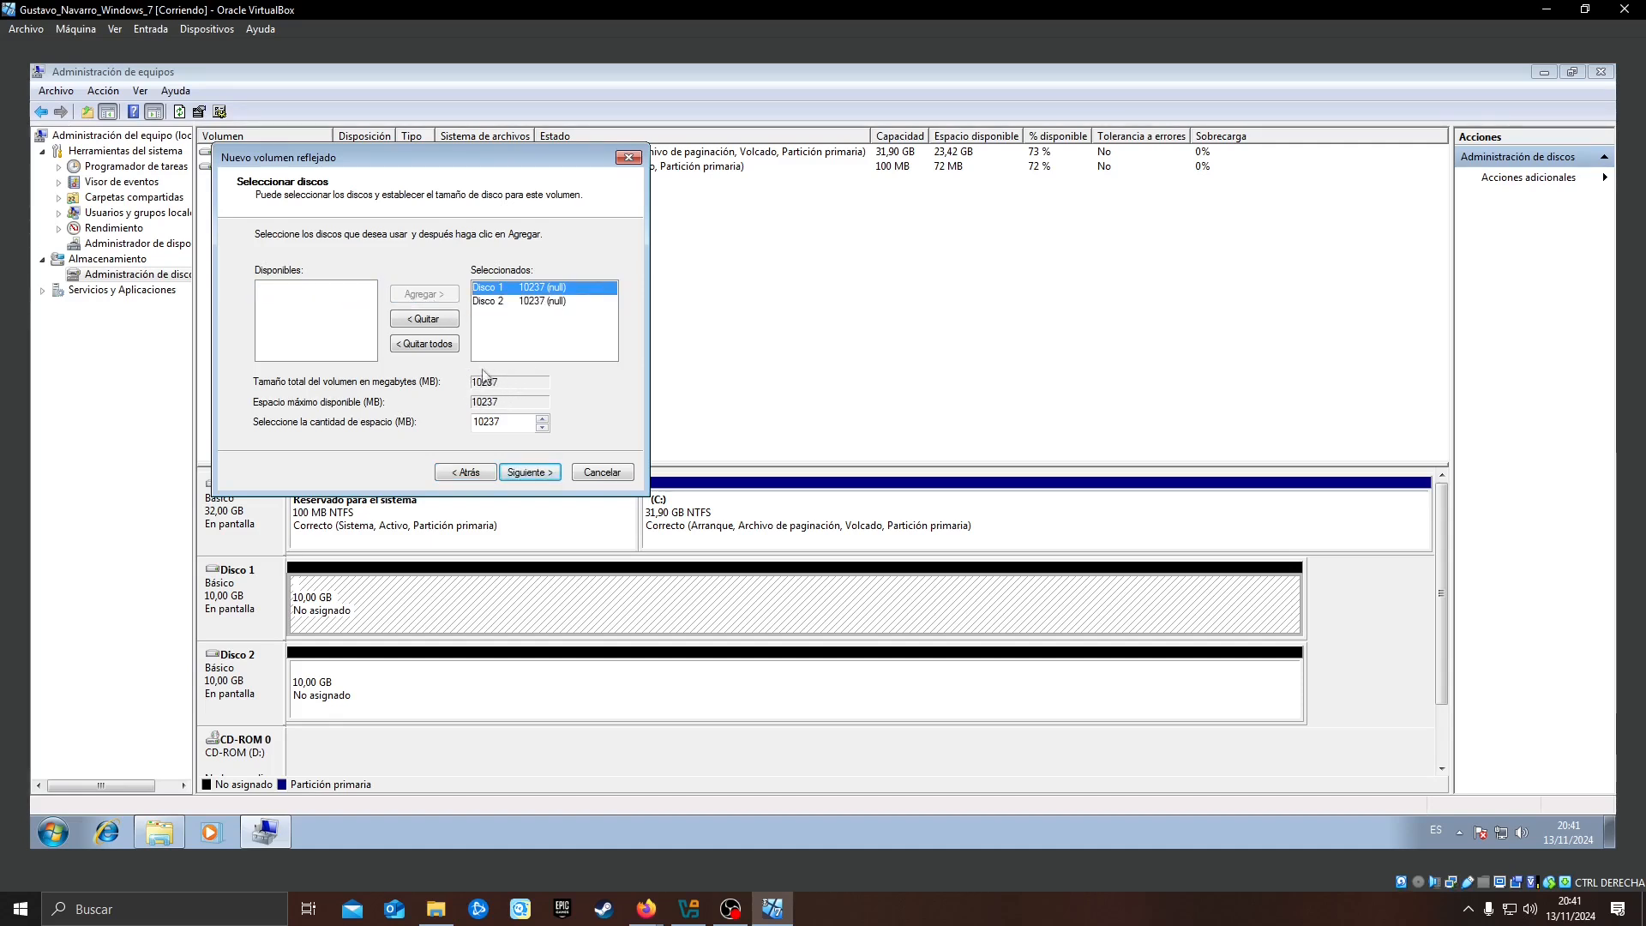
click(516, 304)
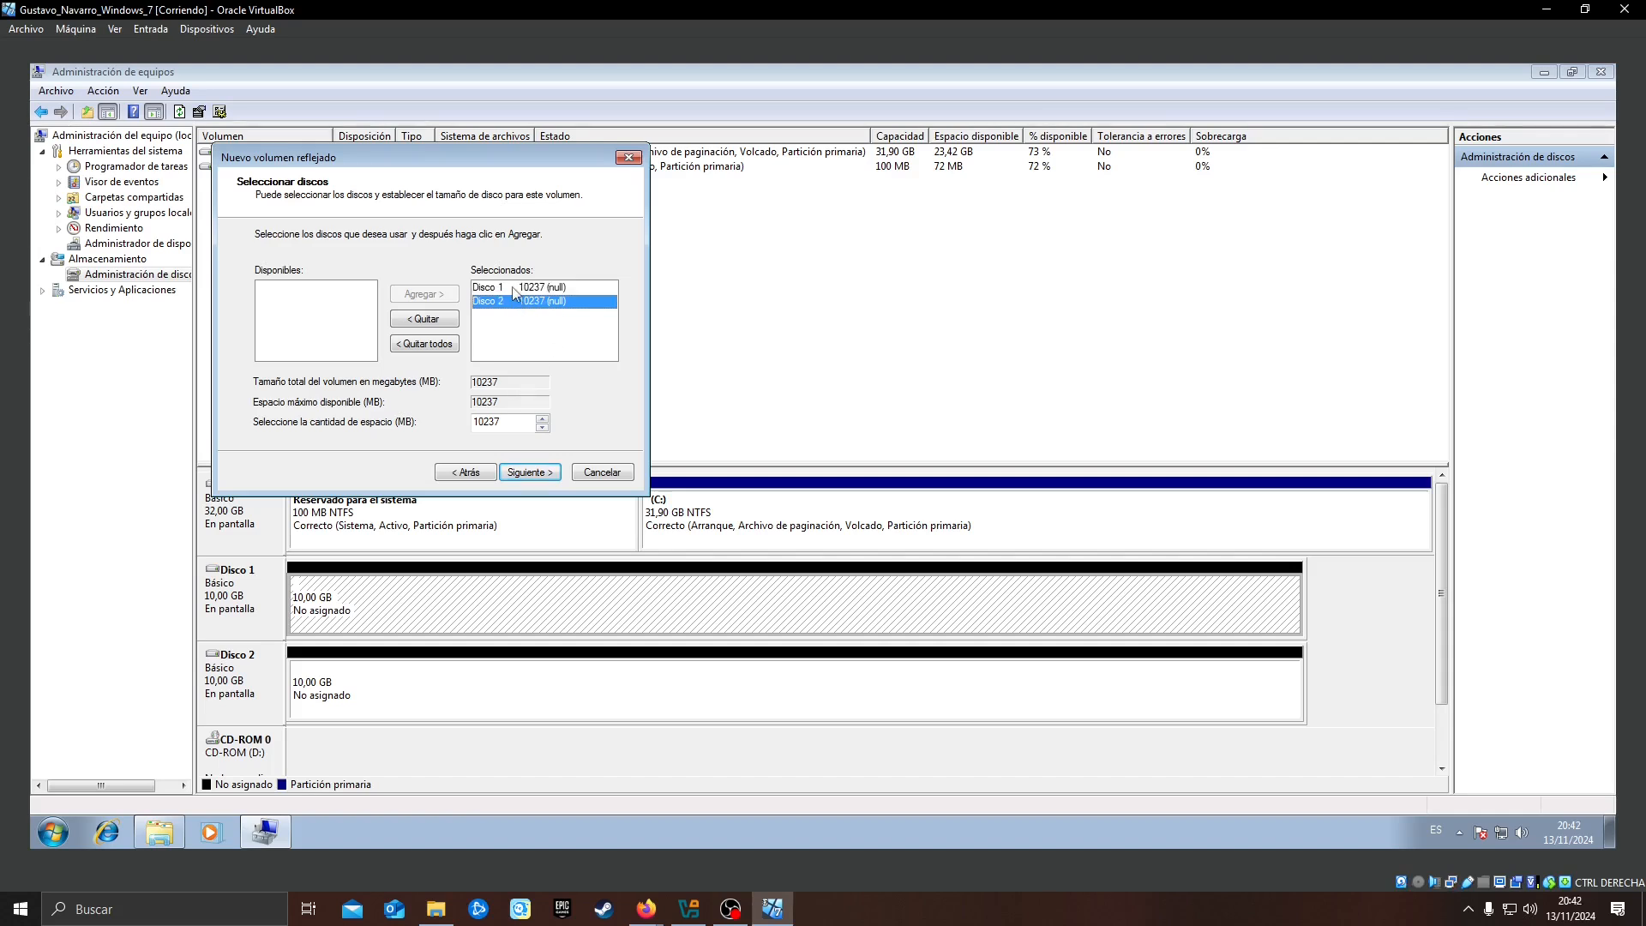
click(512, 289)
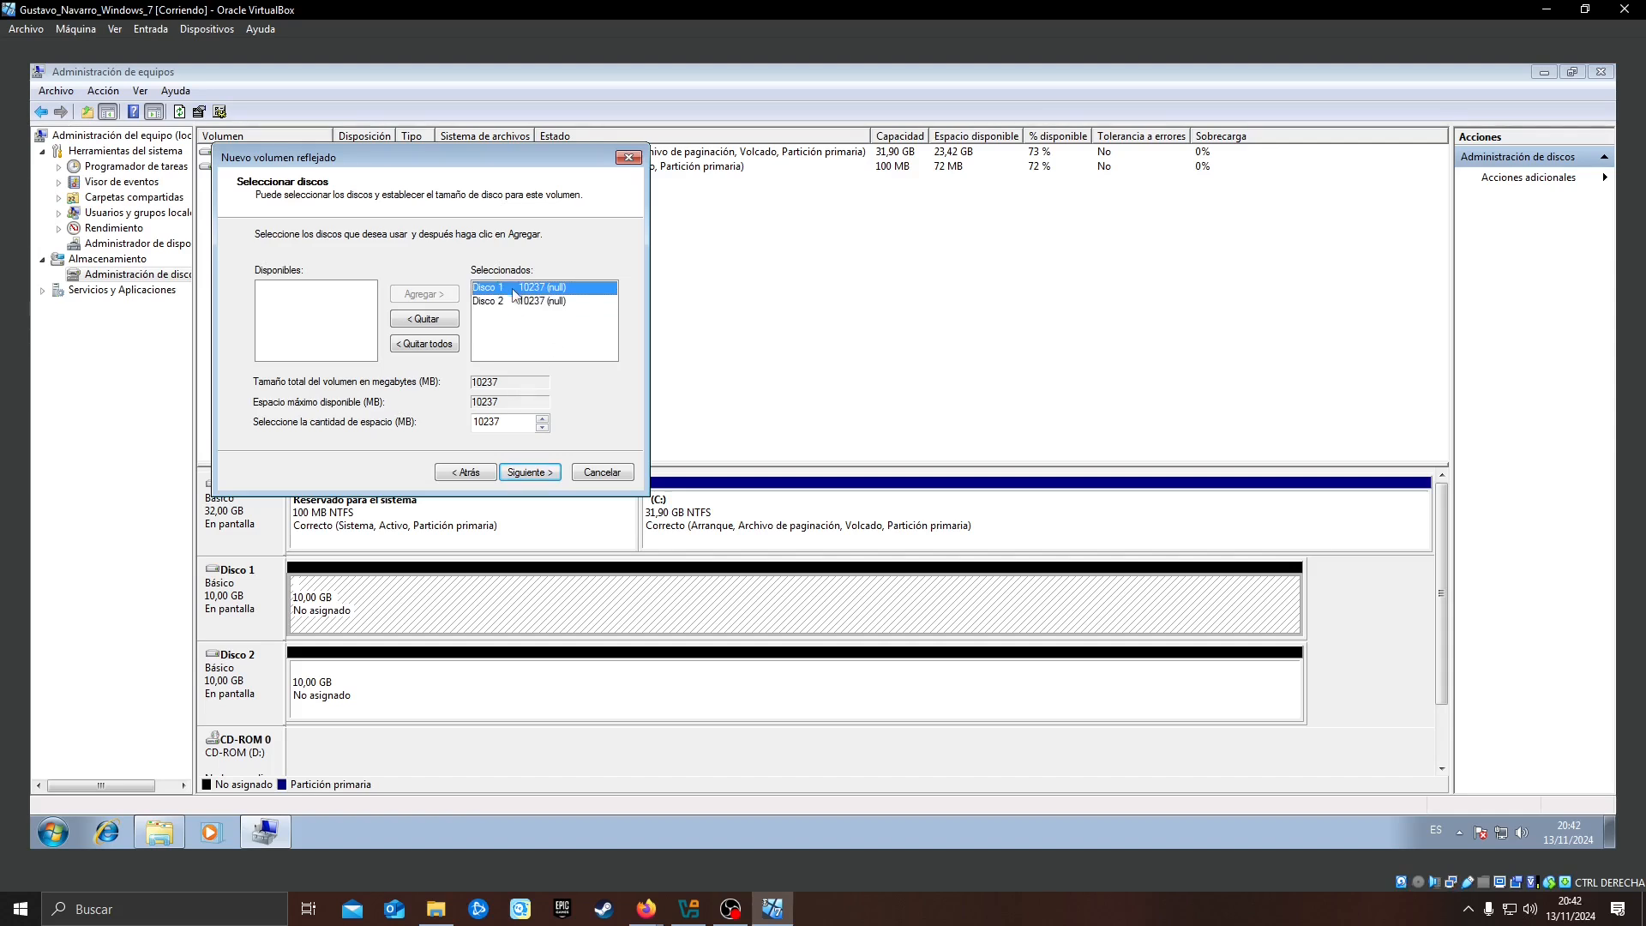
click(530, 470)
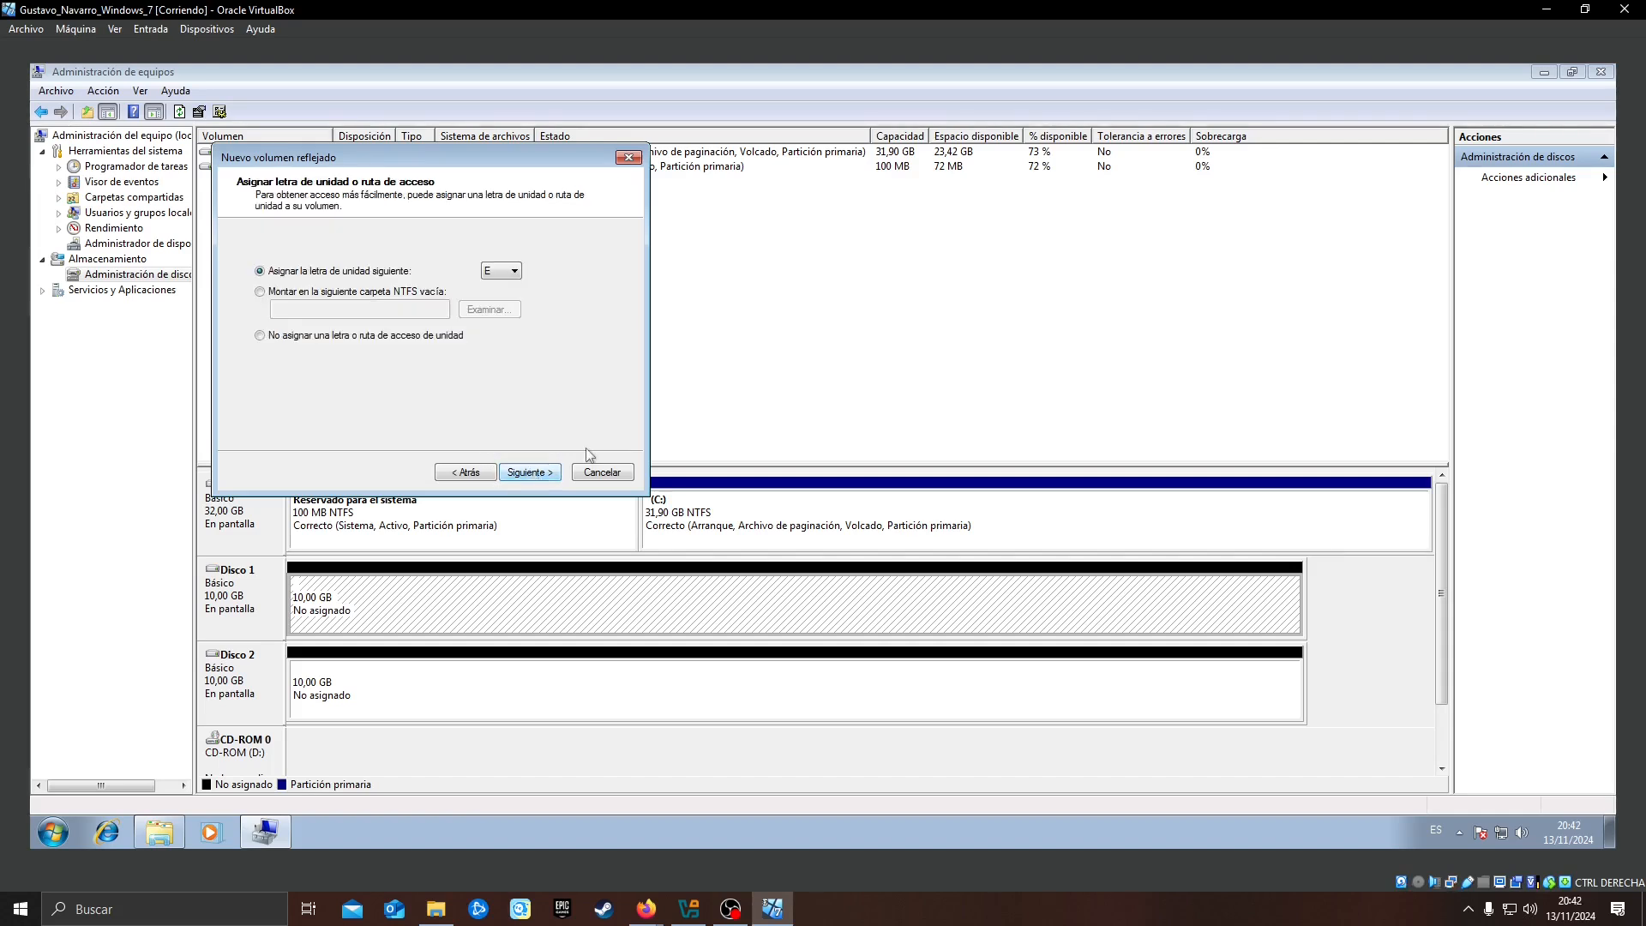
Create the mirrored volume with drive letter E, NTFS and the label Discoreflejado, and agree to convert the disks to dynamic
click(532, 472)
text(Discoreflejado)
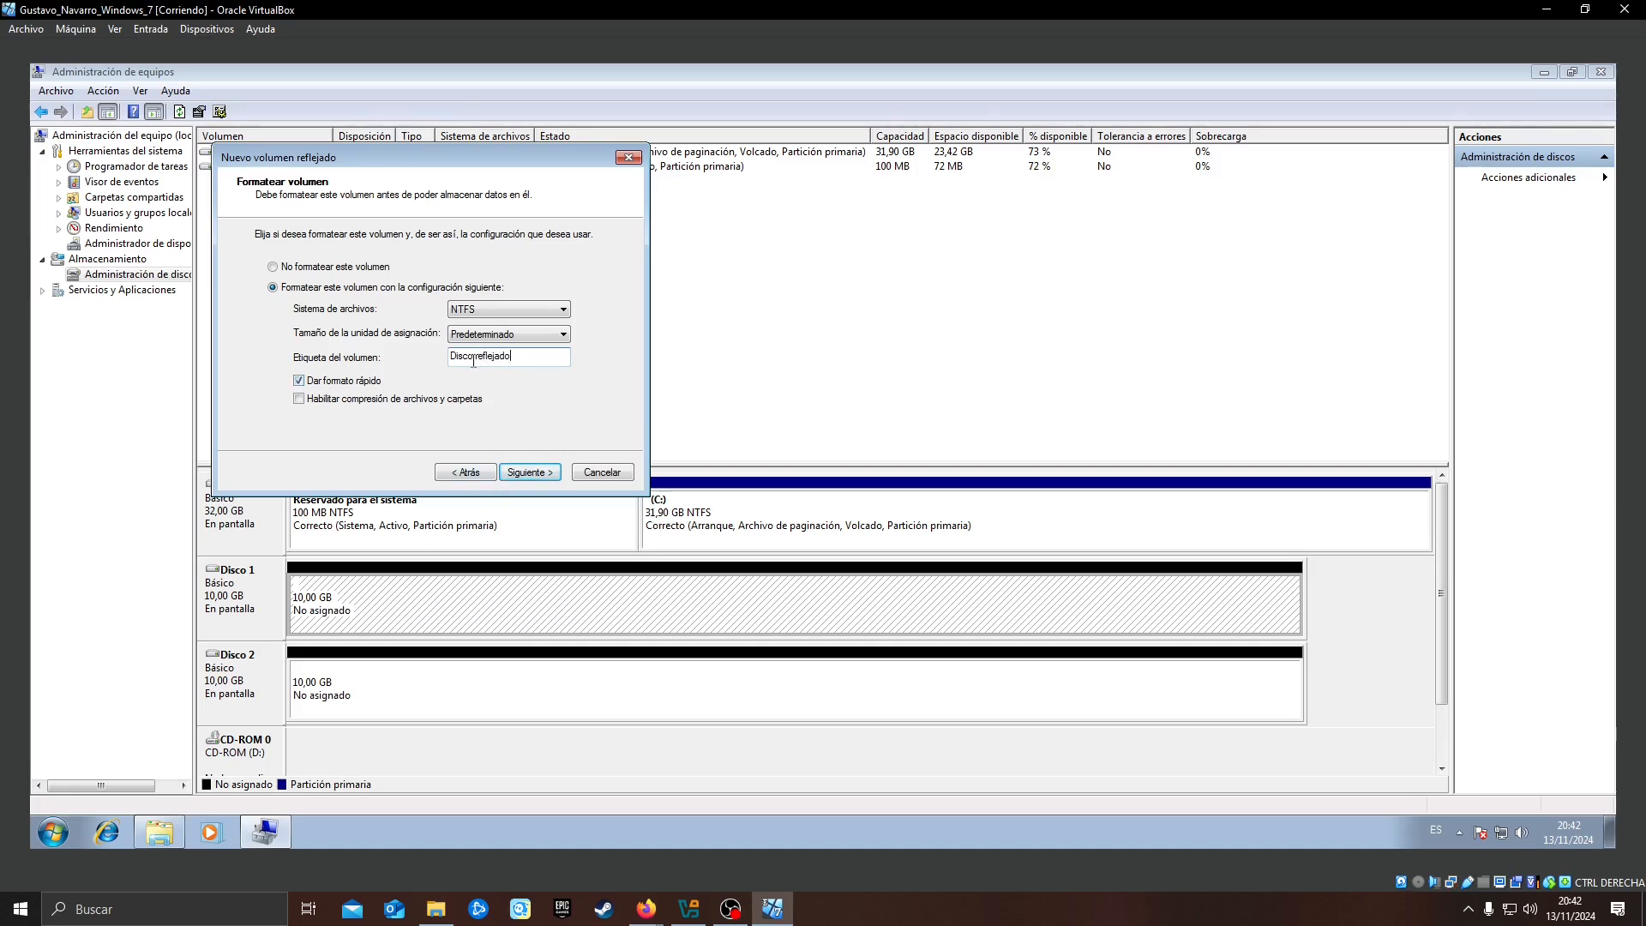
key(BackSpace)
click(530, 471)
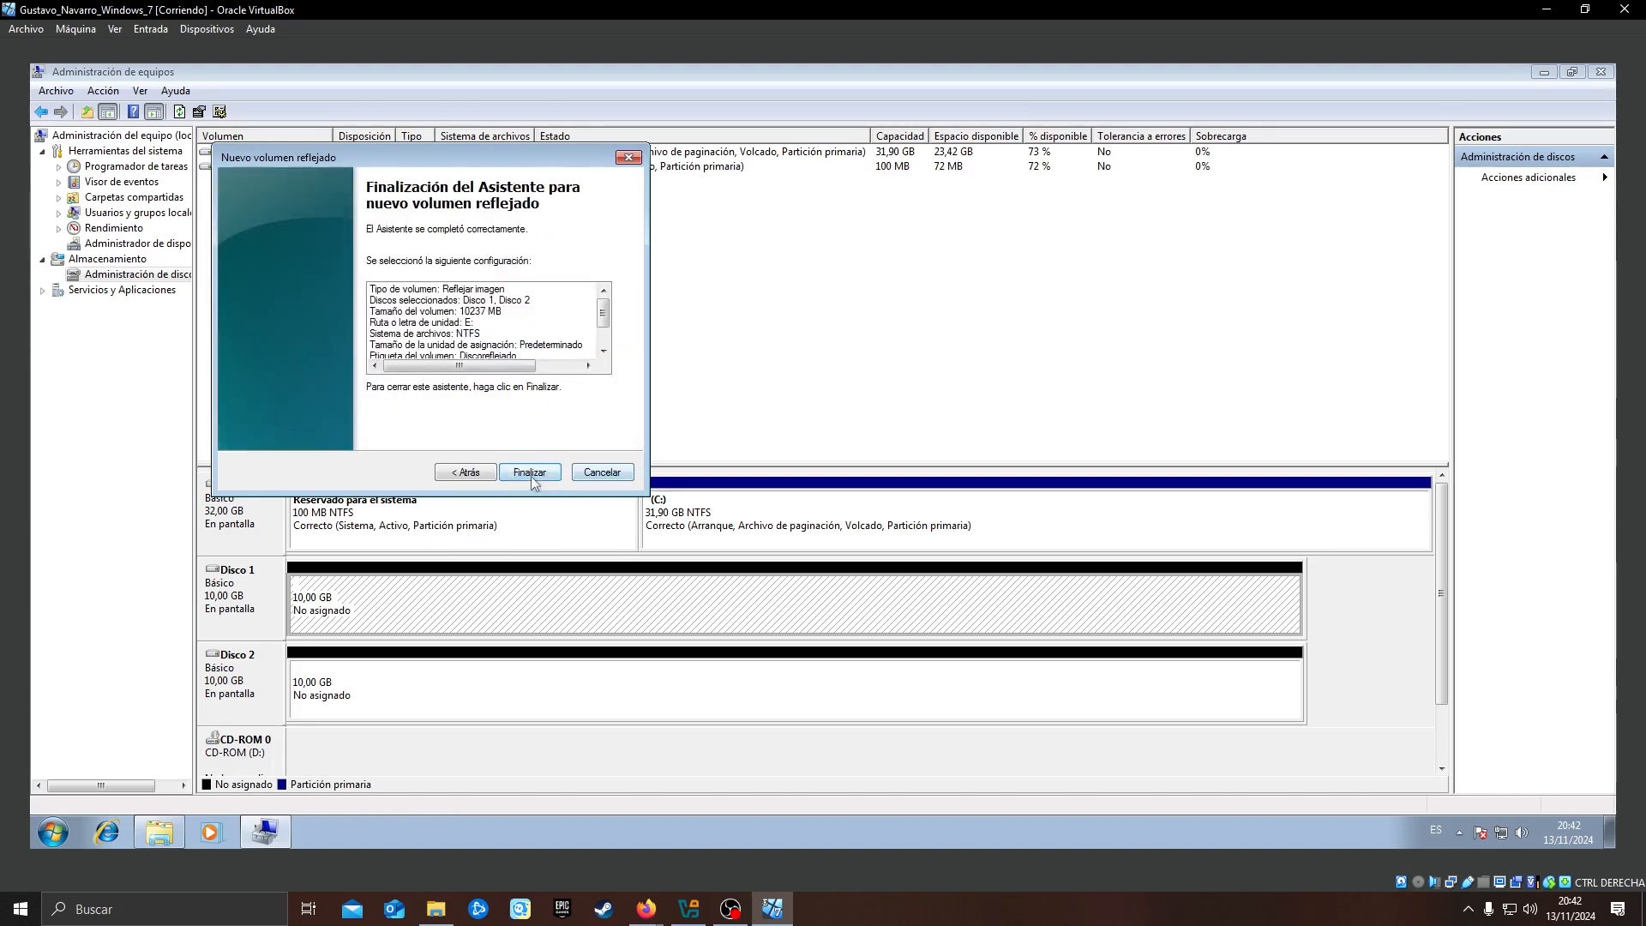
click(530, 473)
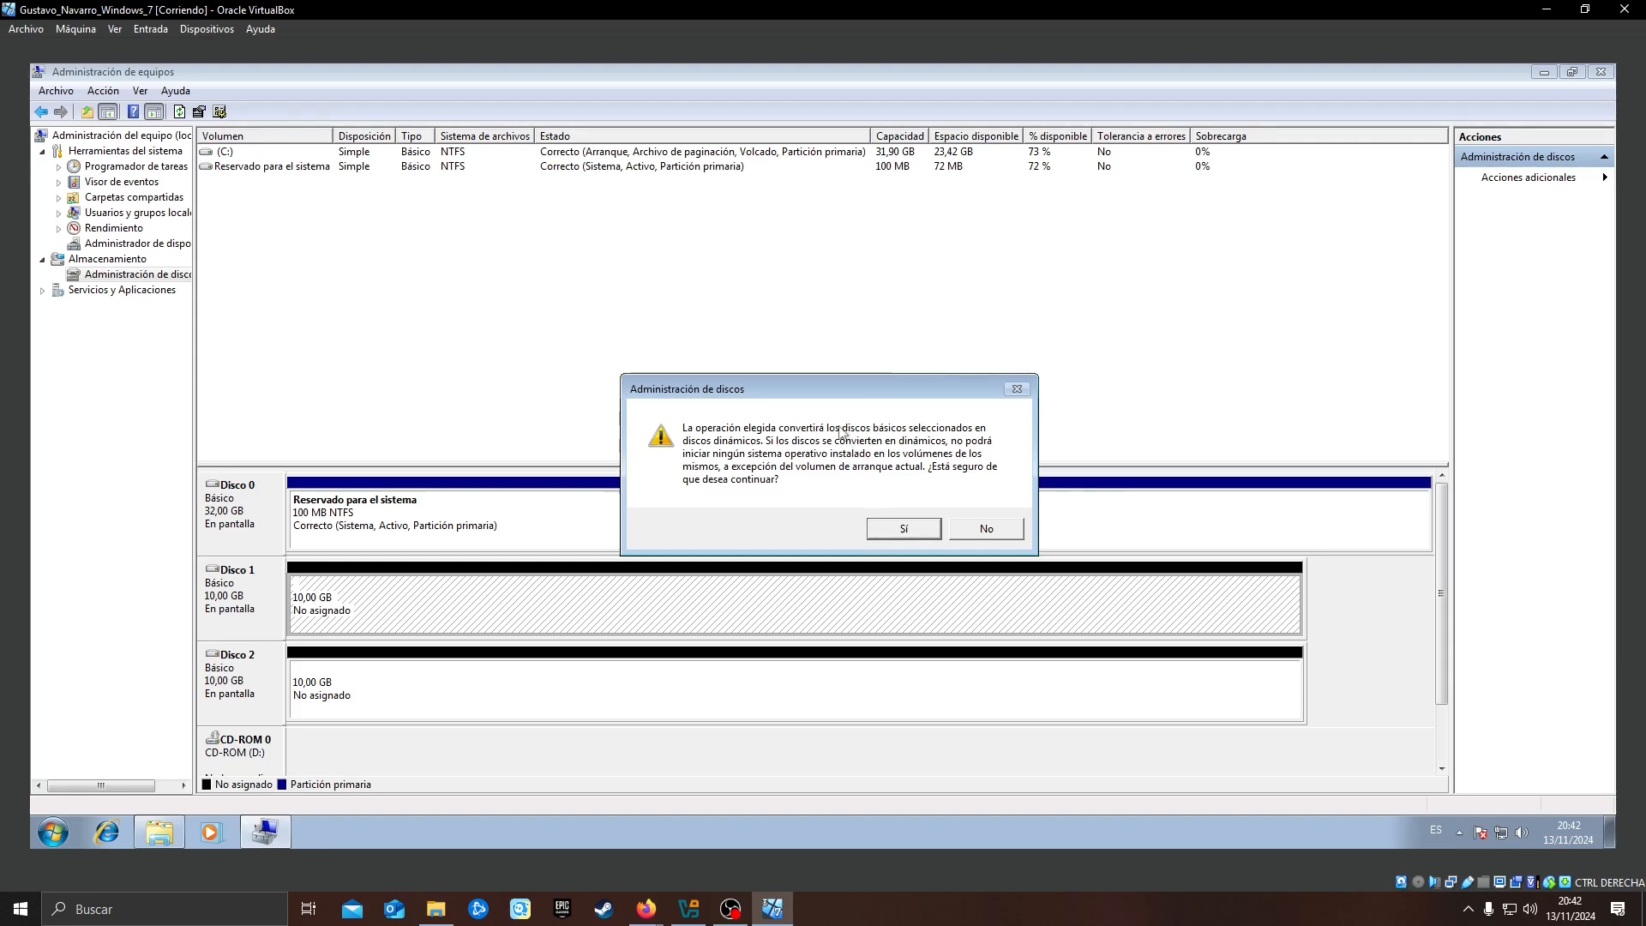
click(905, 529)
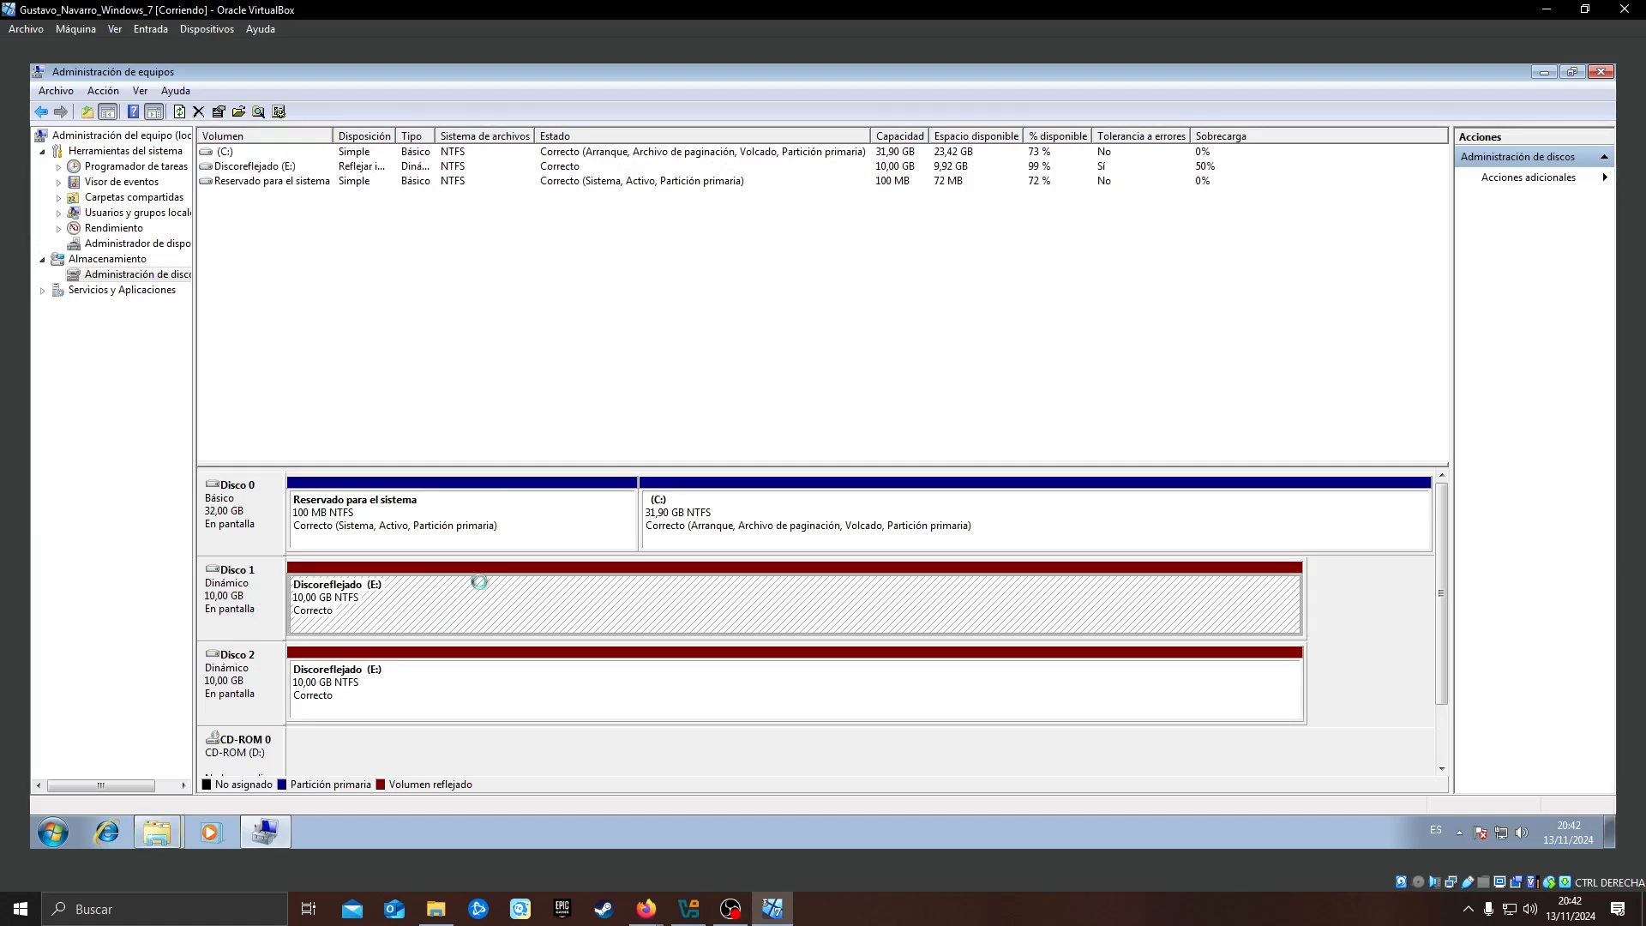
Check the size and free space of the new mirrored volume in Equipo, then close that window
click(157, 832)
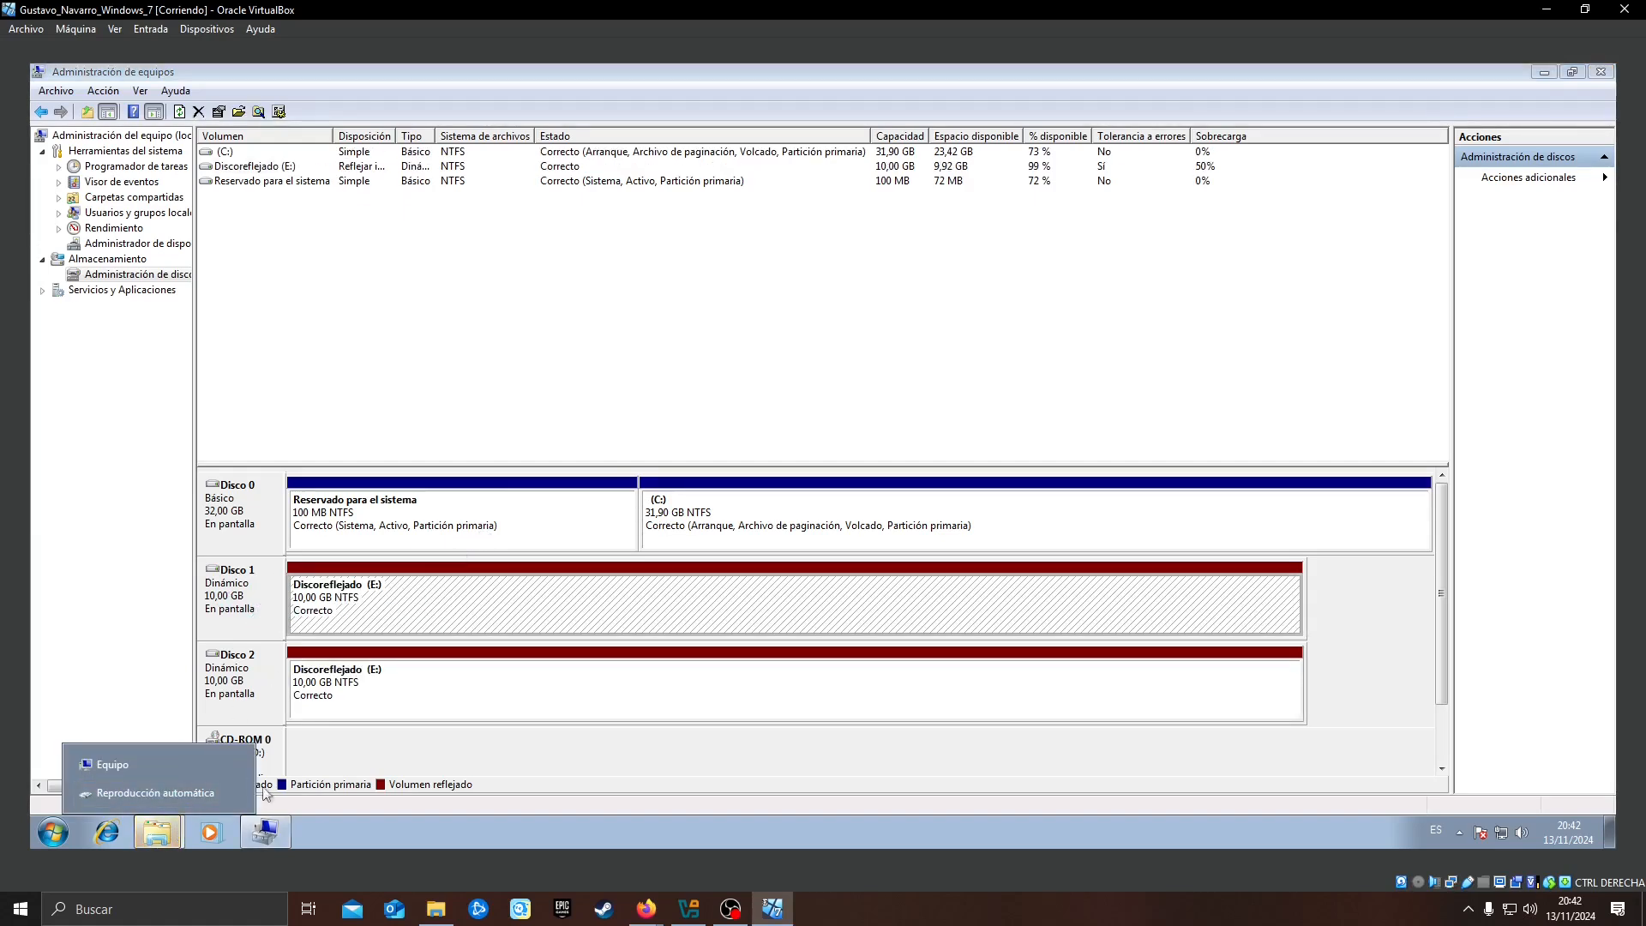
click(132, 785)
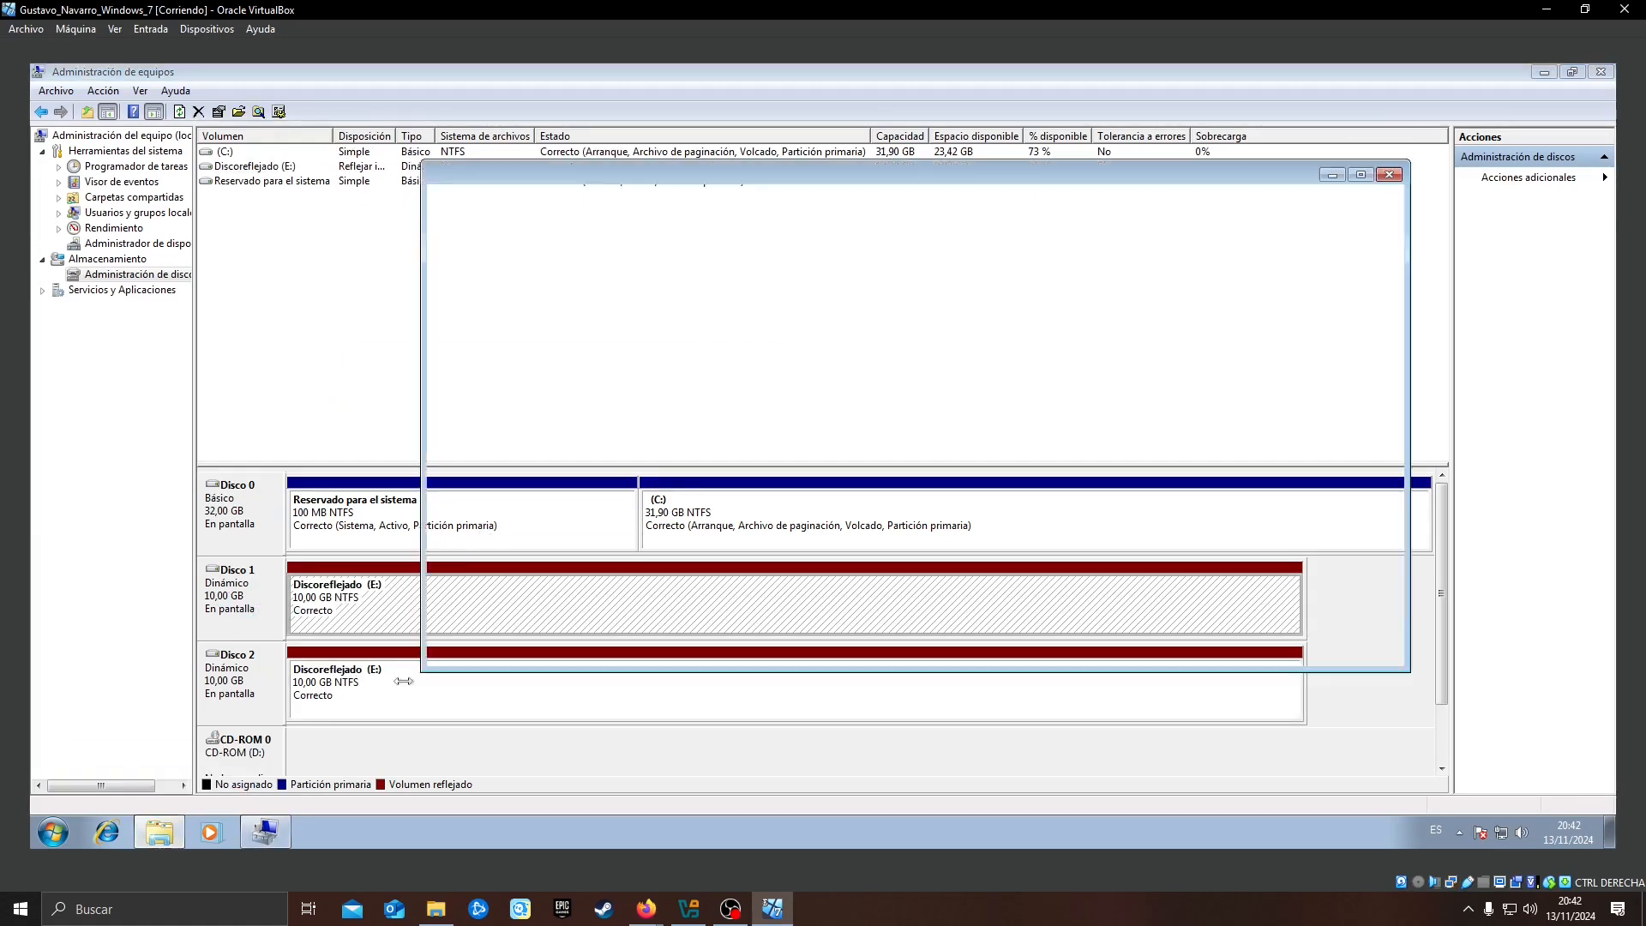
click(877, 300)
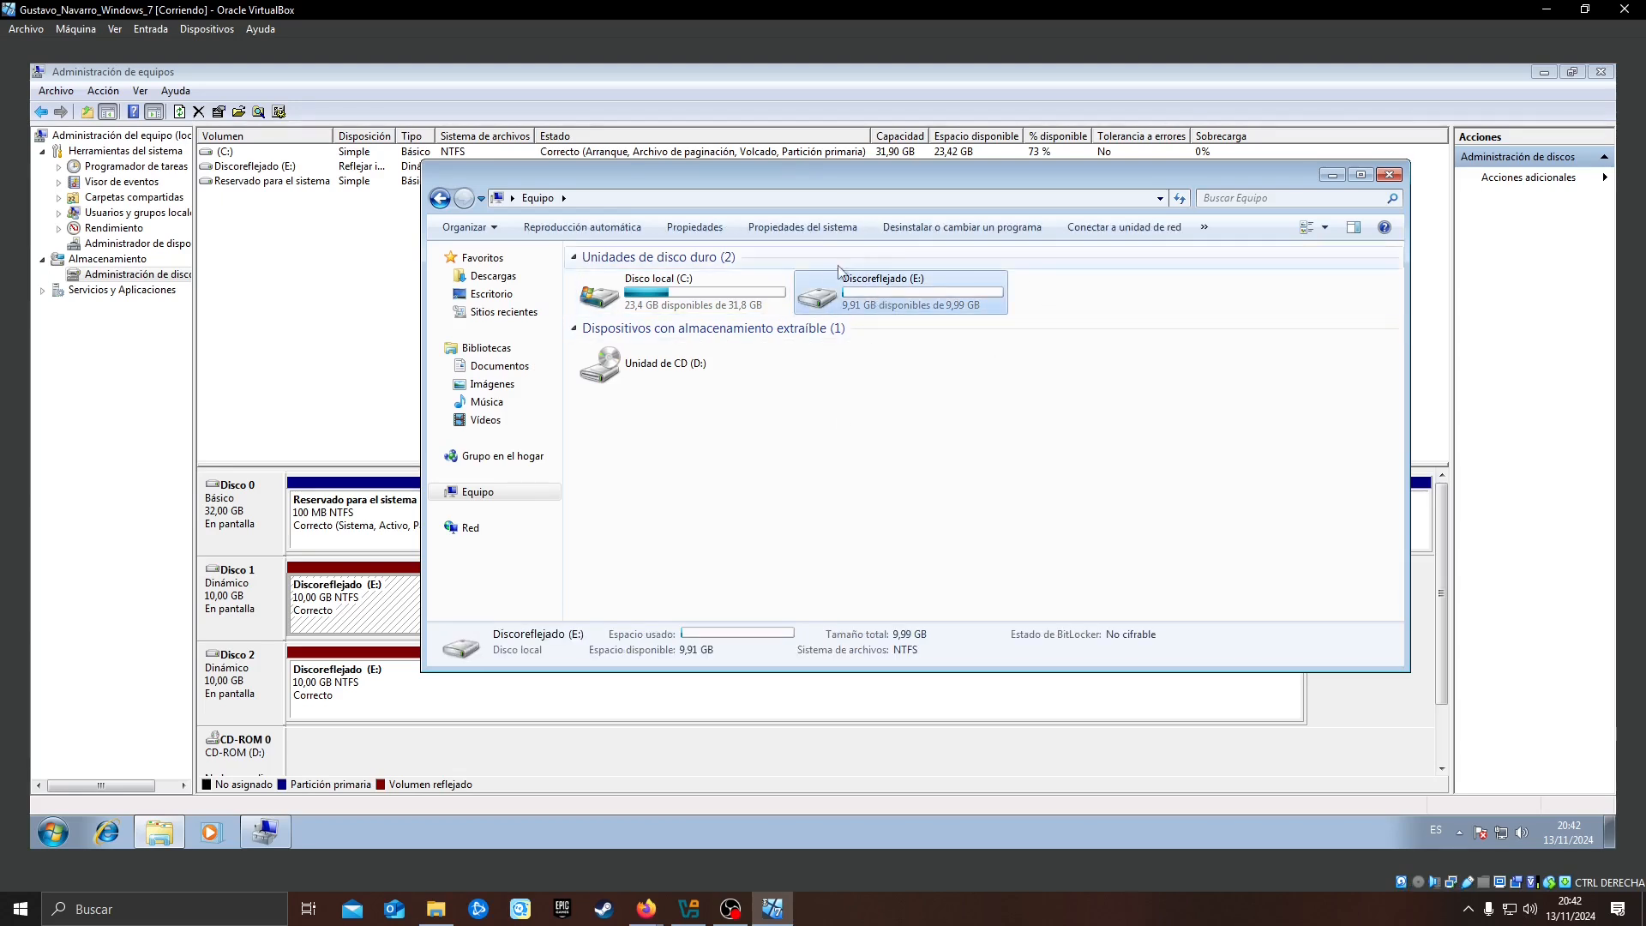
drag(790, 177, 953, 203)
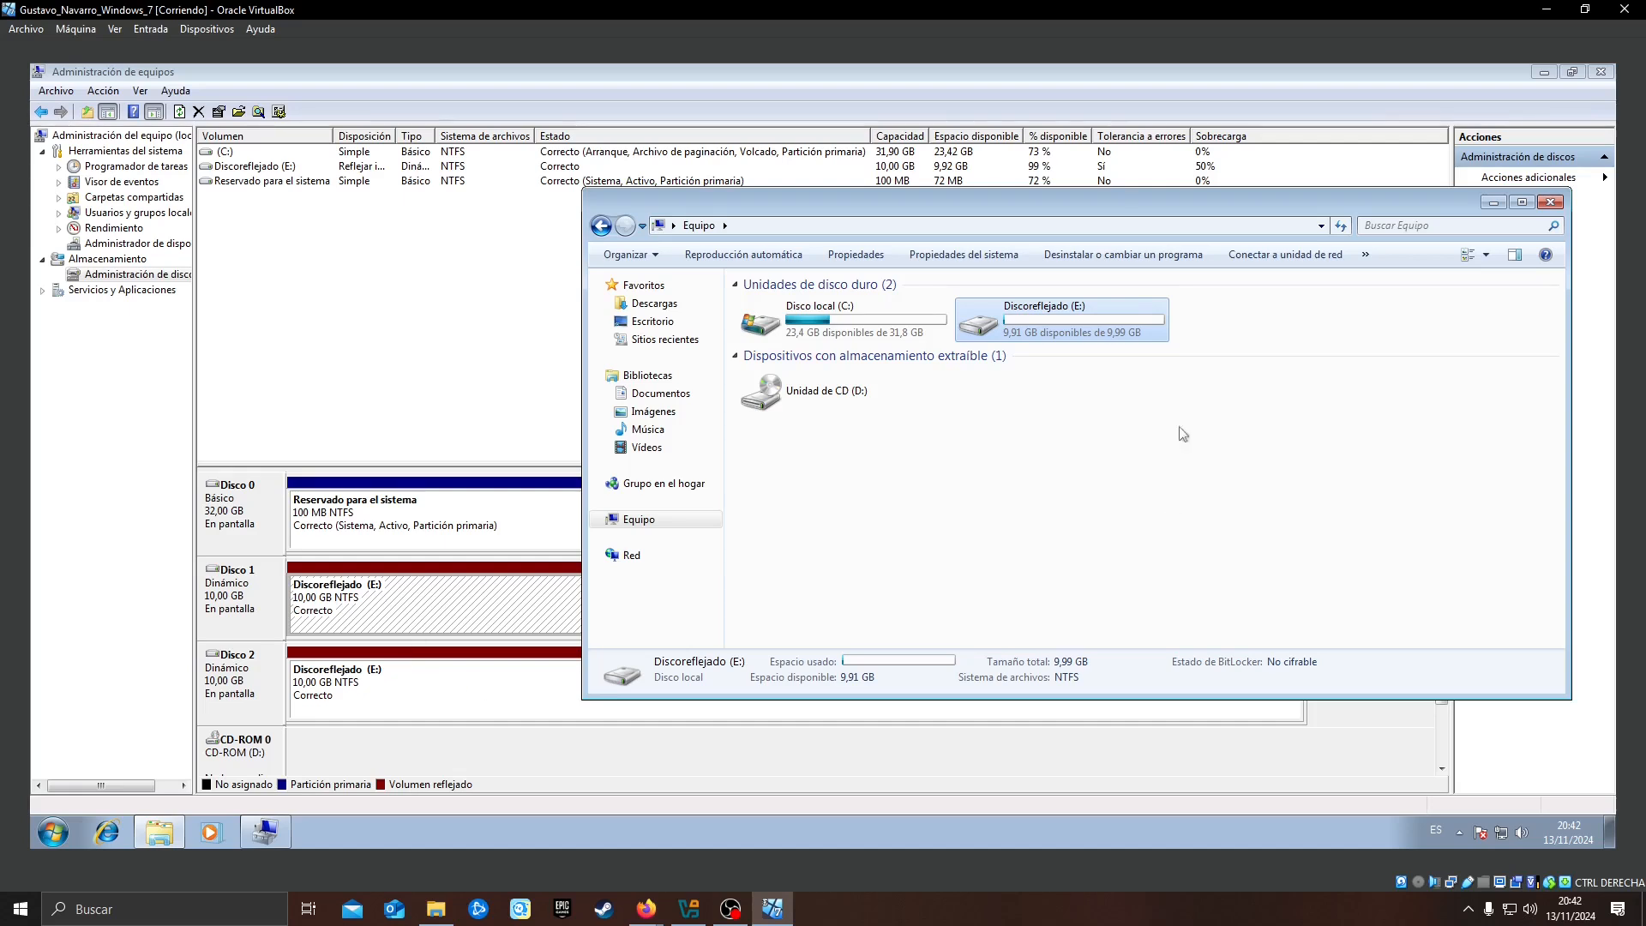
click(1551, 202)
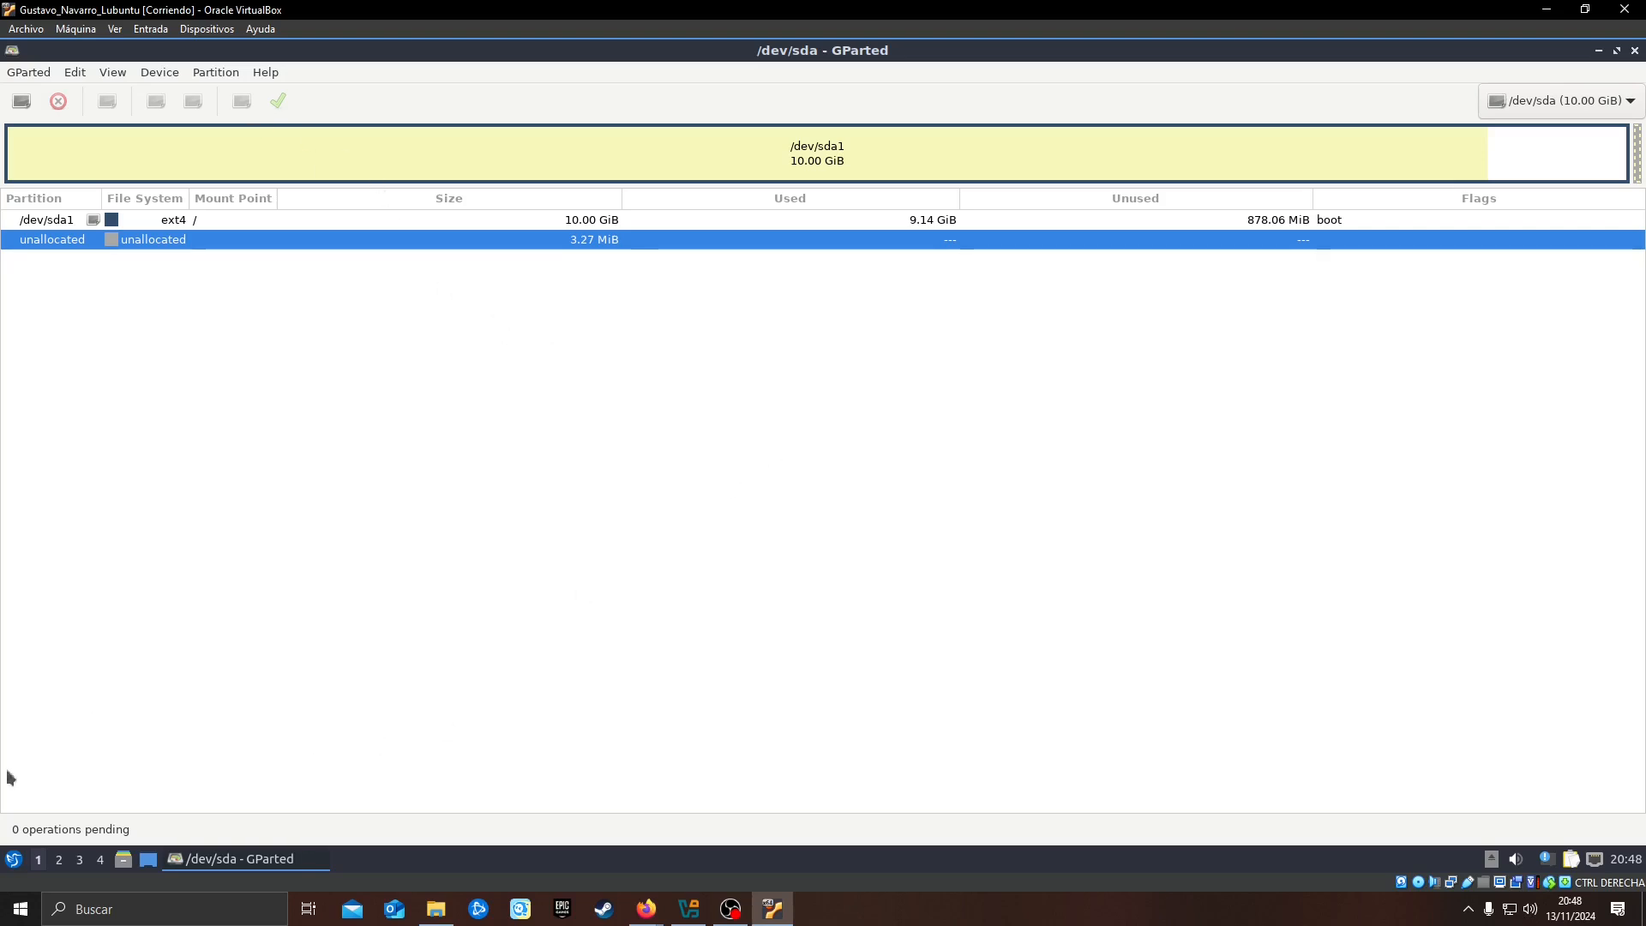
click(17, 859)
click(689, 606)
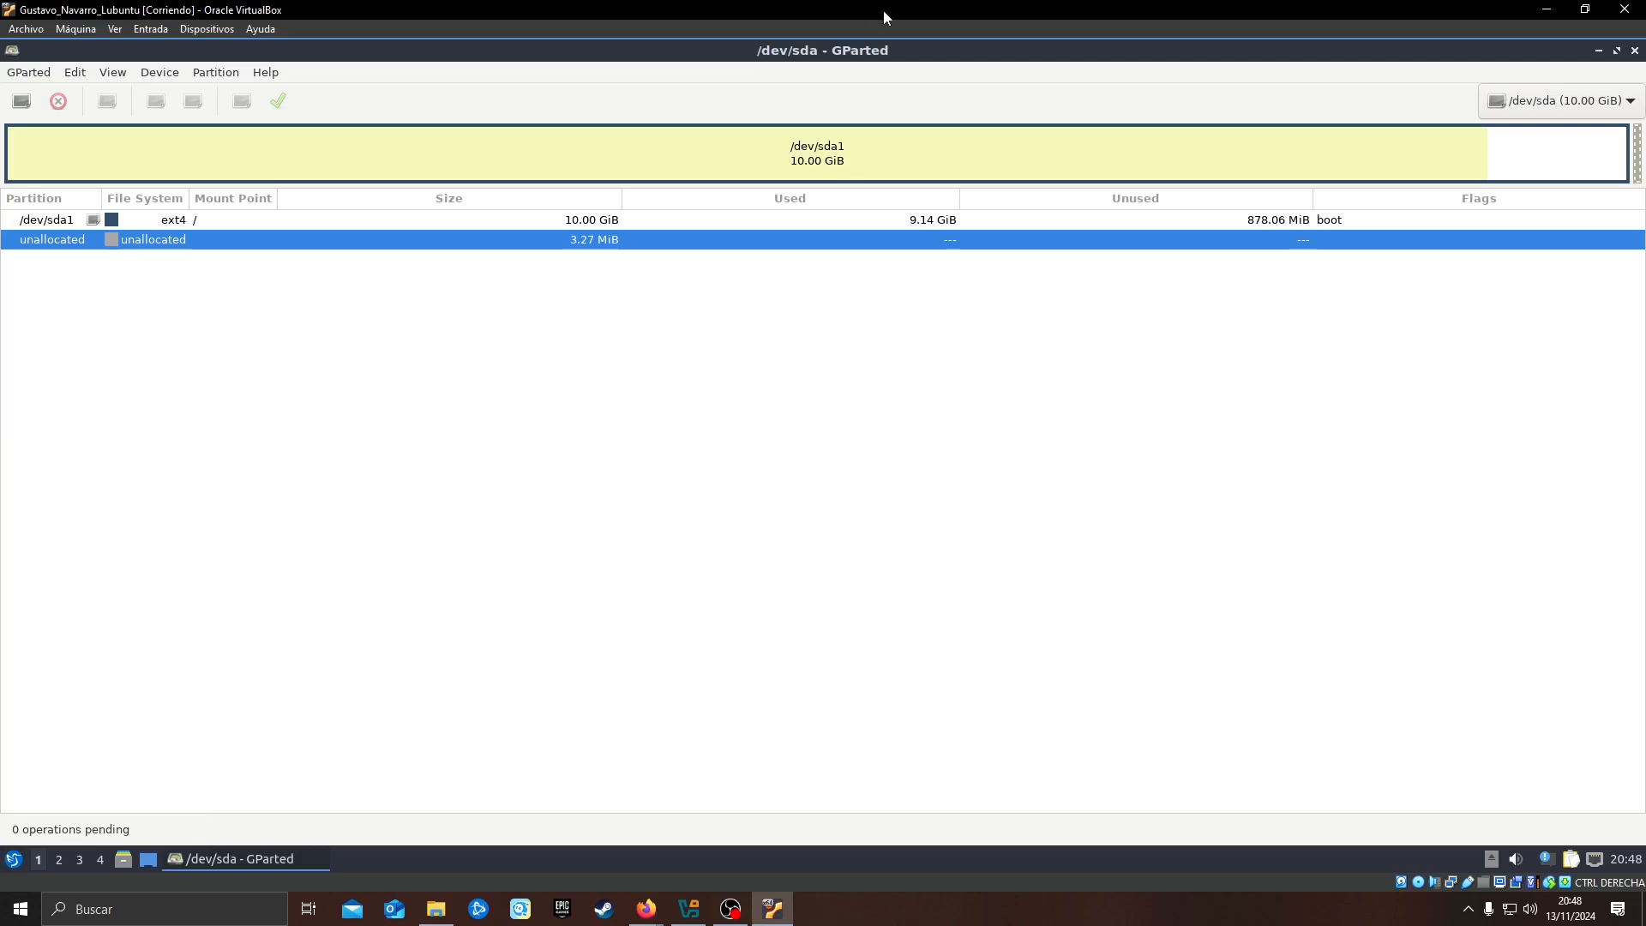
click(13, 860)
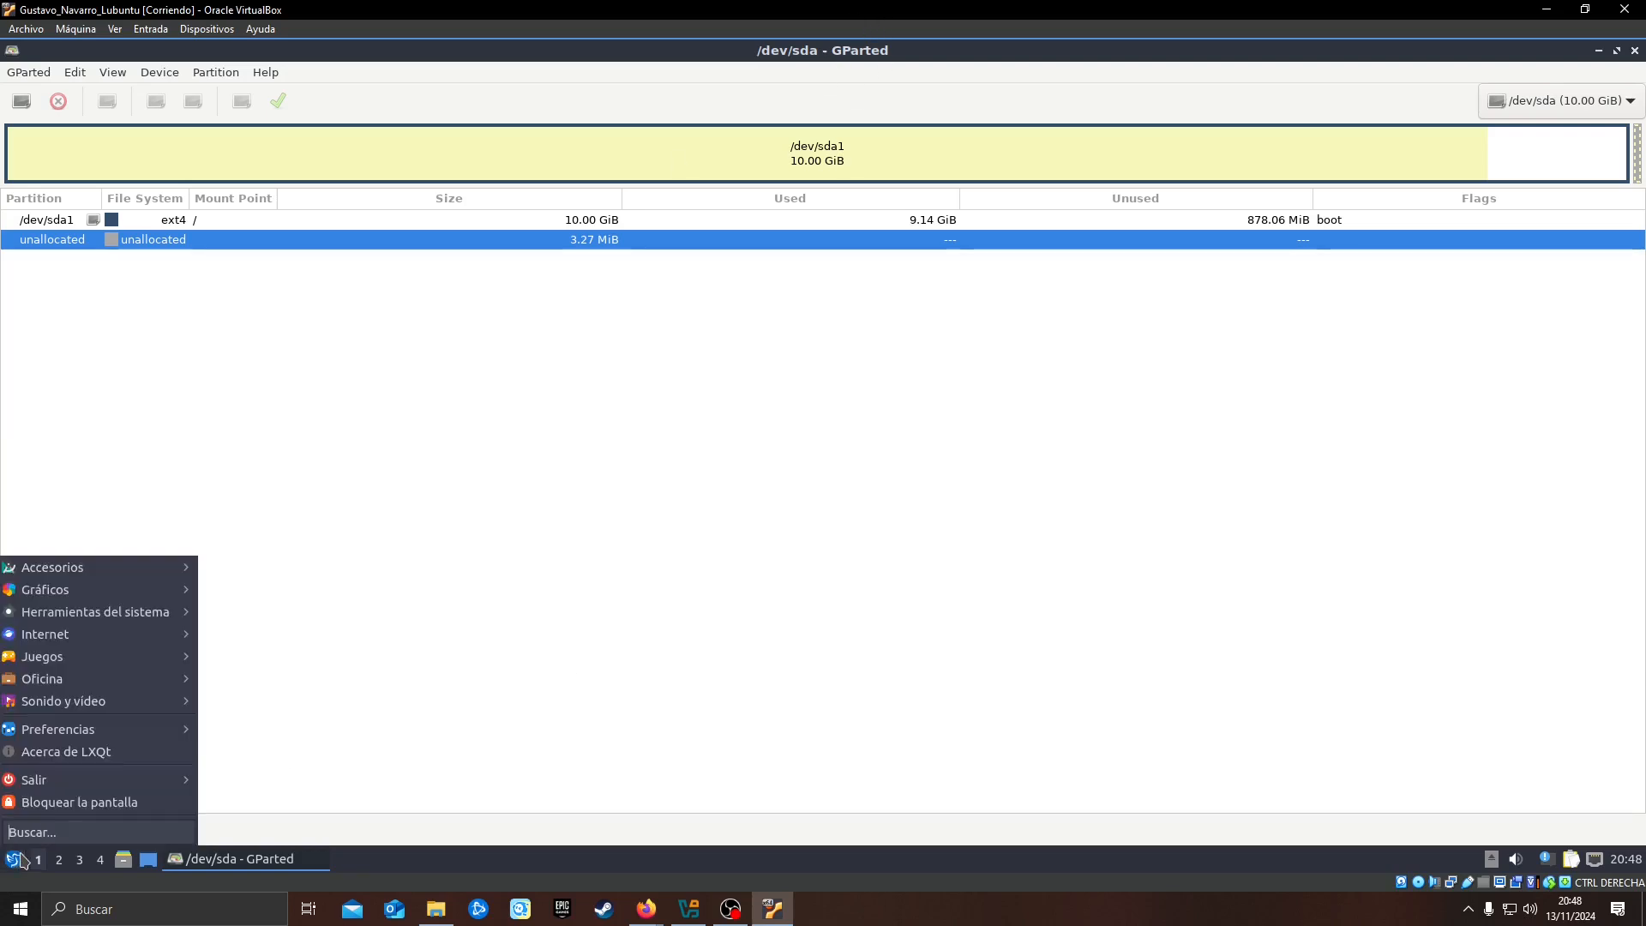
mouse_move(172, 612)
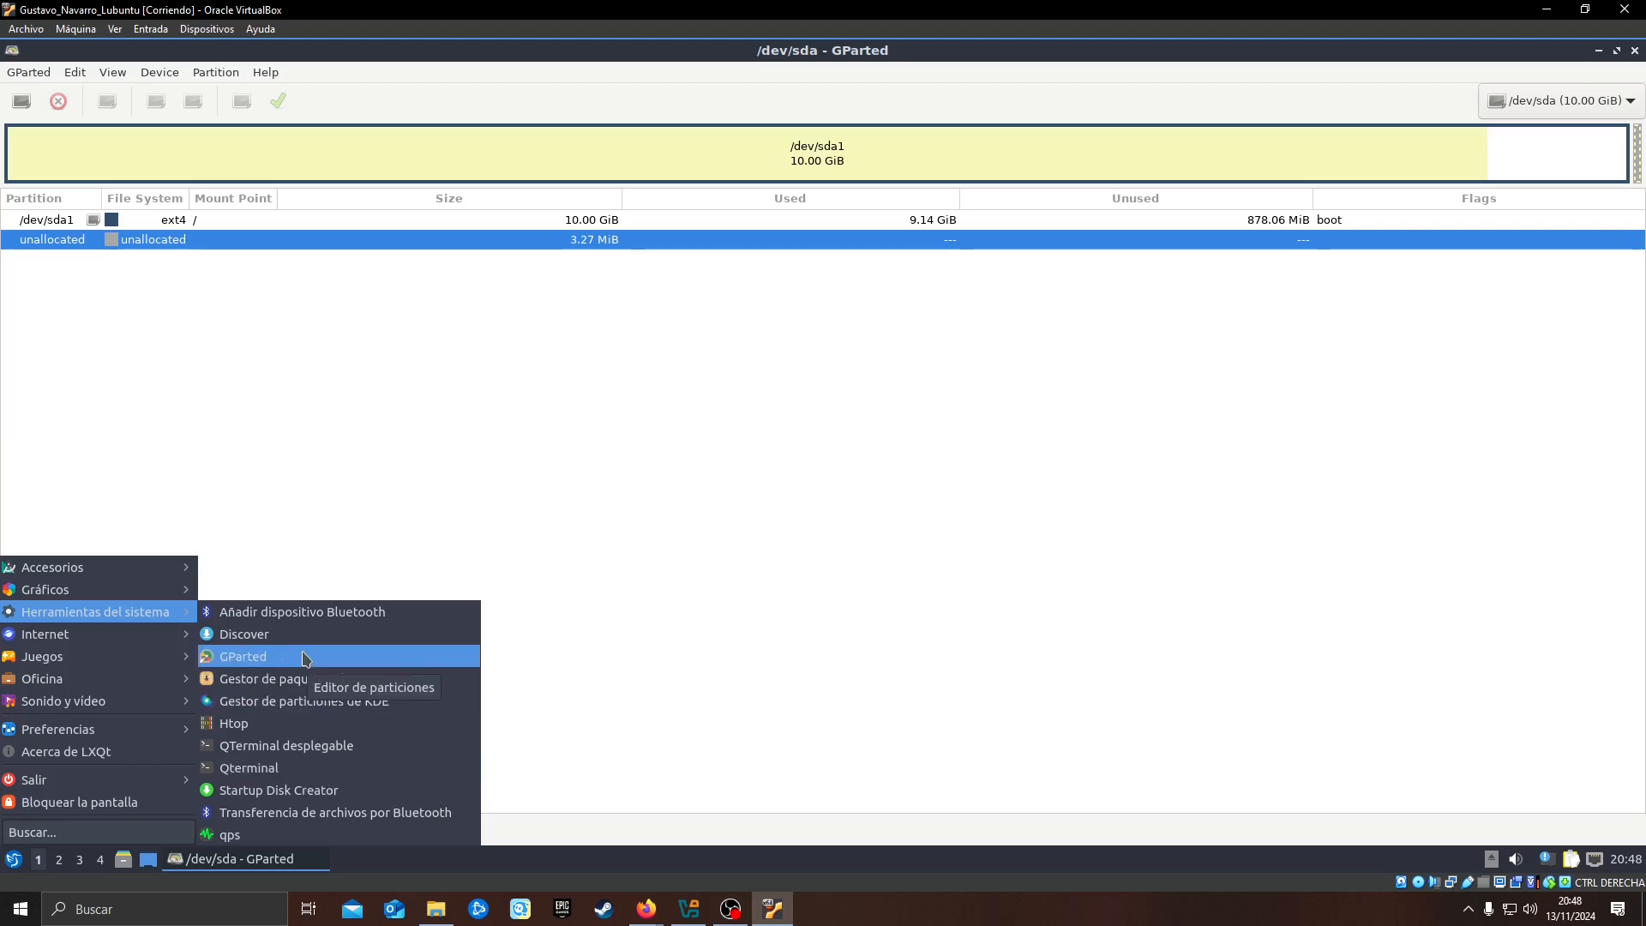
click(879, 634)
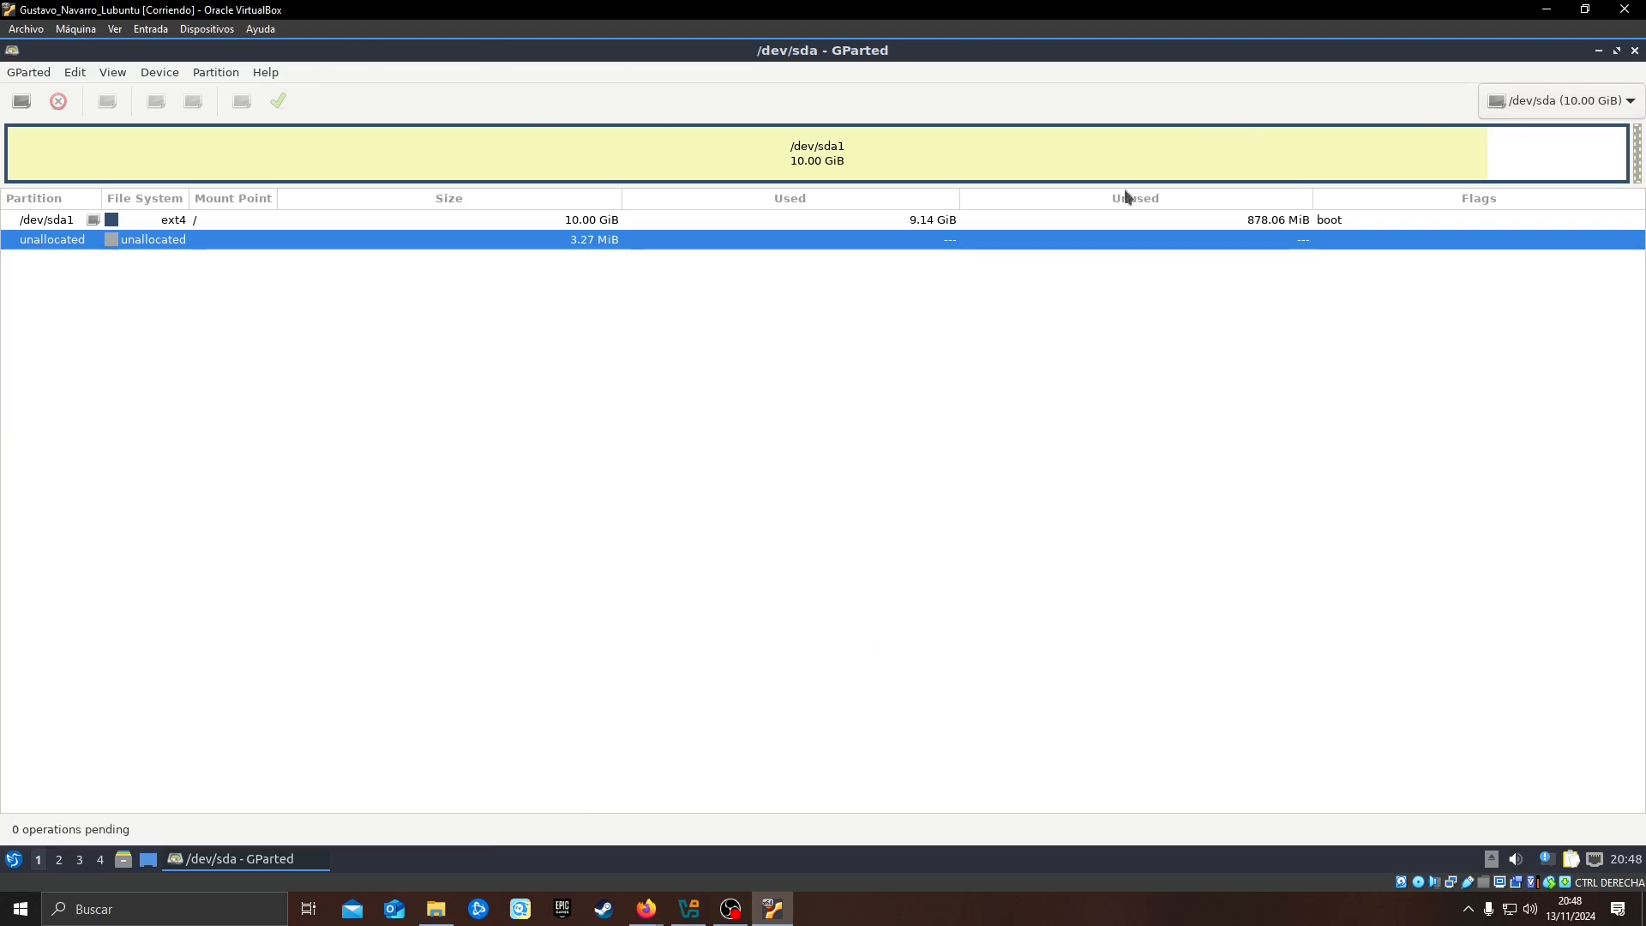
Switch to the disk /dev/sdb and create an msdos partition table on it
click(1501, 109)
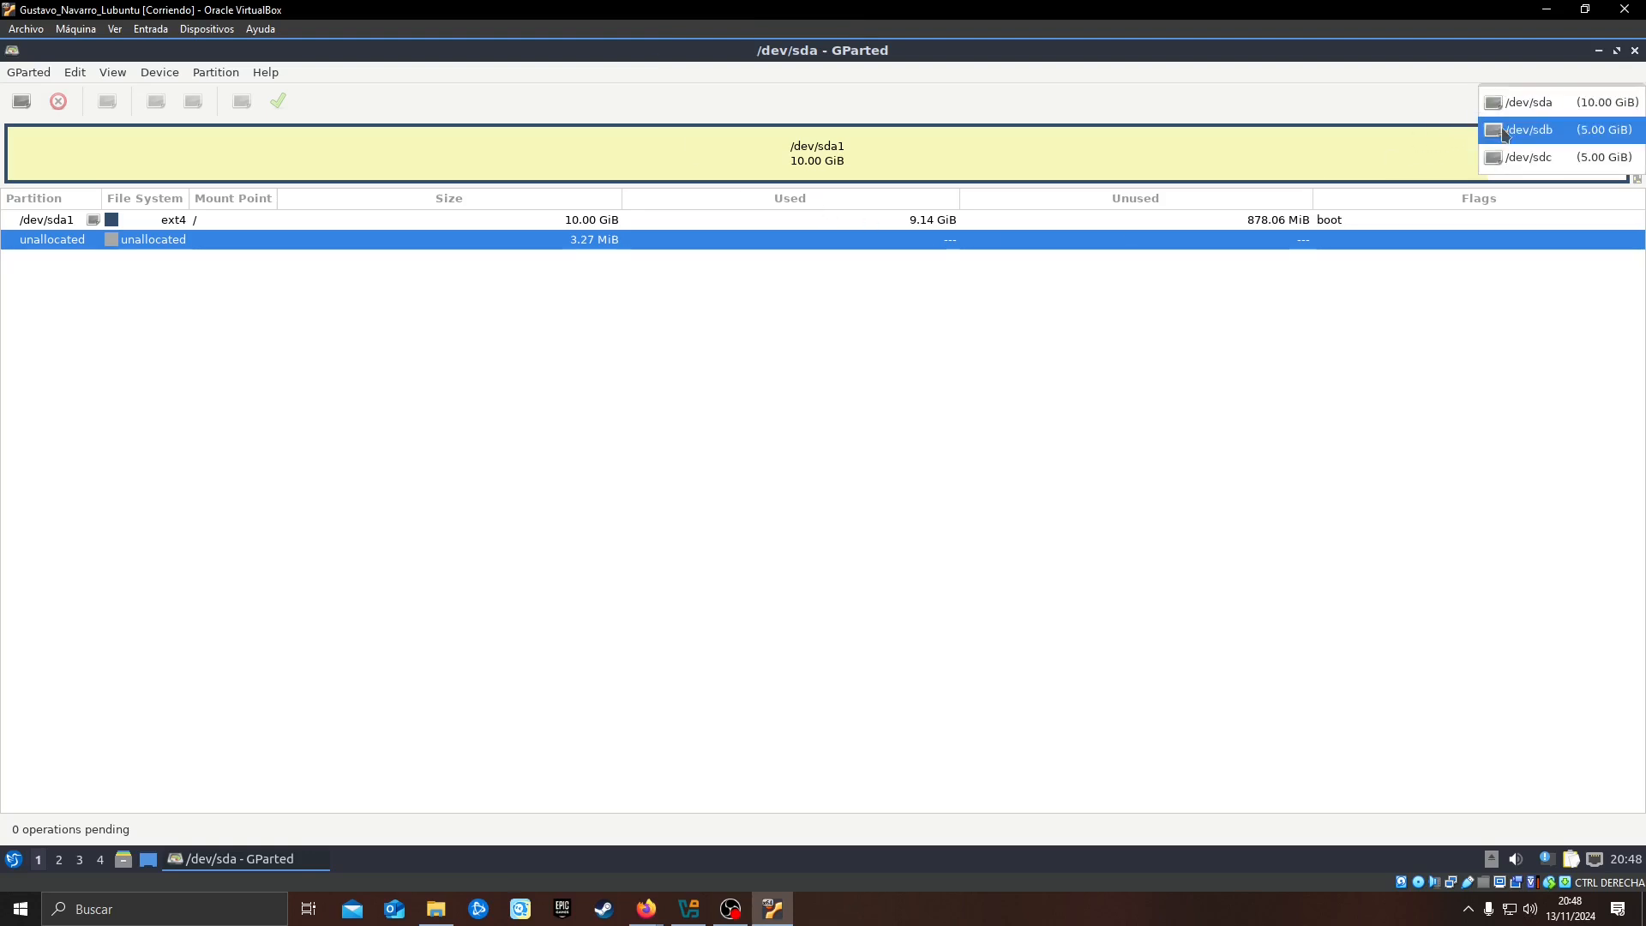
click(1526, 135)
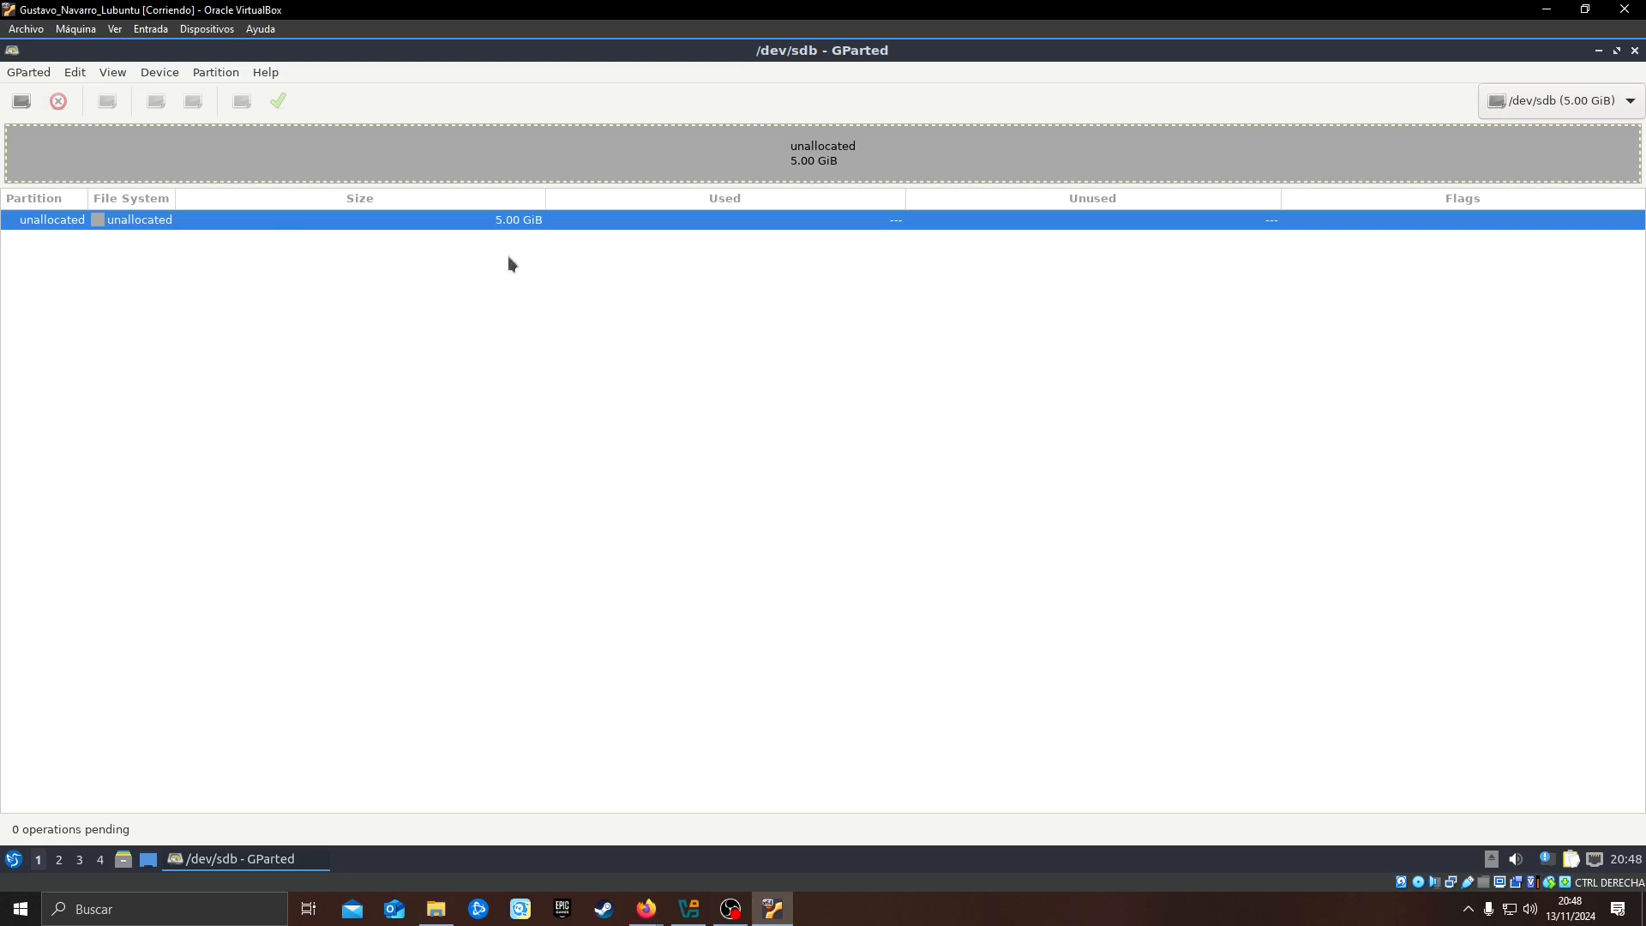
click(212, 80)
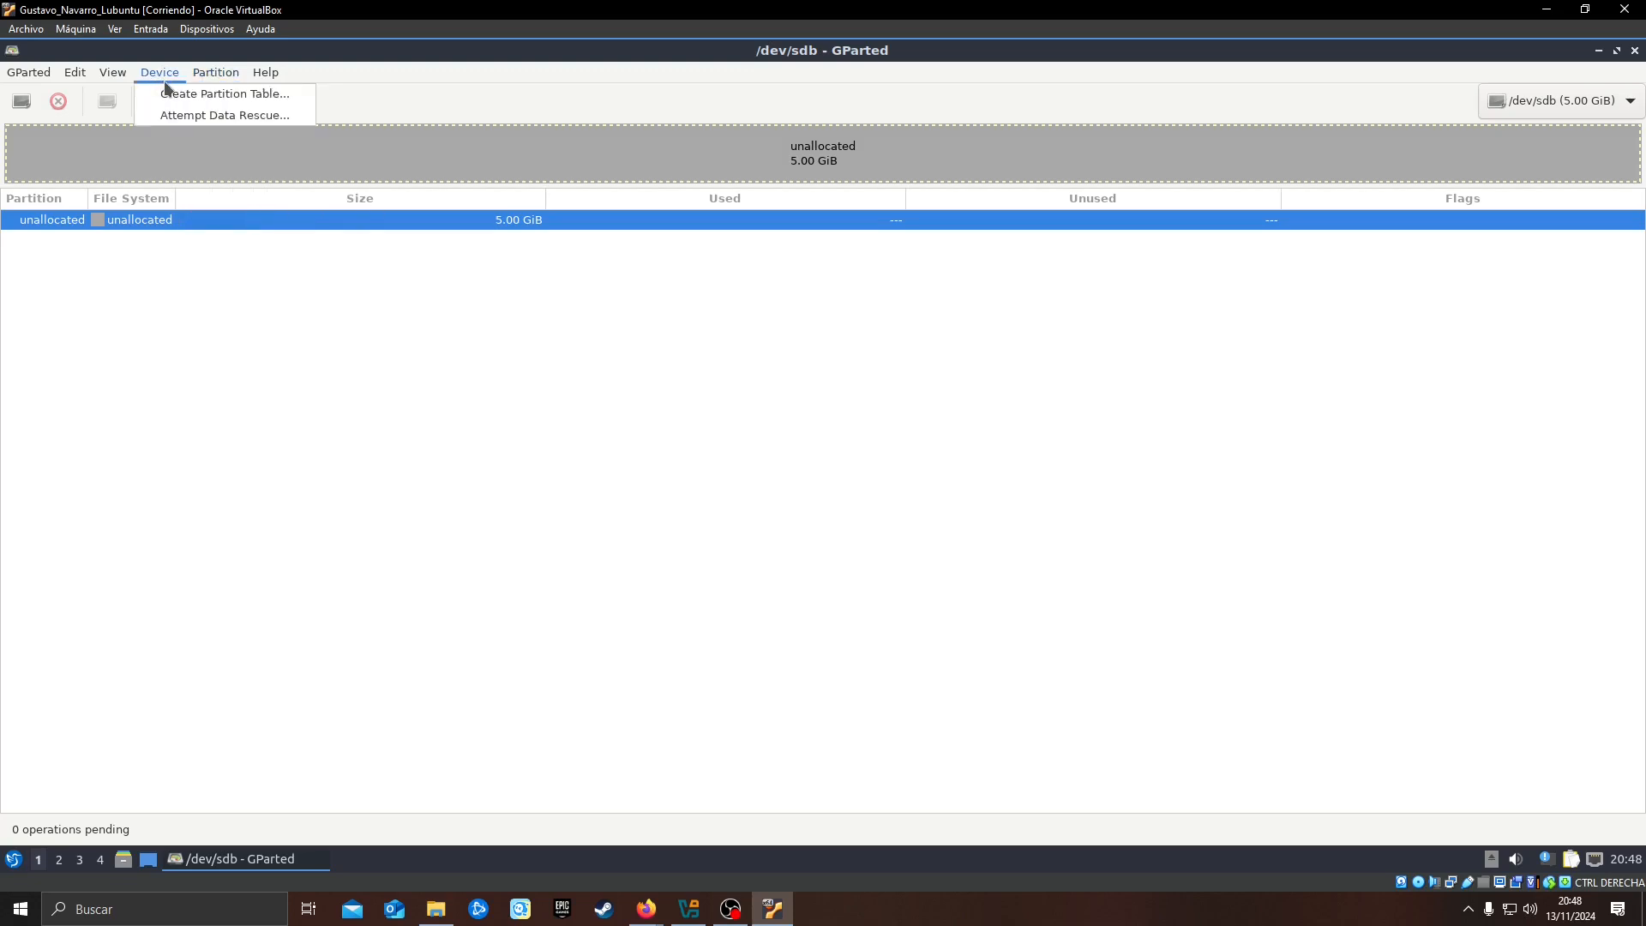
click(184, 95)
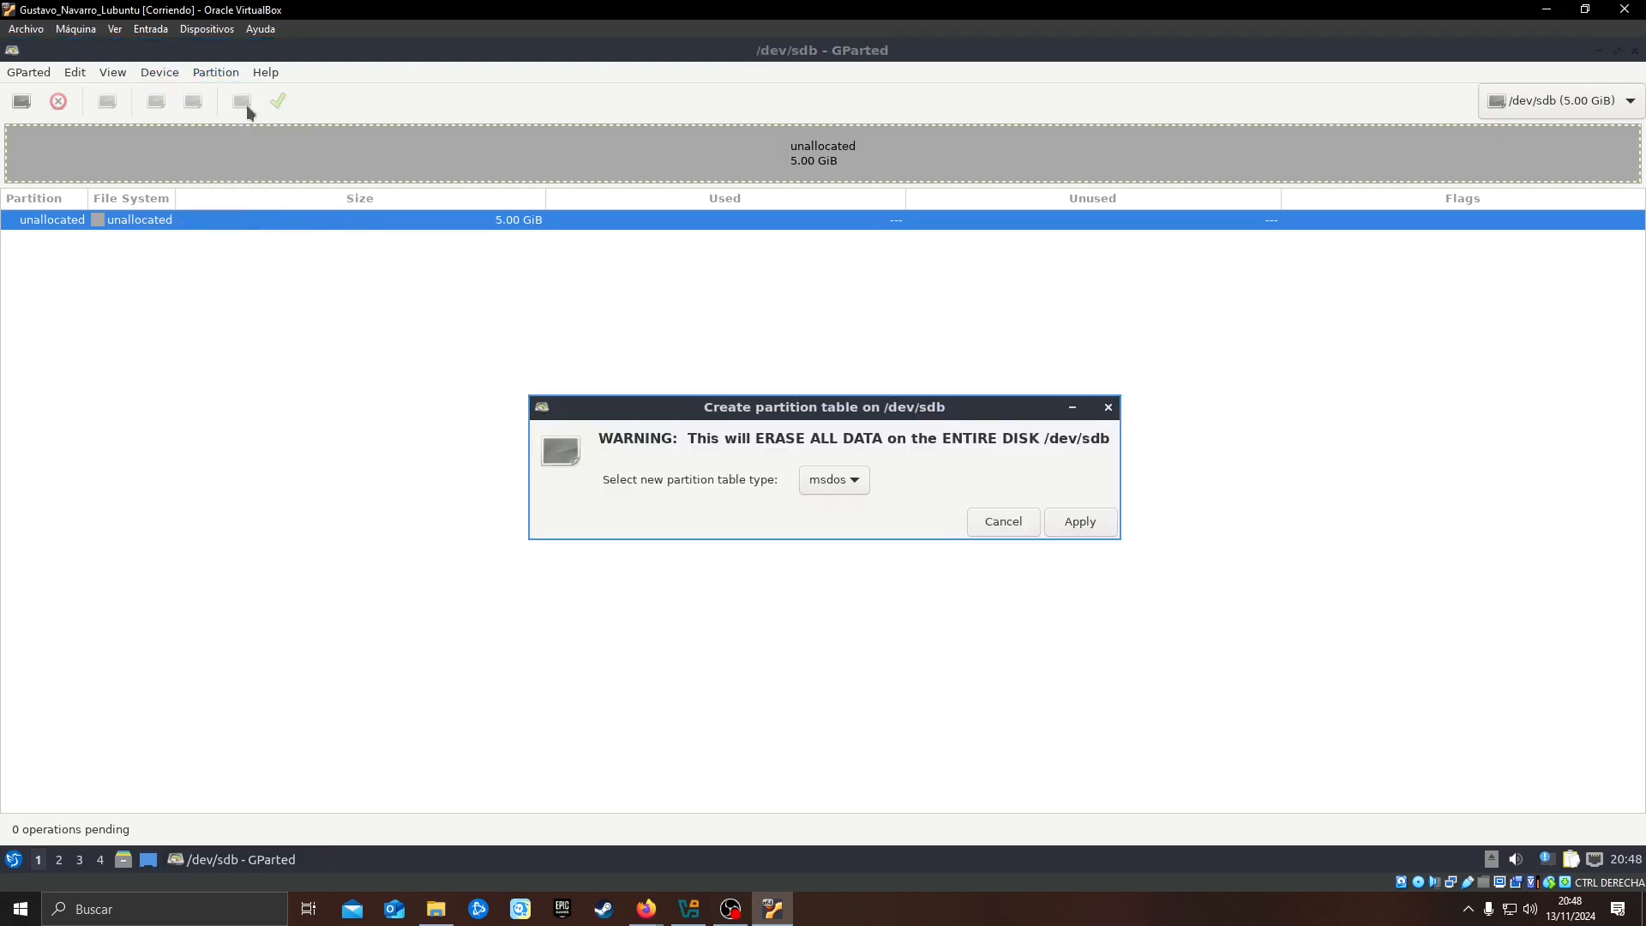
click(1078, 521)
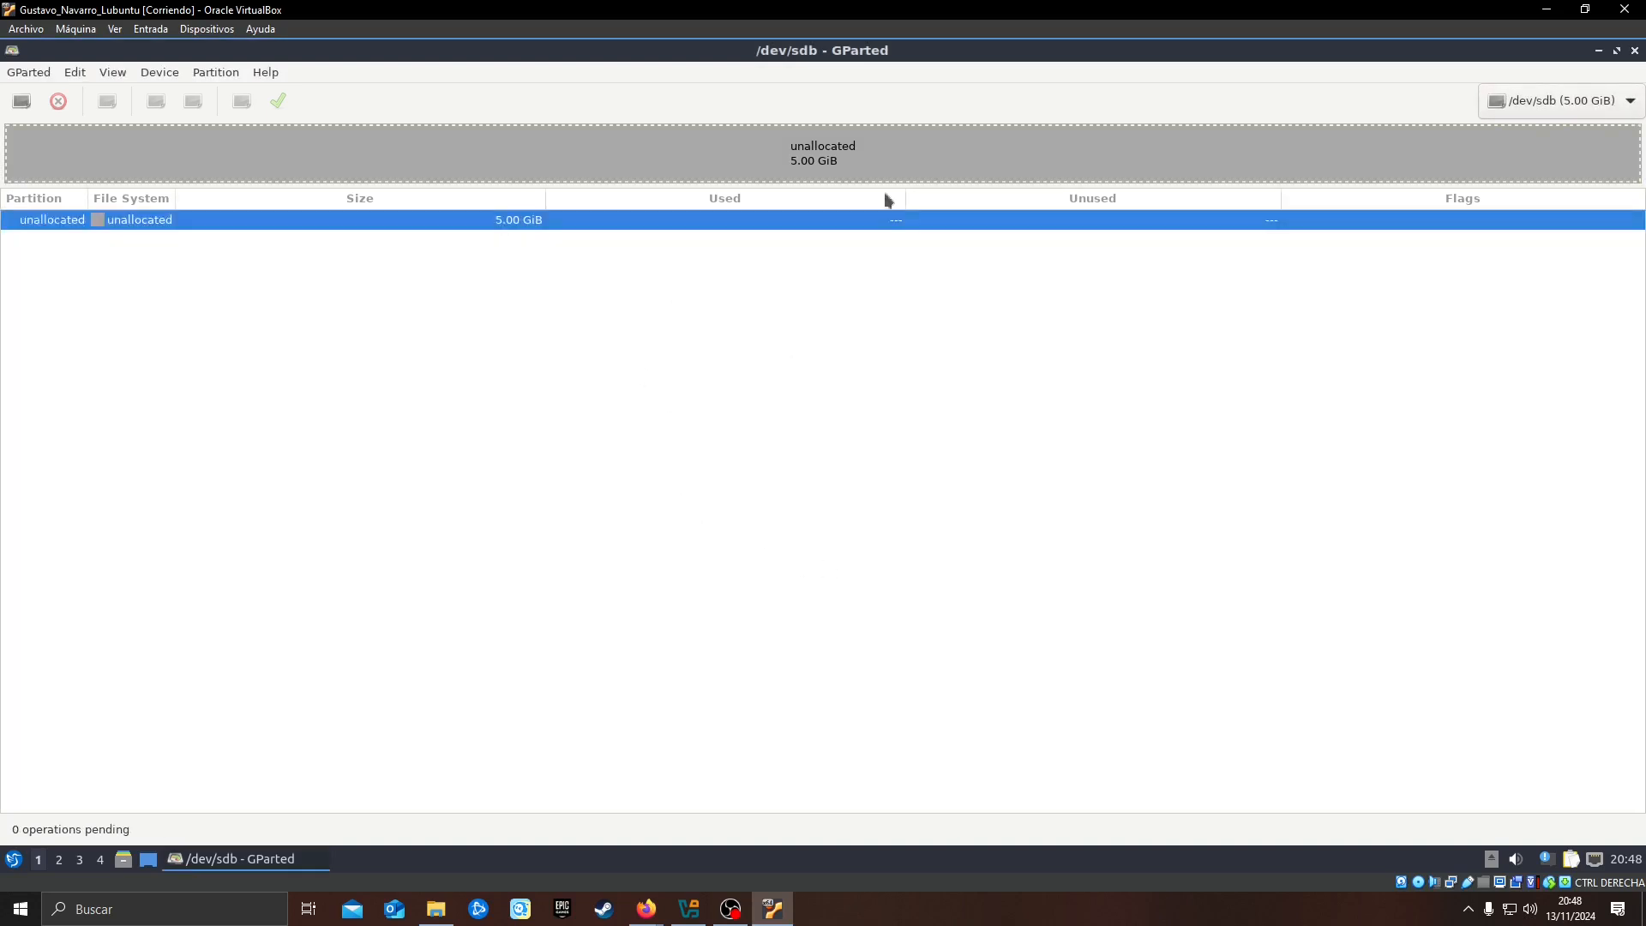
Start a new partition in the unallocated space of /dev/sdb and set its size to 1000 MiB
right_click(630, 152)
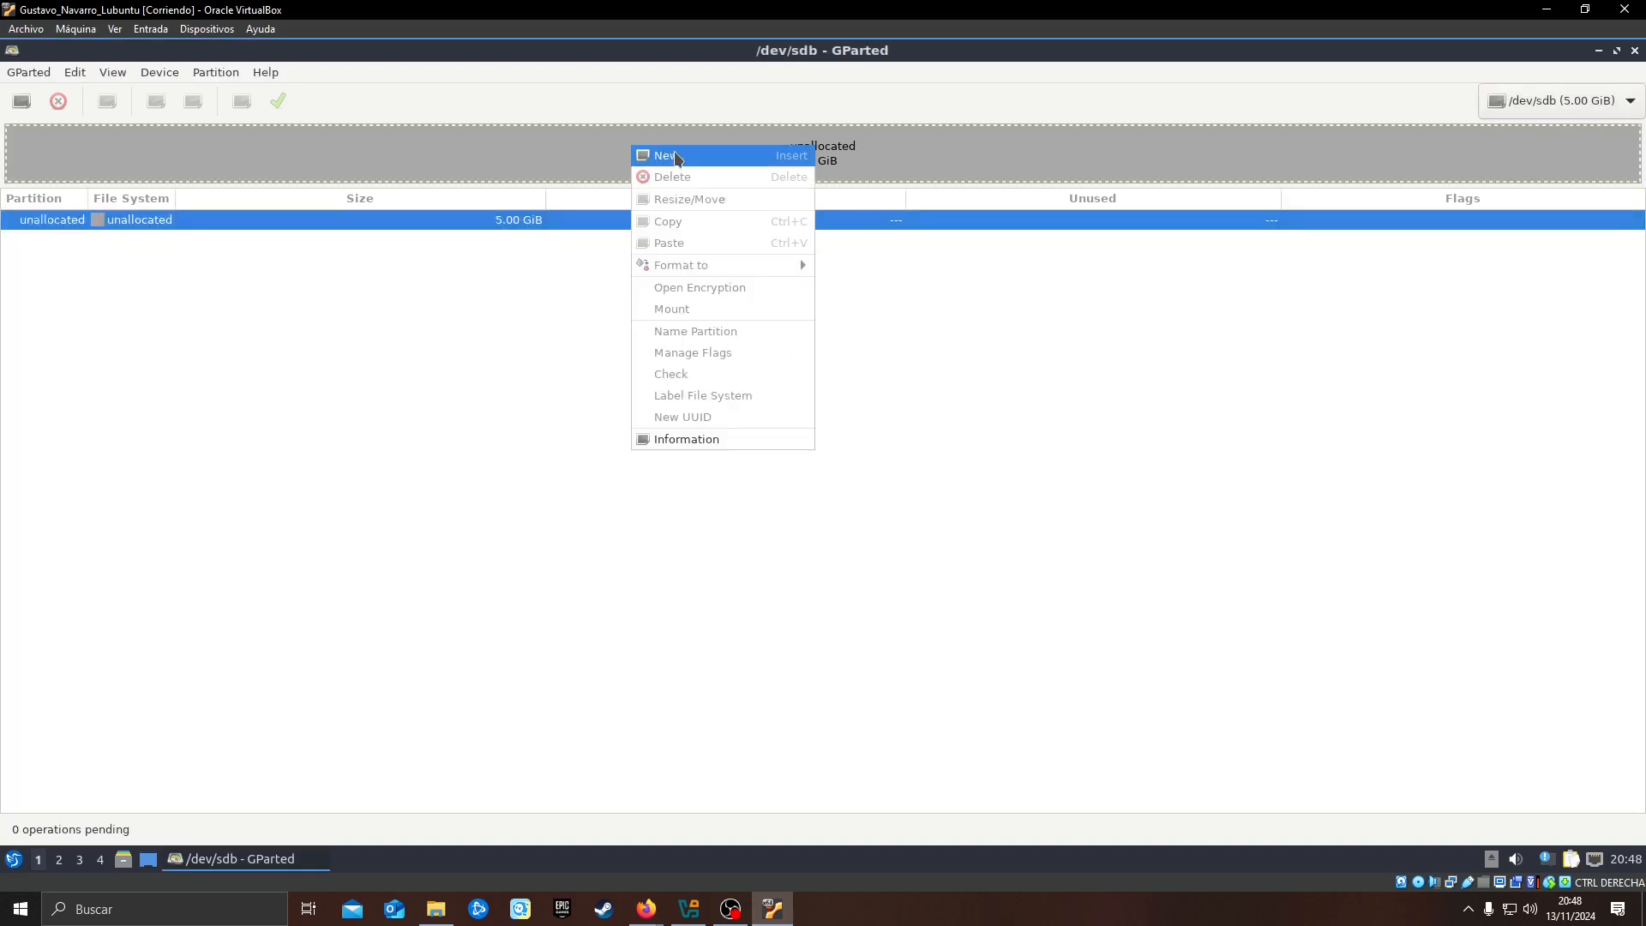
click(710, 158)
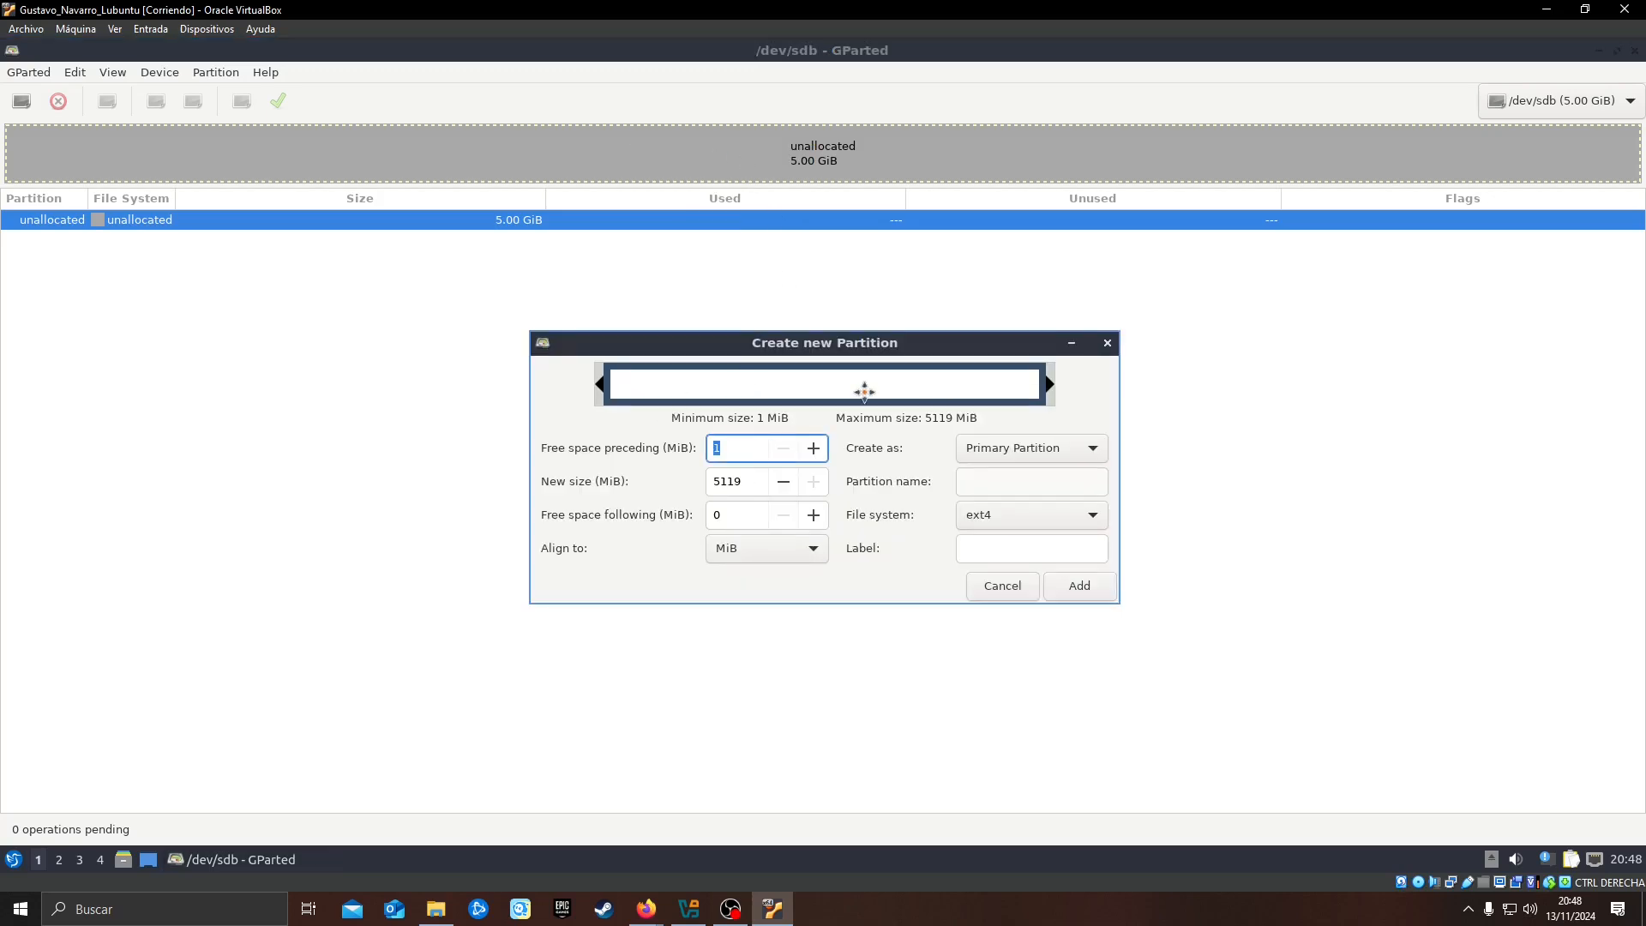
double_click(757, 487)
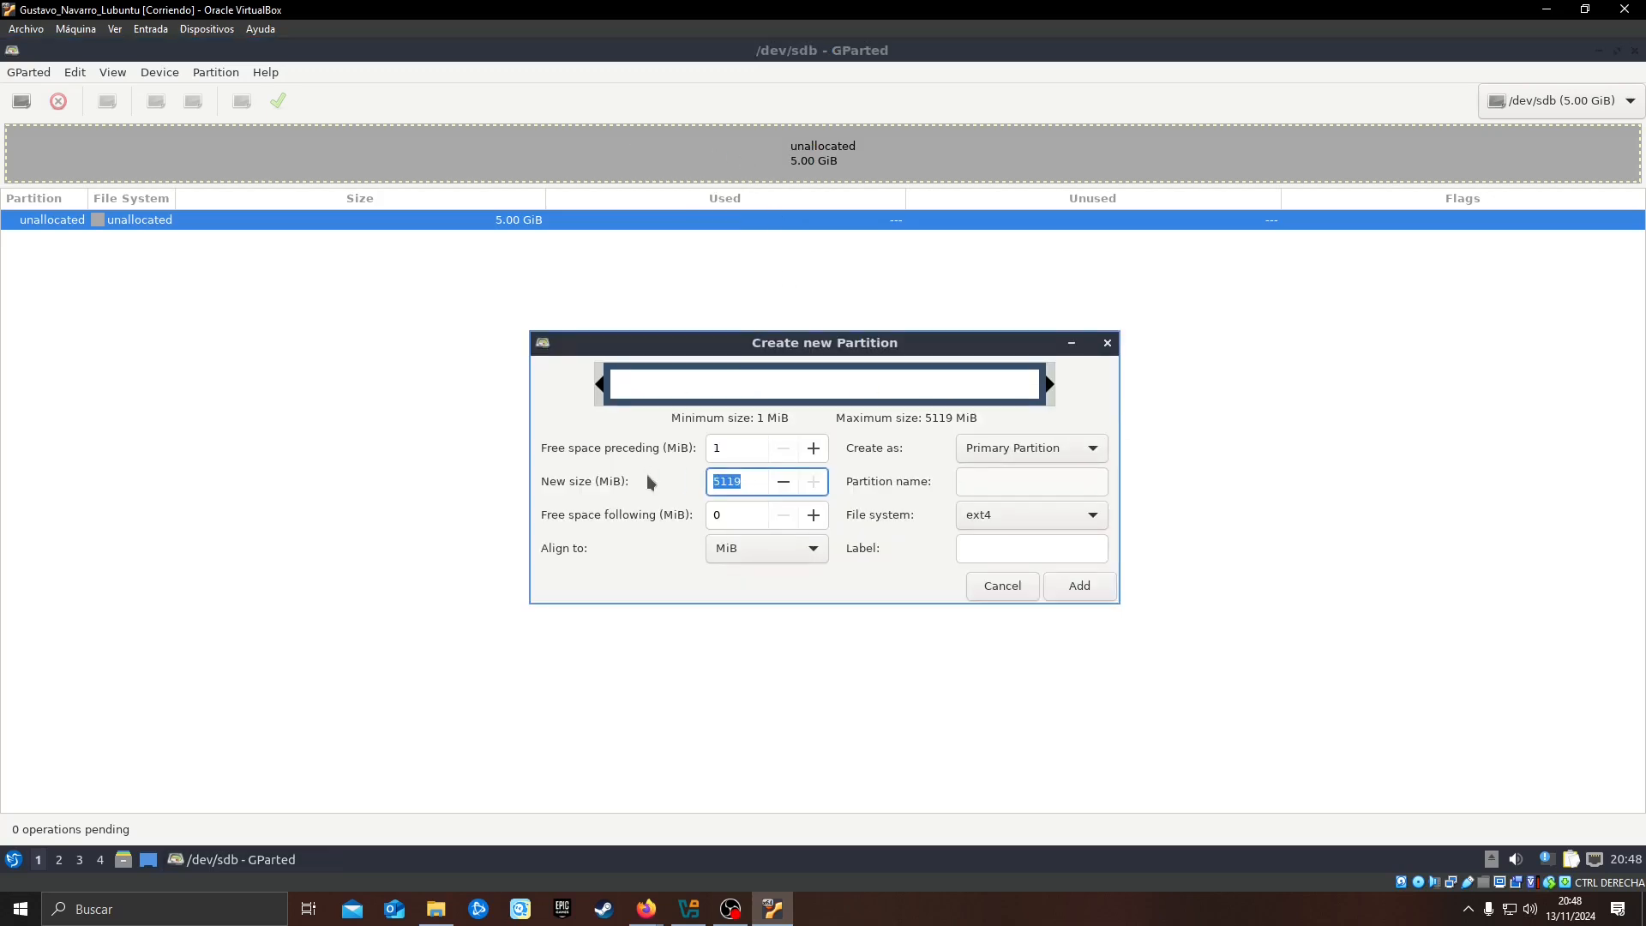
text(1000)
click(751, 515)
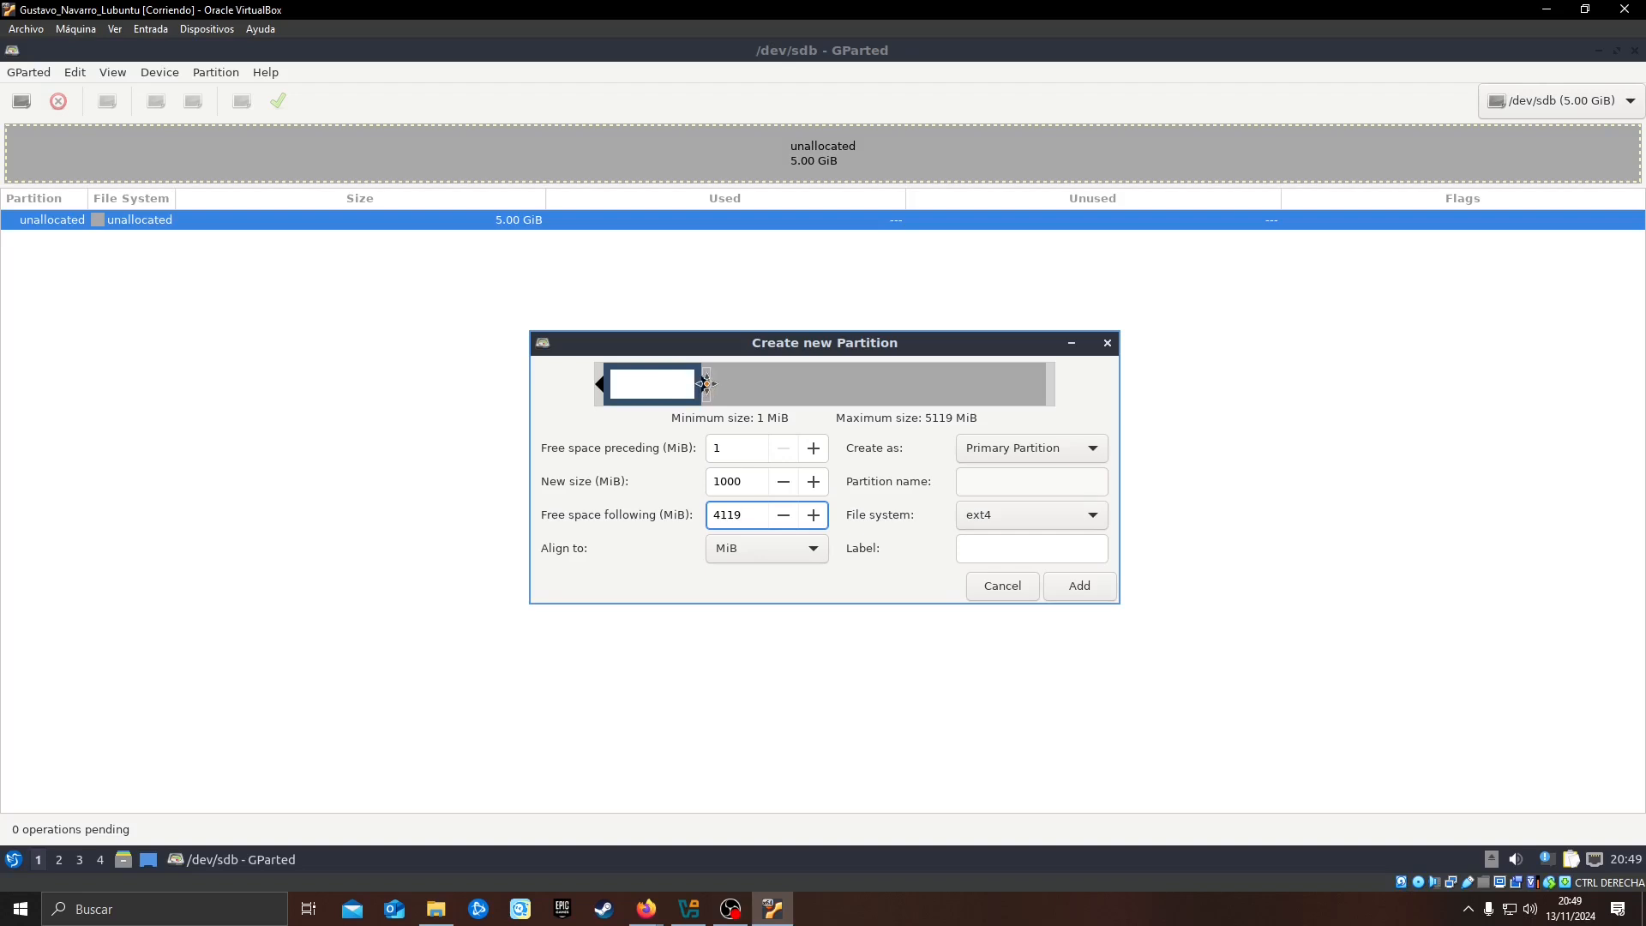
drag(623, 379, 595, 398)
Make it a primary partition with the ext2 file system and the label Particion1, and add it to the pending operations
click(1046, 449)
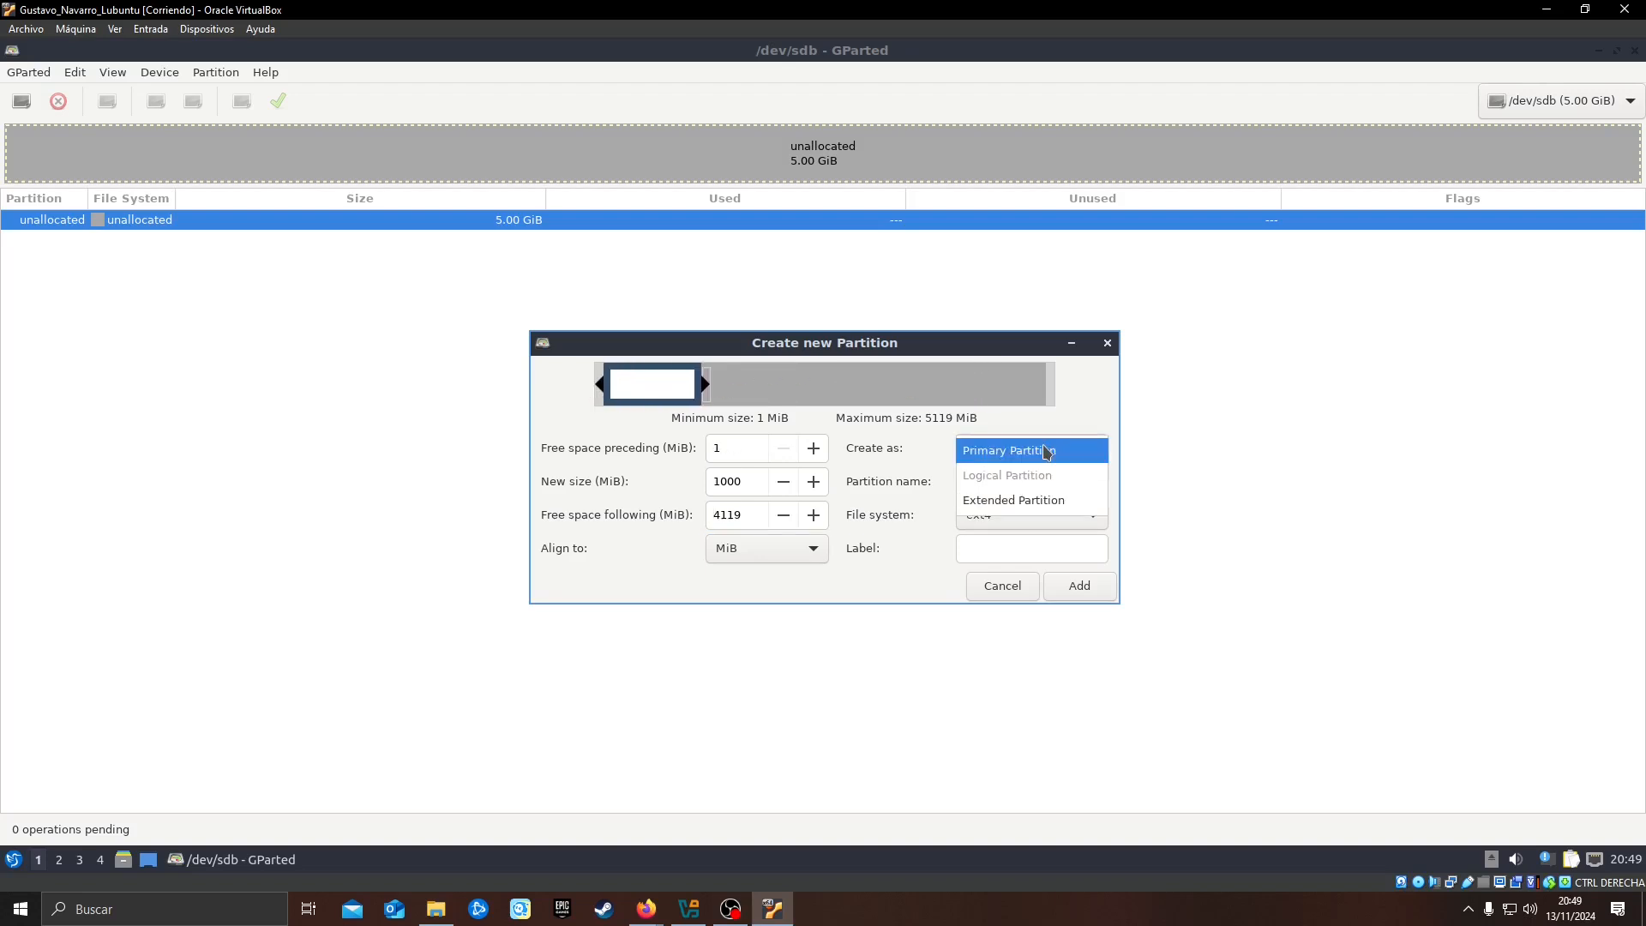
click(1017, 457)
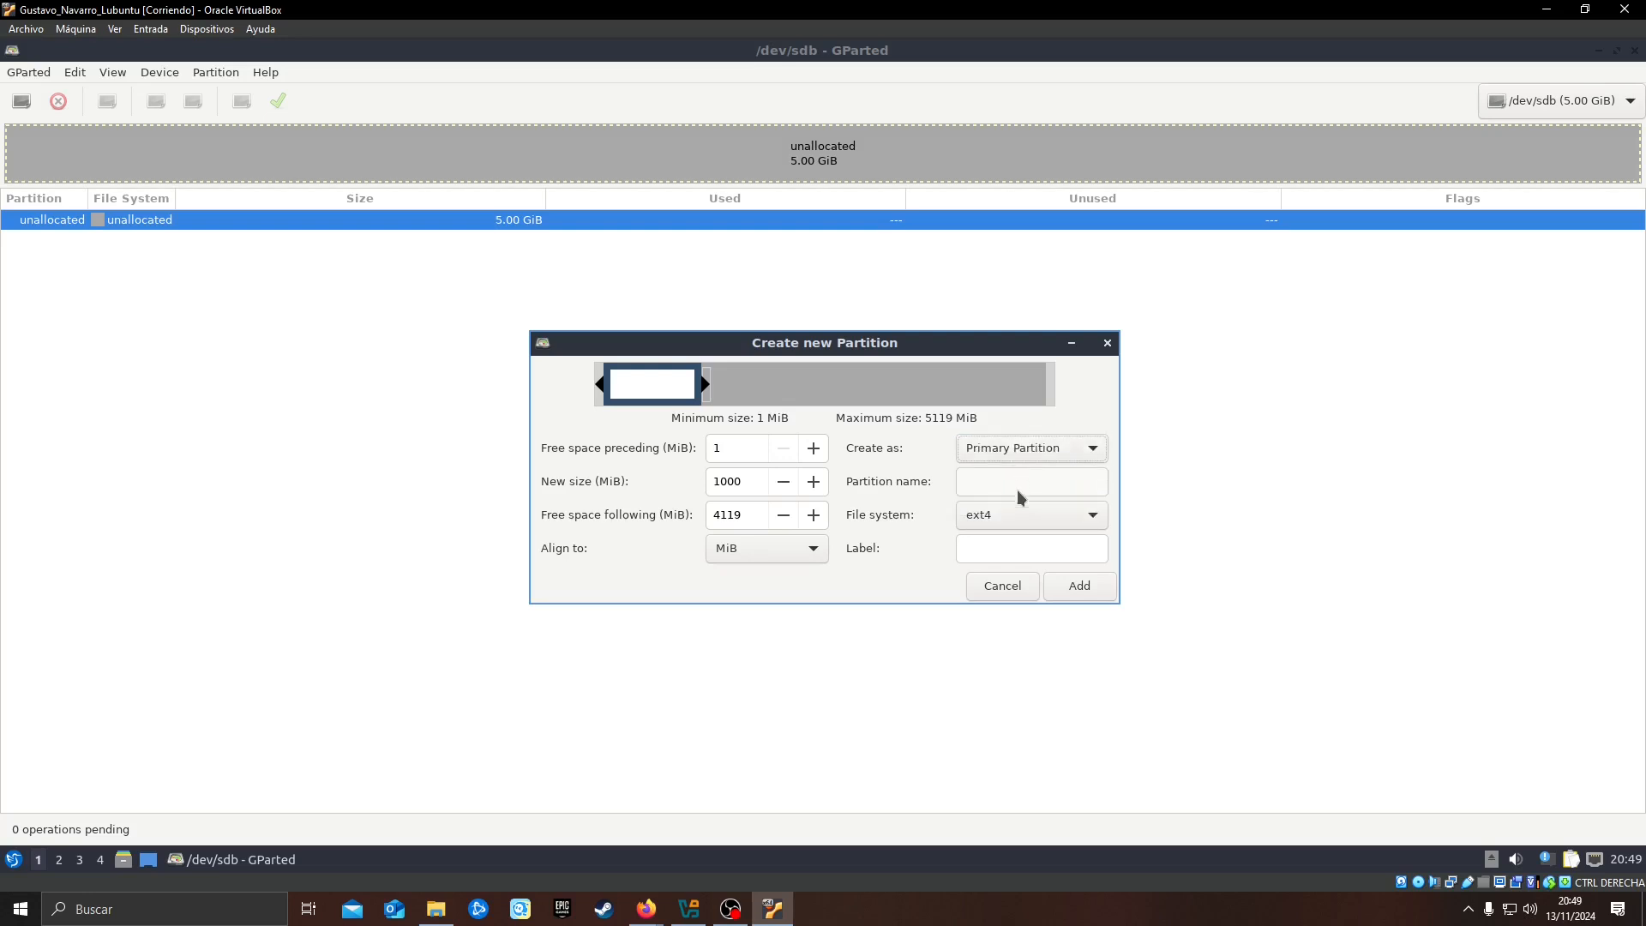
click(1017, 516)
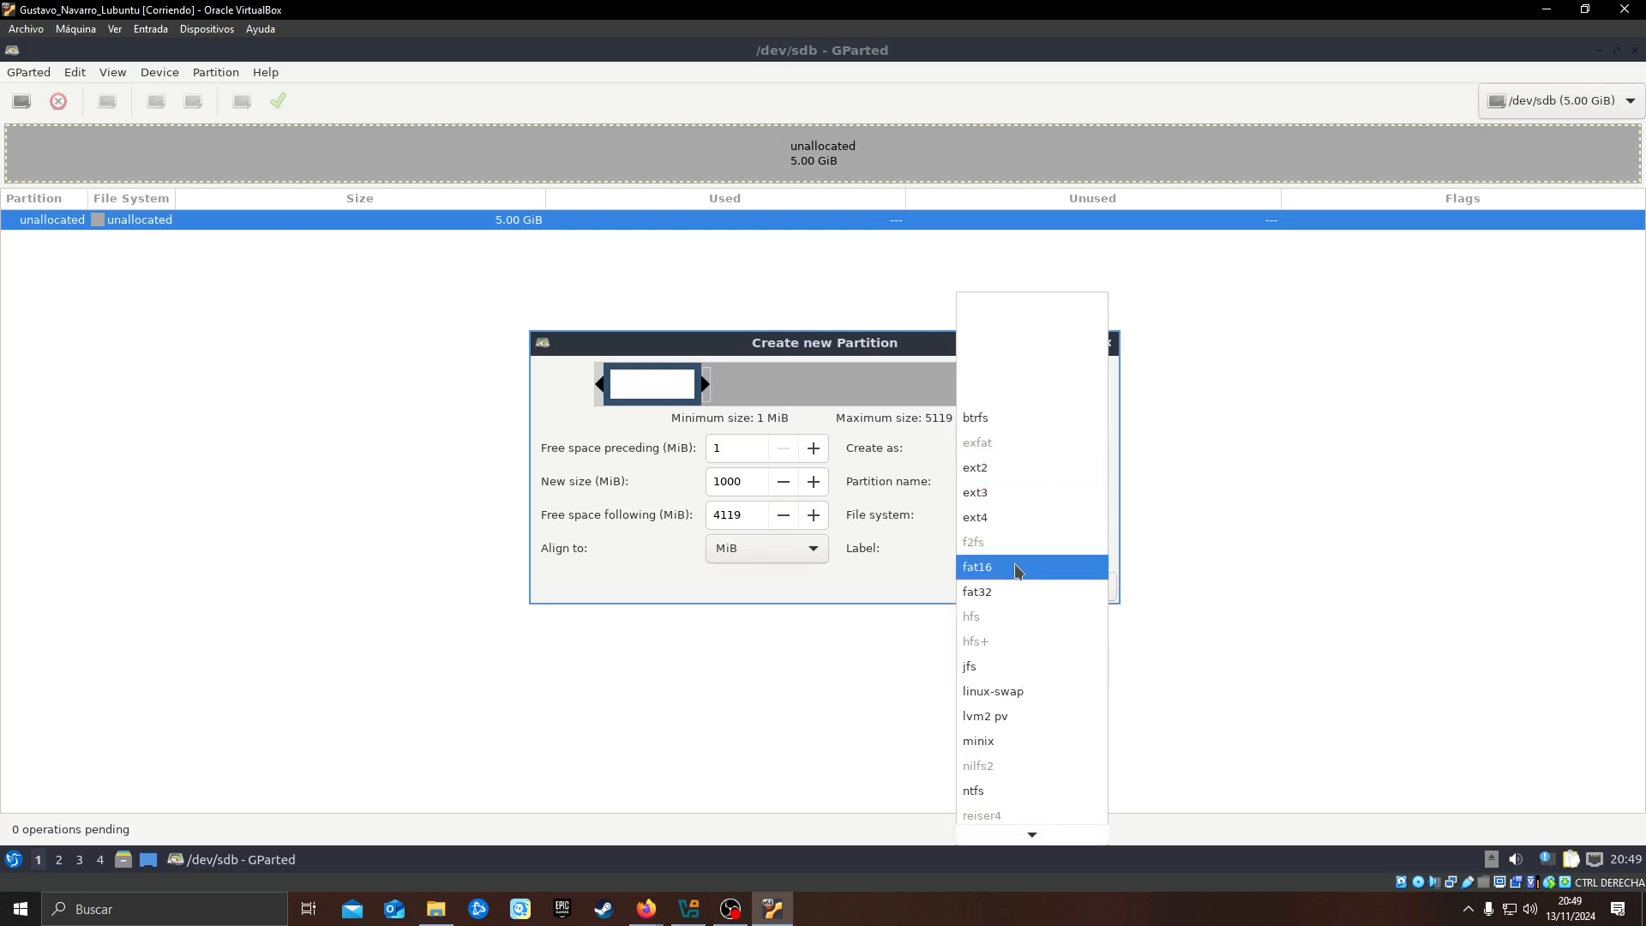
click(1014, 474)
click(1000, 545)
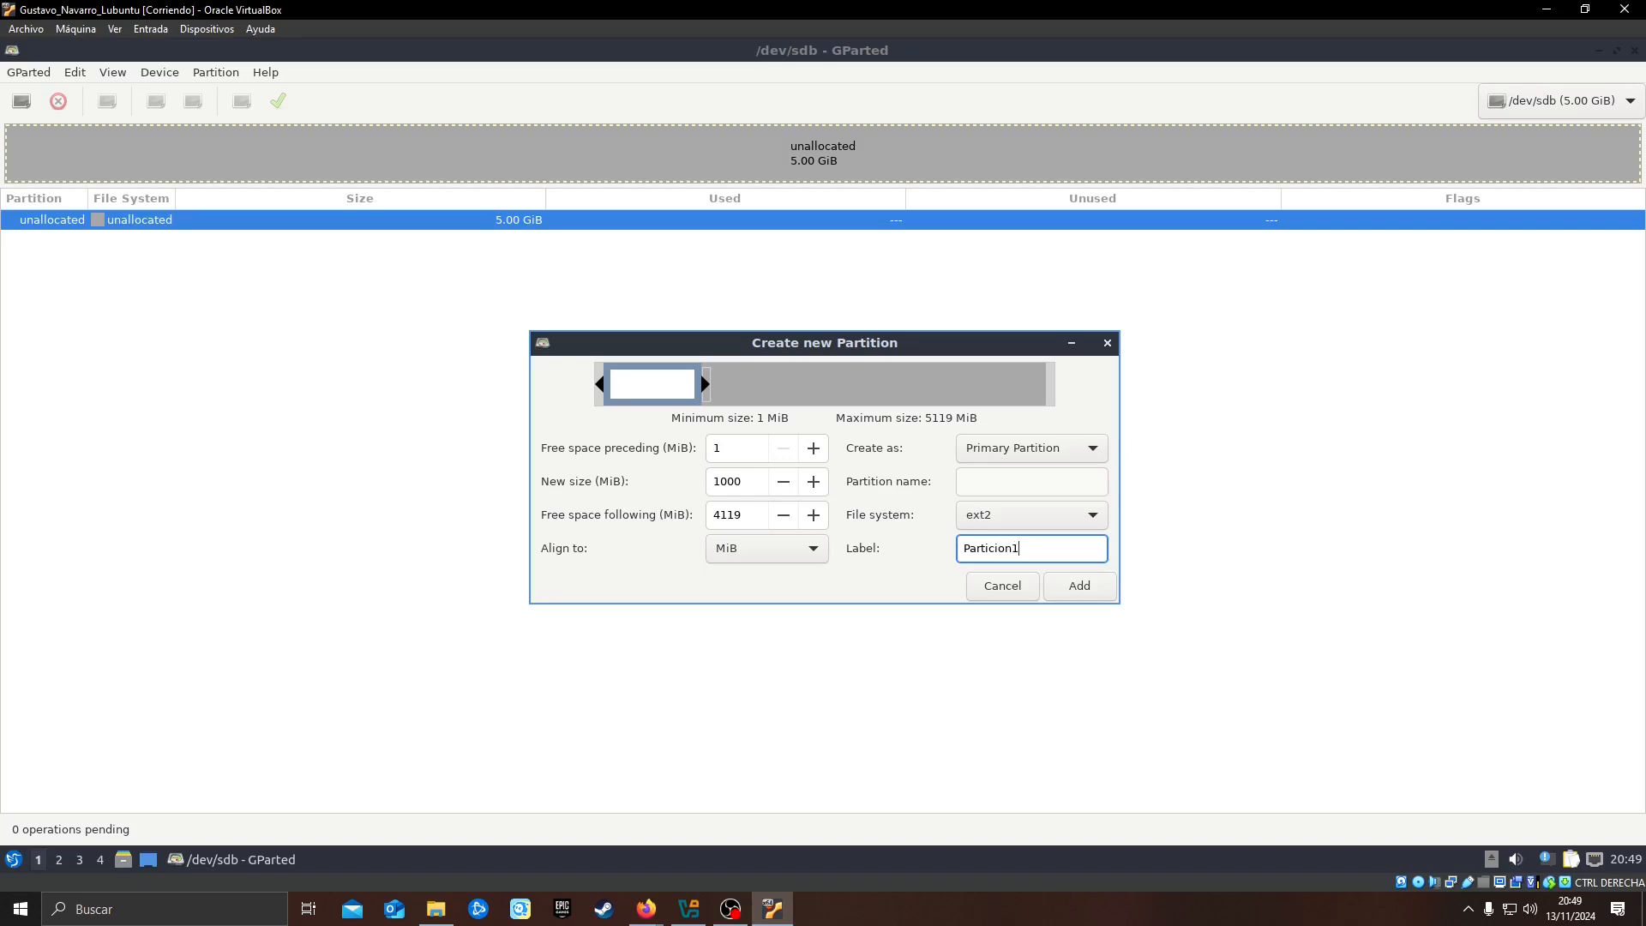
click(1077, 583)
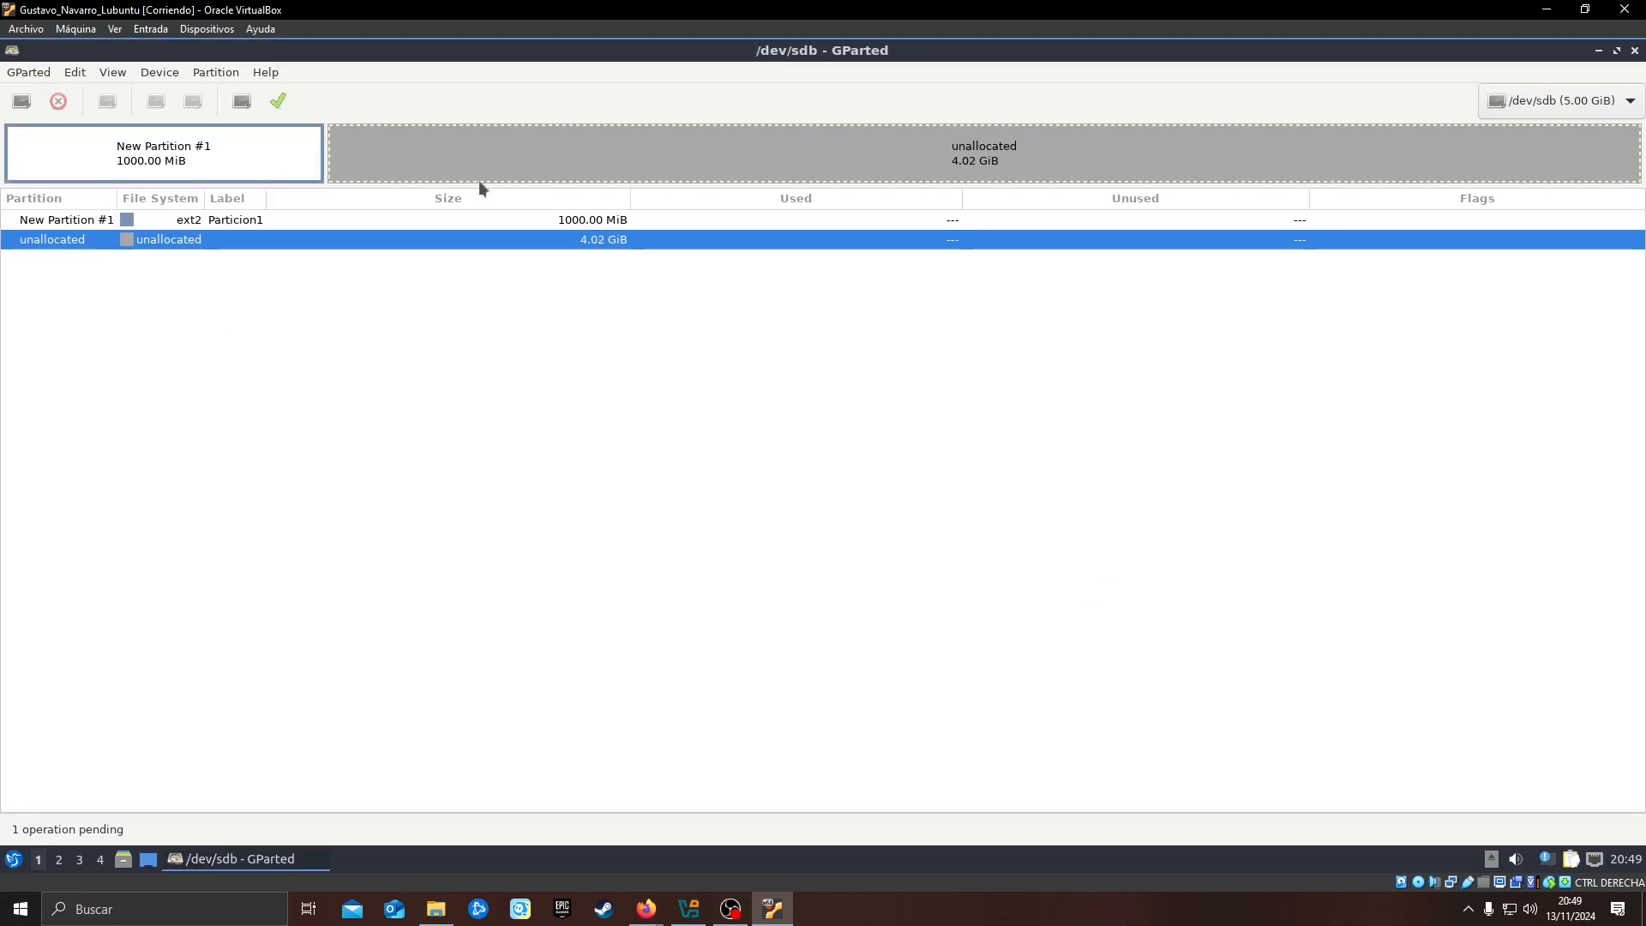
Add a second primary partition of 1000 MiB in the unallocated space, with ext4 and the label Particion2
right_click(477, 152)
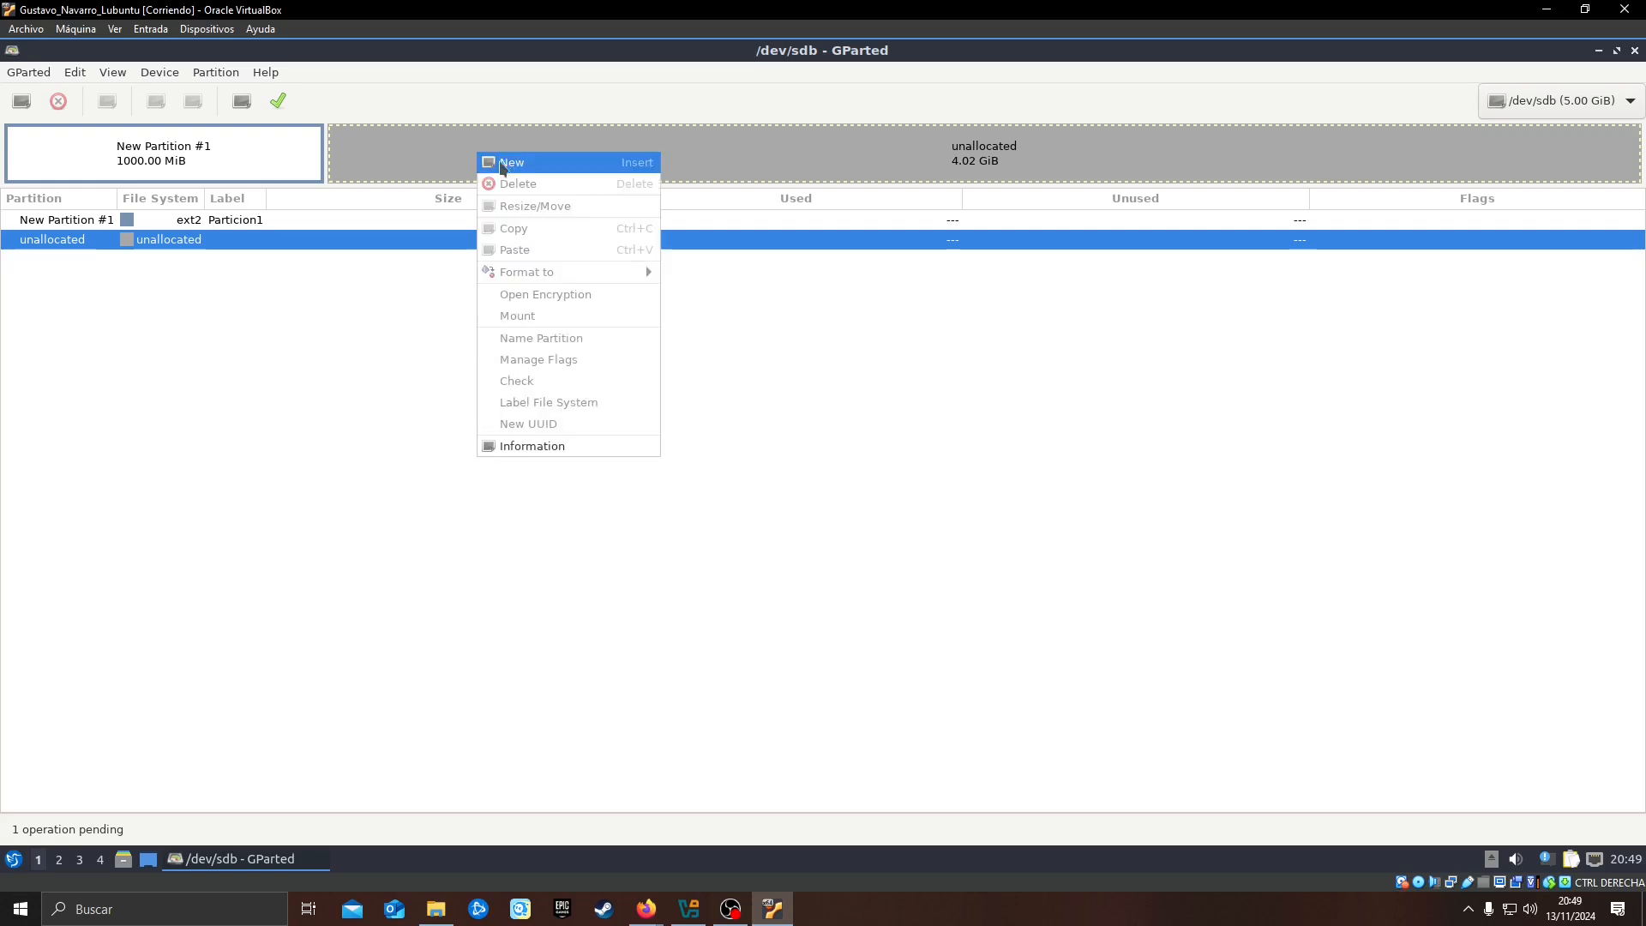
click(538, 164)
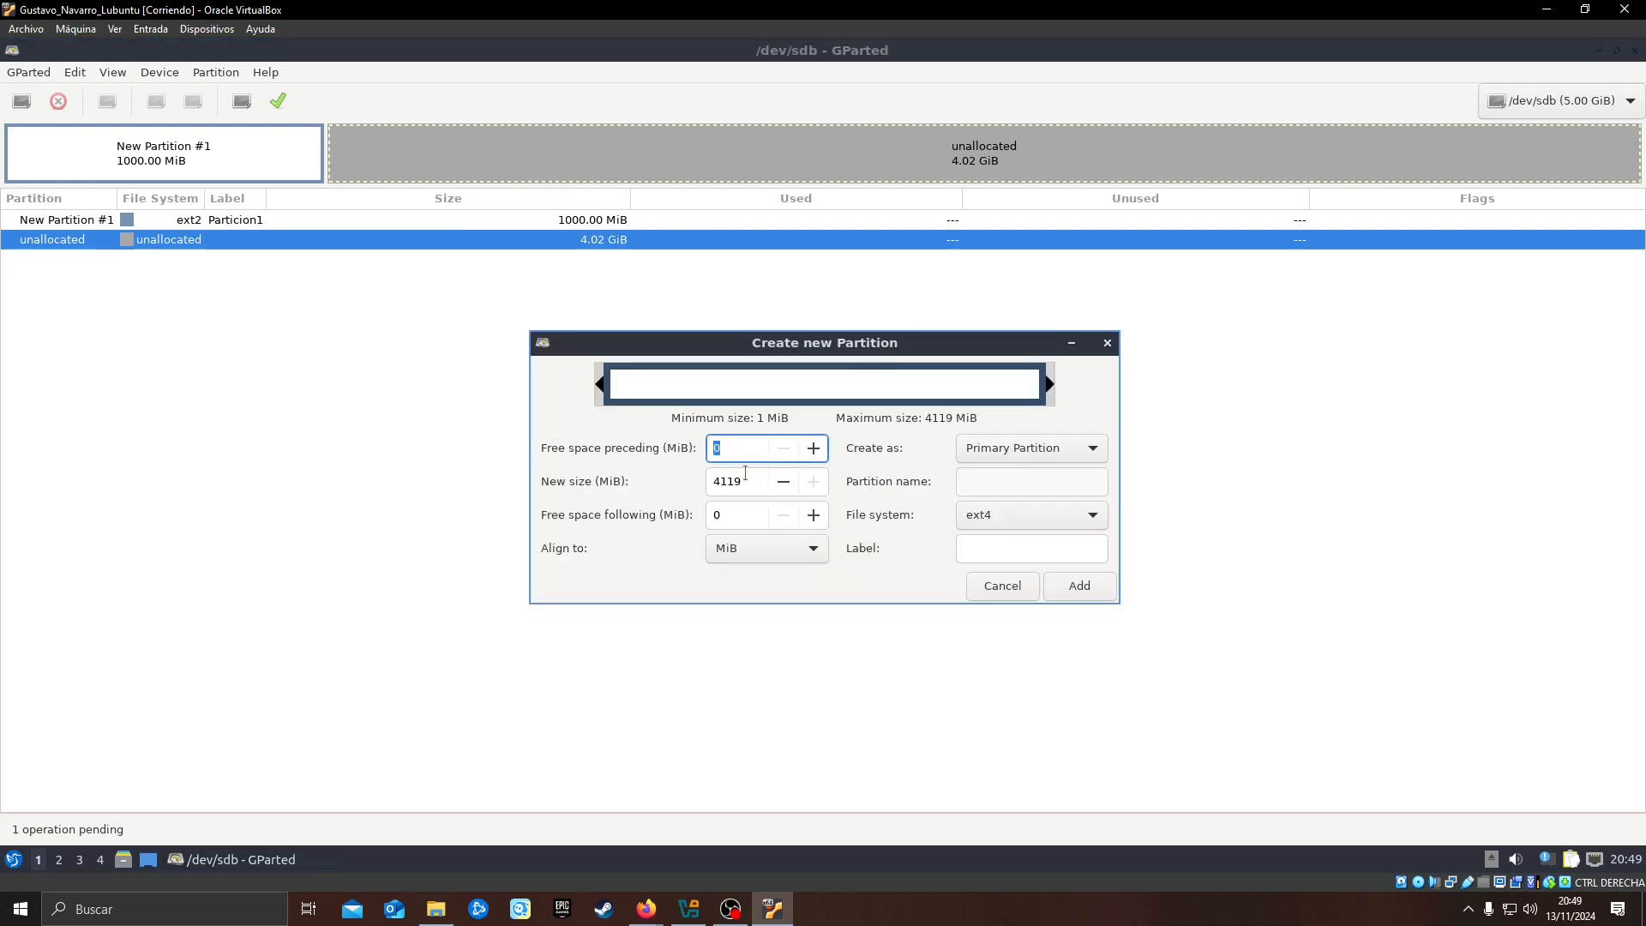
double_click(756, 485)
text(1000)
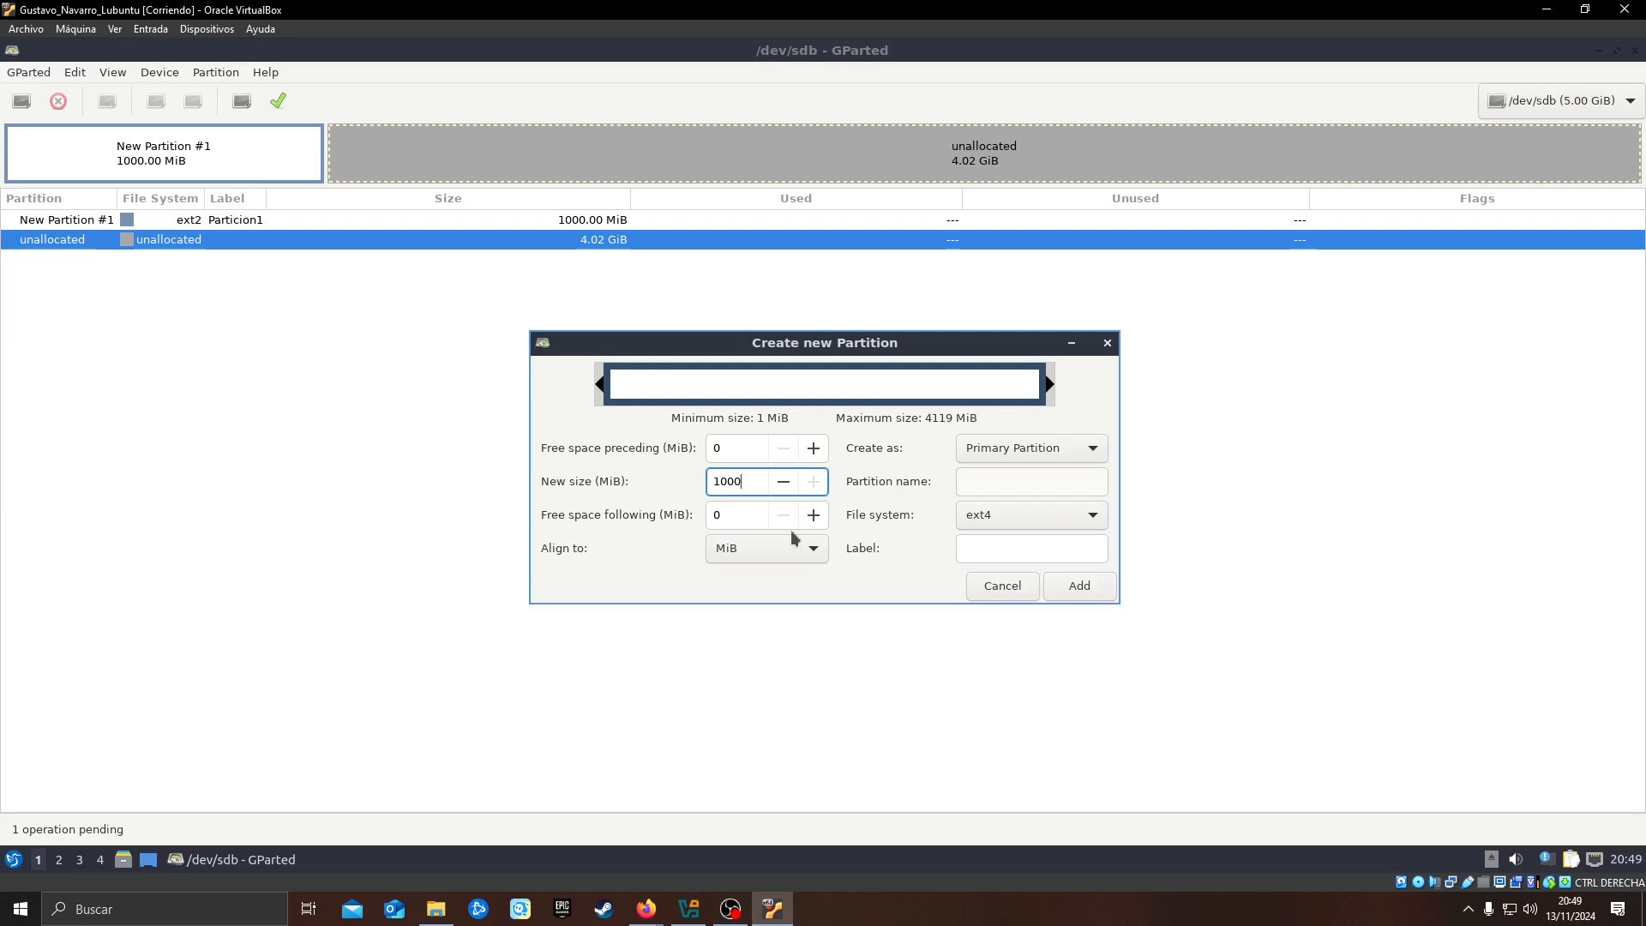
click(755, 515)
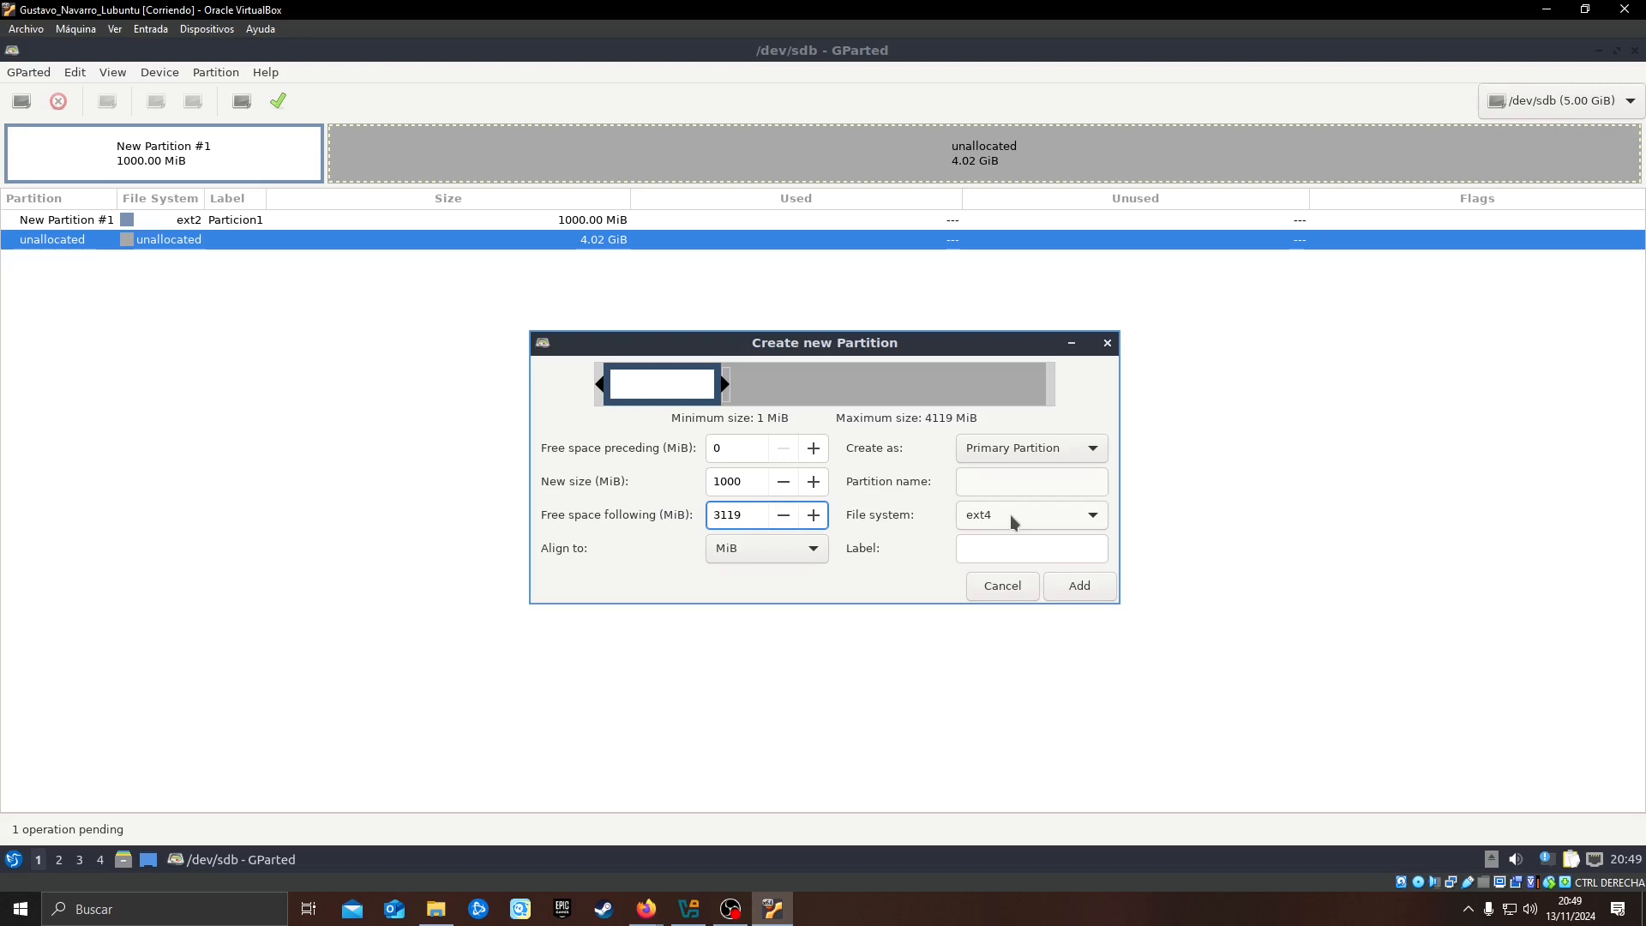
click(1017, 549)
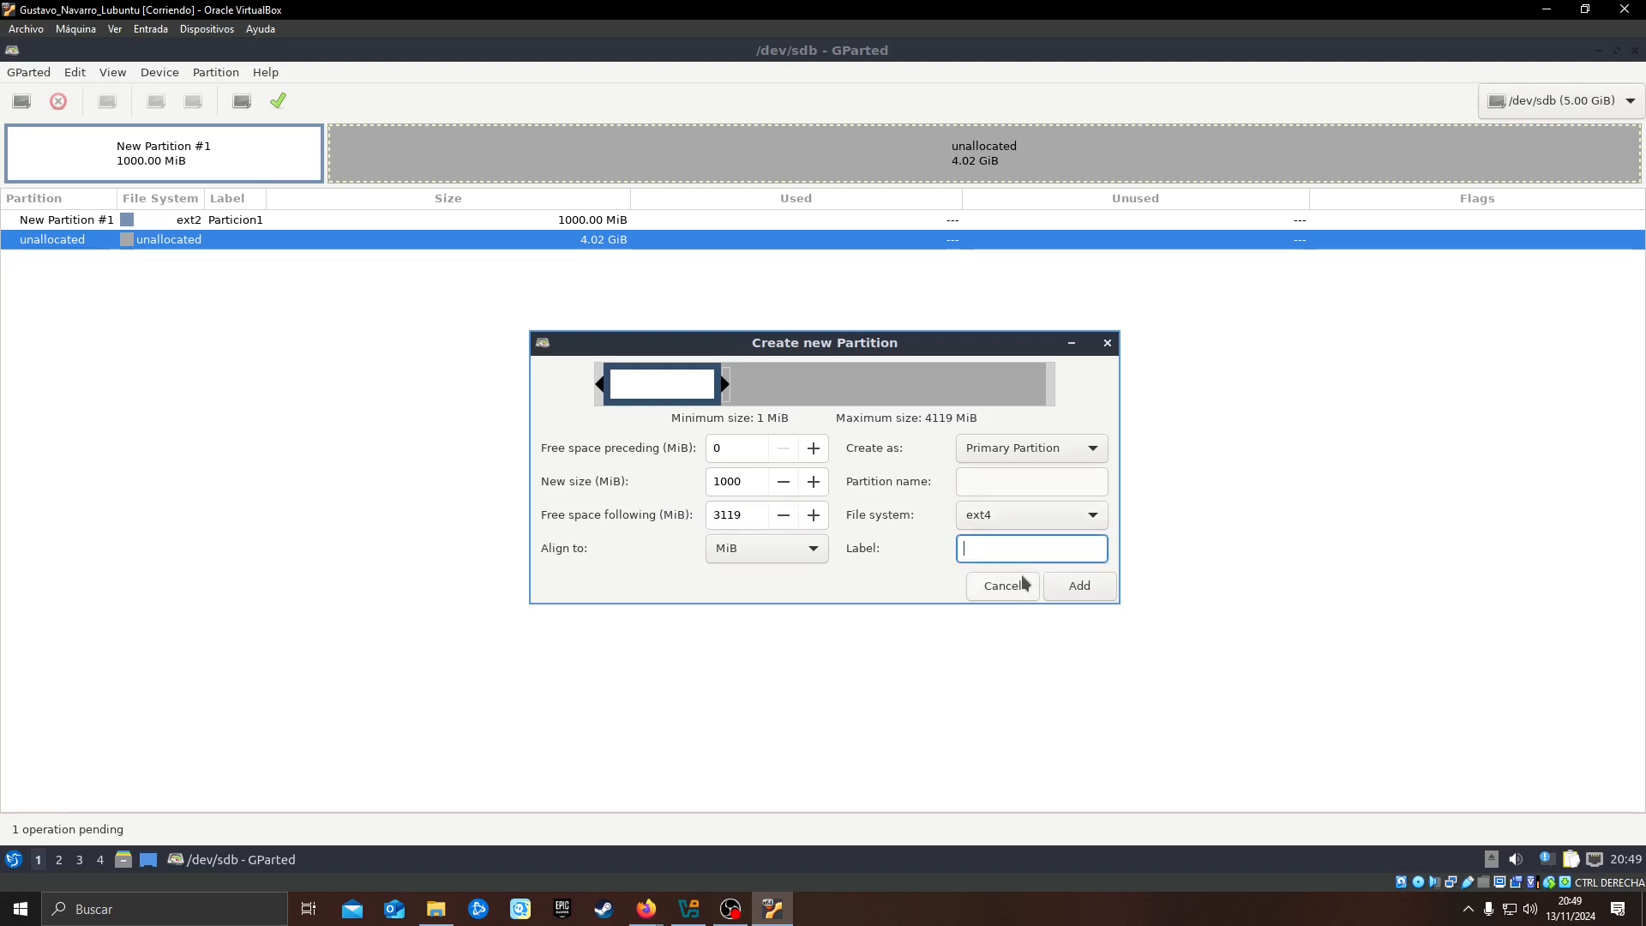
text(Particion2)
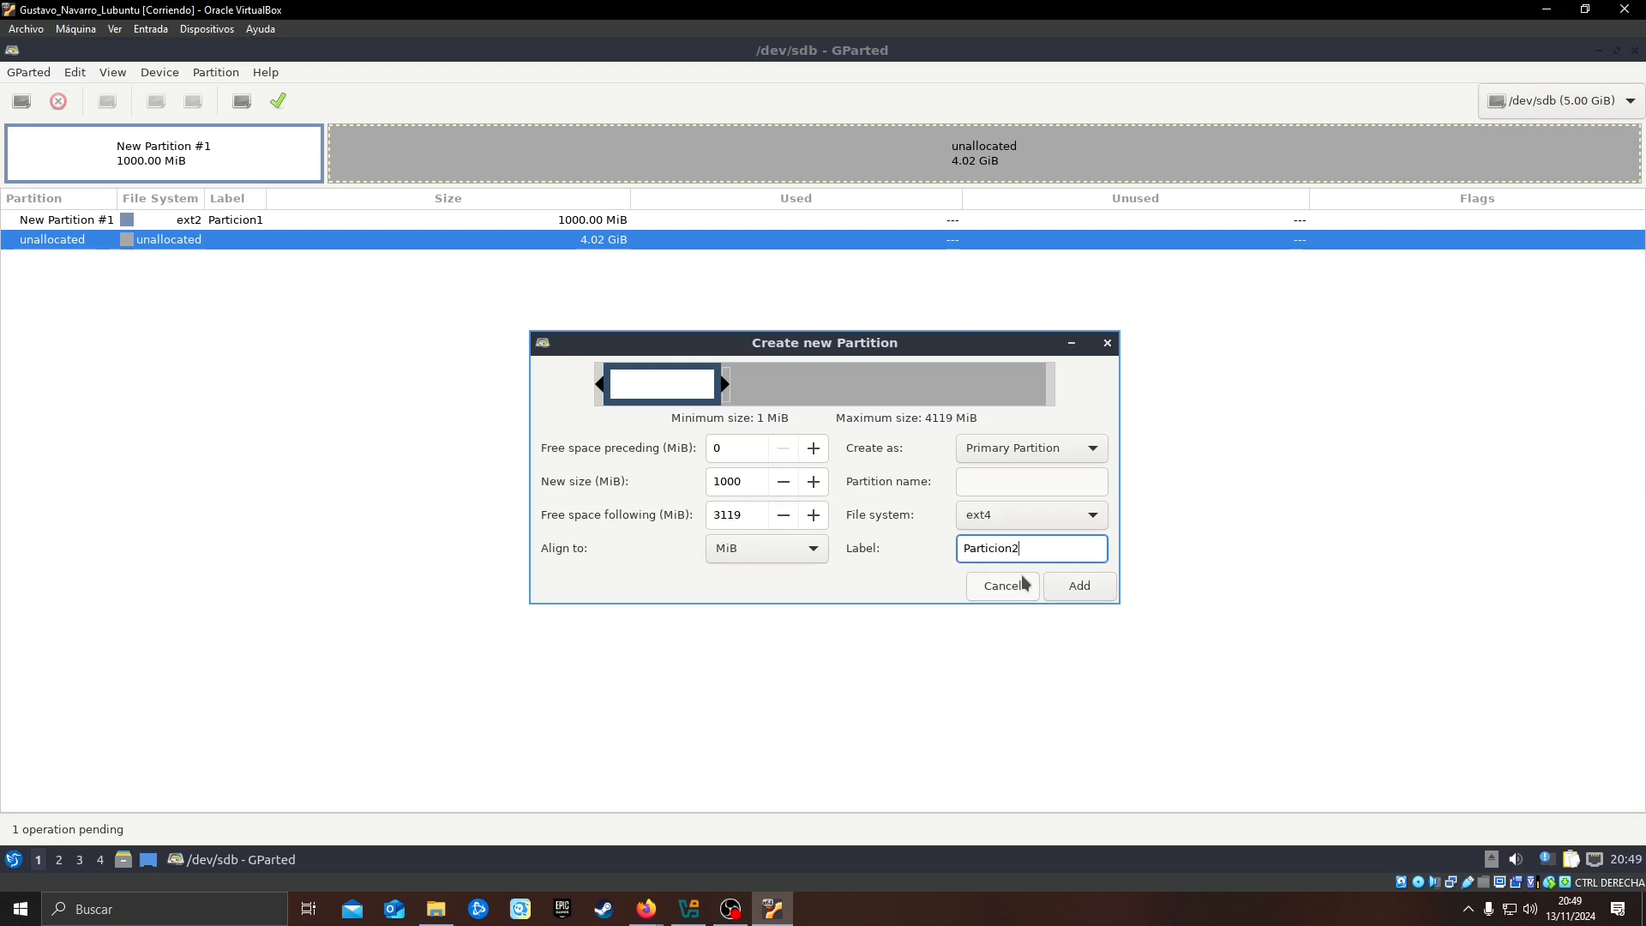
click(1068, 590)
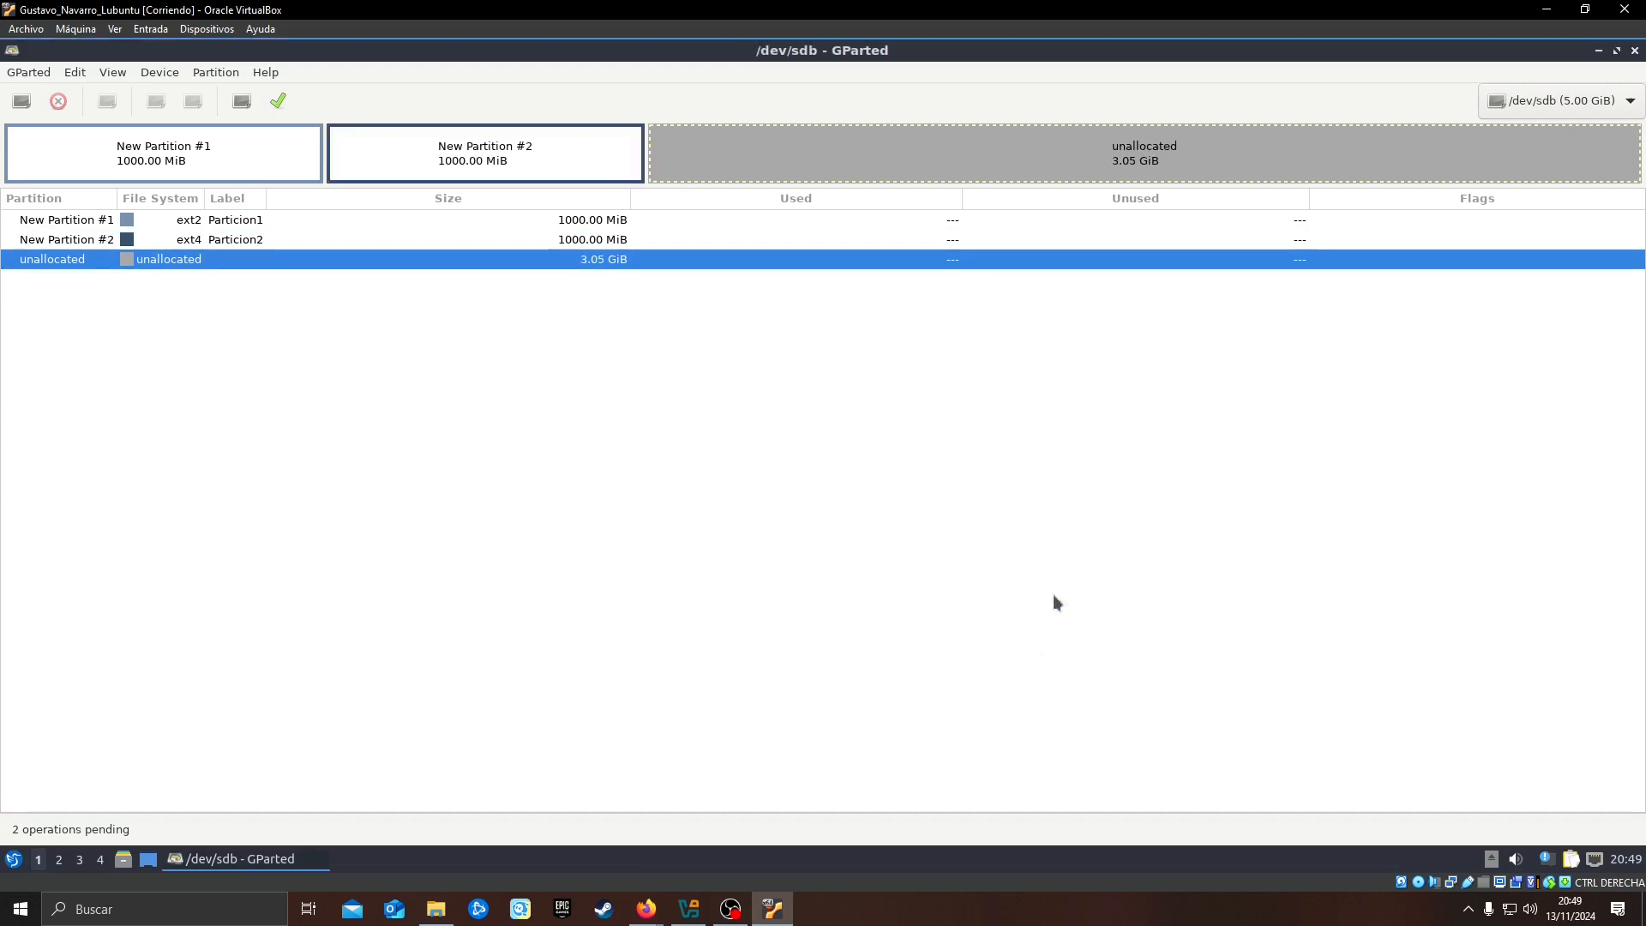
Start a third partition in the remaining unallocated space and set its size to 1000 MiB
right_click(819, 150)
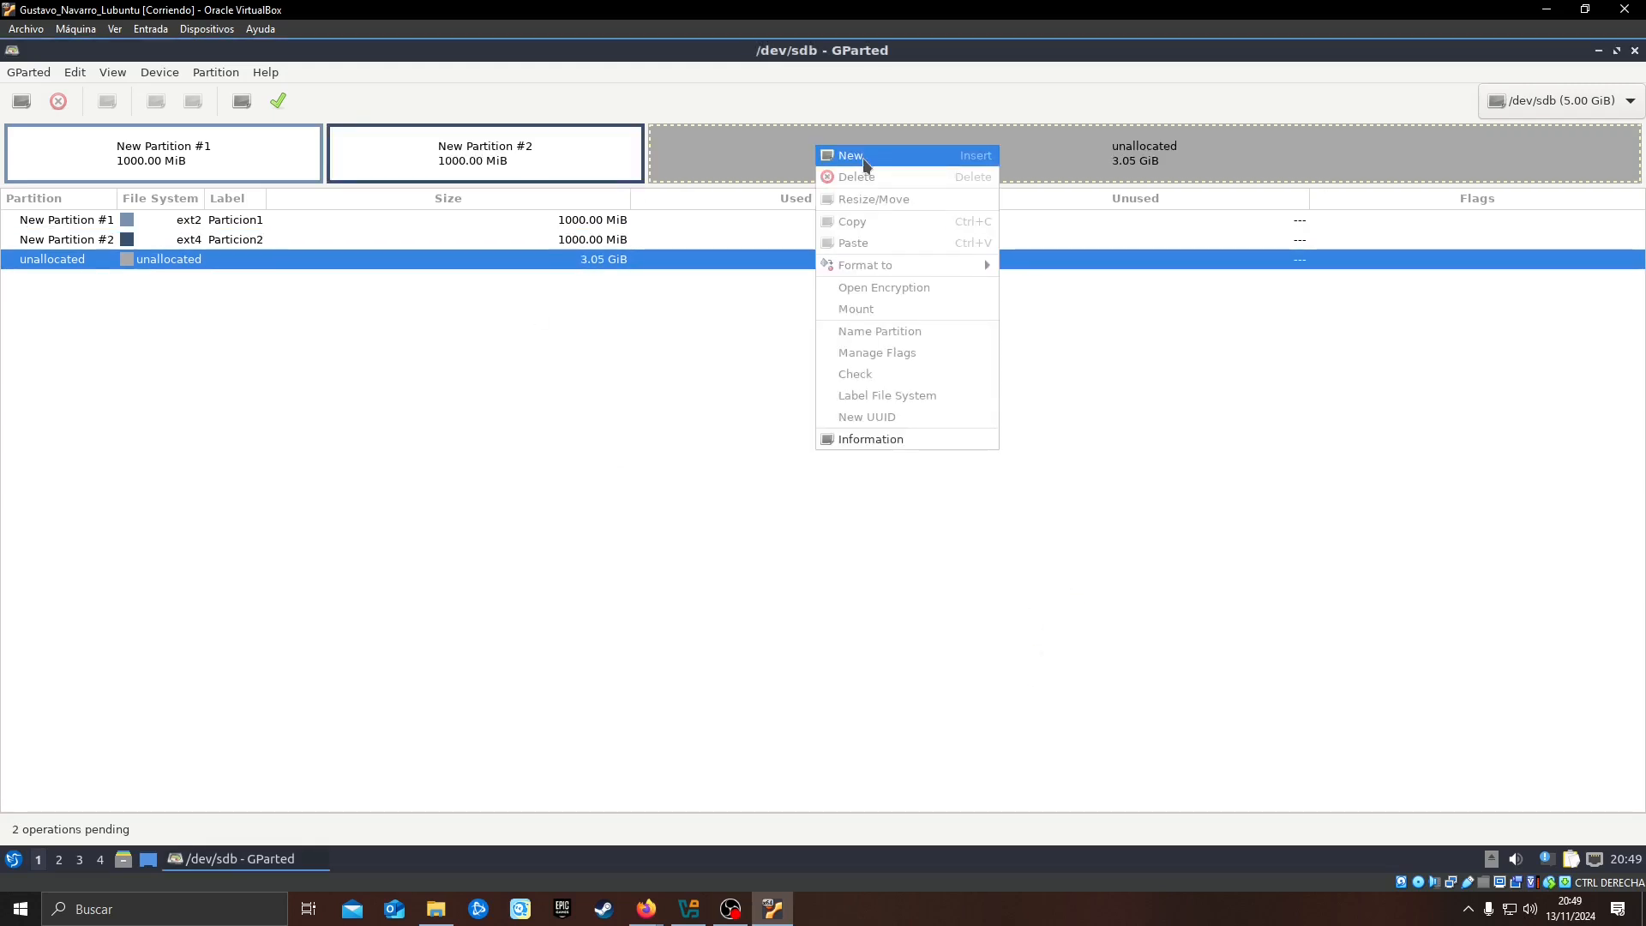
click(867, 156)
drag(746, 481, 713, 481)
text(1000)
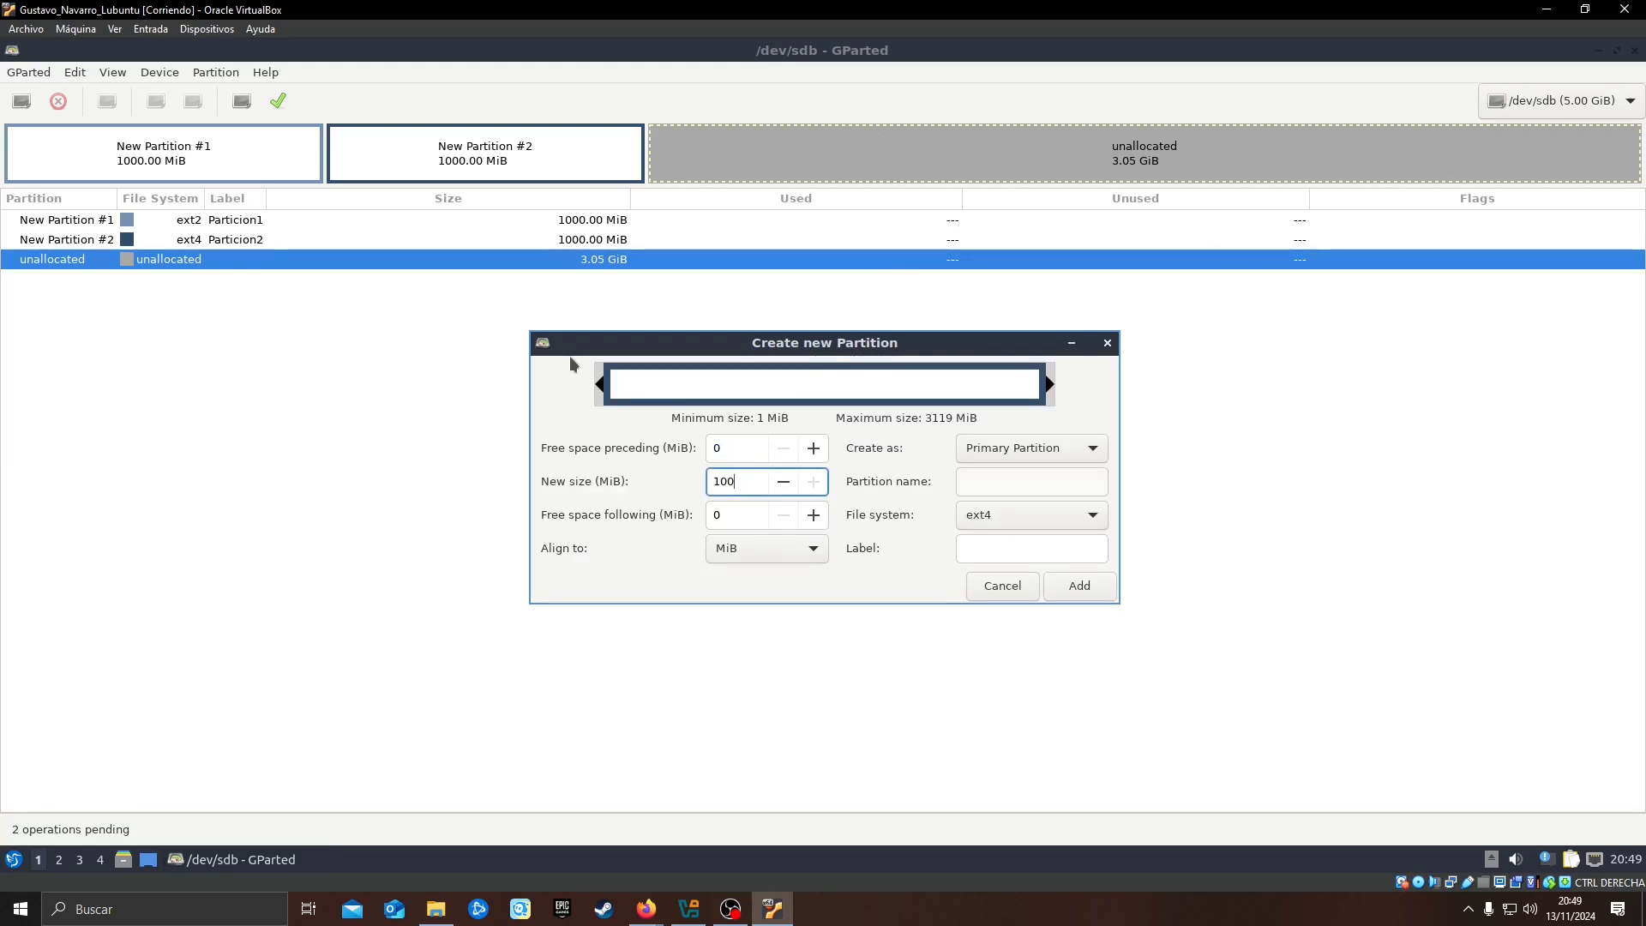
click(743, 521)
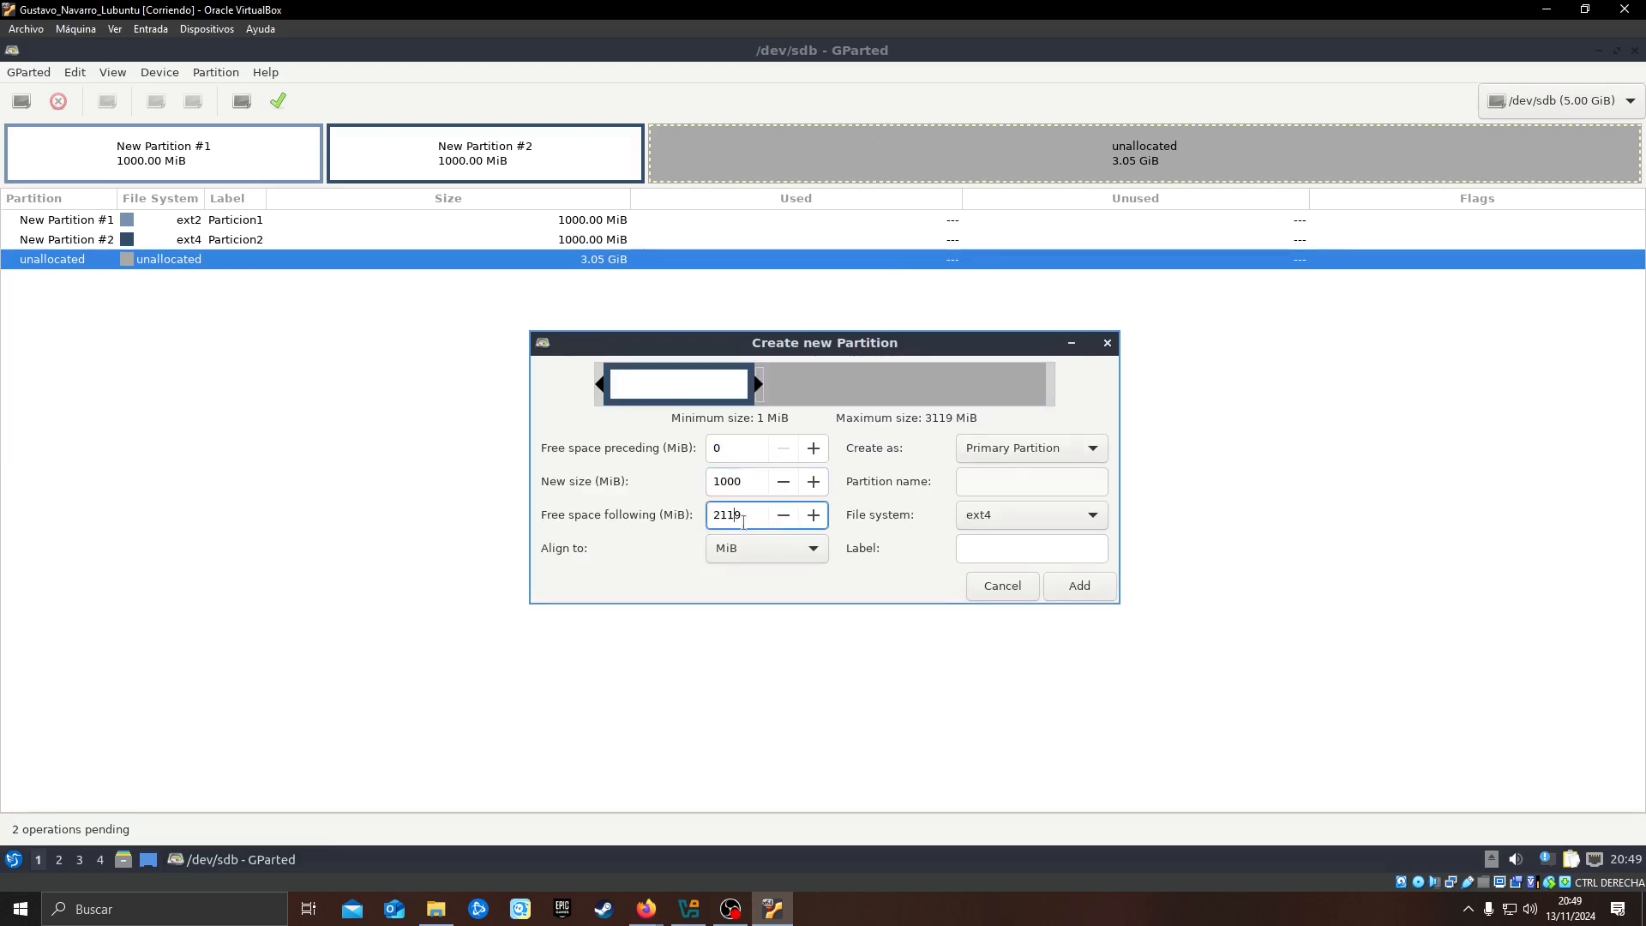
Keep the third partition primary, choose ntfs as its file system, label it Particion3 and add it
click(1067, 449)
click(1022, 451)
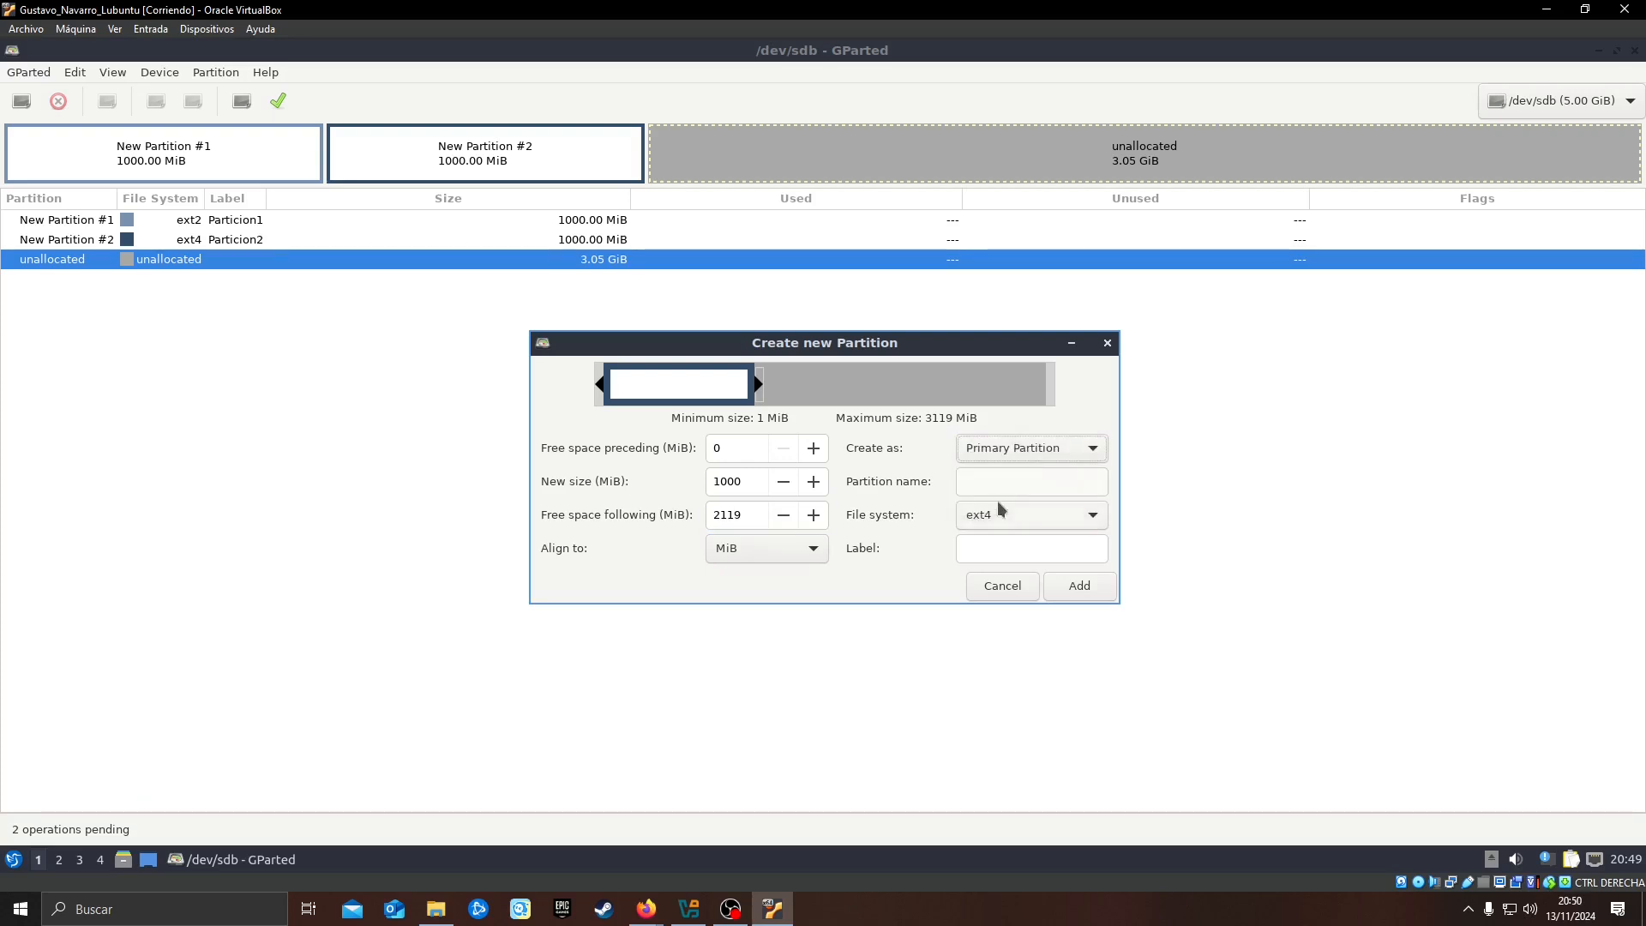
click(1010, 524)
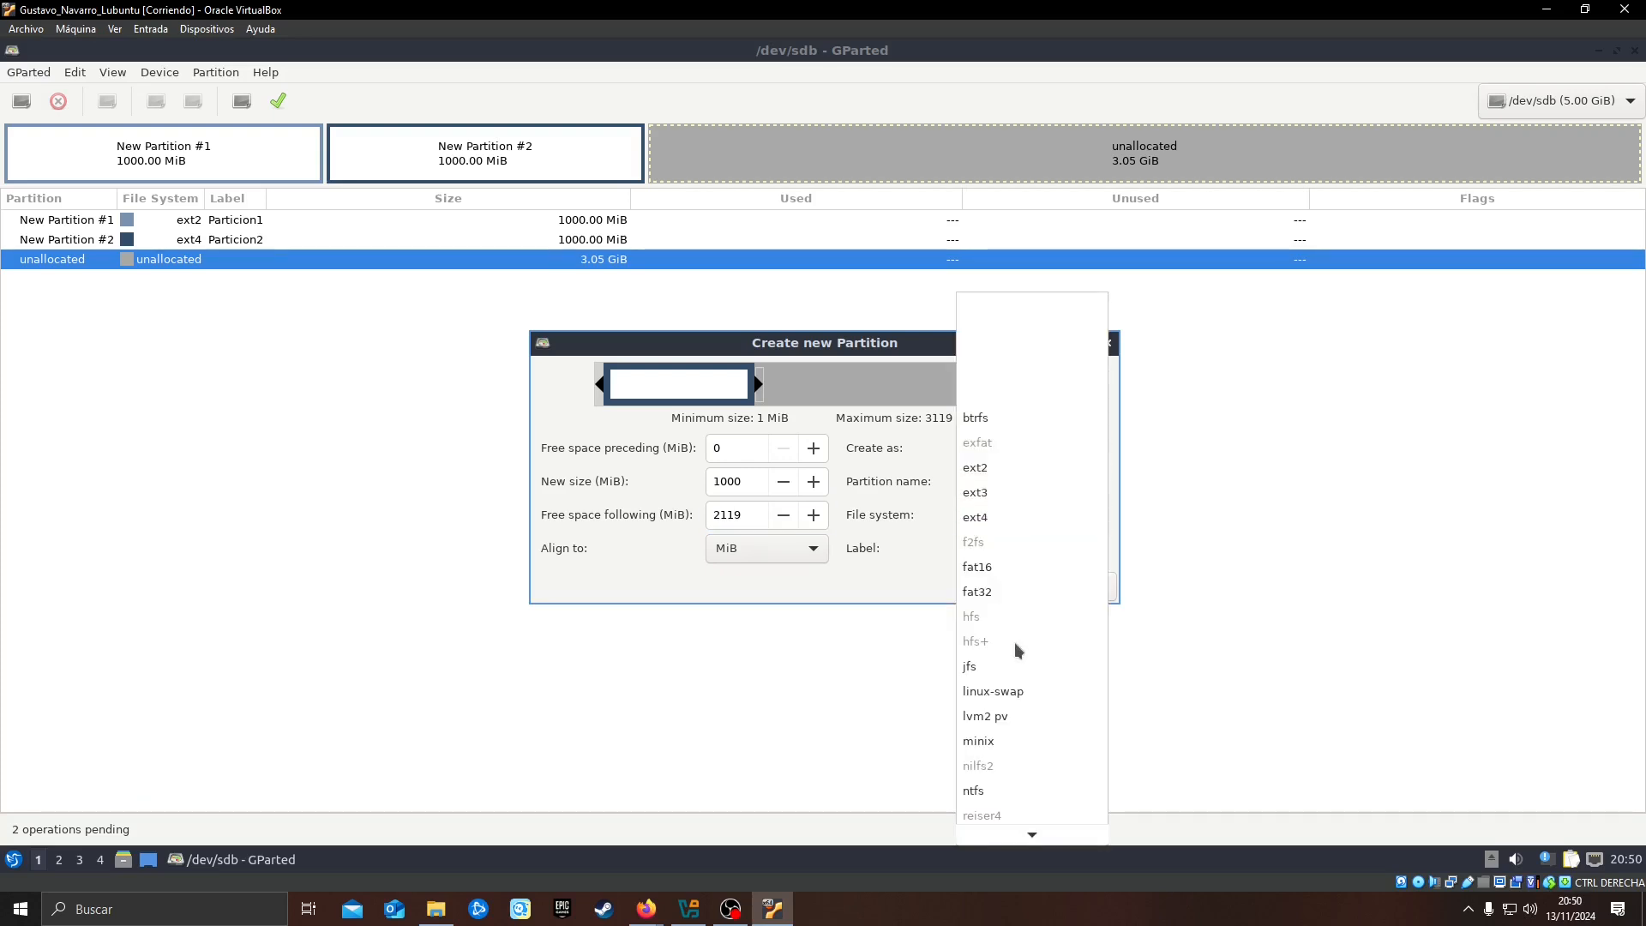
click(990, 787)
click(1012, 546)
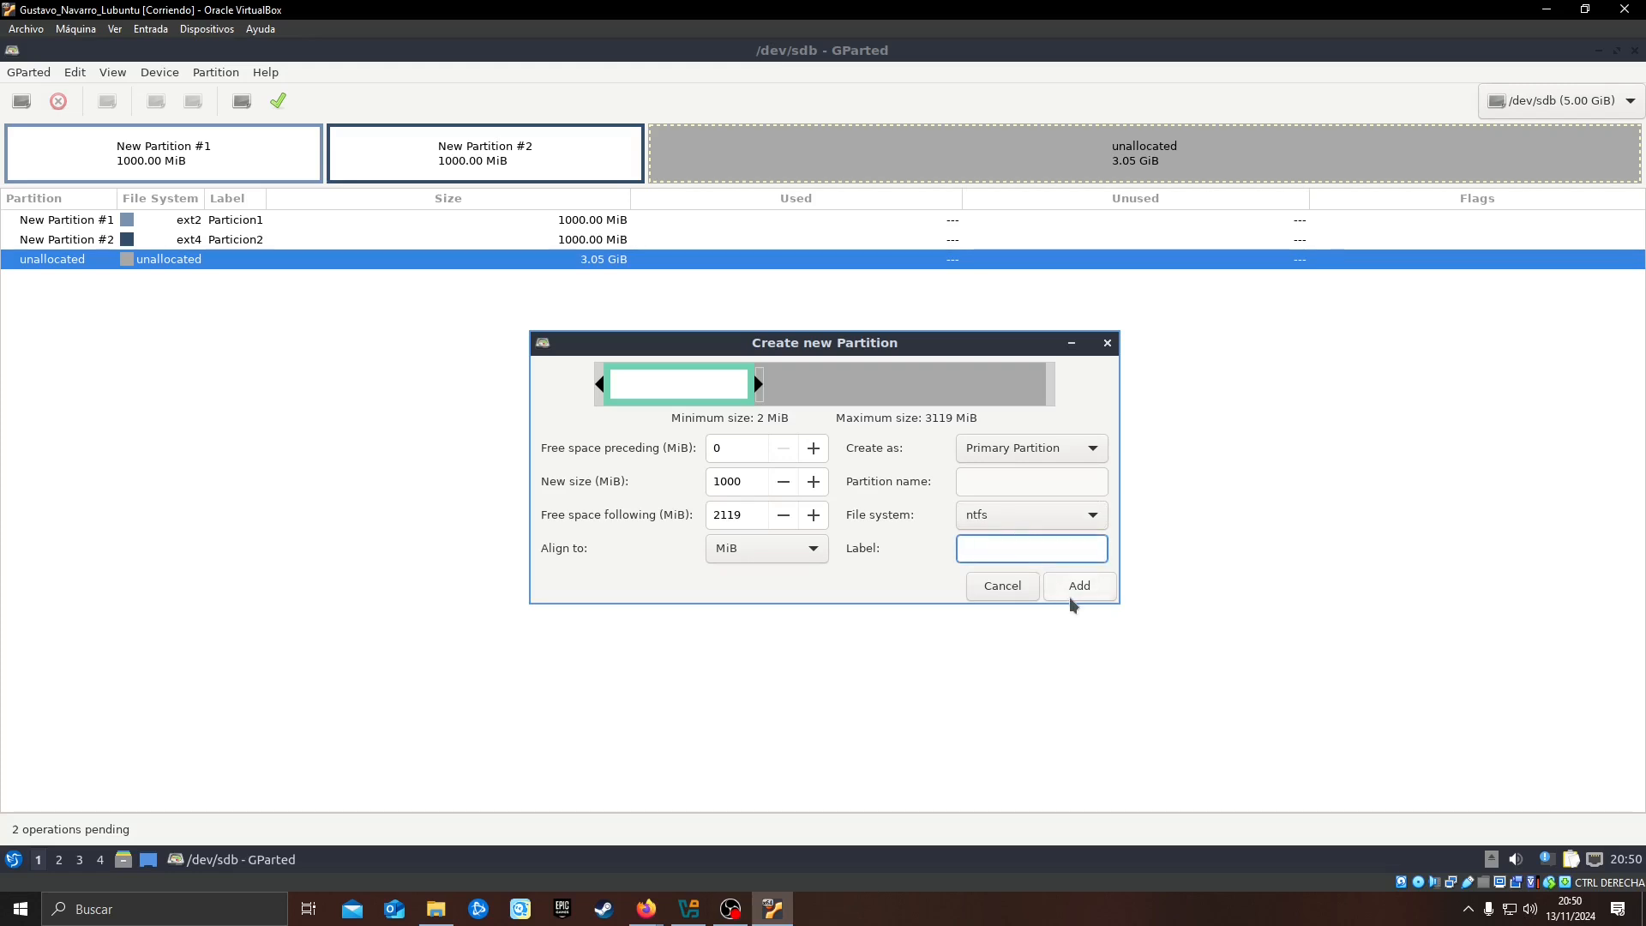
text(Particion3)
click(1084, 590)
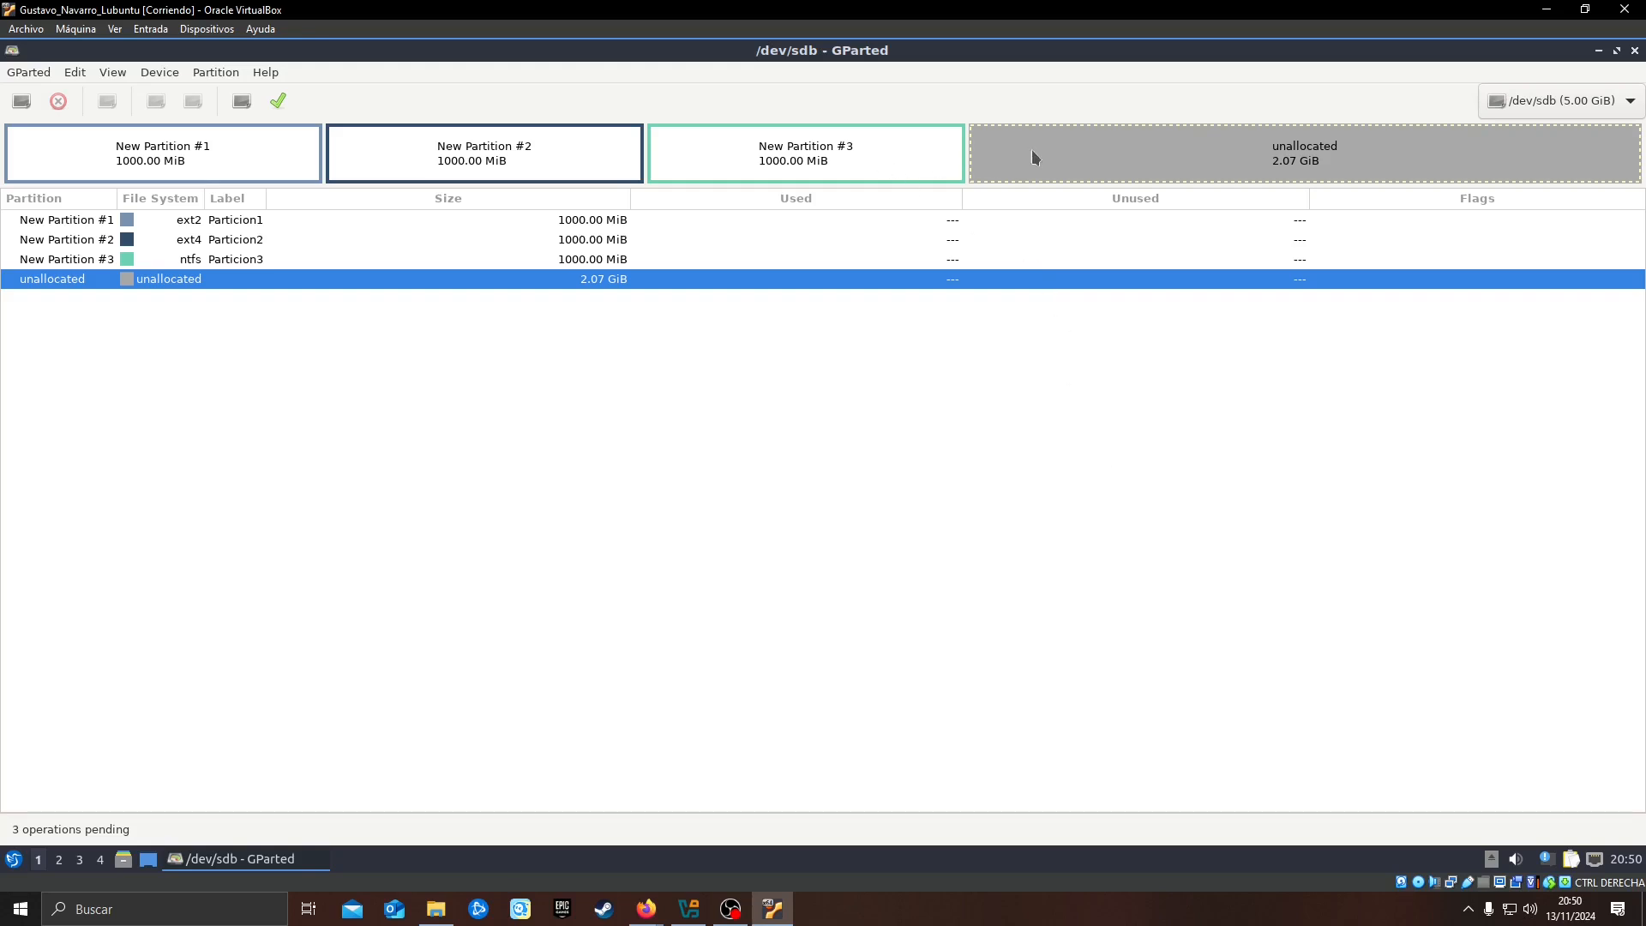
click(563, 150)
click(1079, 163)
right_click(1048, 151)
right_click(831, 144)
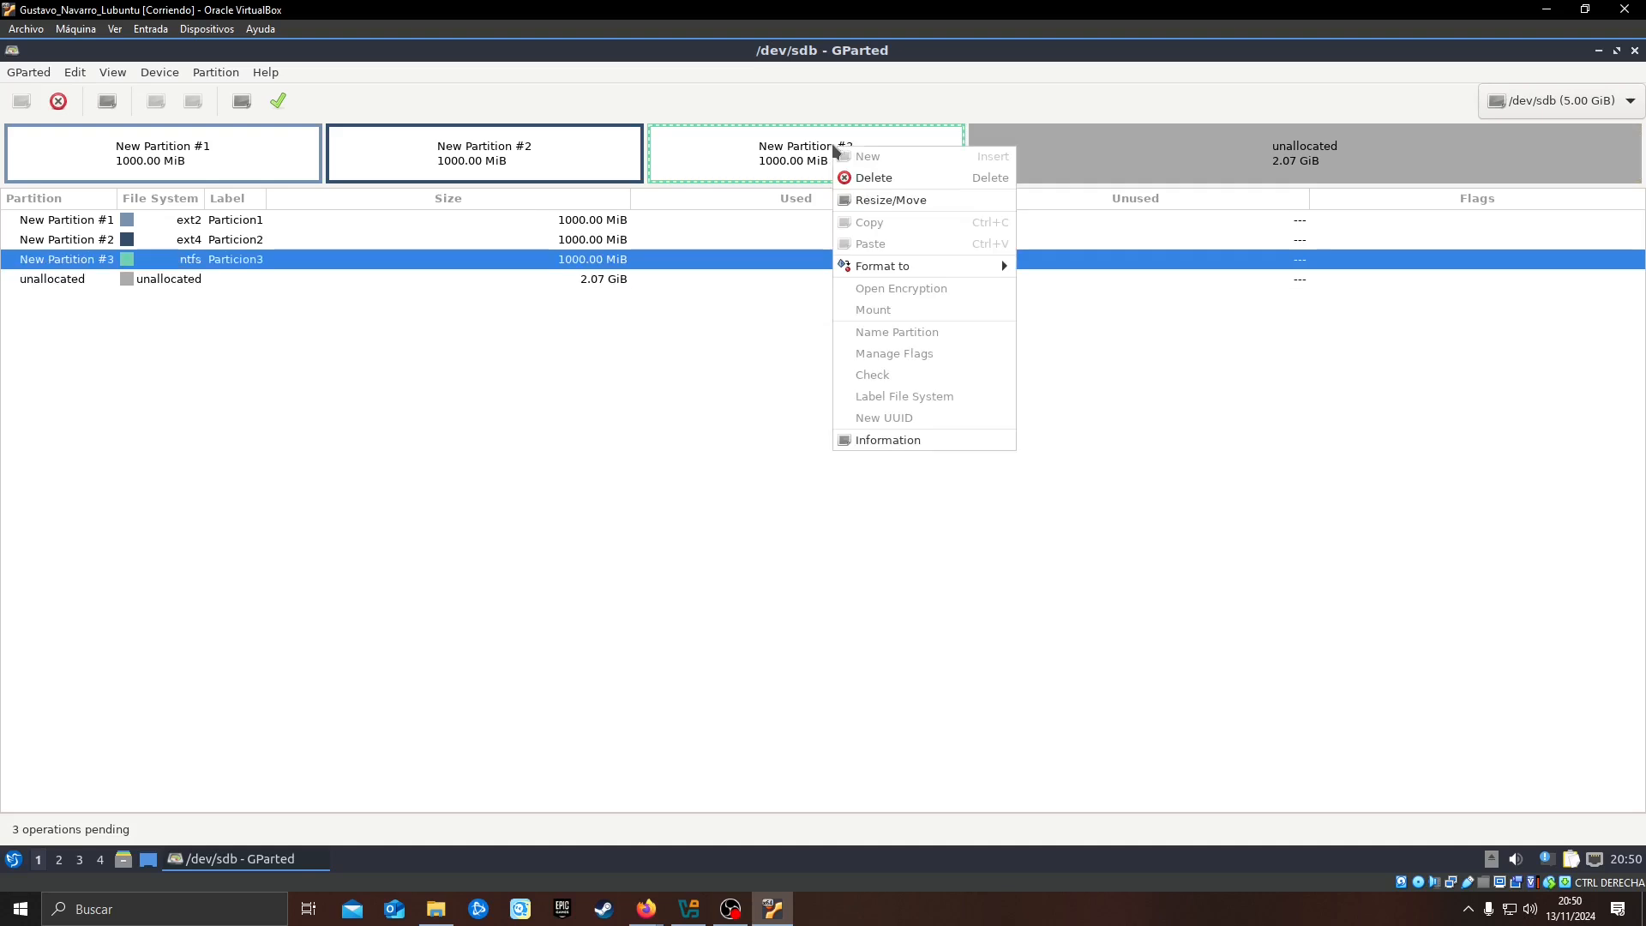
Add an extended partition labelled Extendida that takes up all 2119 MiB of the remaining unallocated space
click(1136, 163)
right_click(1126, 161)
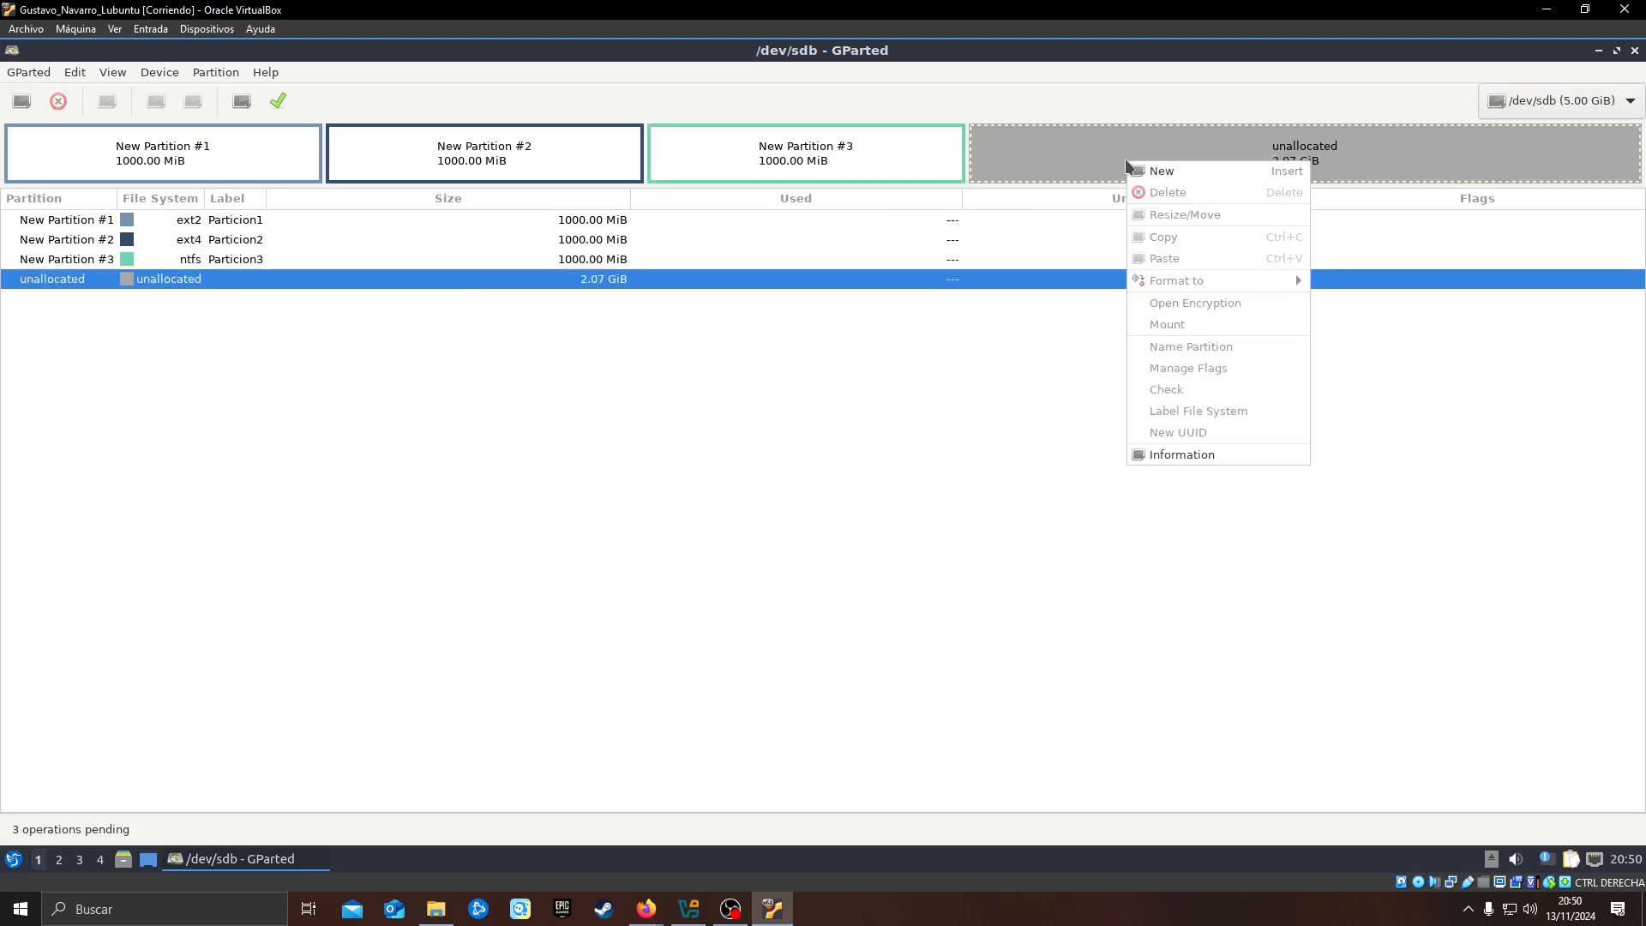
click(1216, 173)
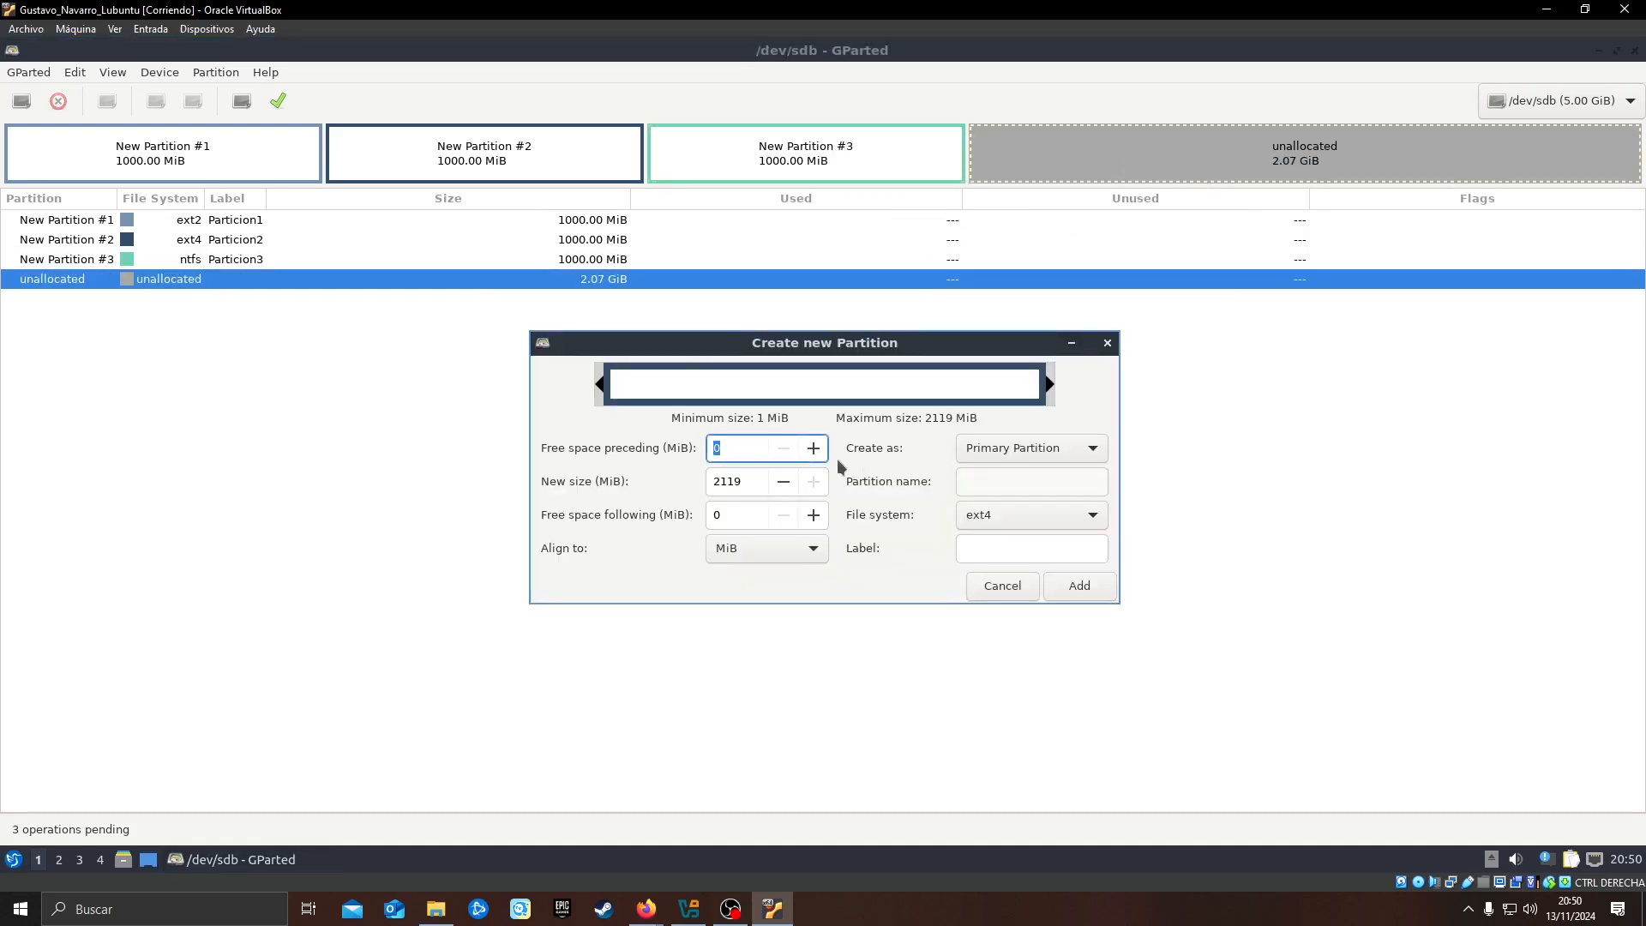
click(749, 477)
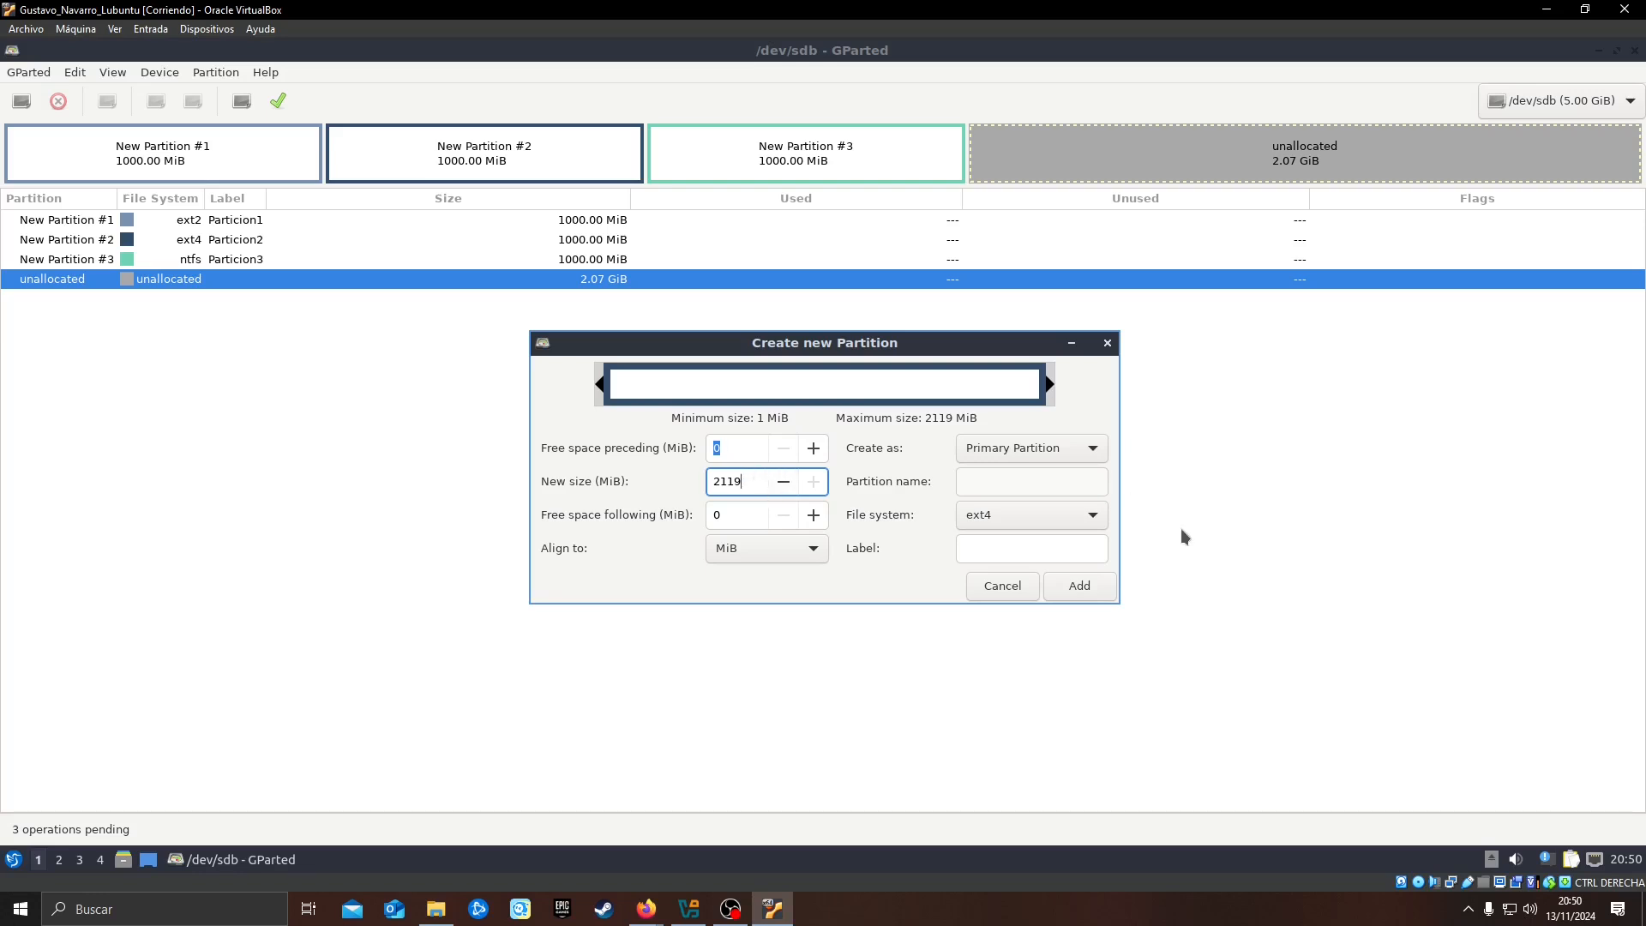
click(1060, 449)
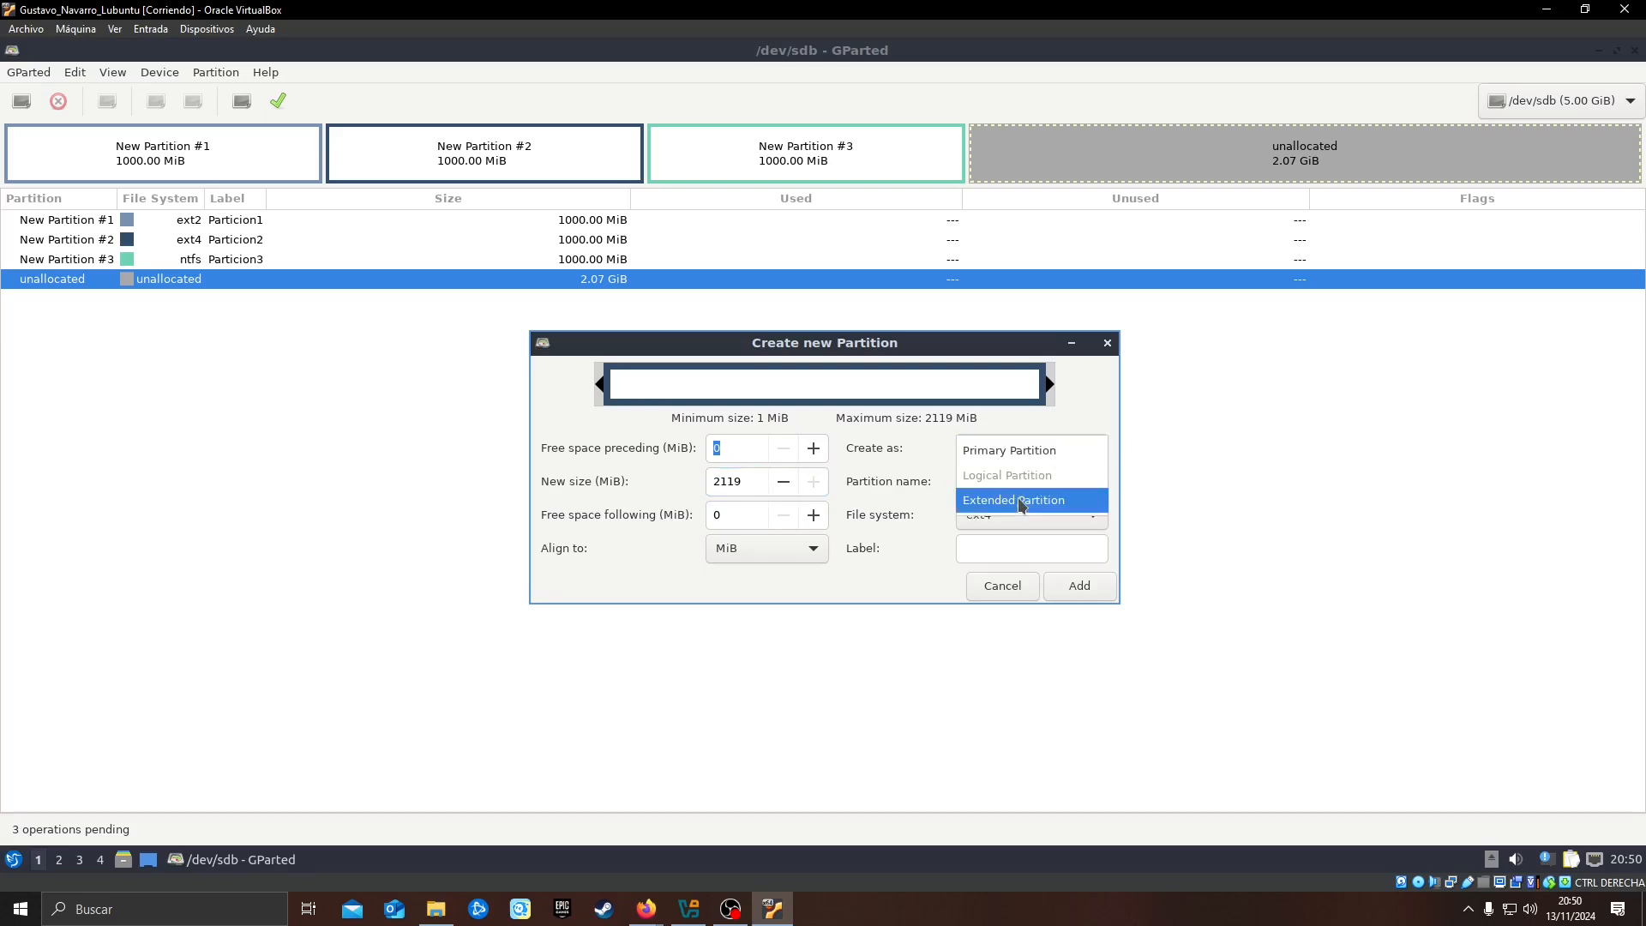
click(1022, 504)
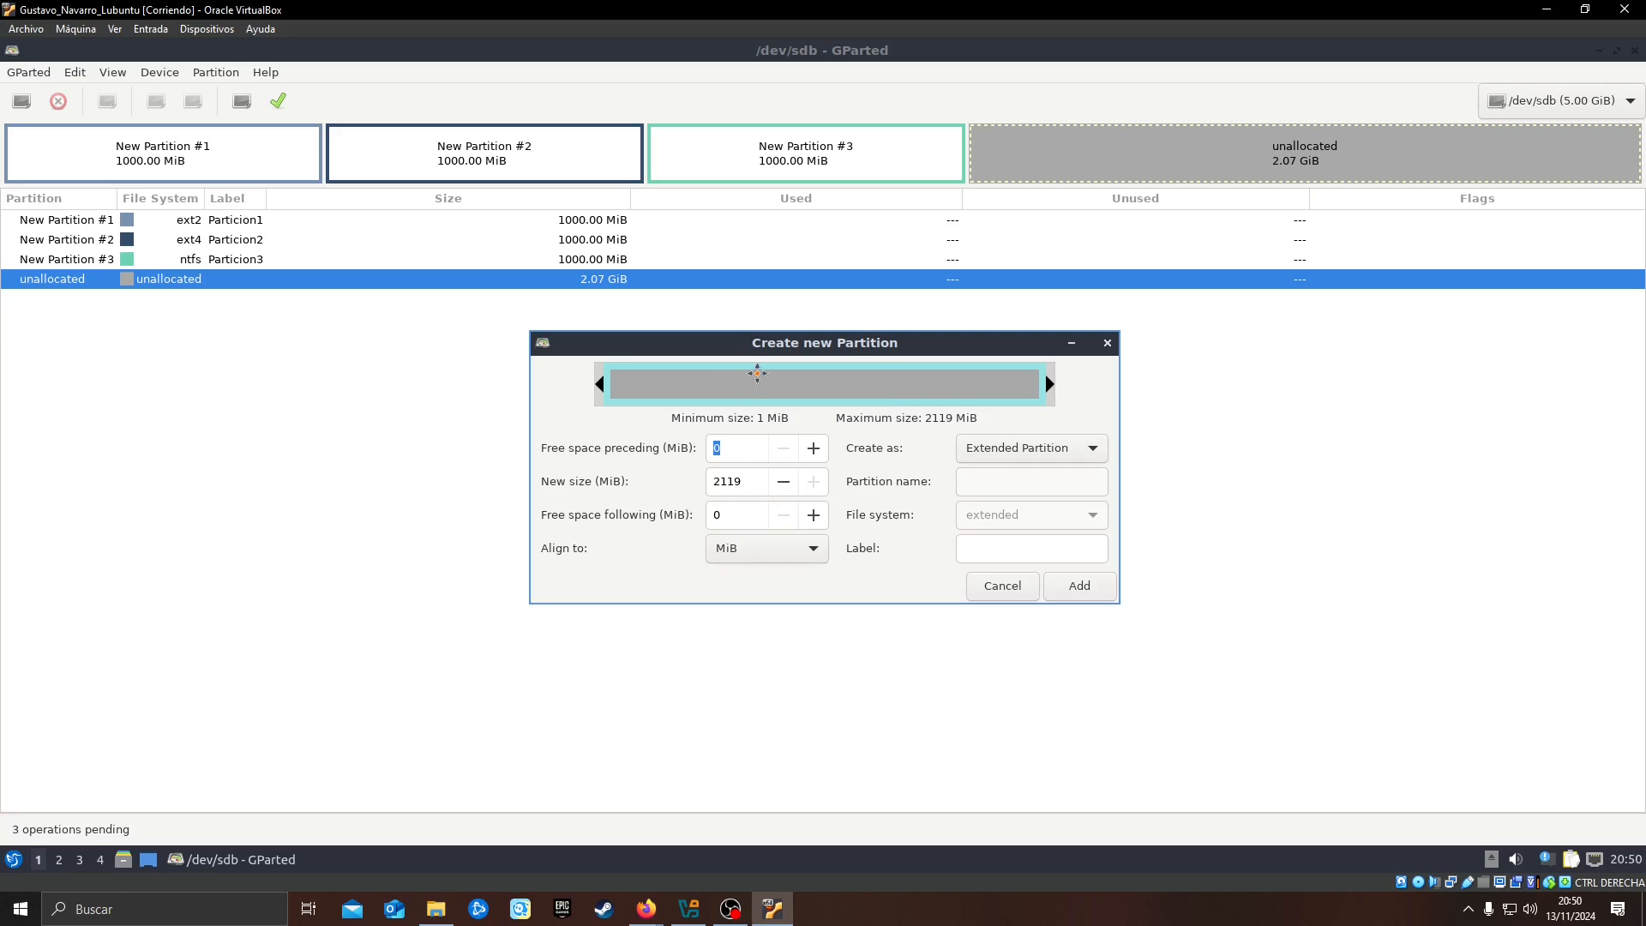
click(1039, 546)
text(Extendida)
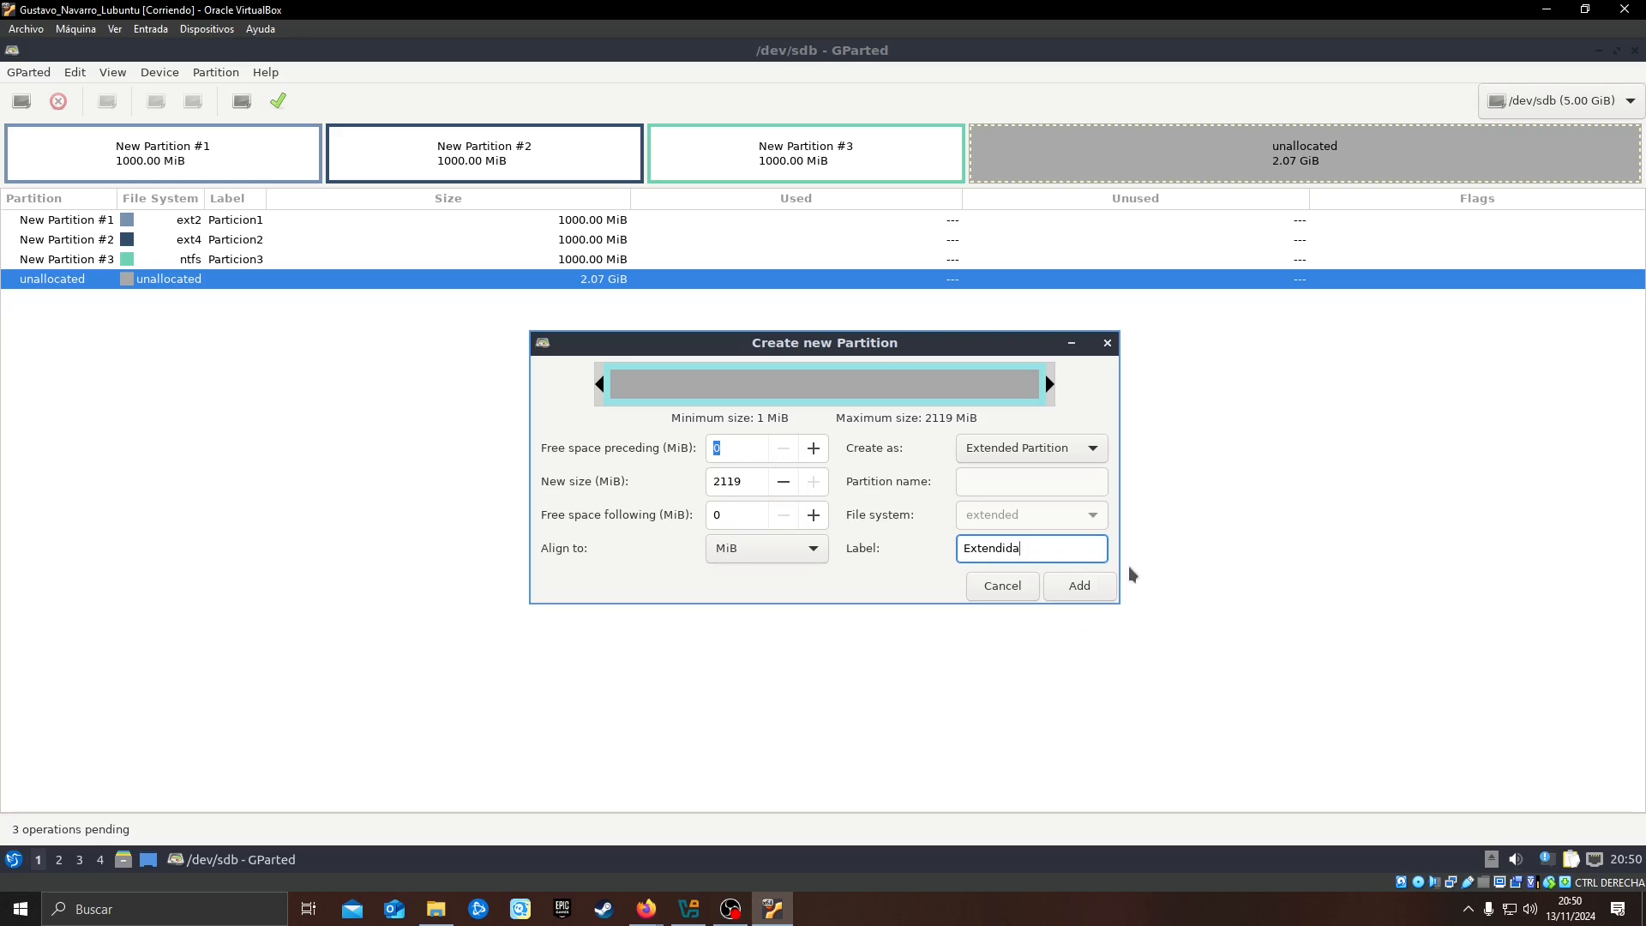
click(1073, 587)
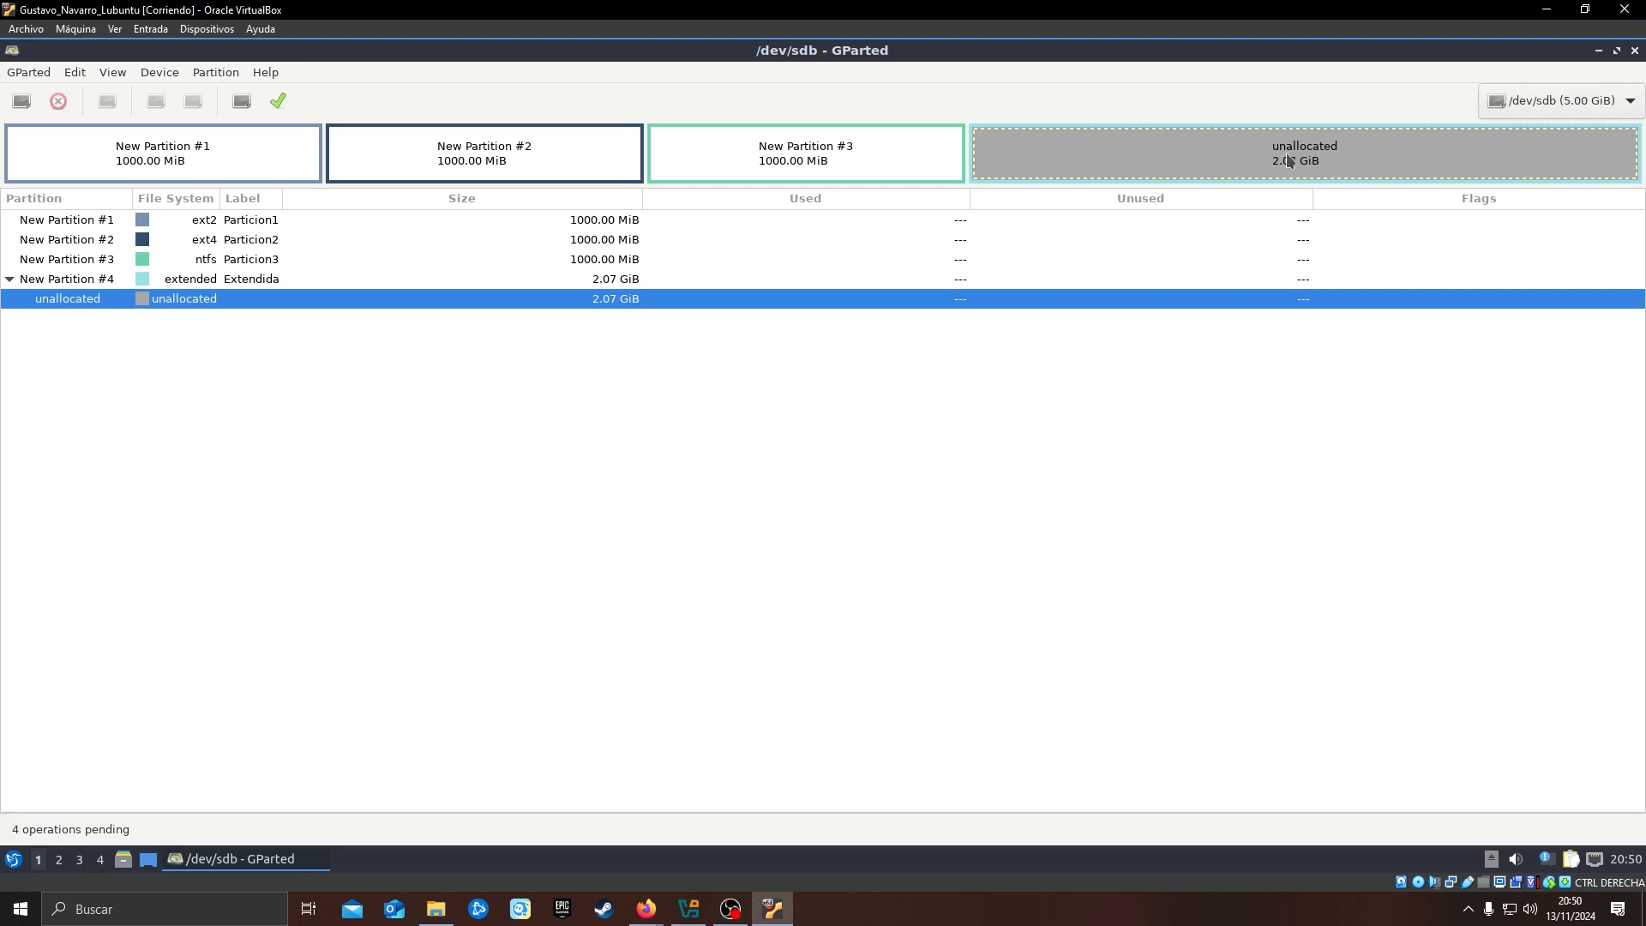
Start a logical partition in the unallocated space inside the extended partition and set its size to 1000 MiB
right_click(1145, 165)
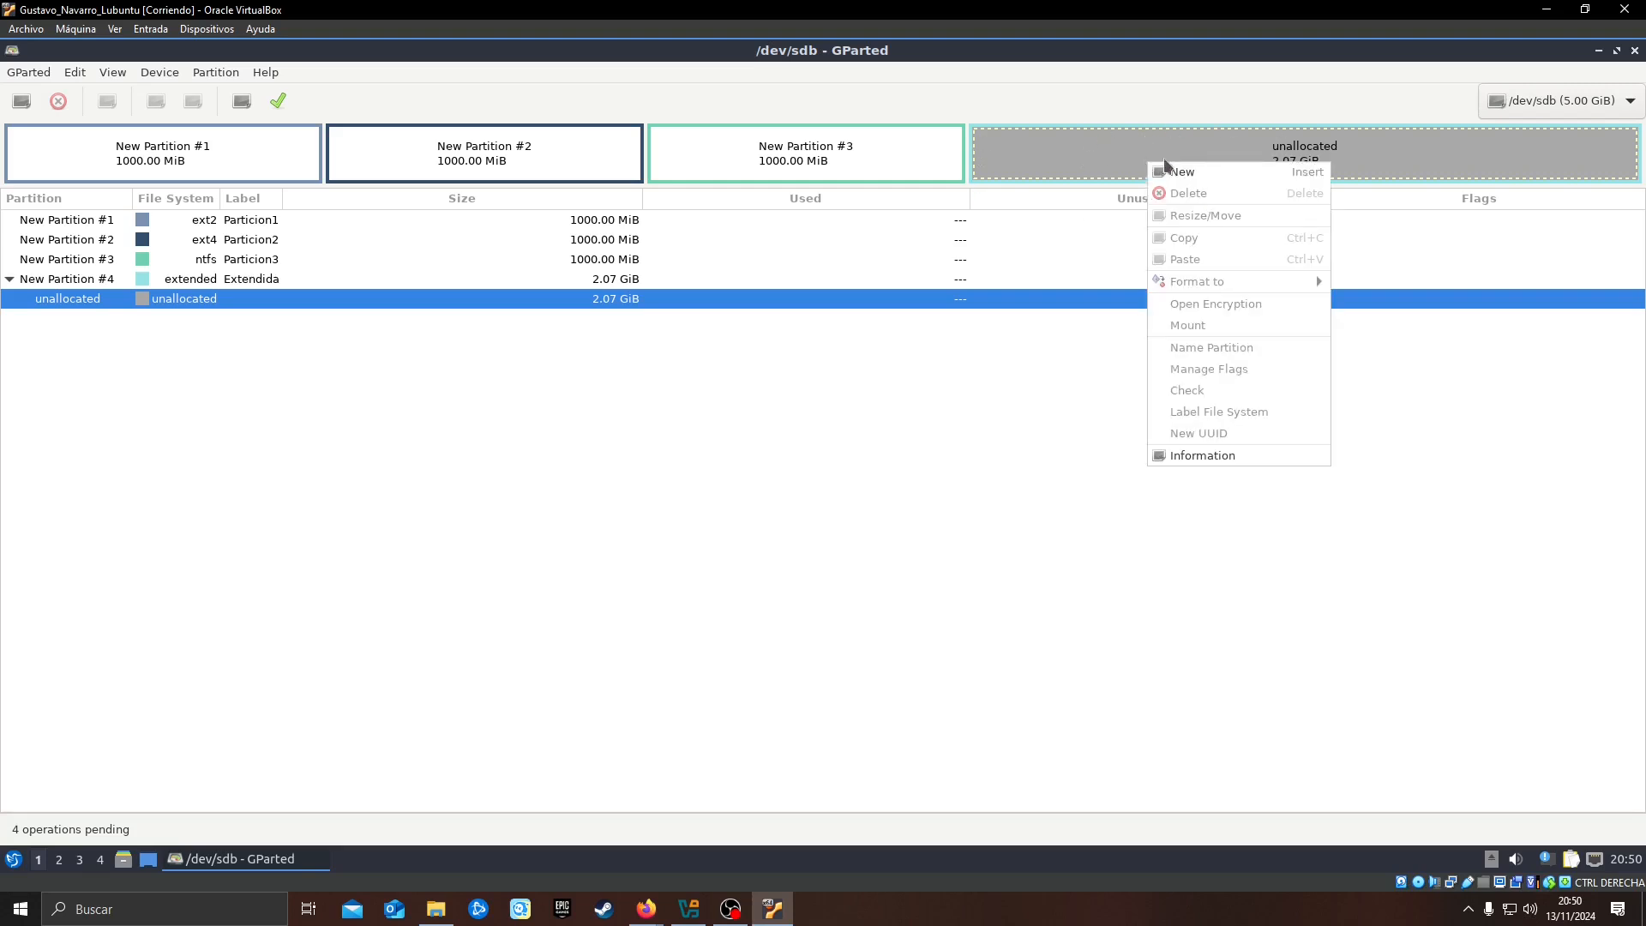
click(1180, 172)
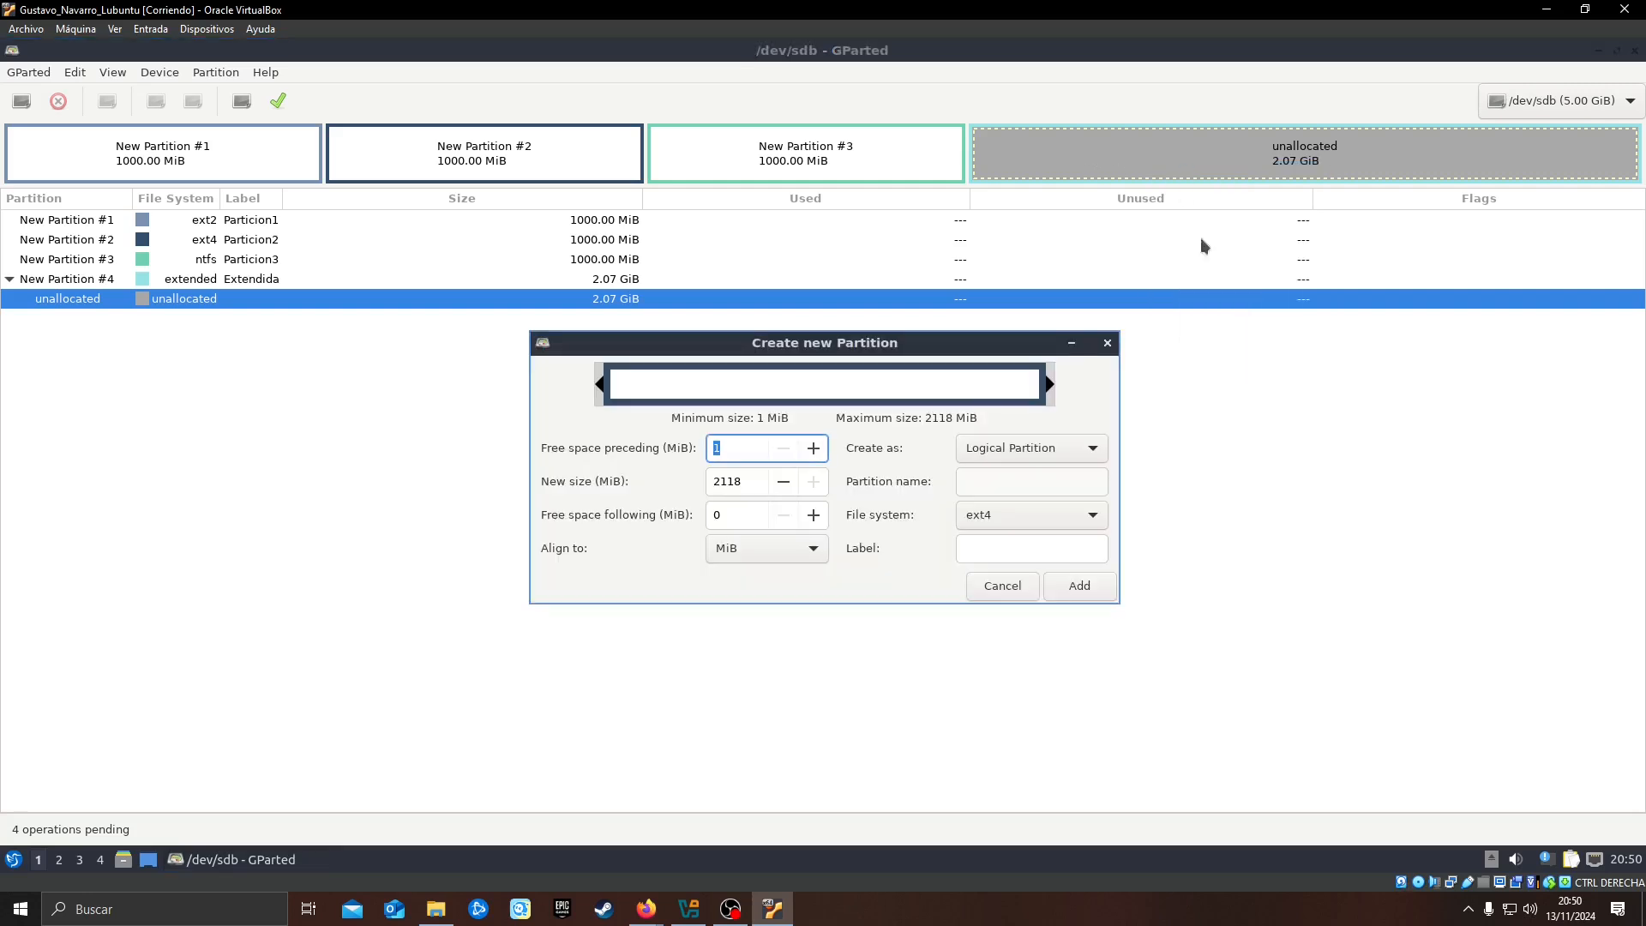
click(740, 482)
double_click(726, 485)
text(1000)
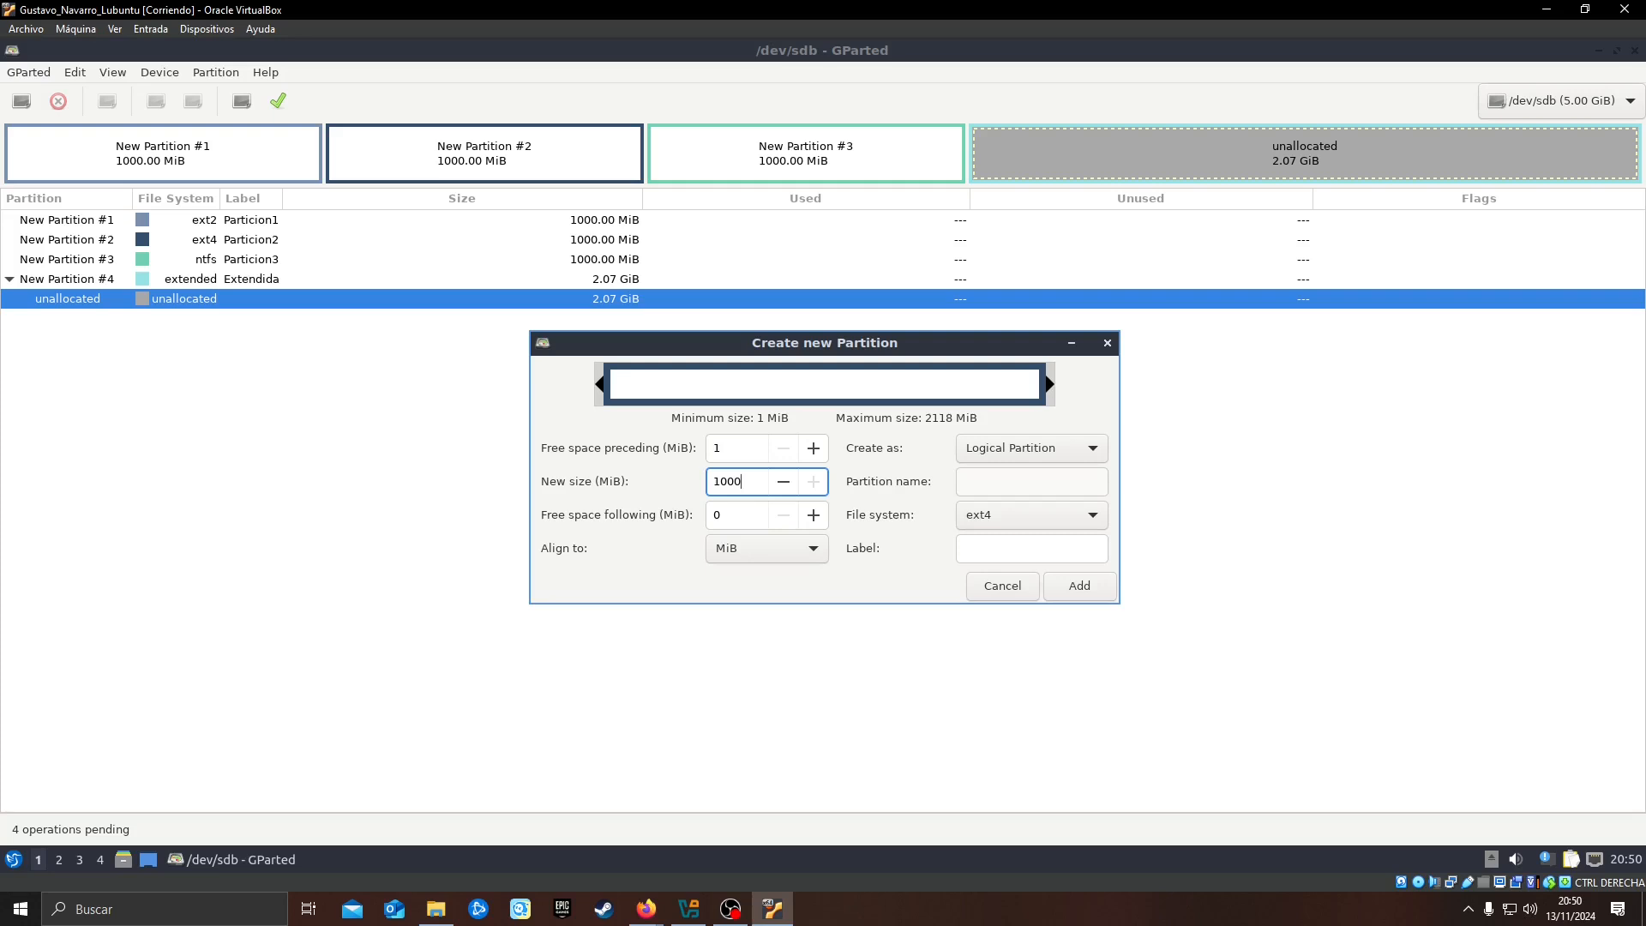
Label the logical partition Particion4, choose btrfs as its file system and add it
click(1009, 541)
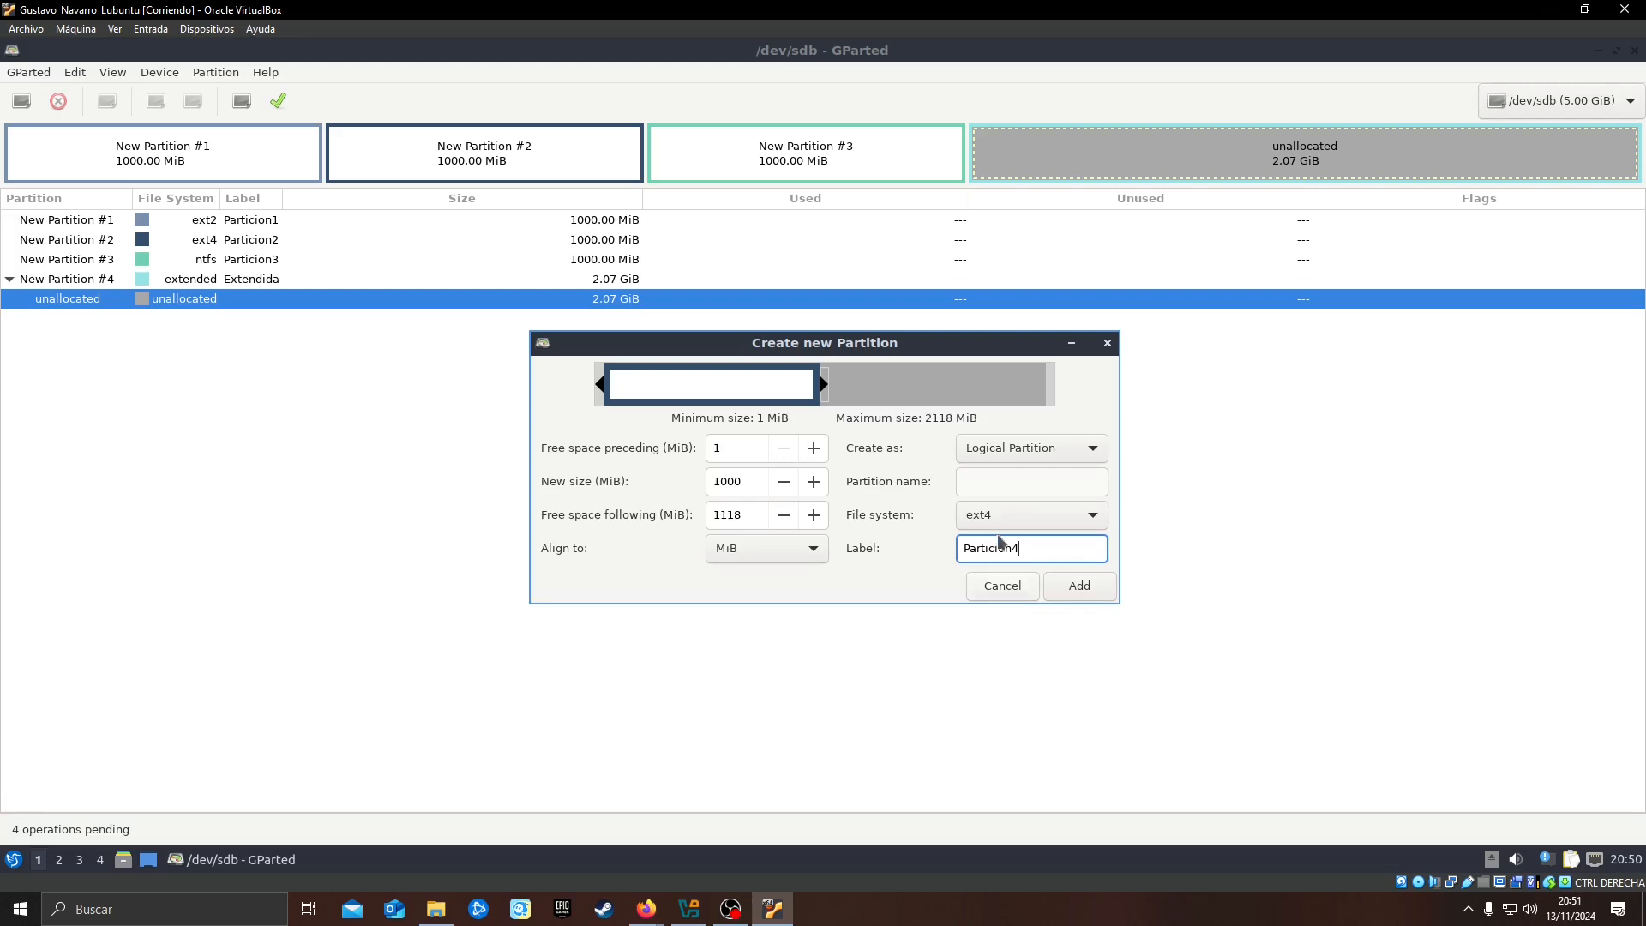
click(1040, 517)
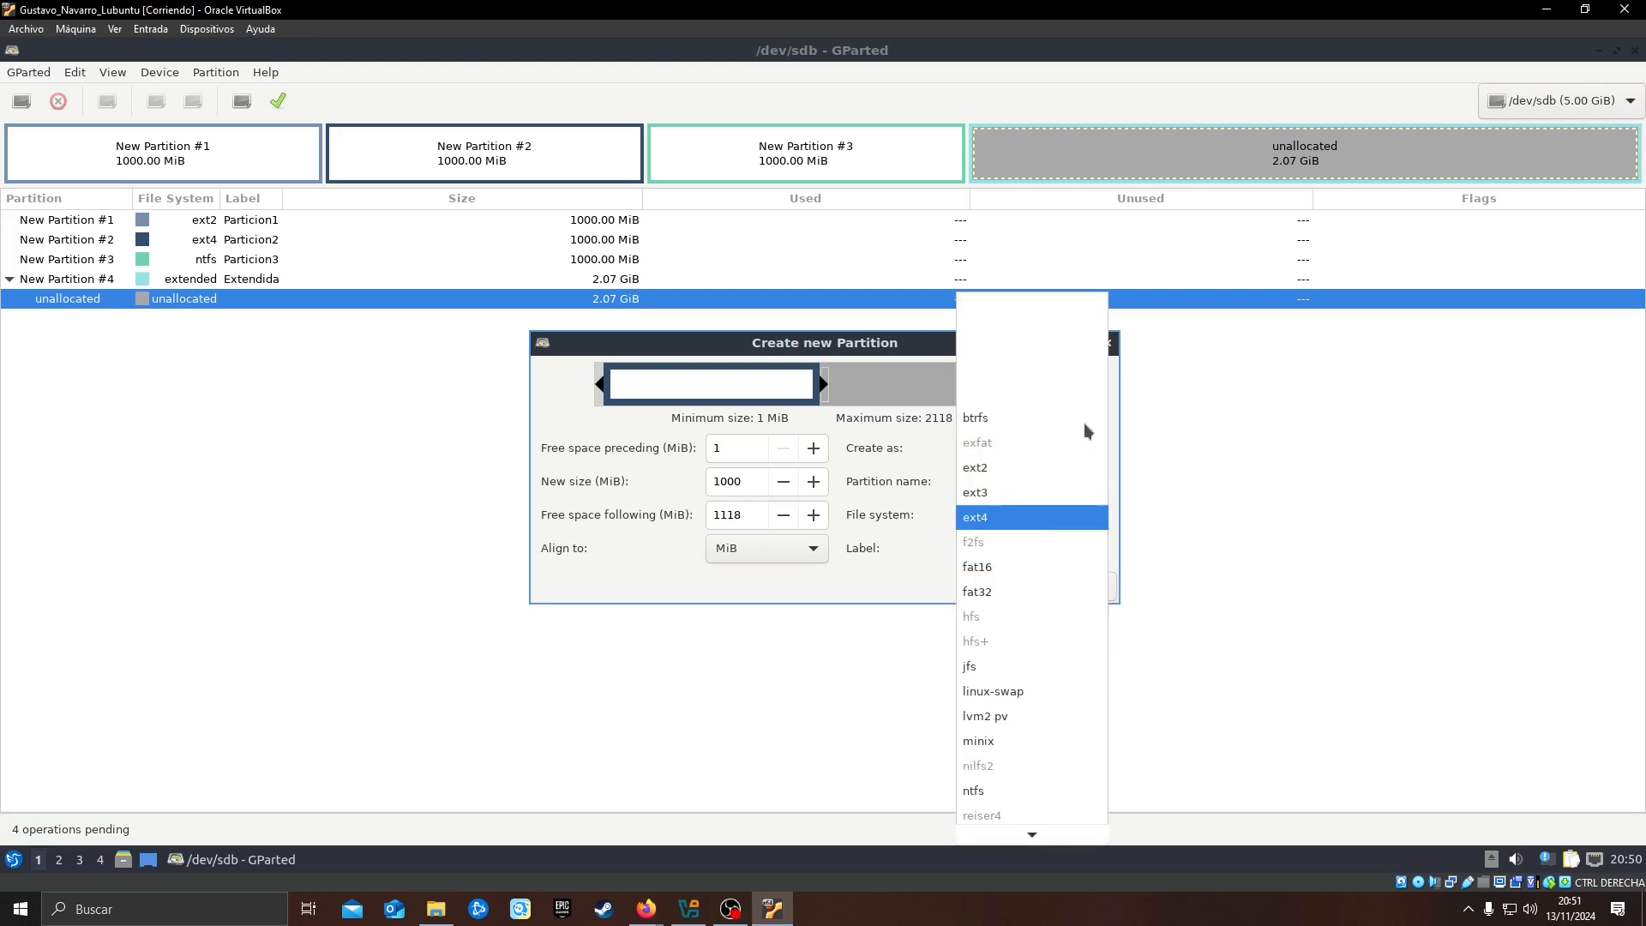
click(1016, 417)
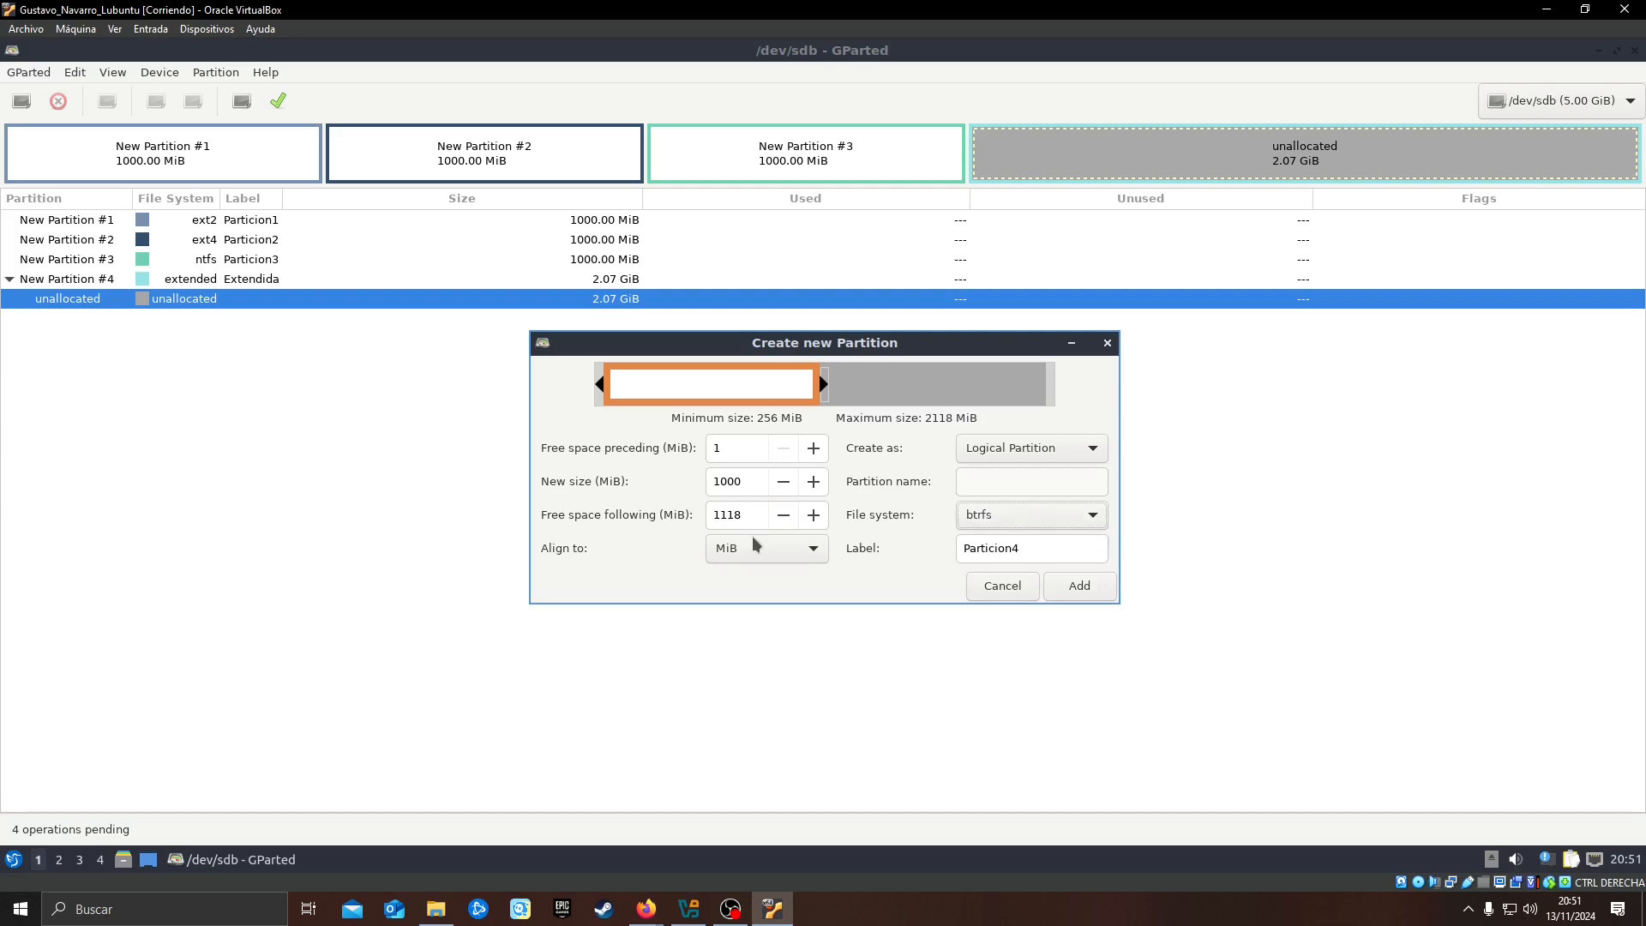
click(1036, 448)
click(1051, 449)
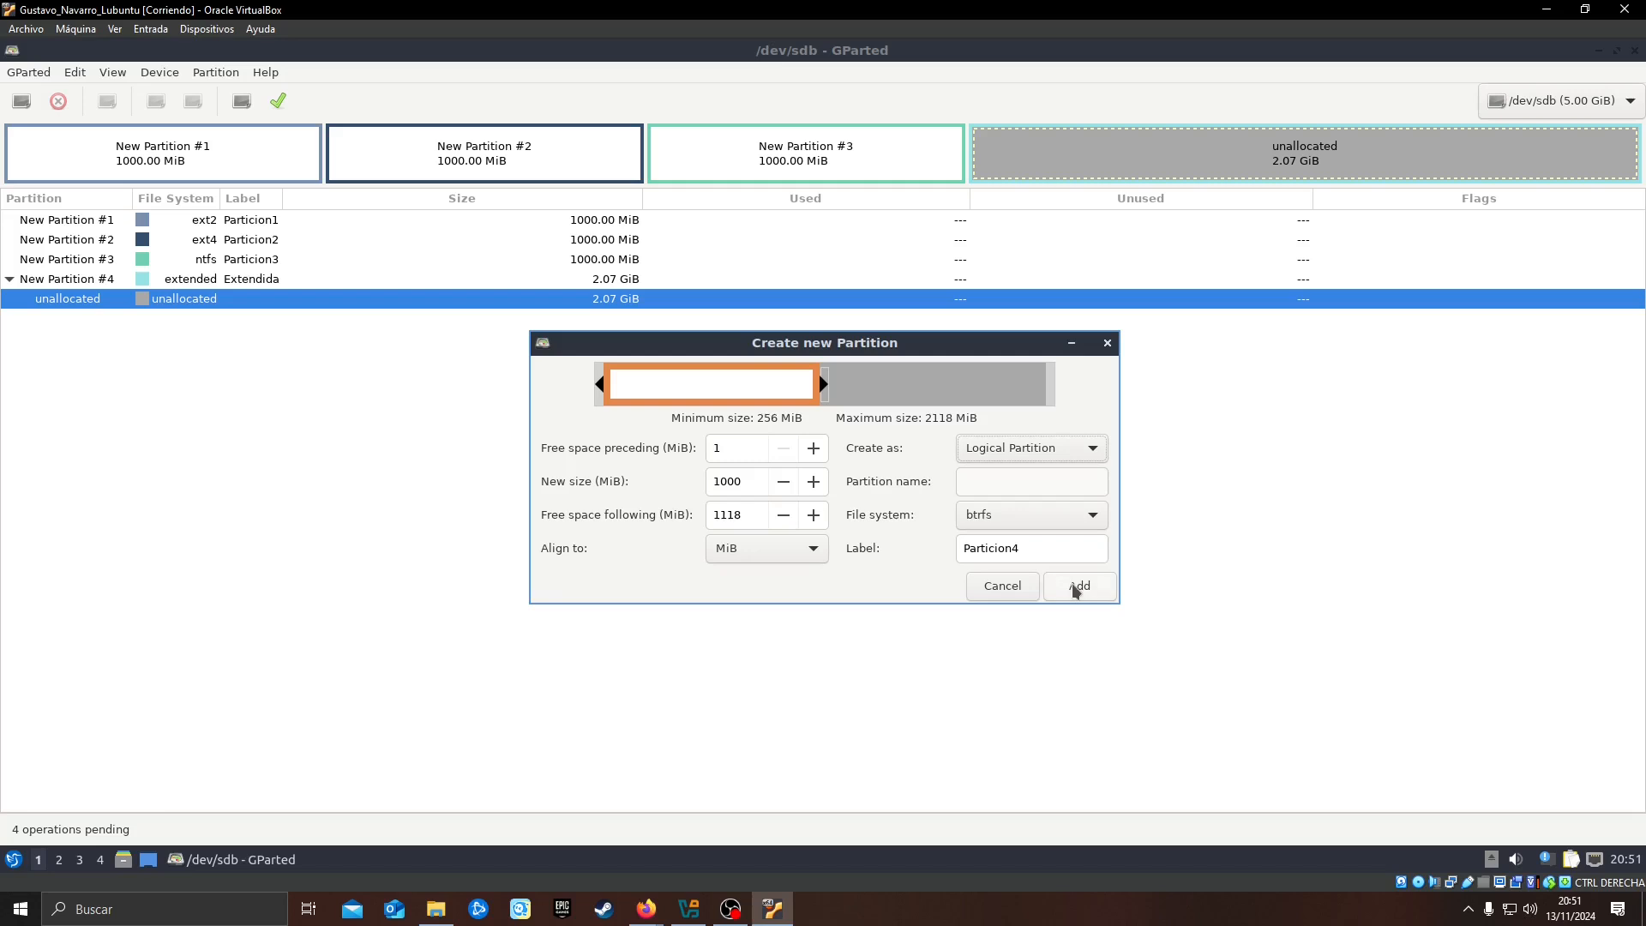
click(1078, 588)
Start a second logical partition in the remaining space of the extended partition and set its size to 1000 MiB
right_click(1310, 148)
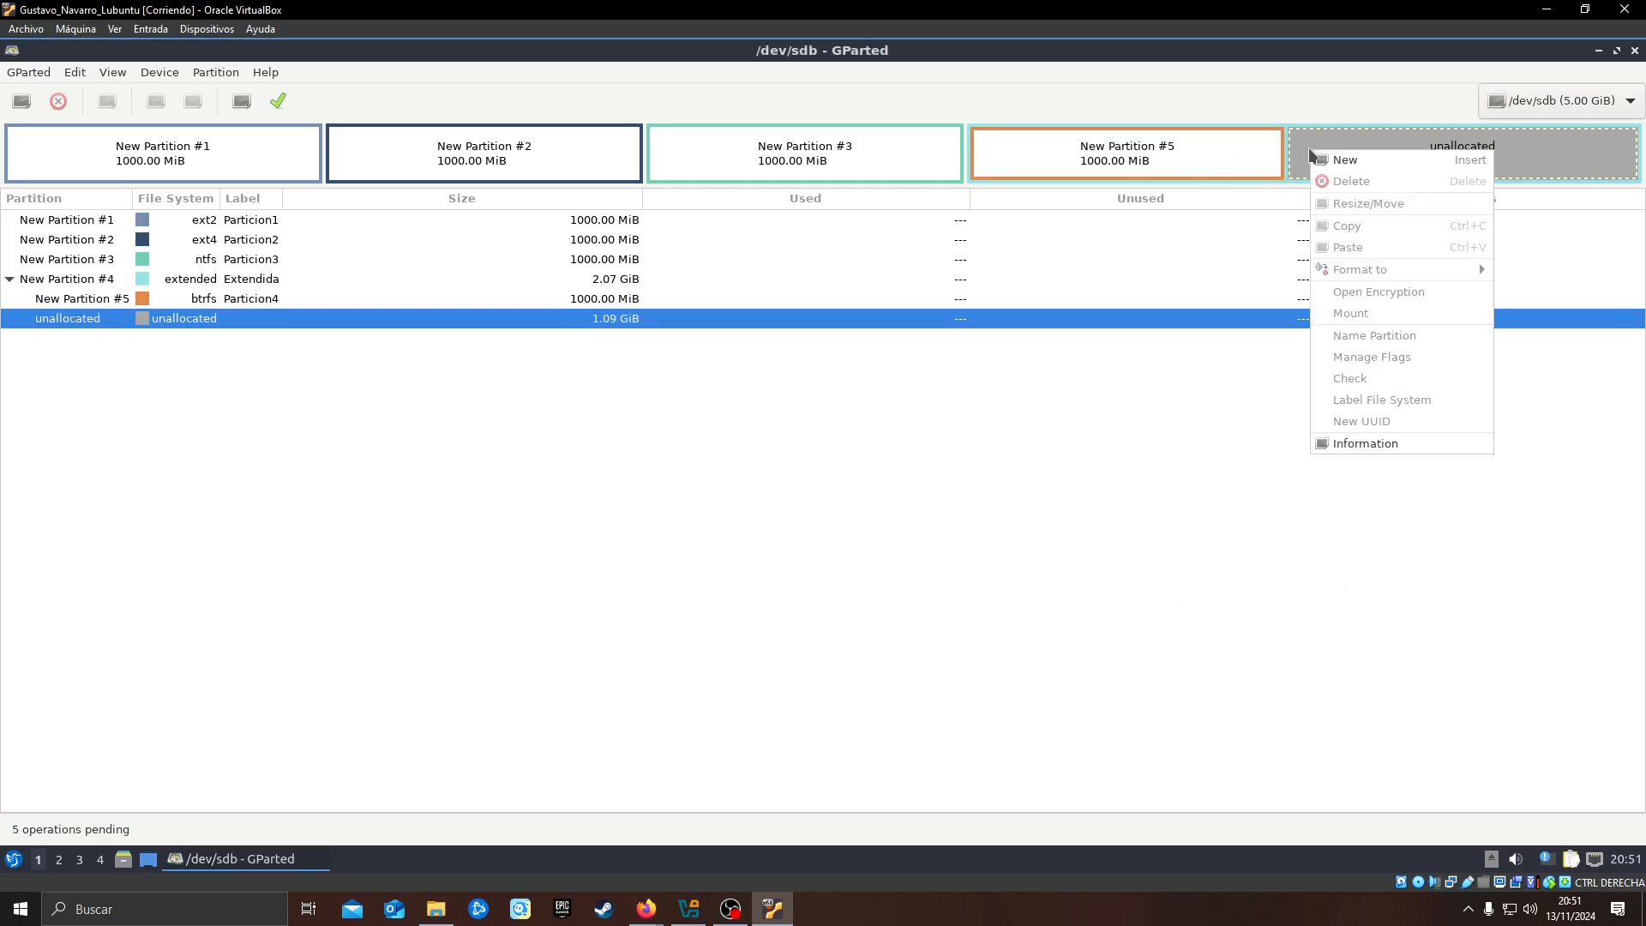
click(1400, 161)
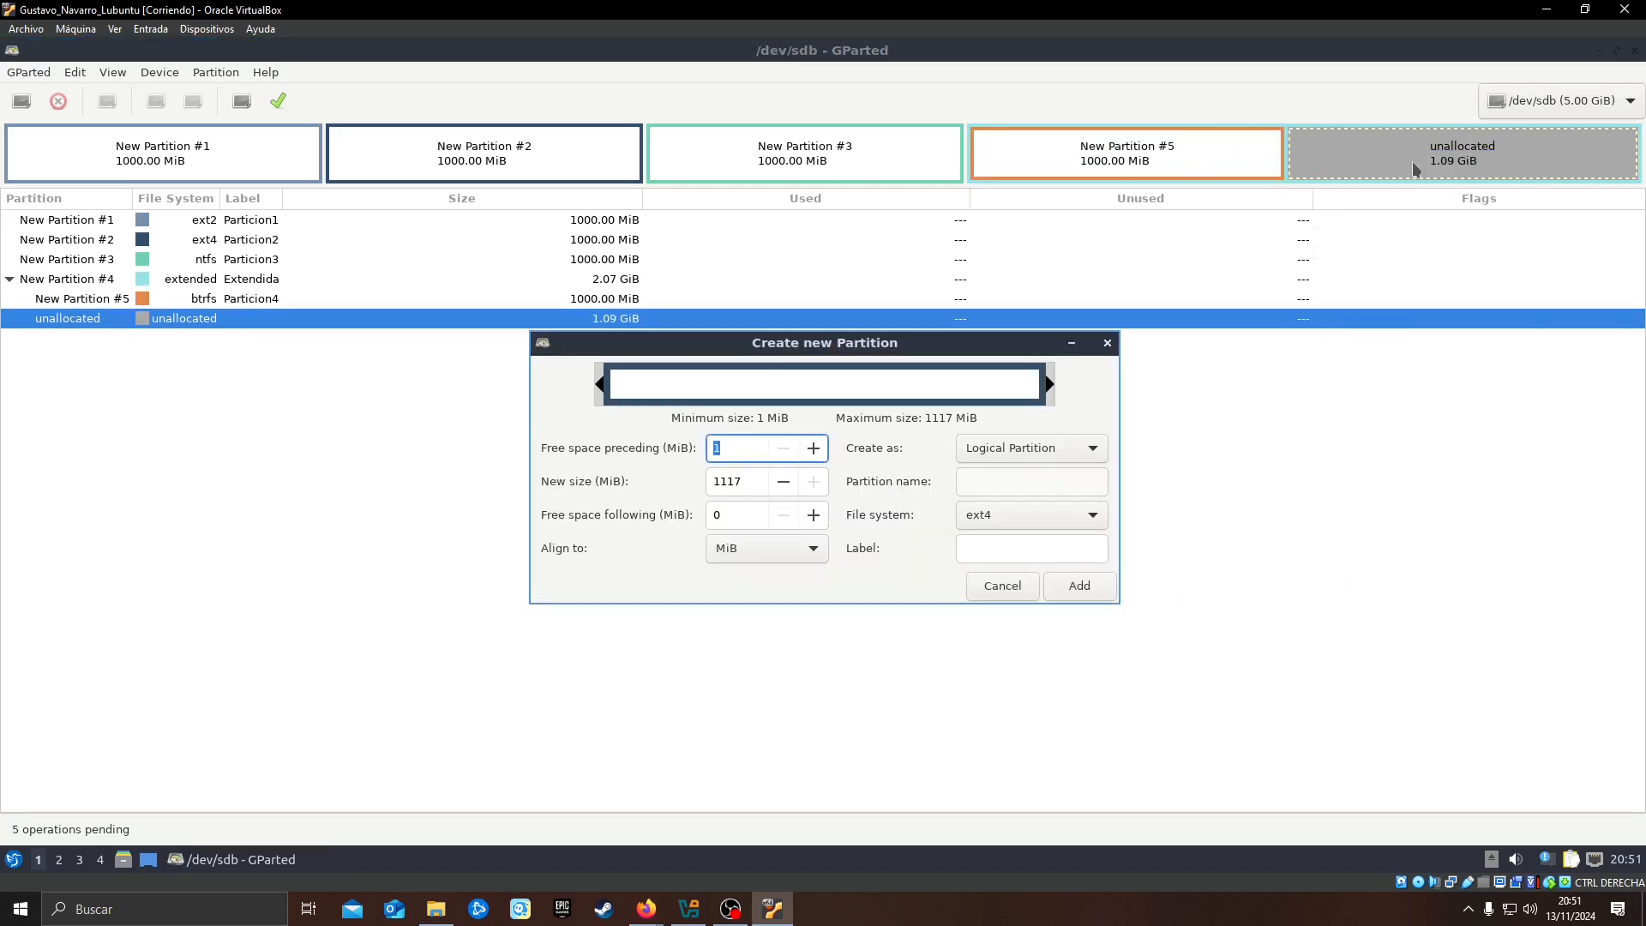
click(753, 479)
double_click(753, 479)
text(1000)
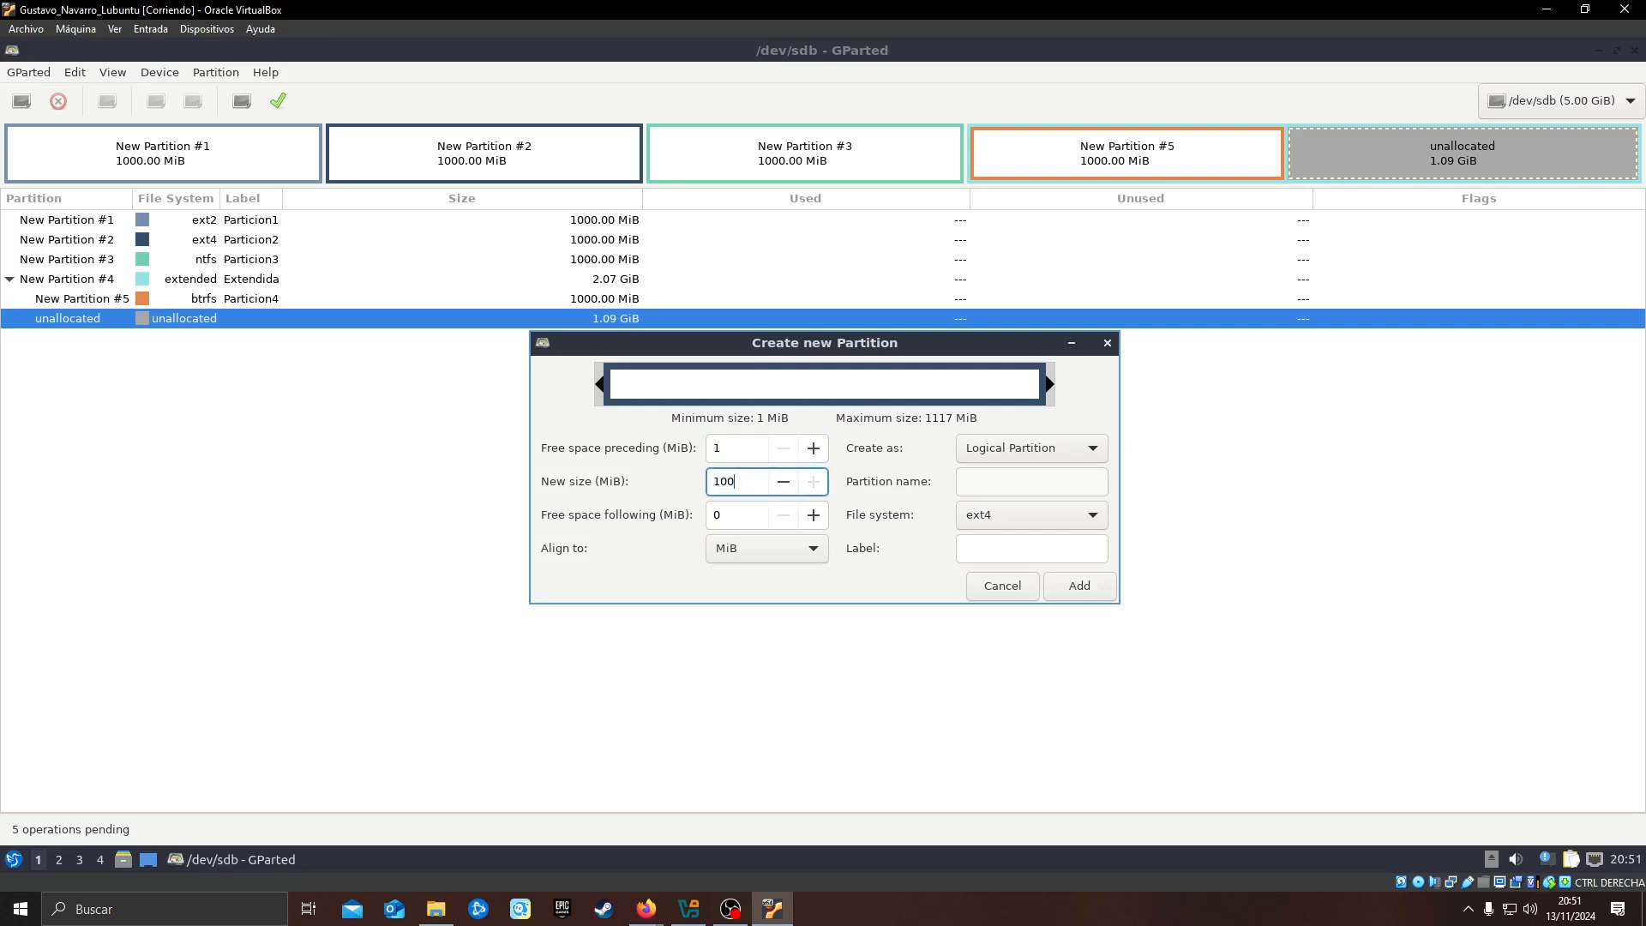
Choose fat16 as the second logical partition's file system, label it Particion5 and add it
click(1020, 518)
click(1019, 496)
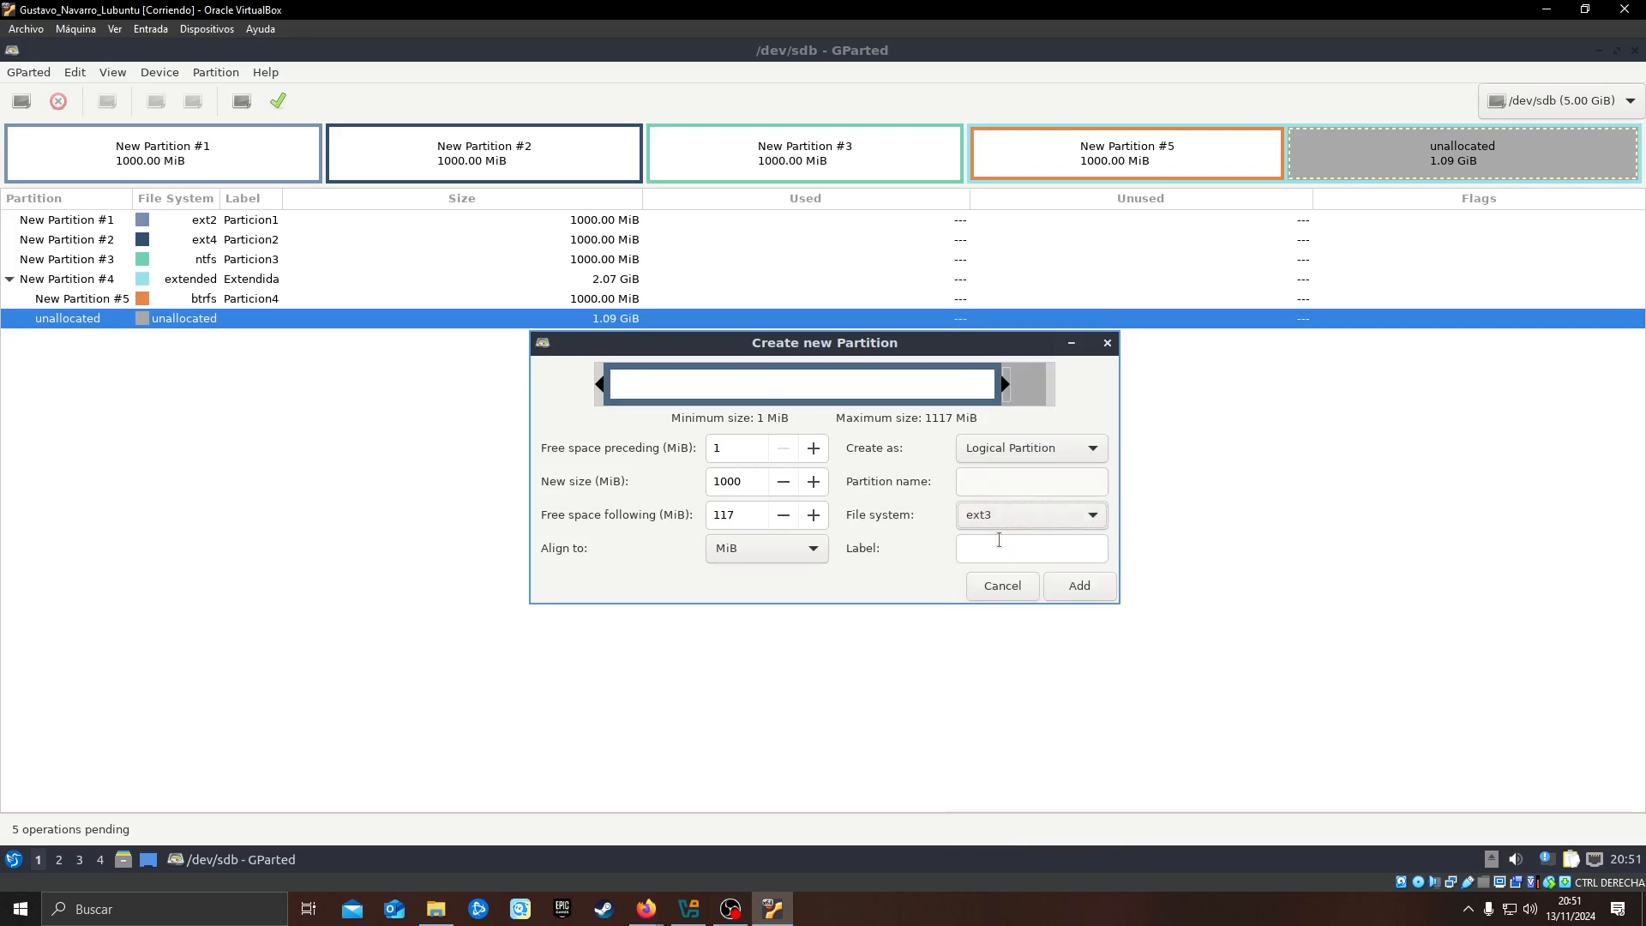
click(1052, 520)
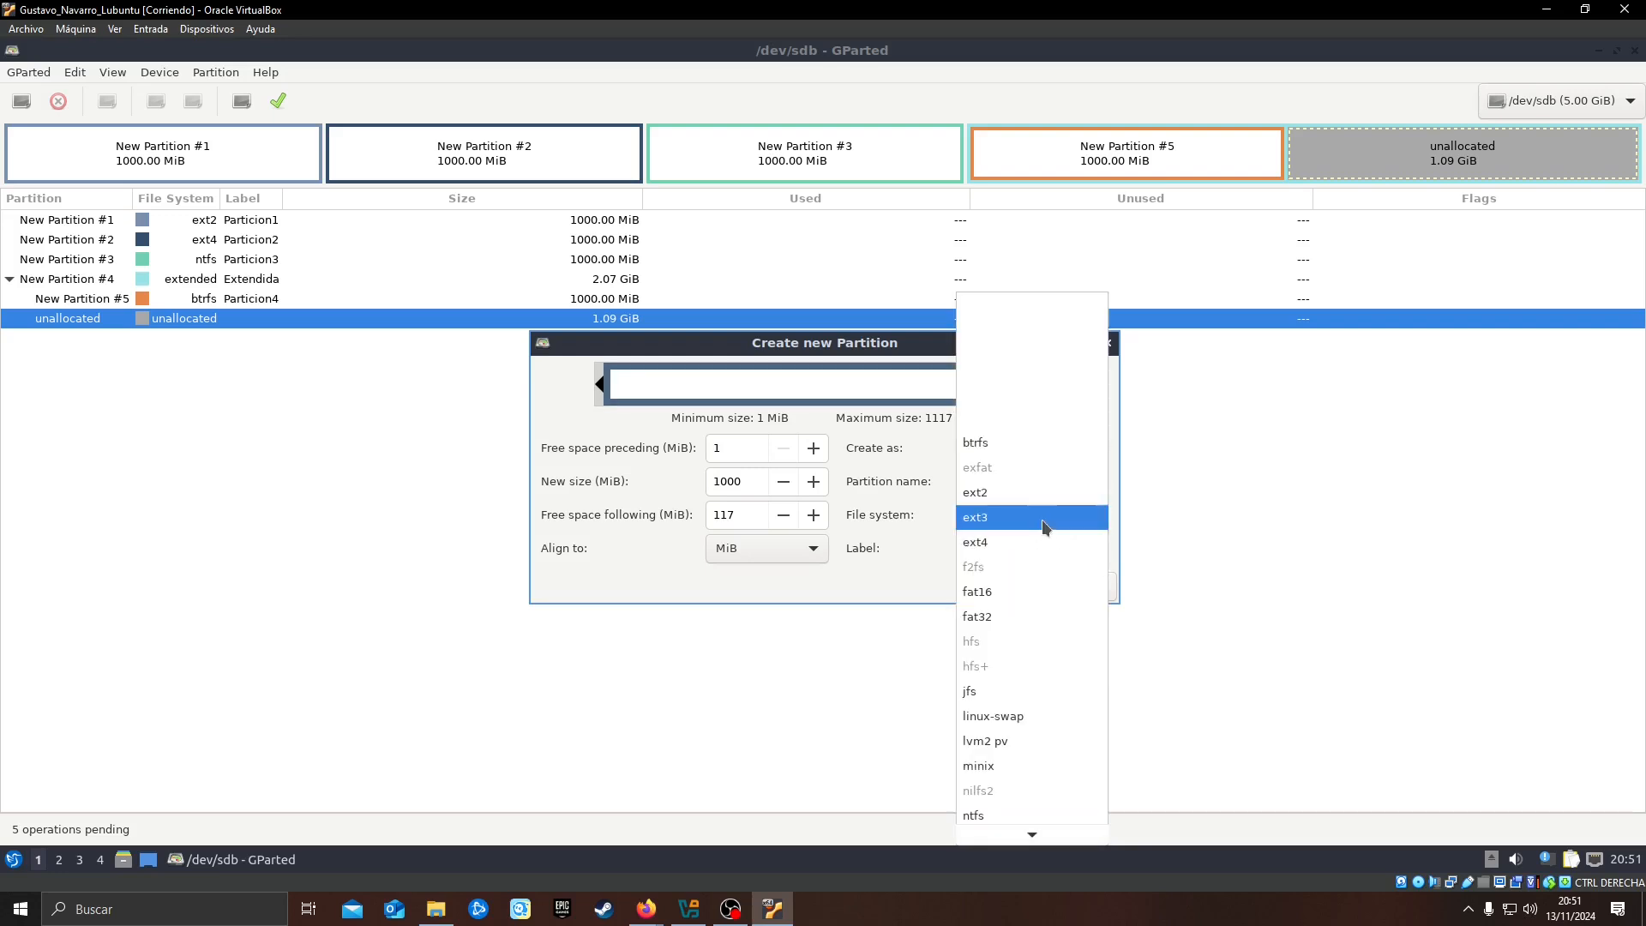
click(997, 592)
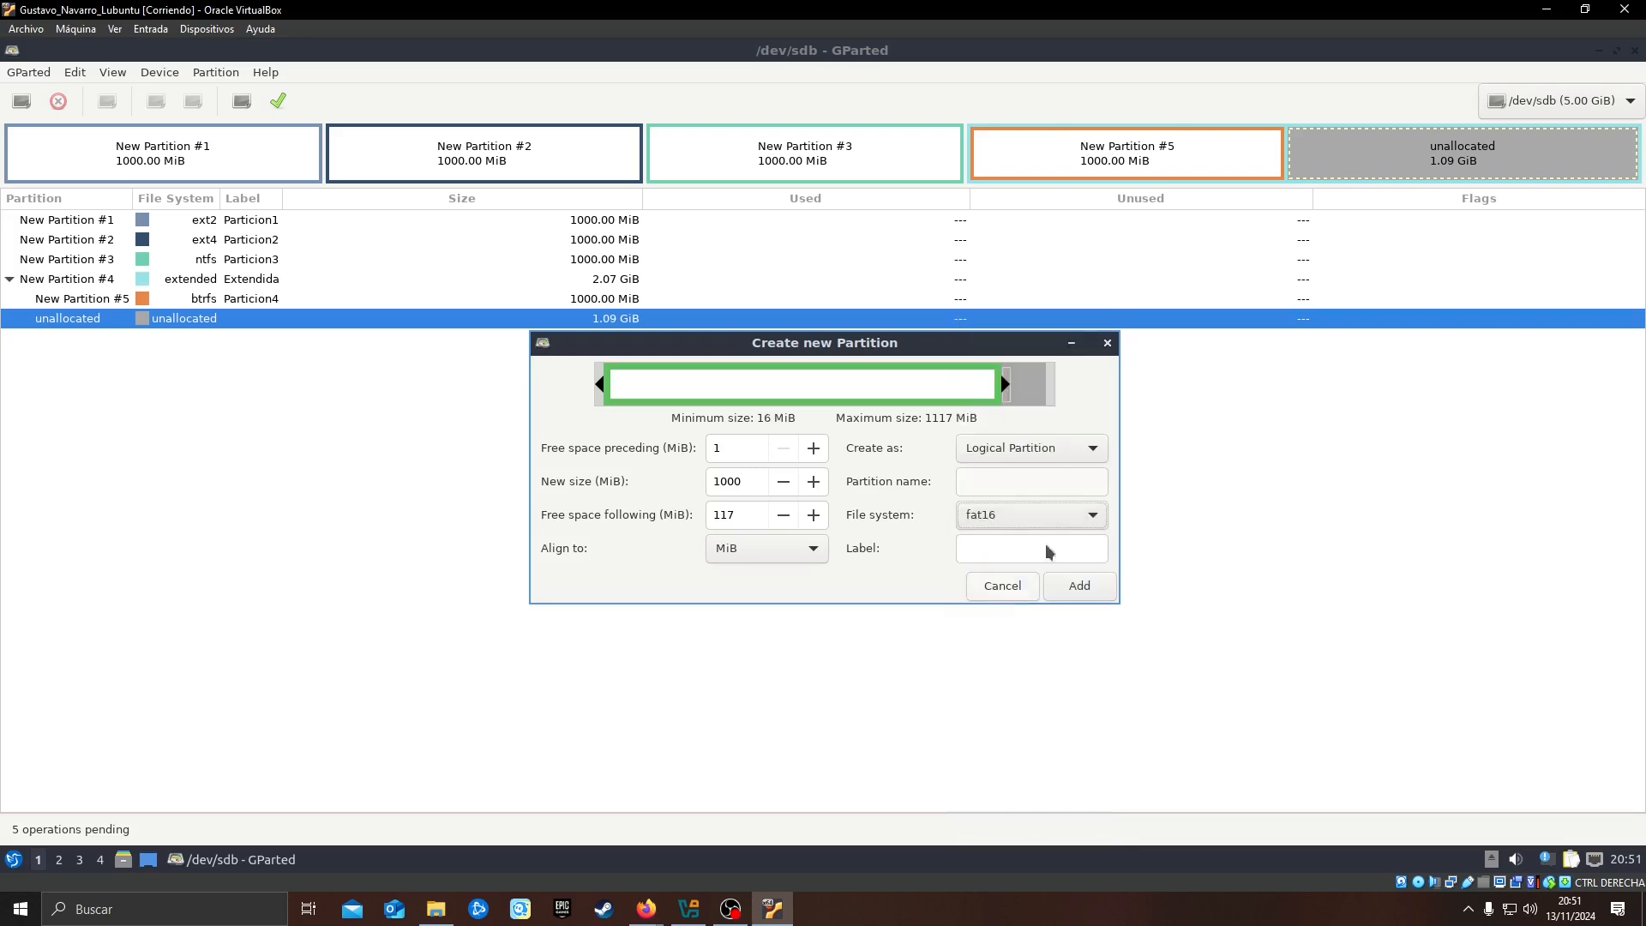
click(986, 552)
text(P)
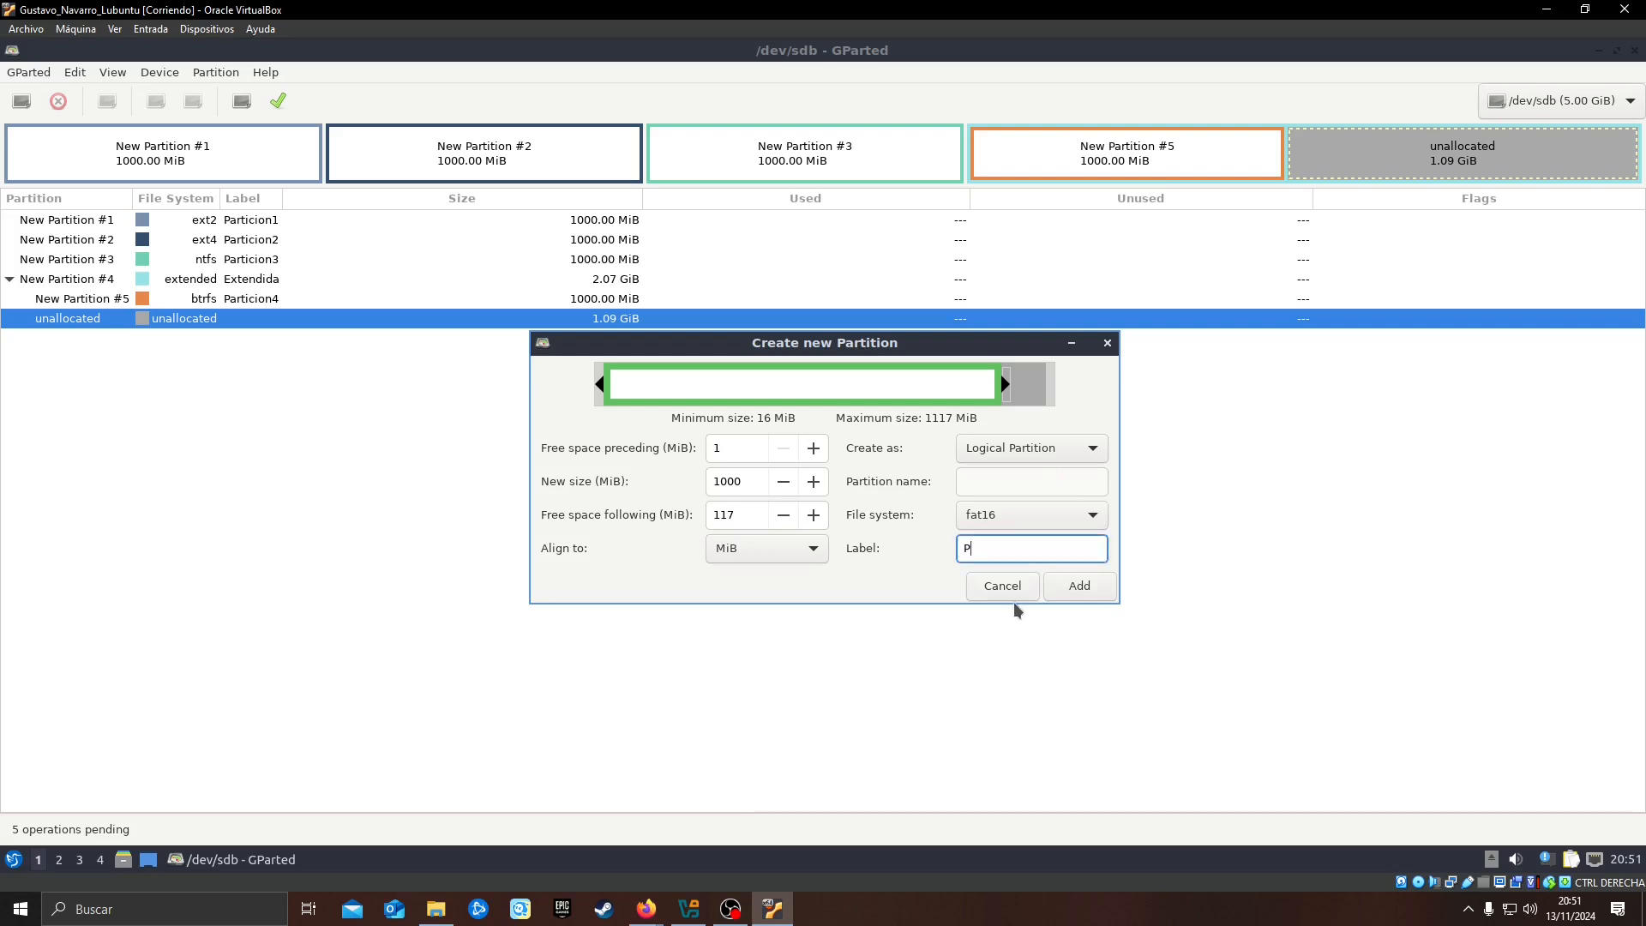
text(articion5)
click(1073, 586)
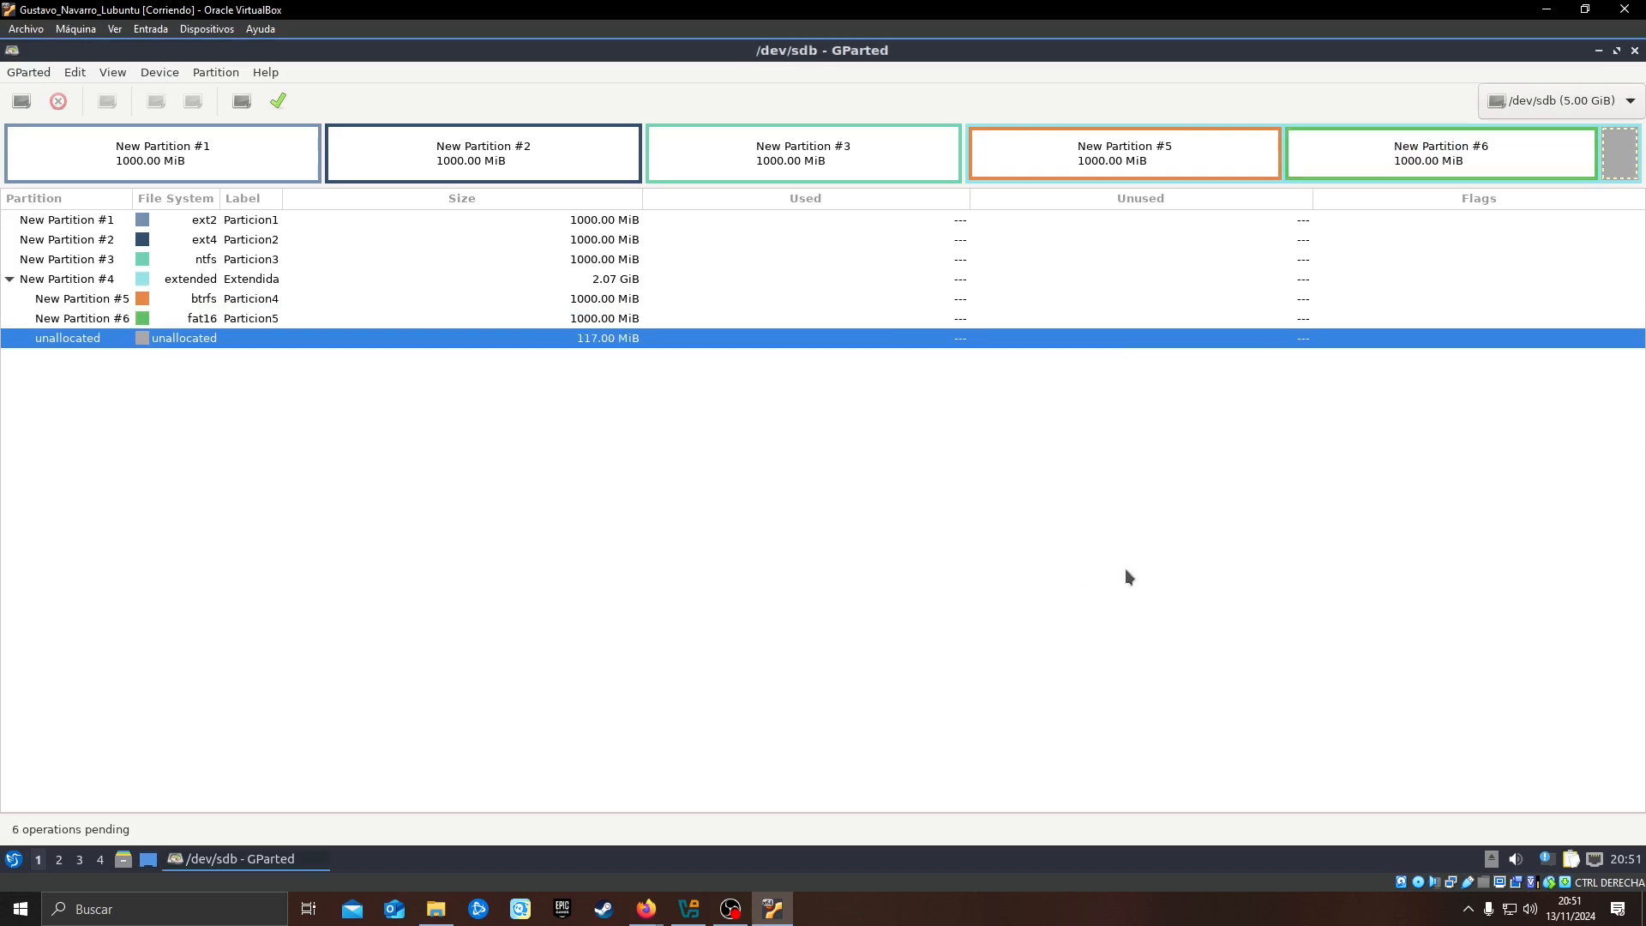
Resize the Particion5 logical partition to 1117 MiB, with no free space before it, to take up the leftover unallocated space
click(227, 161)
click(1442, 162)
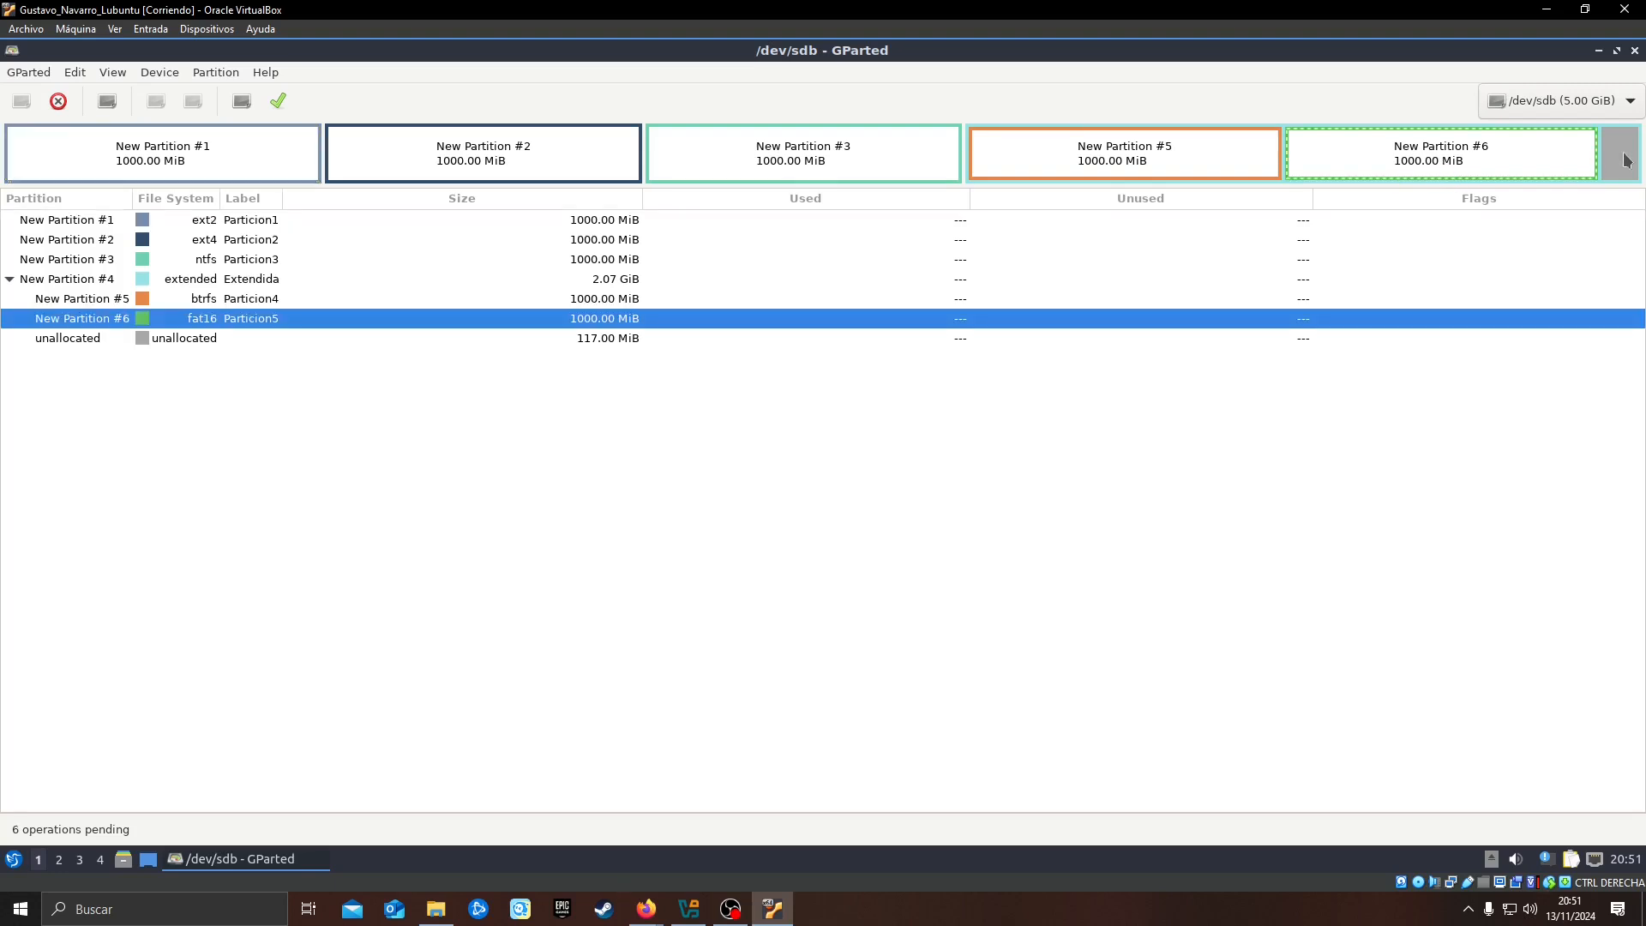
right_click(1543, 150)
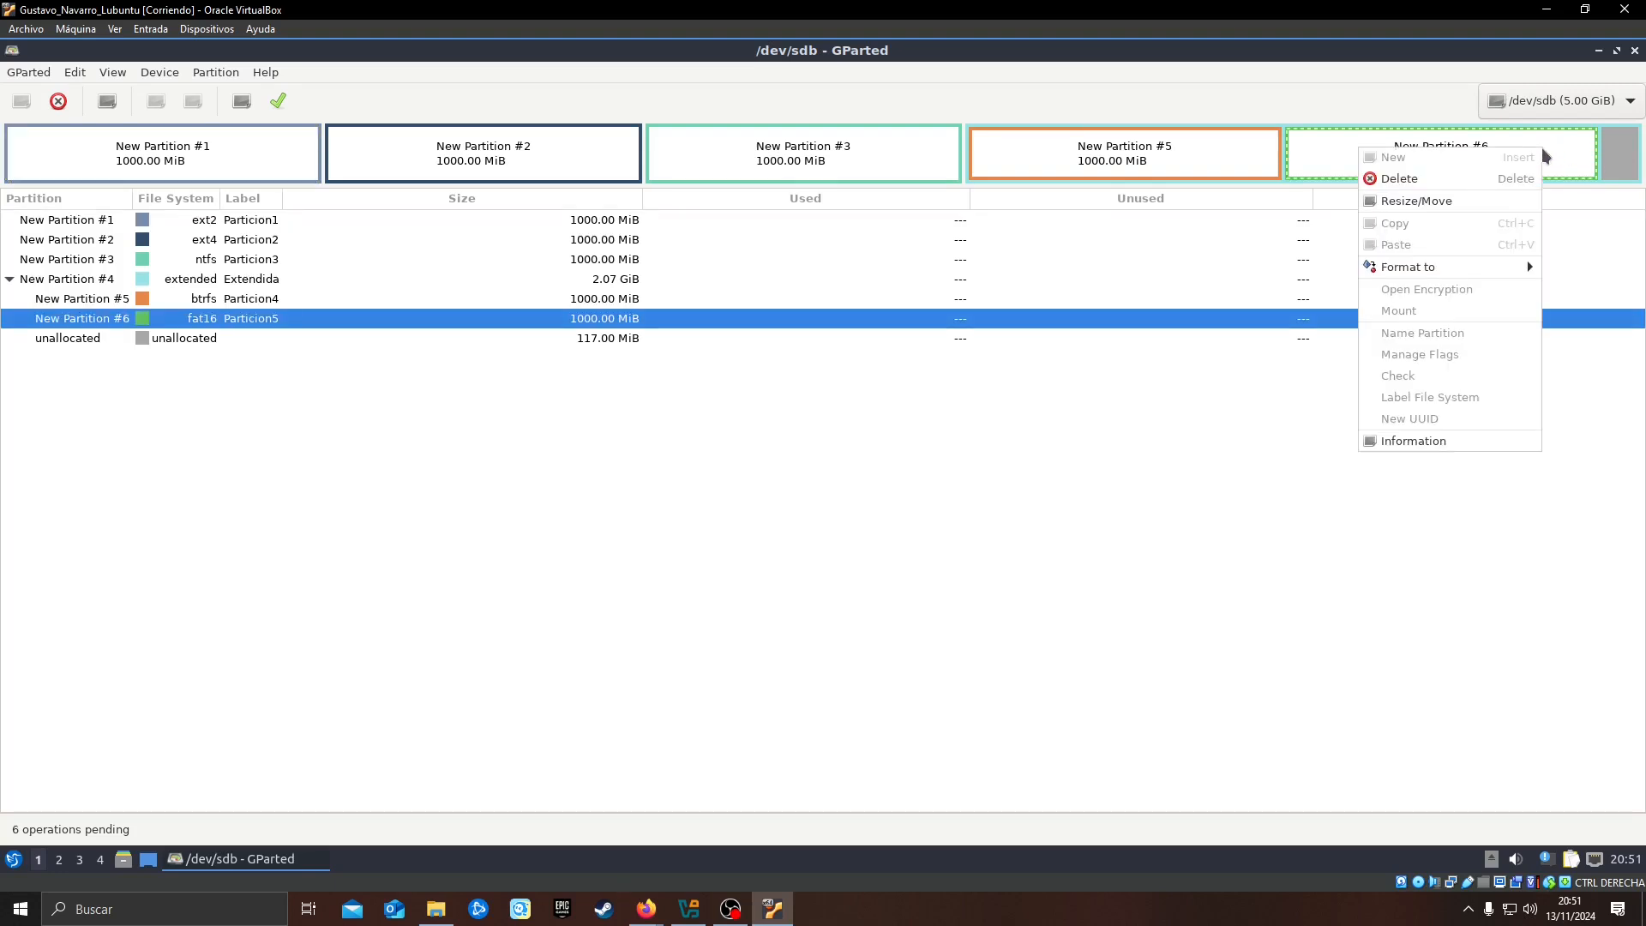
click(1441, 202)
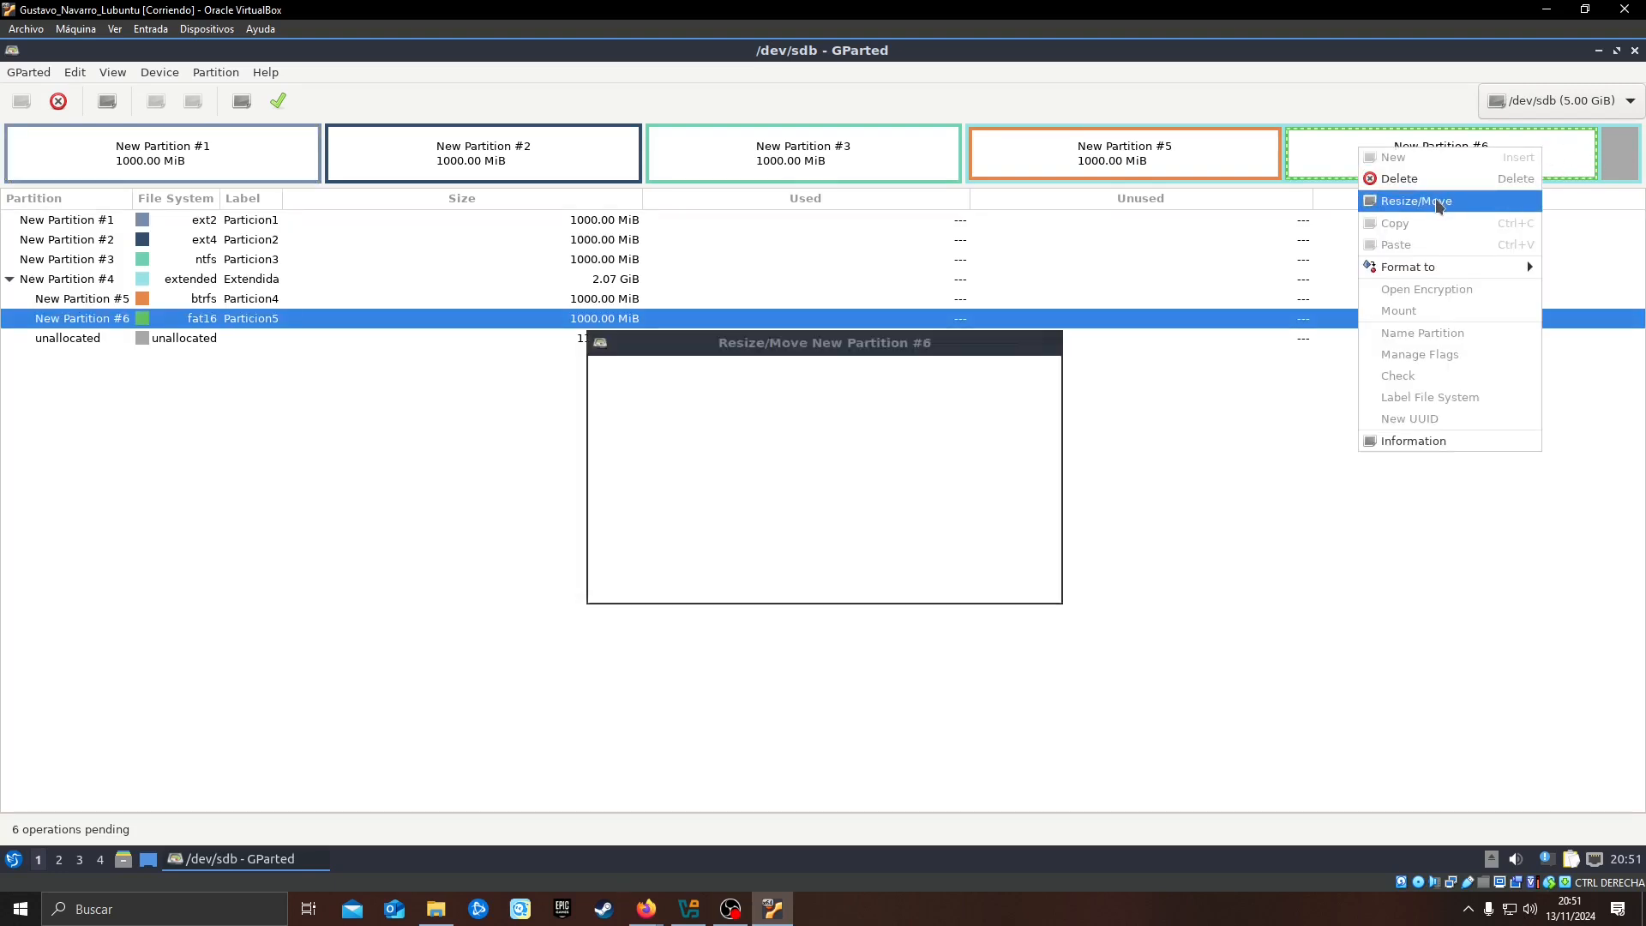
drag(999, 383, 1200, 376)
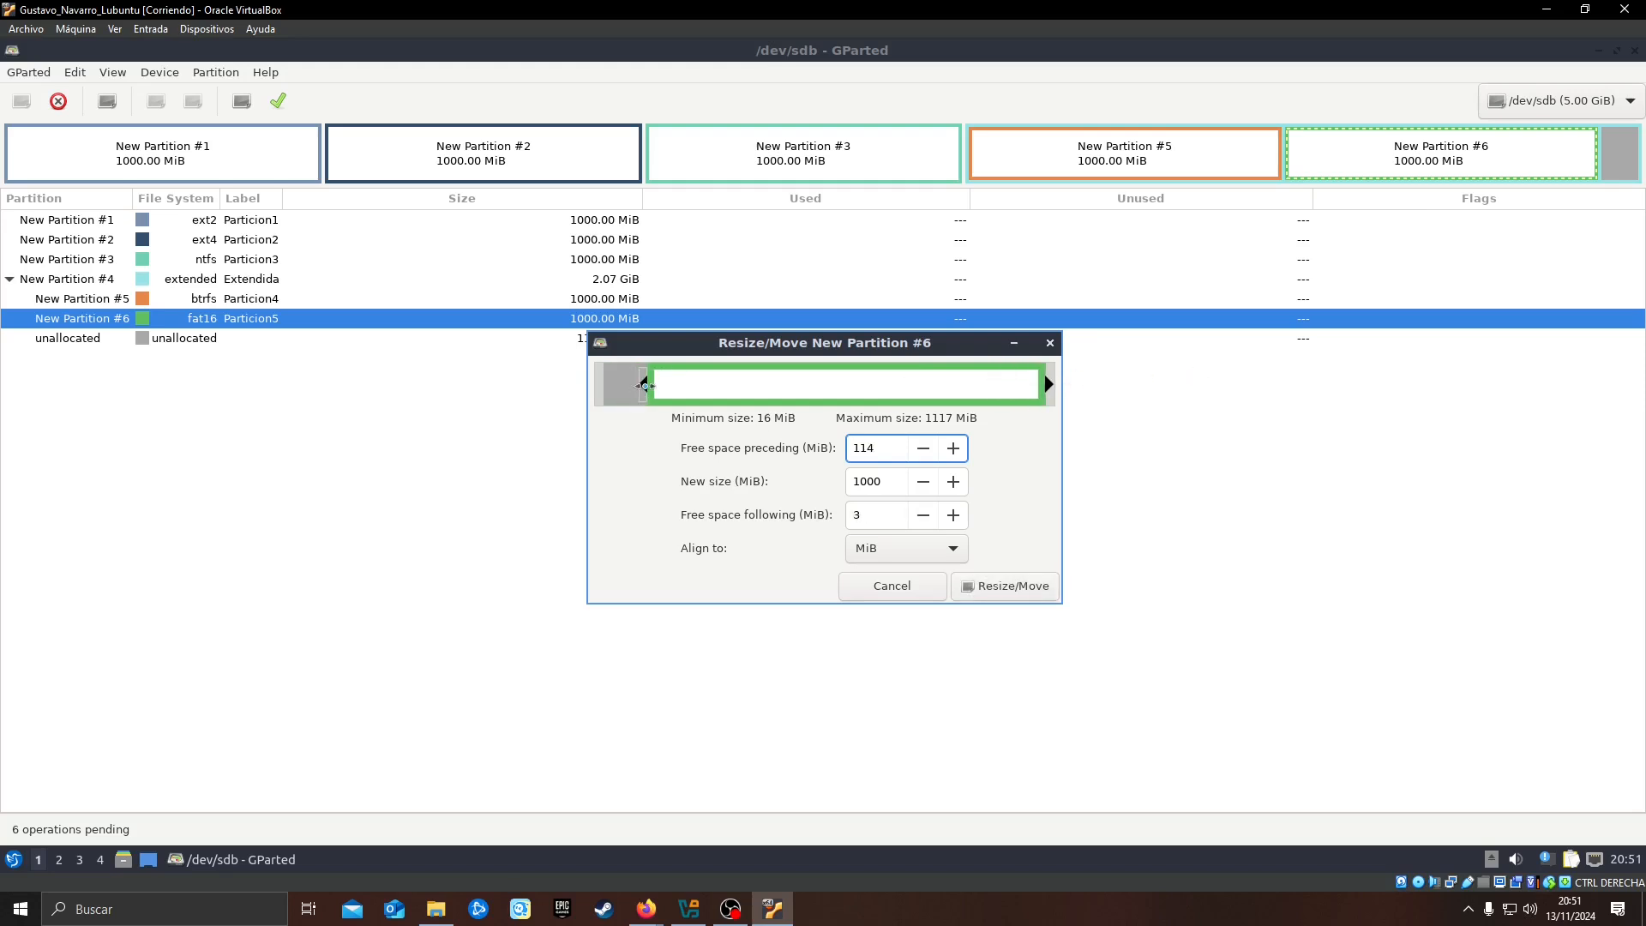
drag(644, 383, 507, 390)
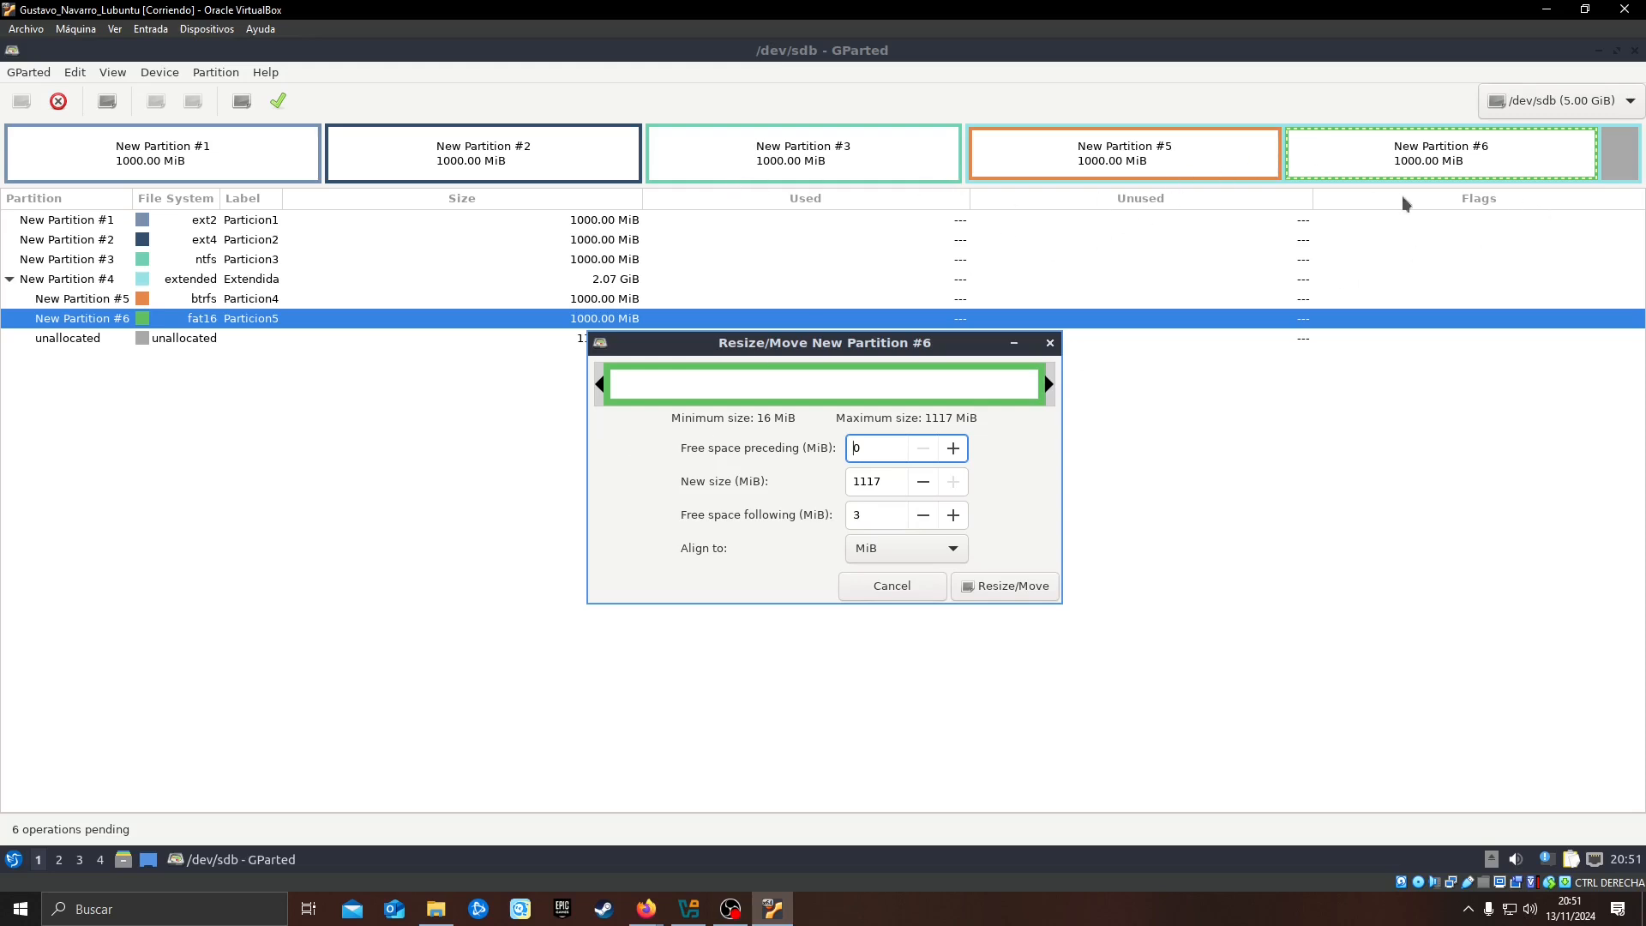
click(1019, 588)
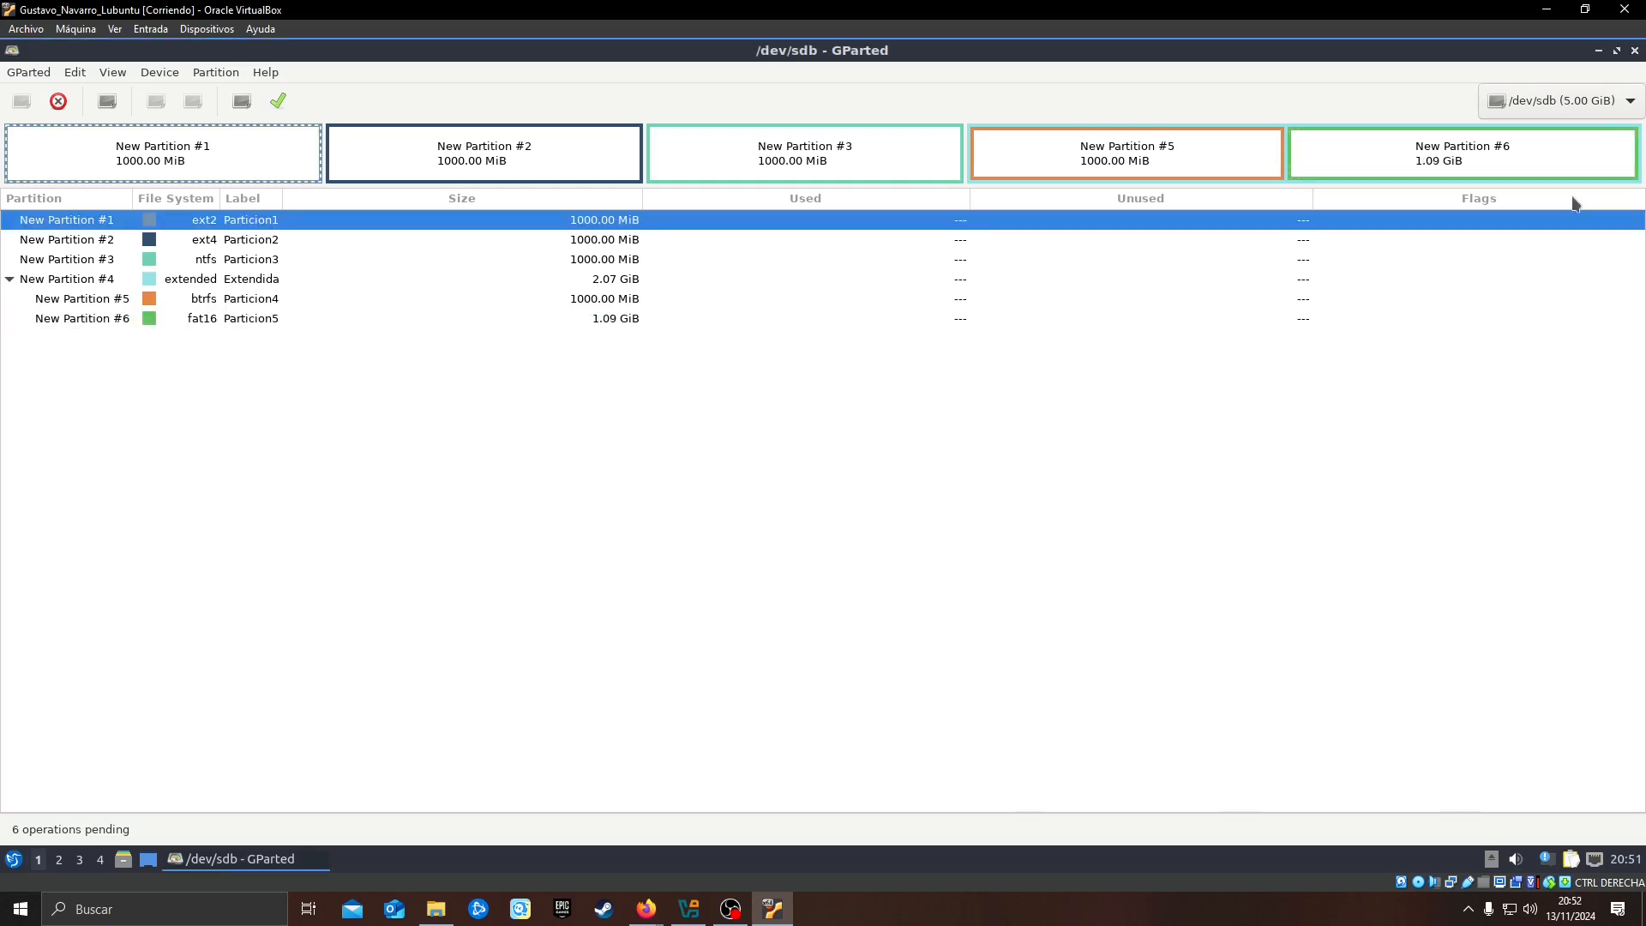
click(1419, 148)
click(1257, 151)
click(1309, 148)
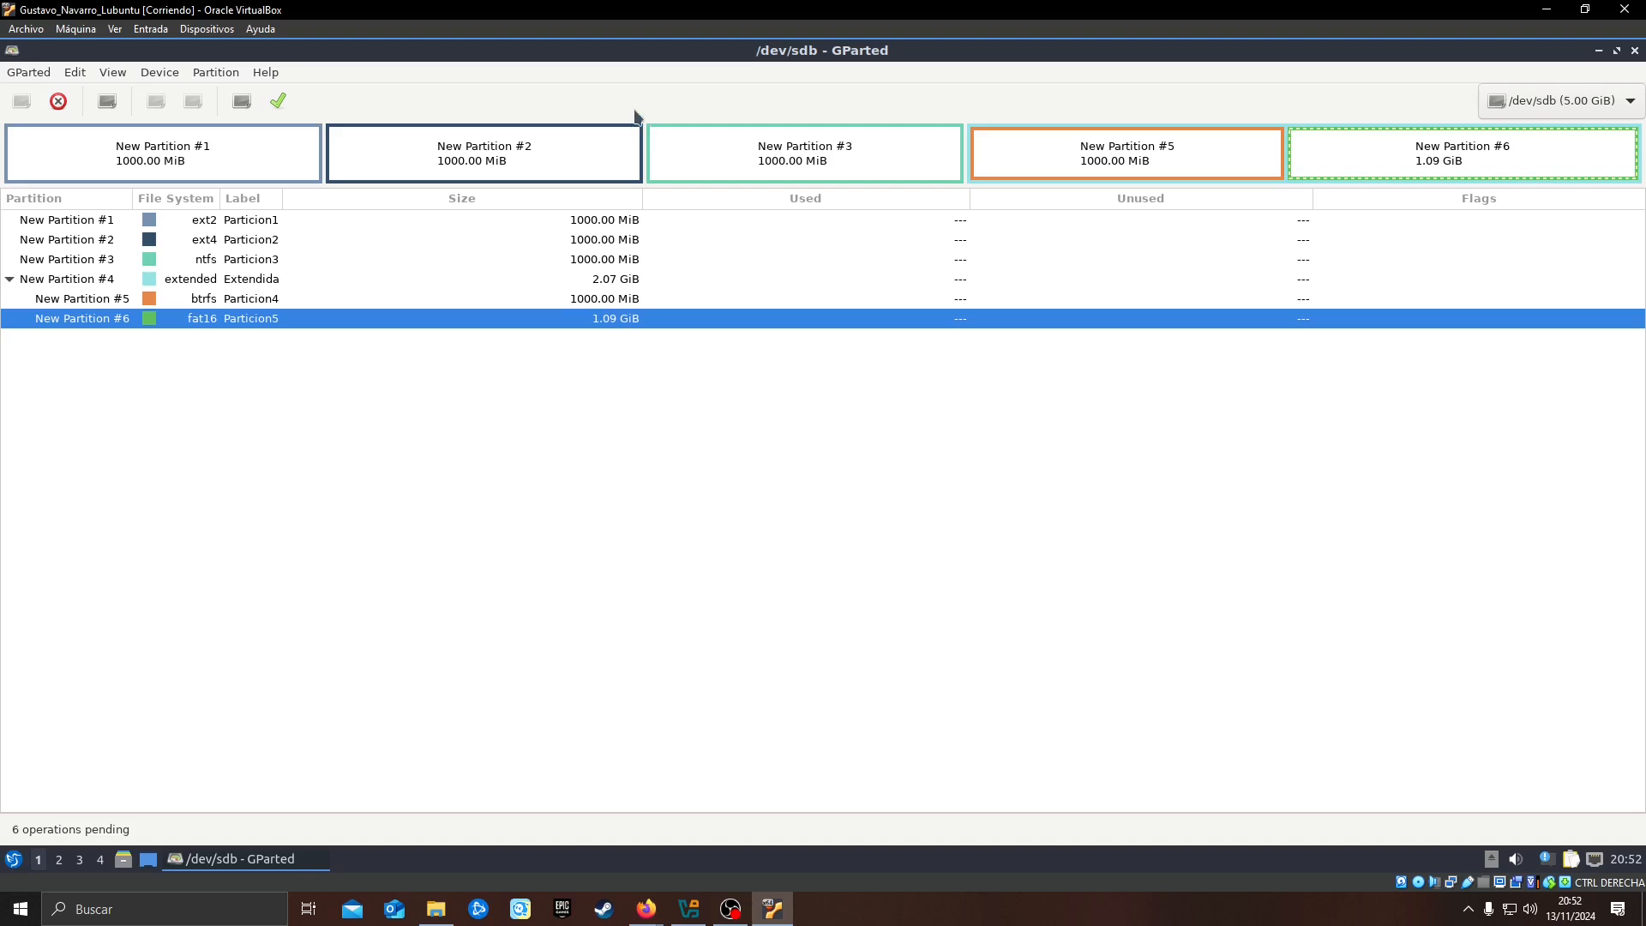
click(1083, 152)
right_click(1128, 156)
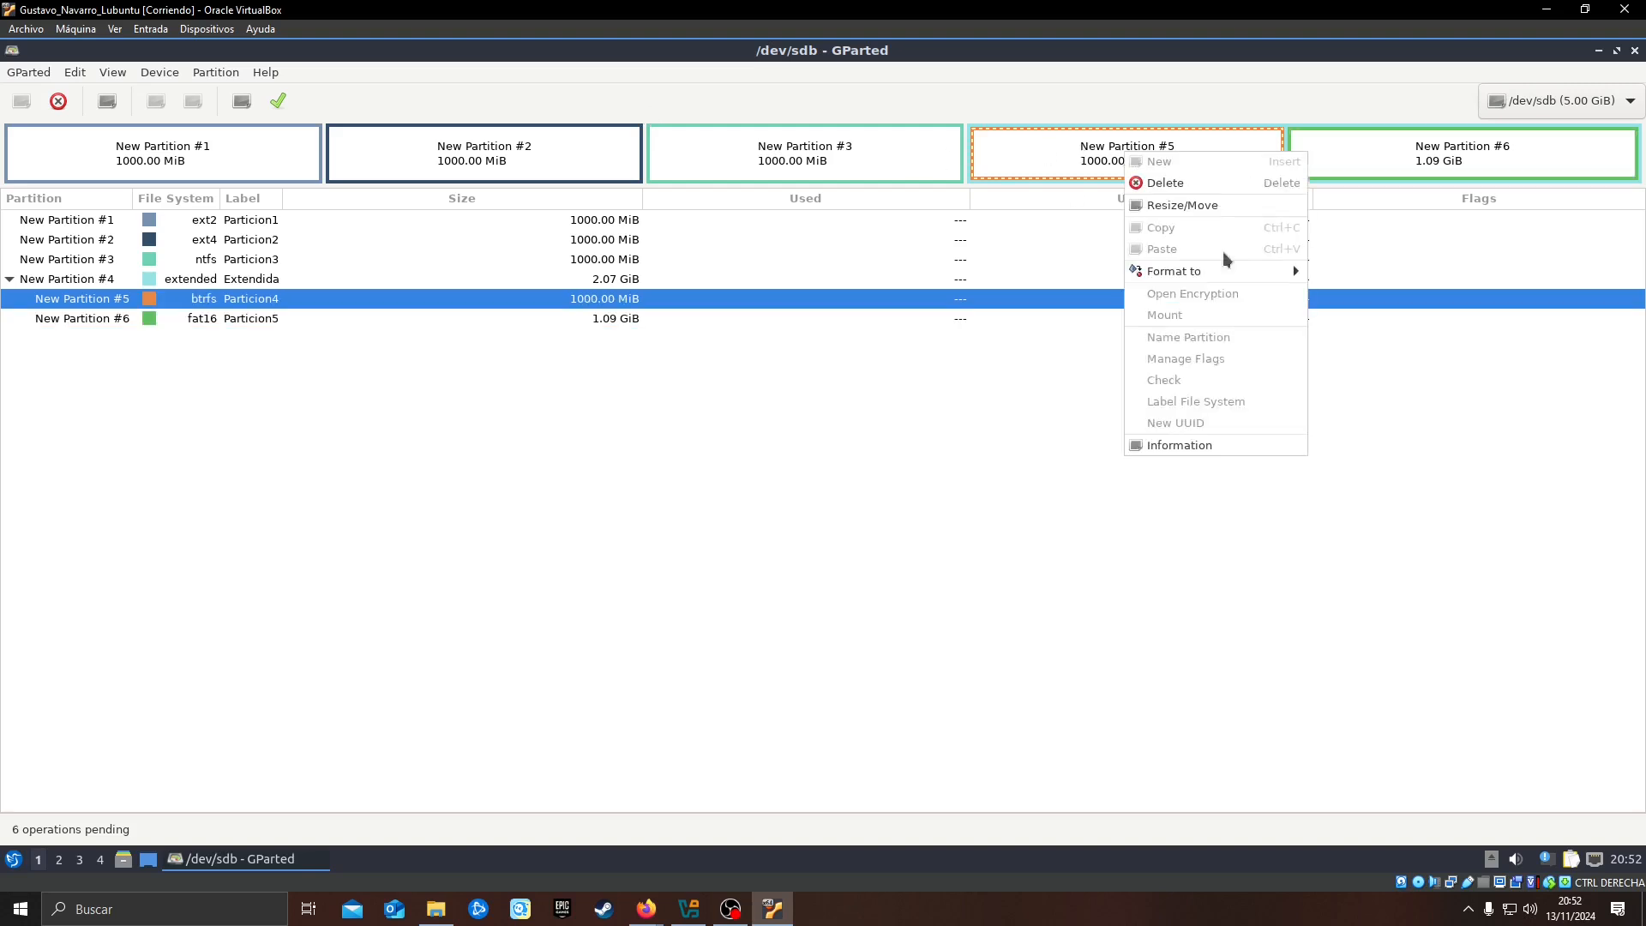
click(1221, 207)
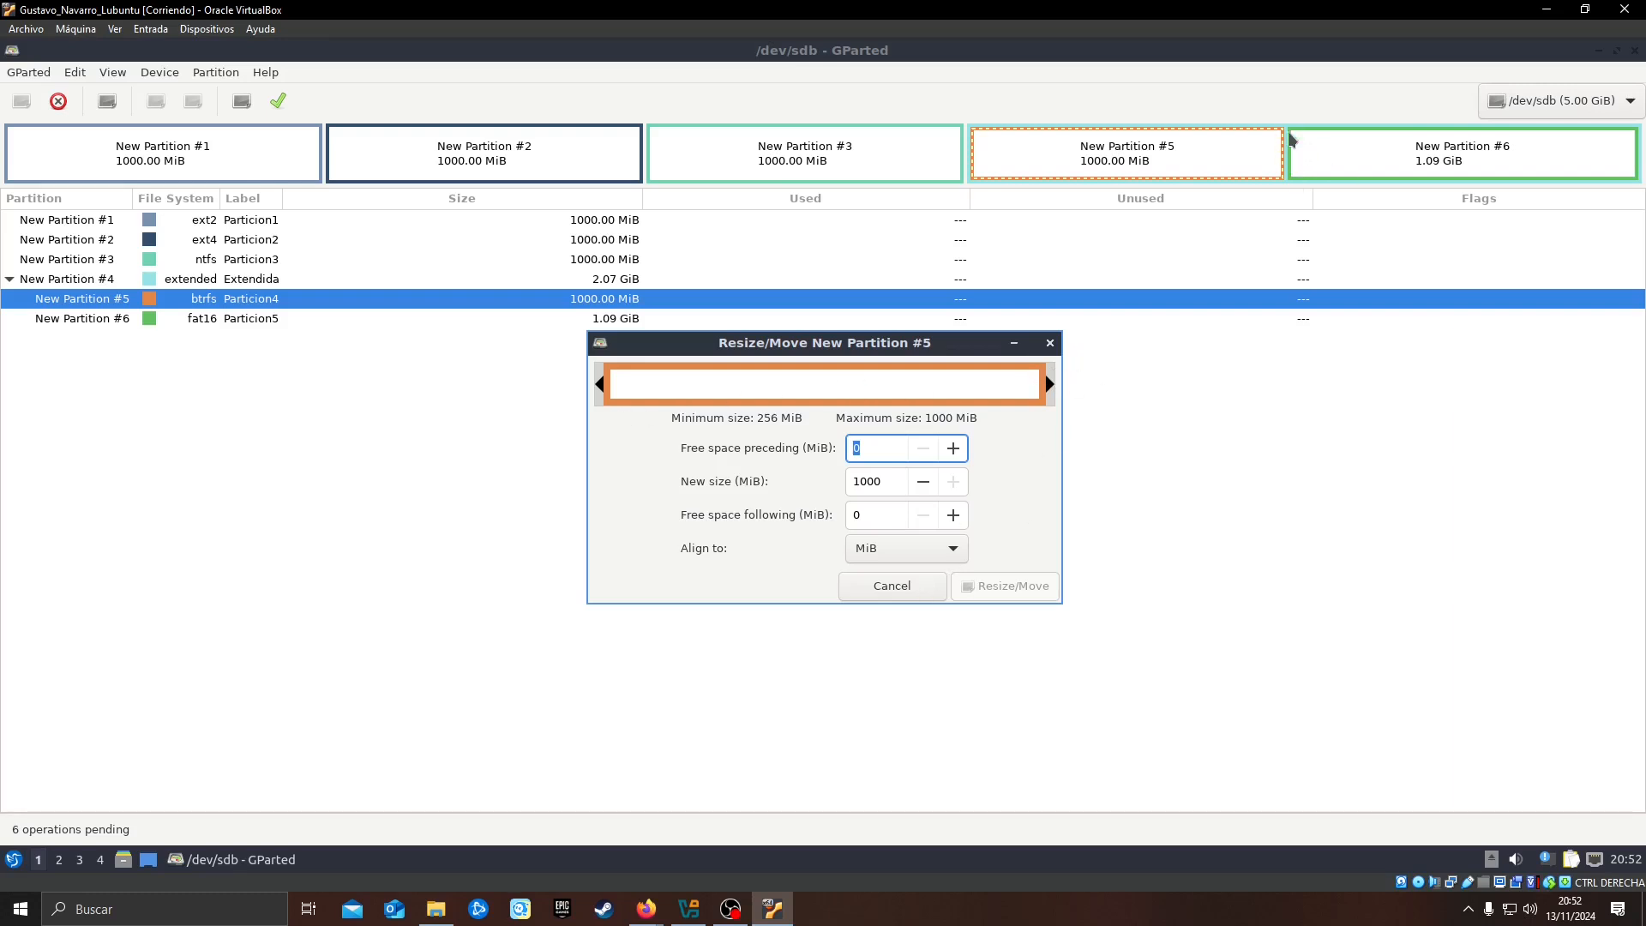
click(926, 590)
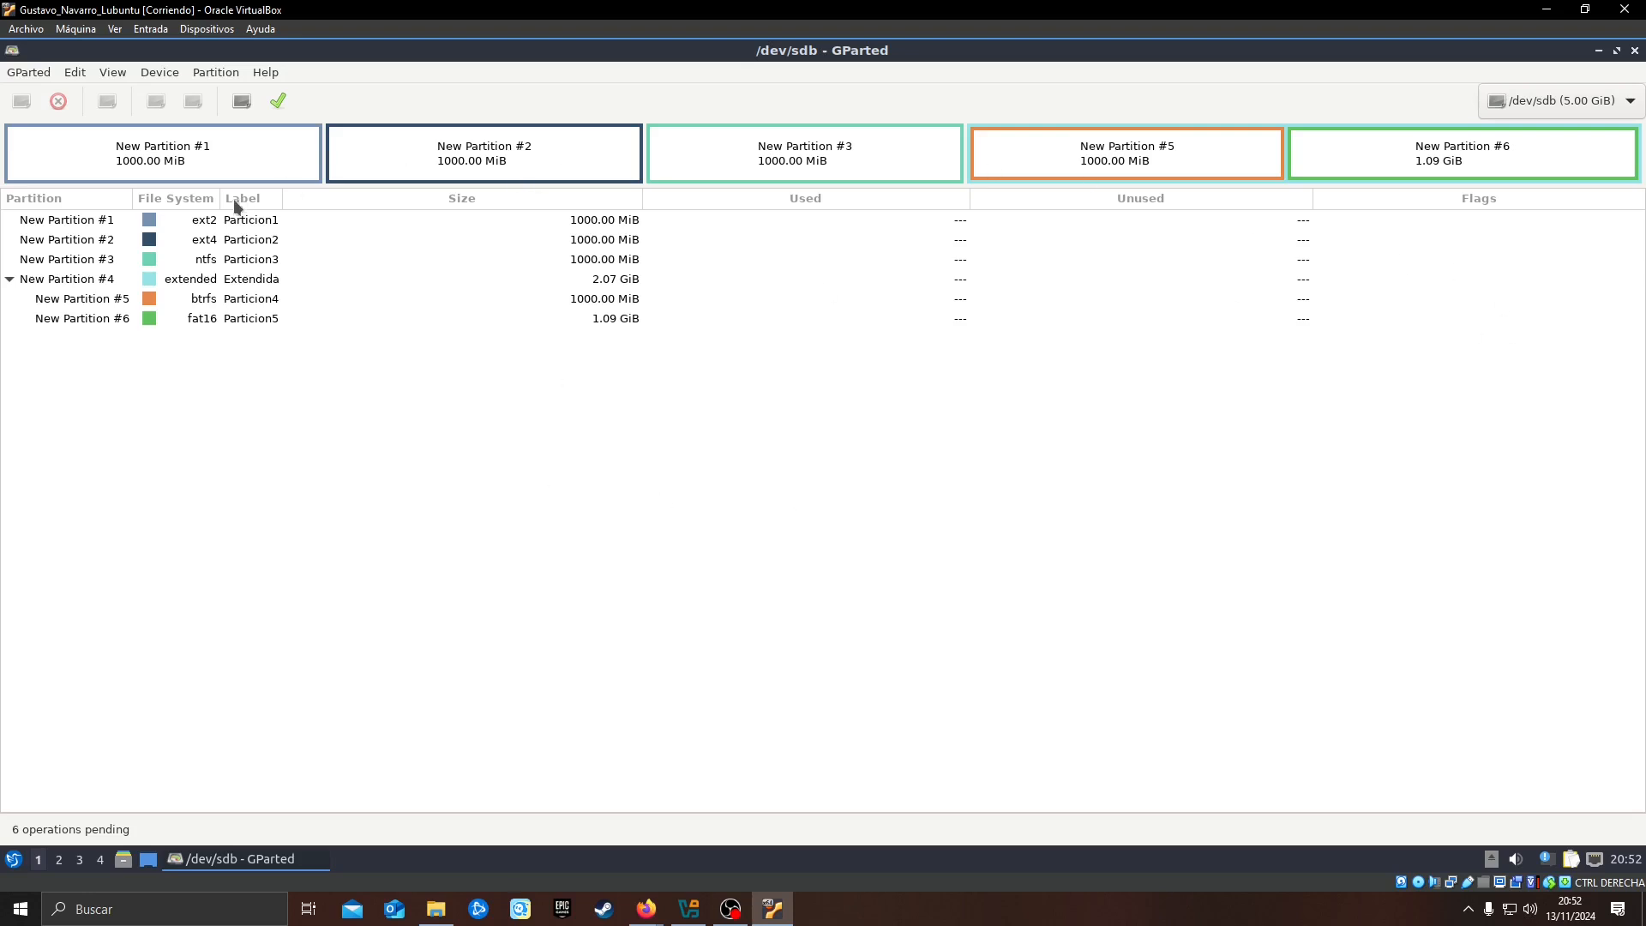
Apply all pending partition operations to /dev/sdb, show the details of the operations and close the report
click(218, 153)
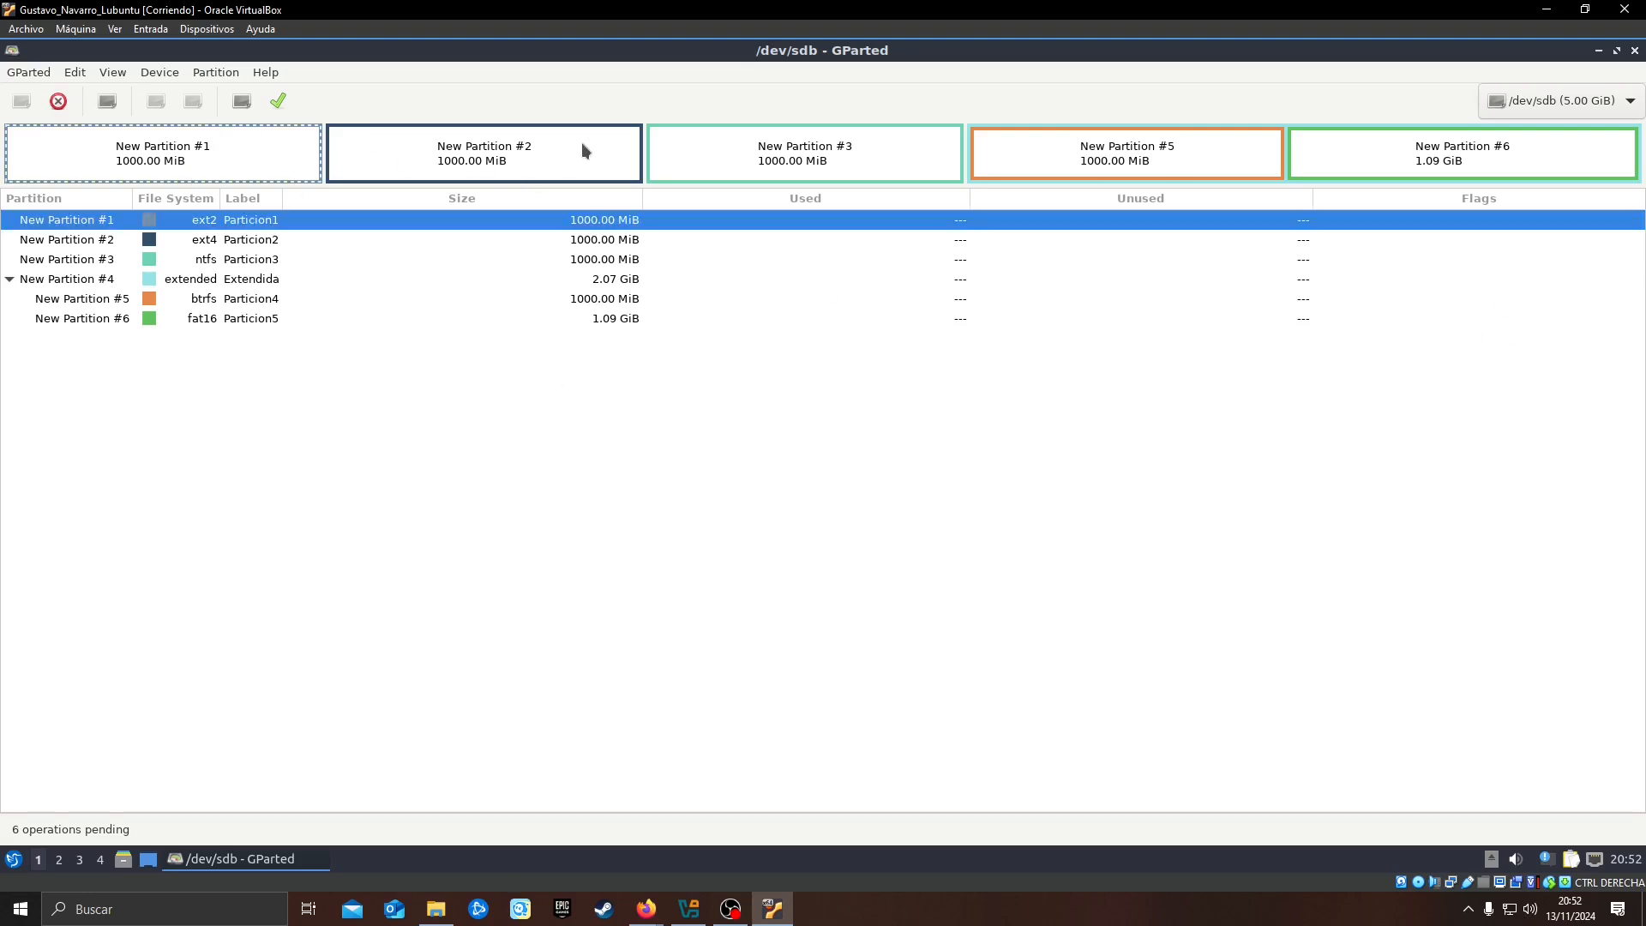
click(836, 135)
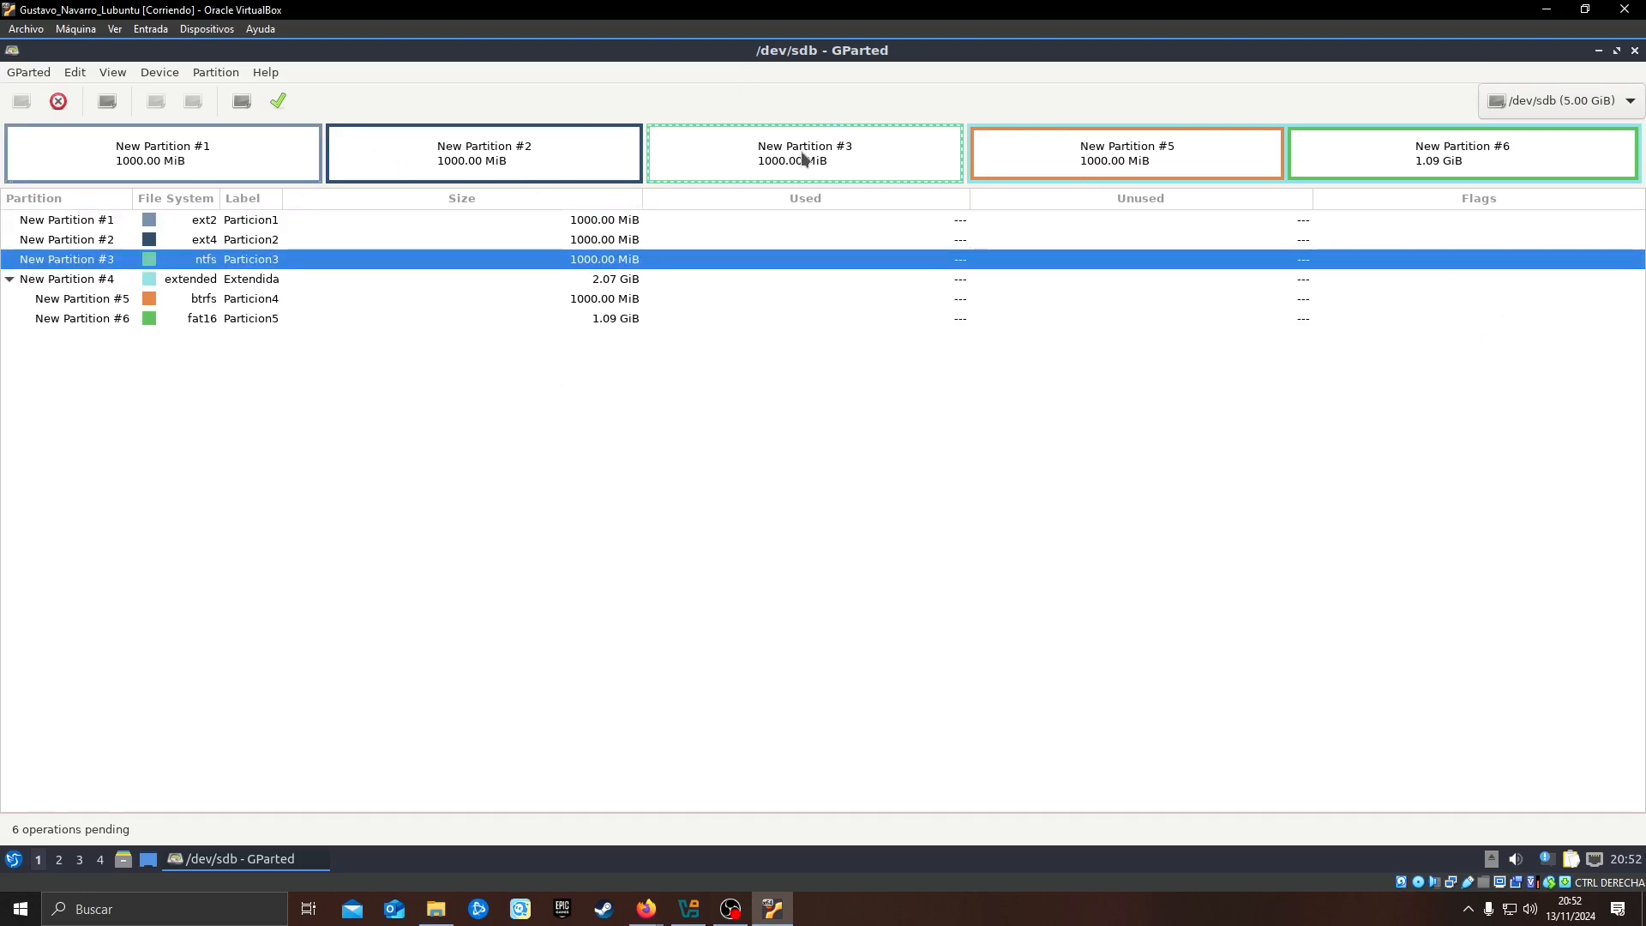
click(280, 101)
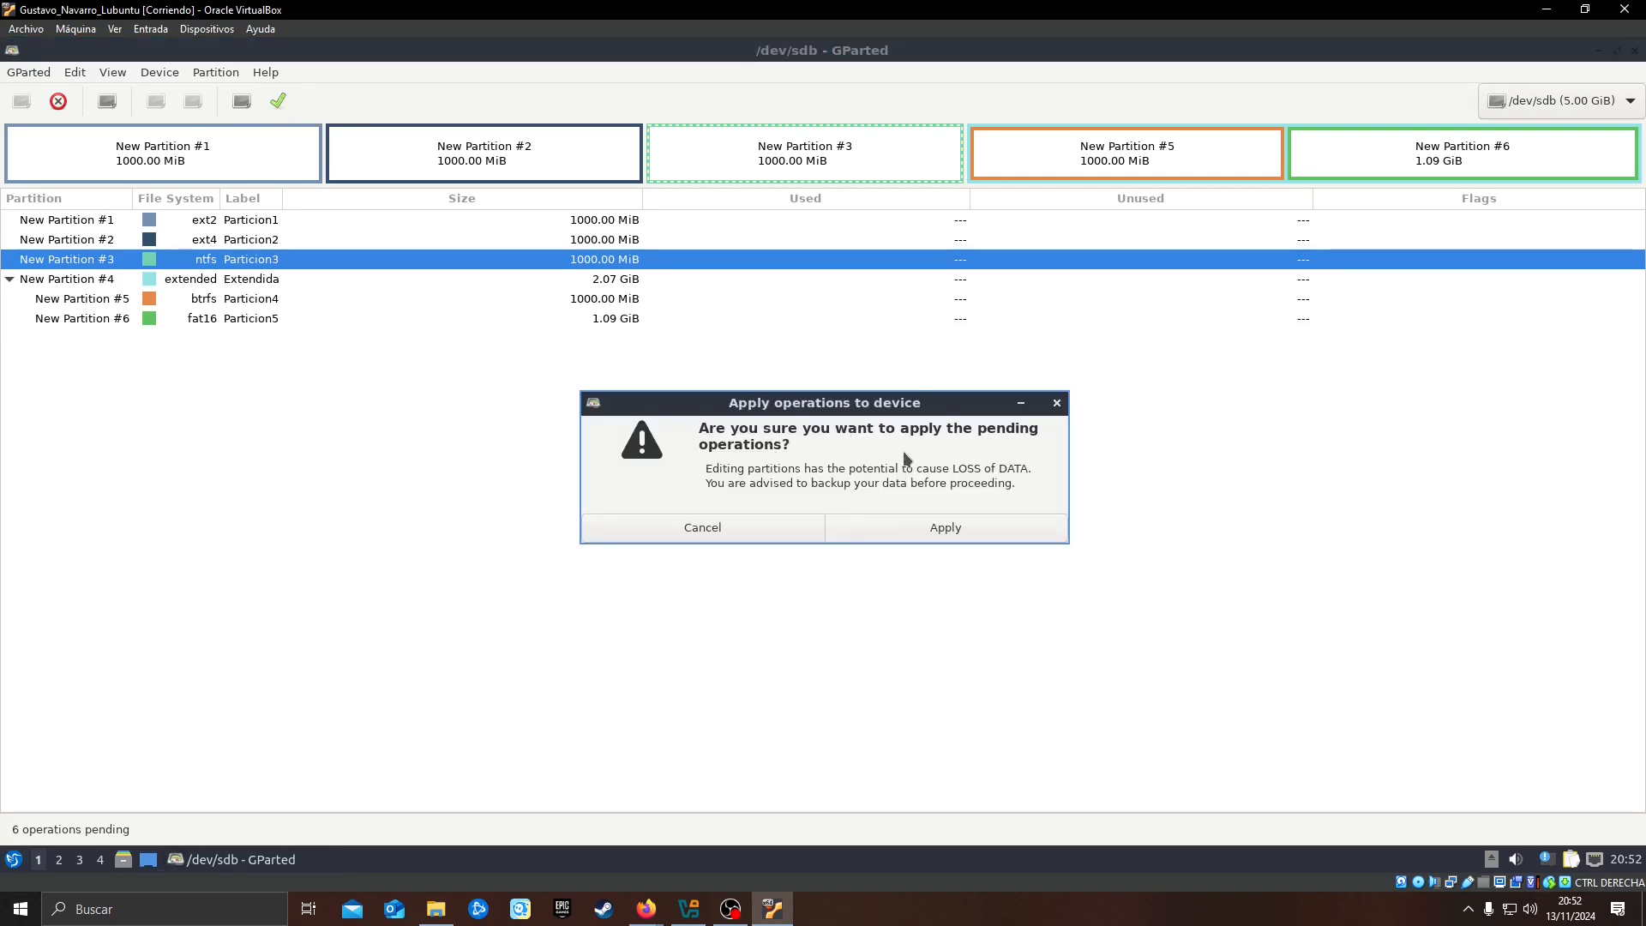
click(942, 527)
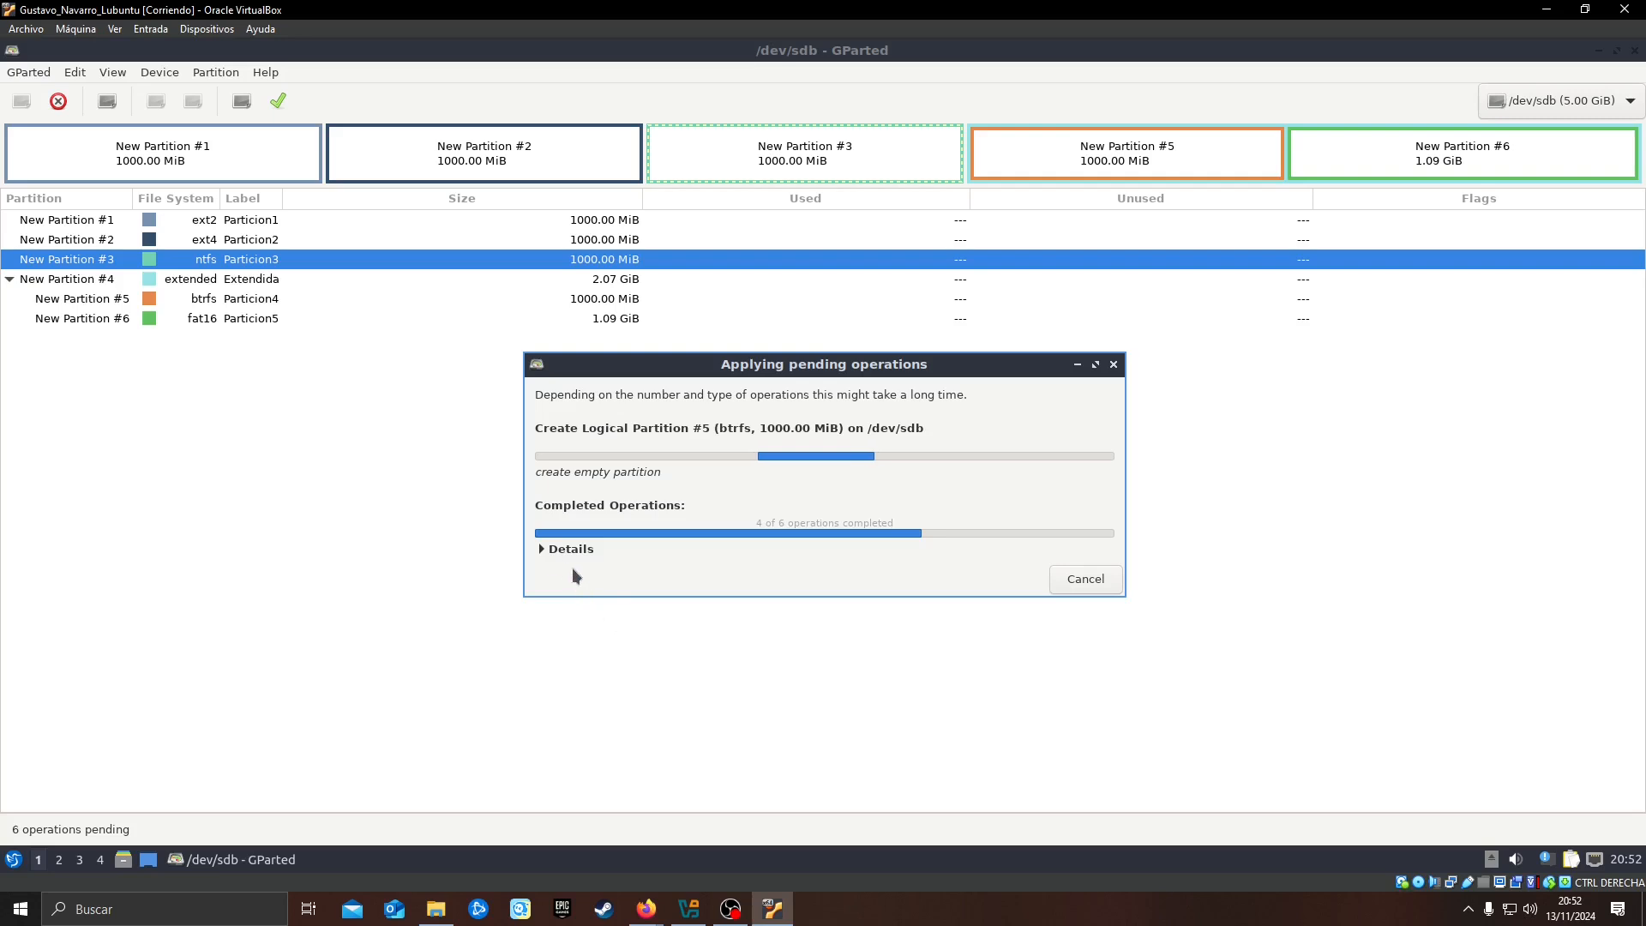
click(542, 549)
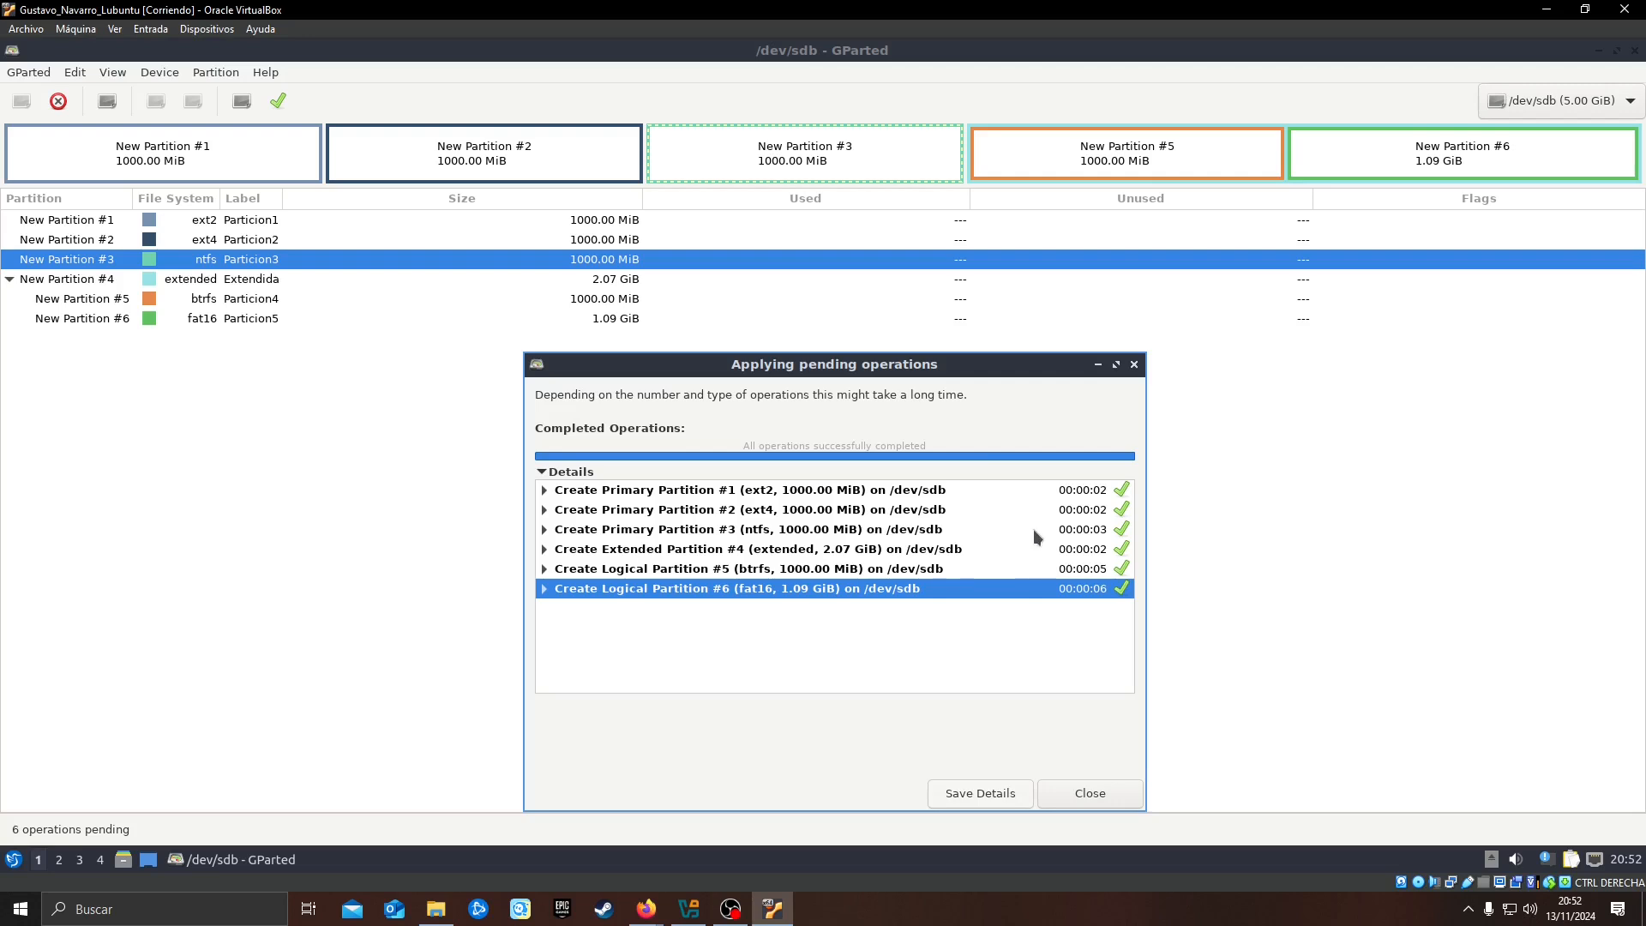
click(1101, 797)
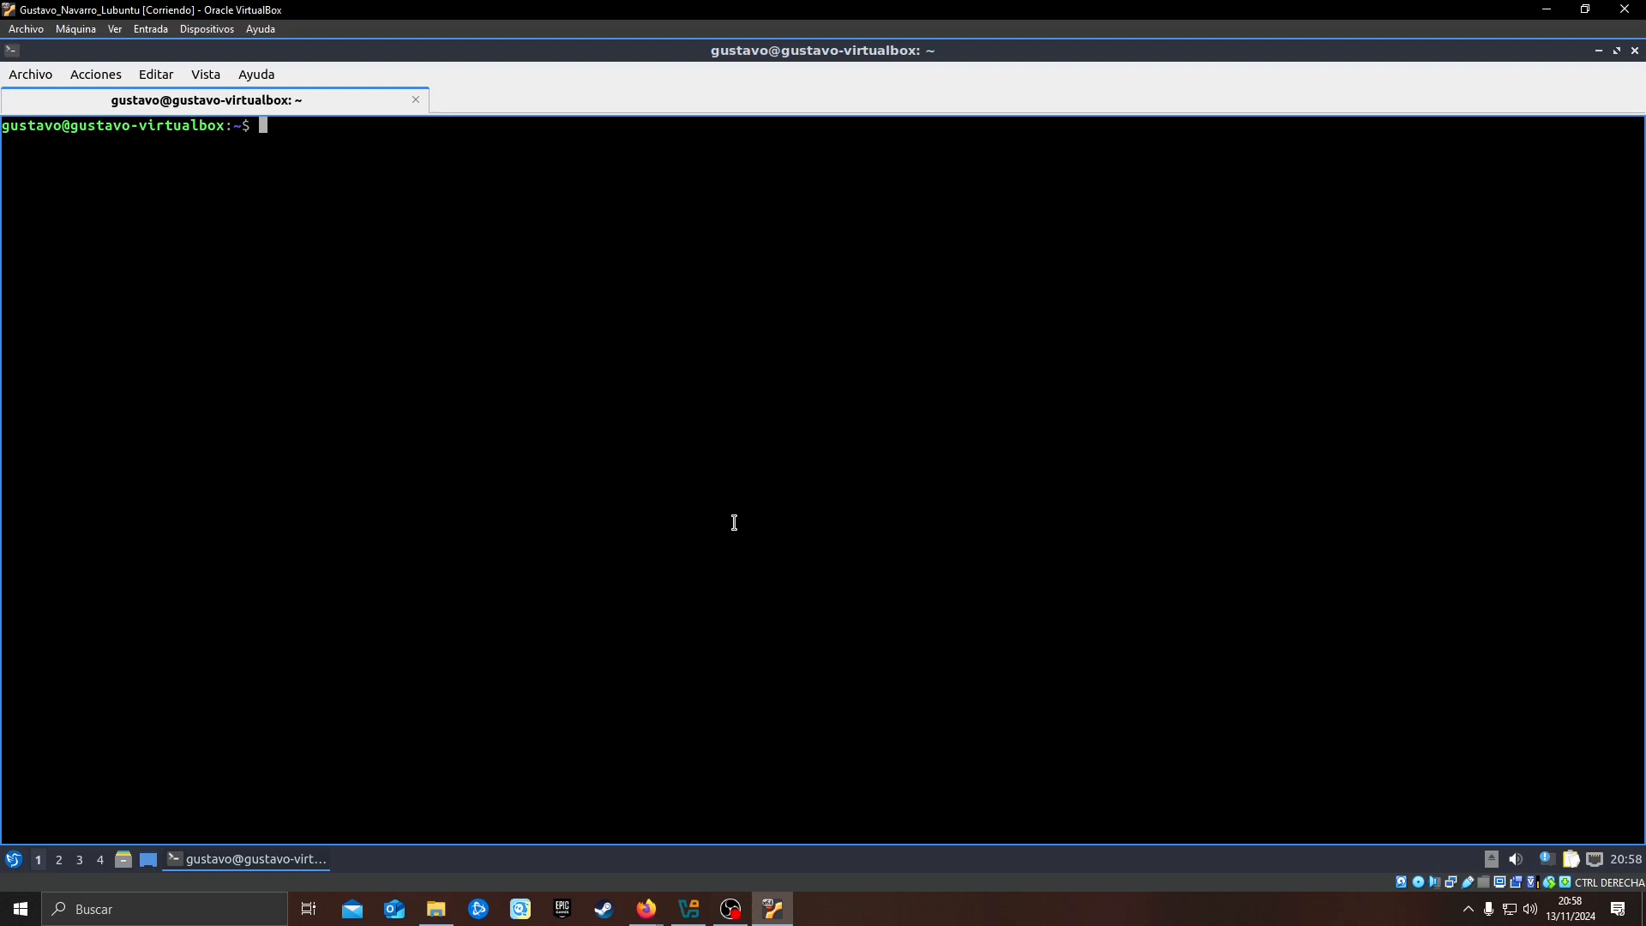
Switch to the root account in the terminal with sudo su, entering the account password
text(sudo su)
key(Return)
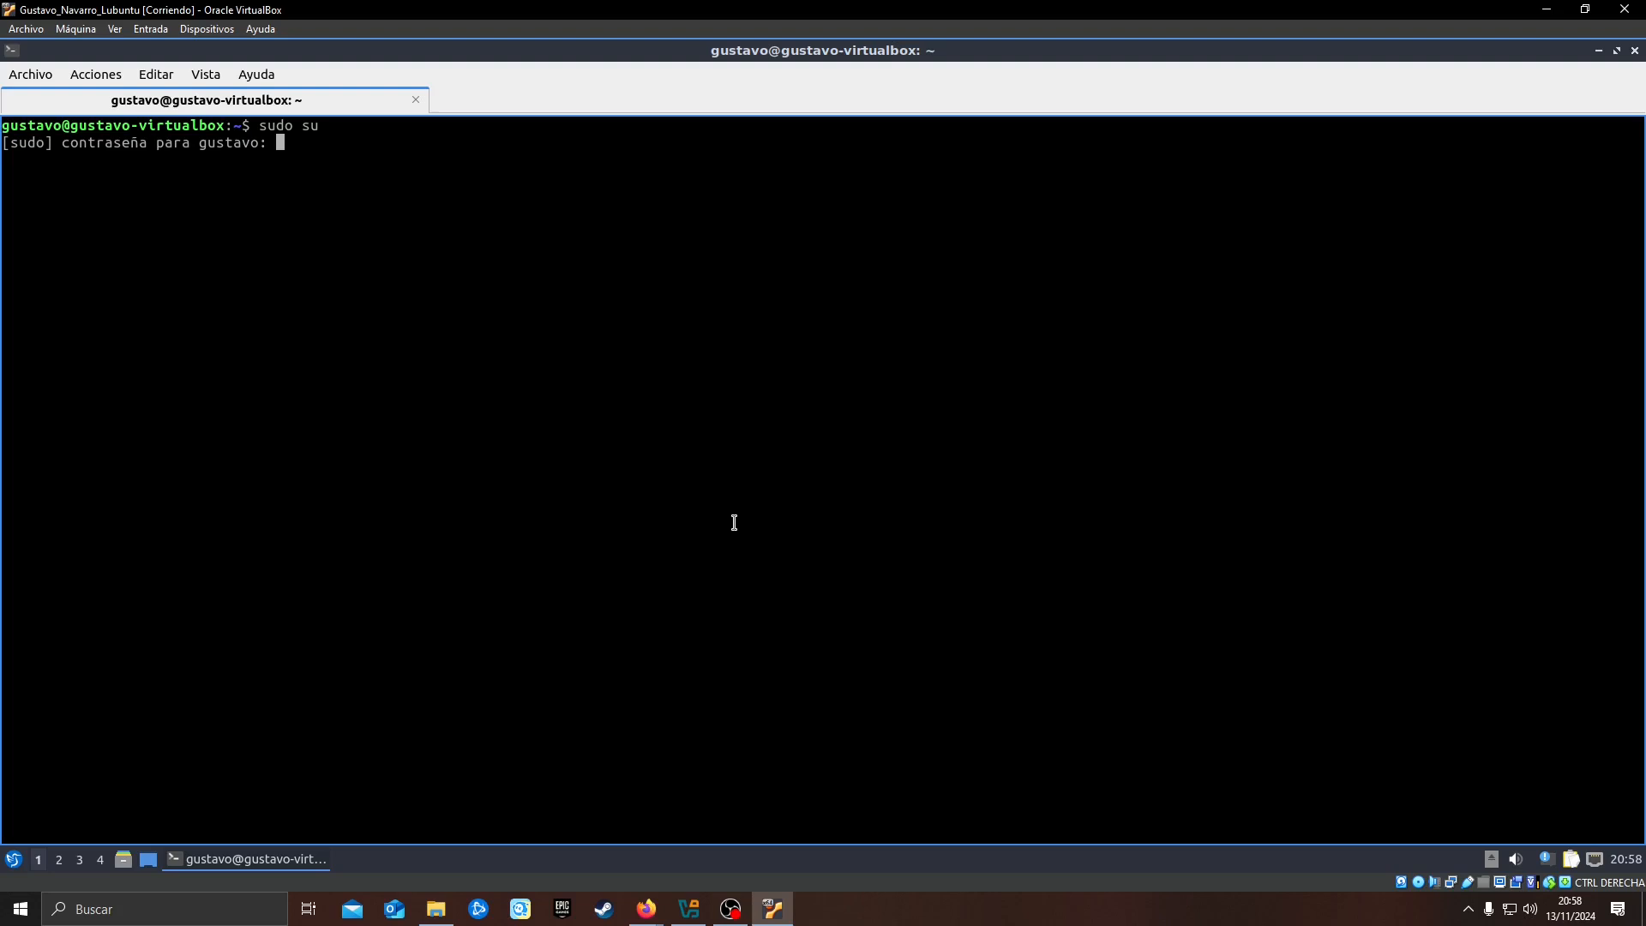
key(Return)
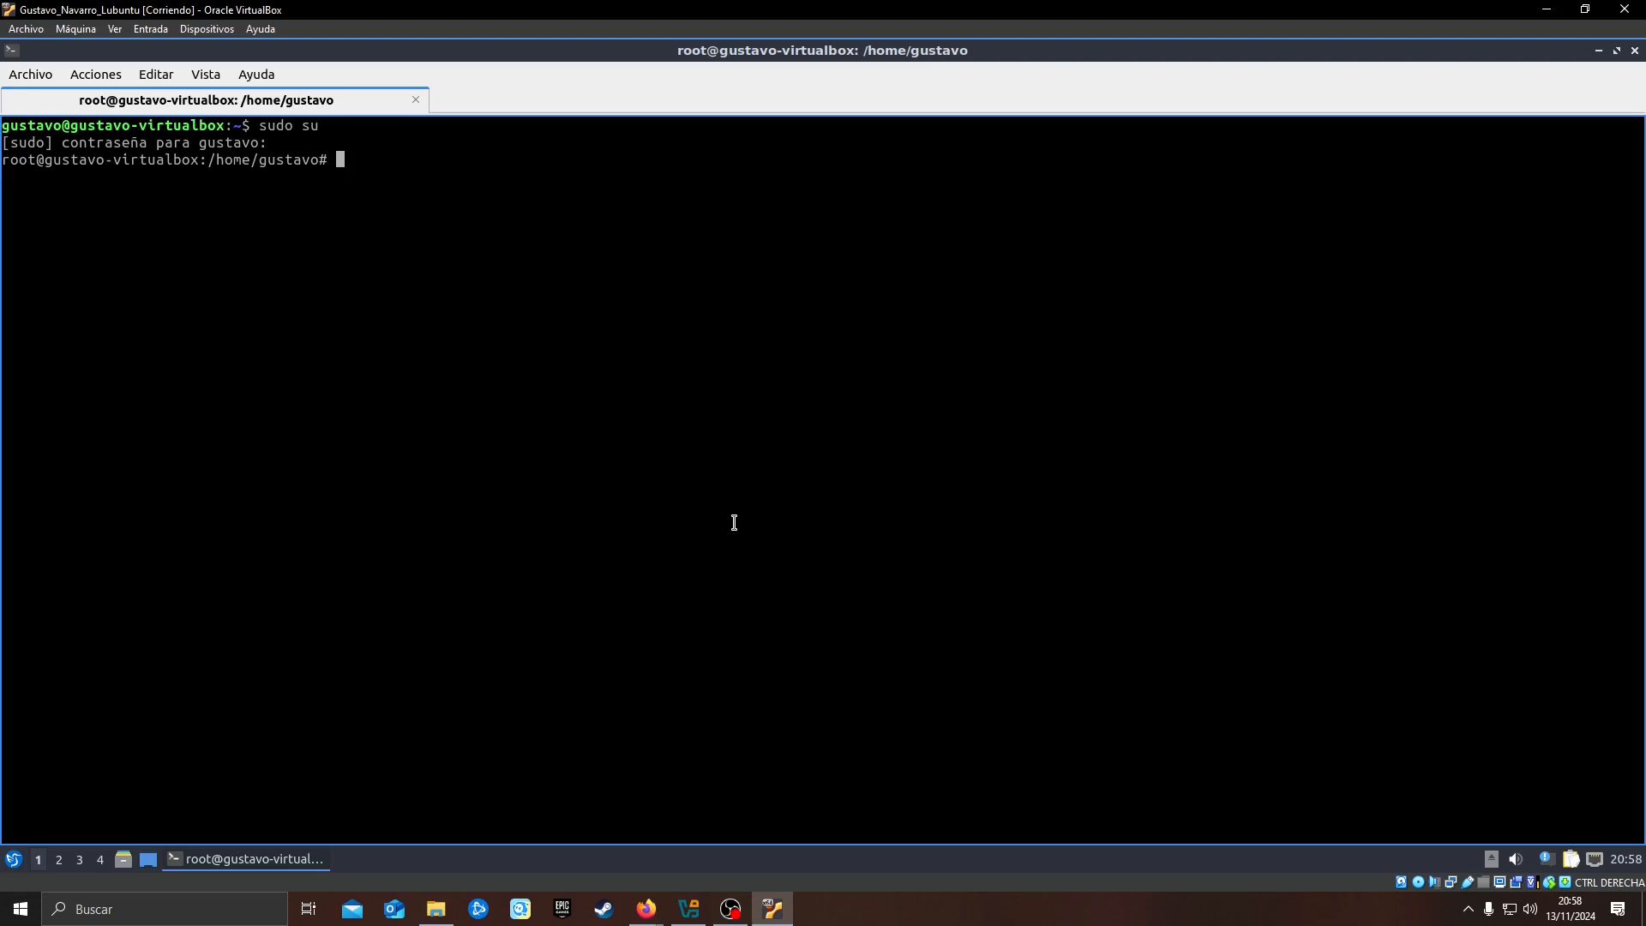
List the home folder, change to the Desktop directory and list its files
text(ls)
key(Return)
text(c)
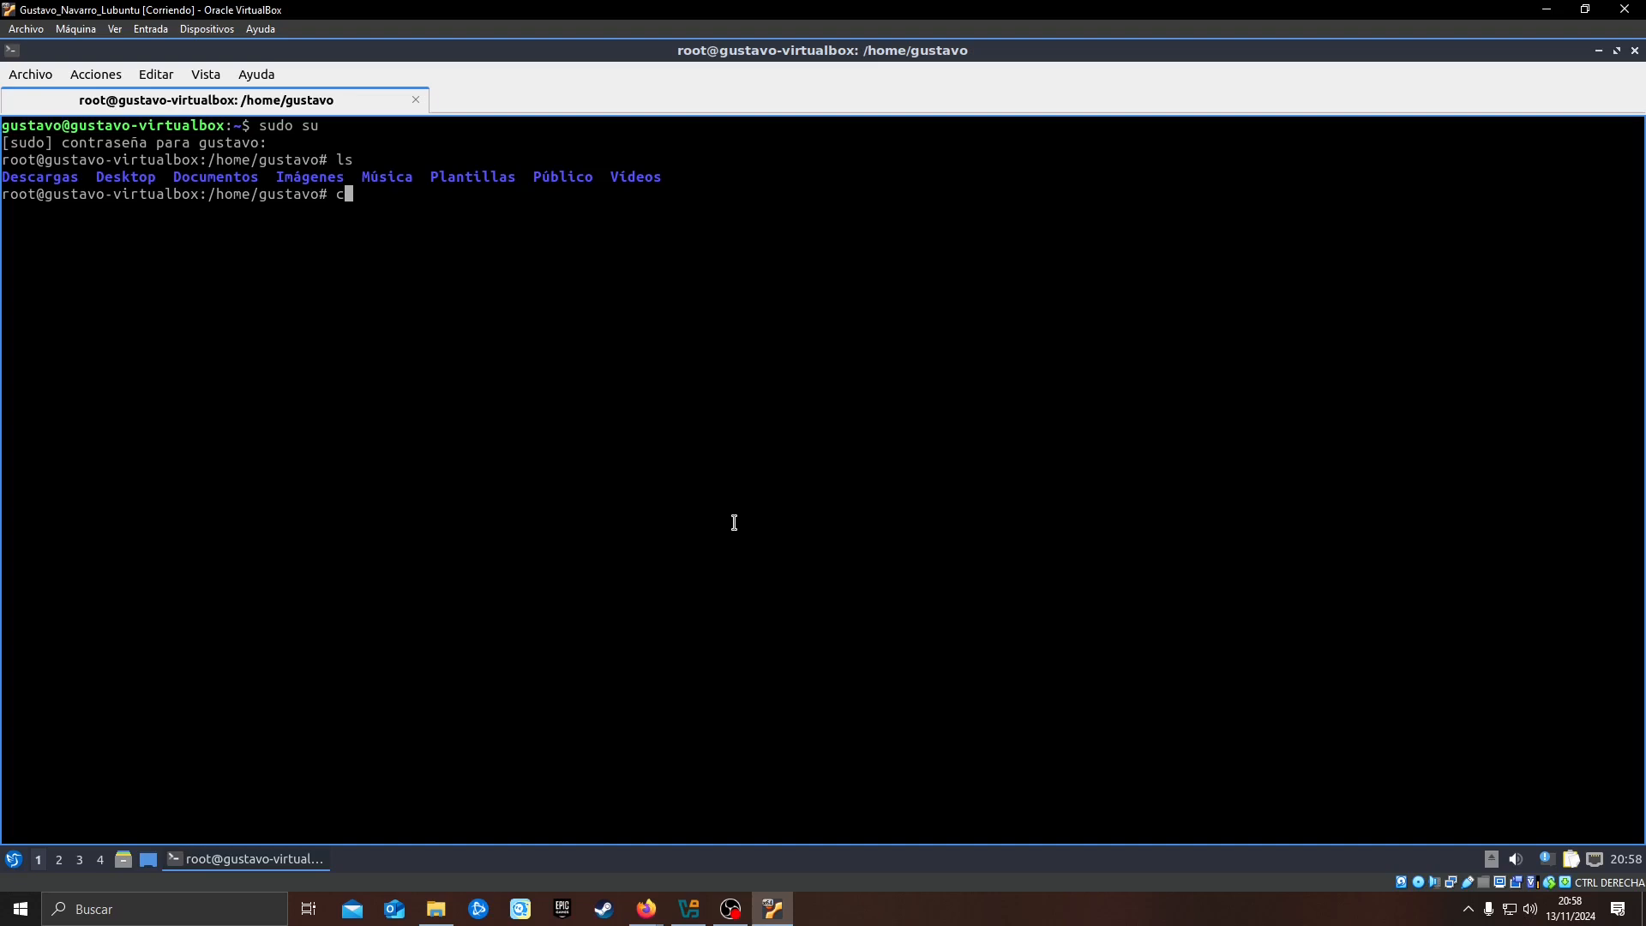
text(d Desktop)
key(Return)
text(ls)
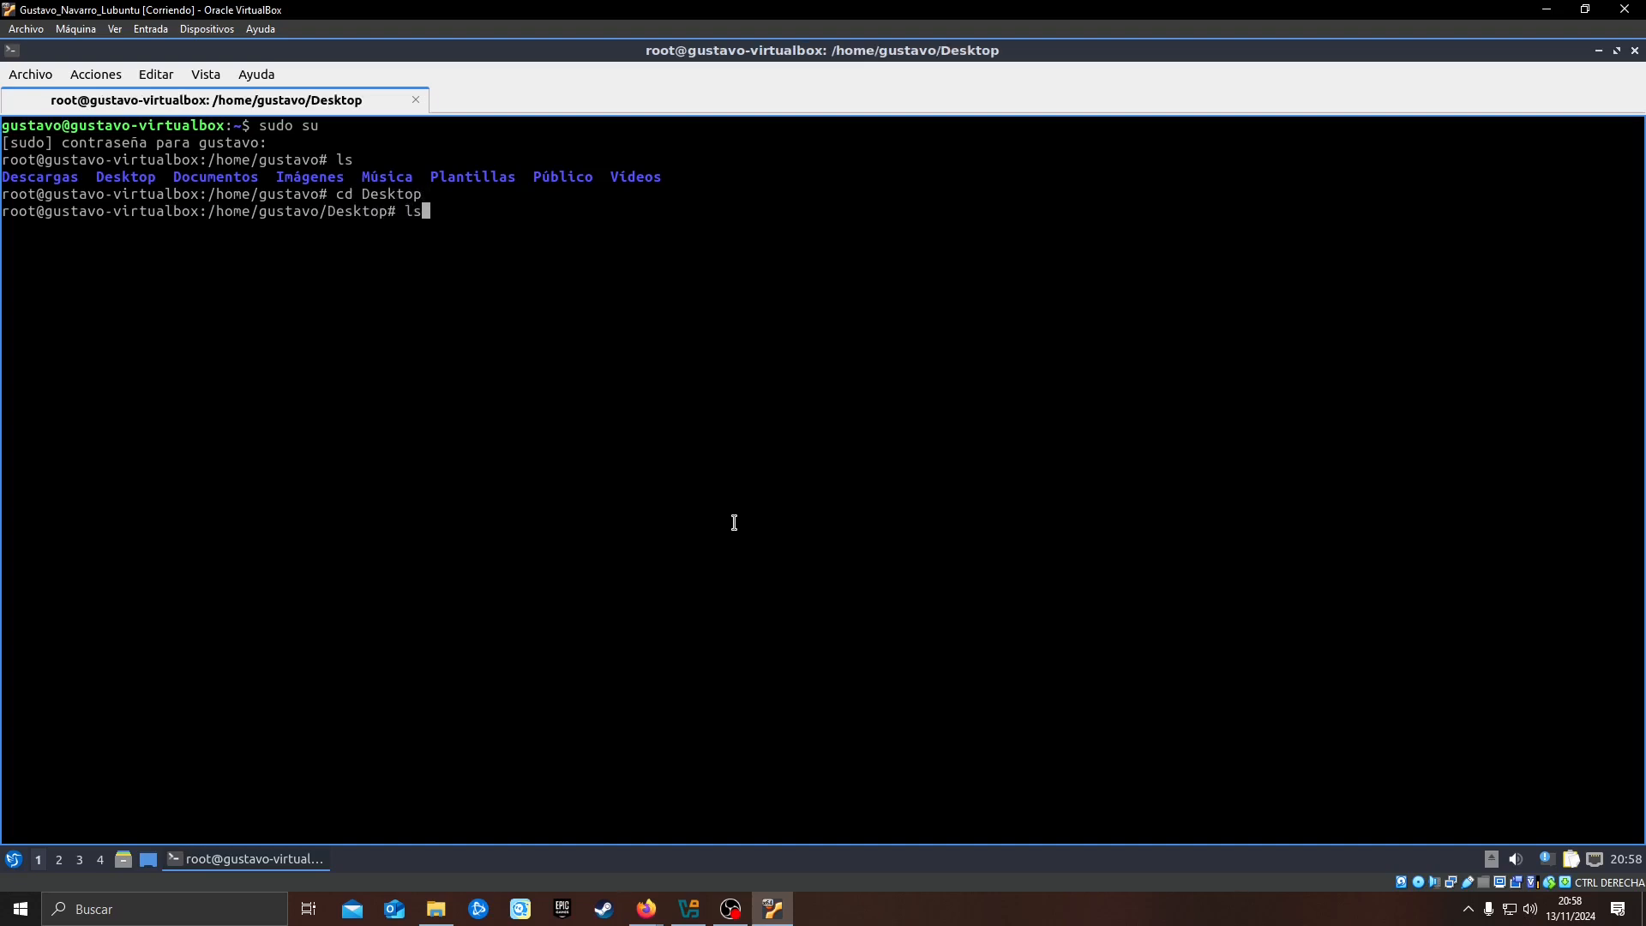
key(Return)
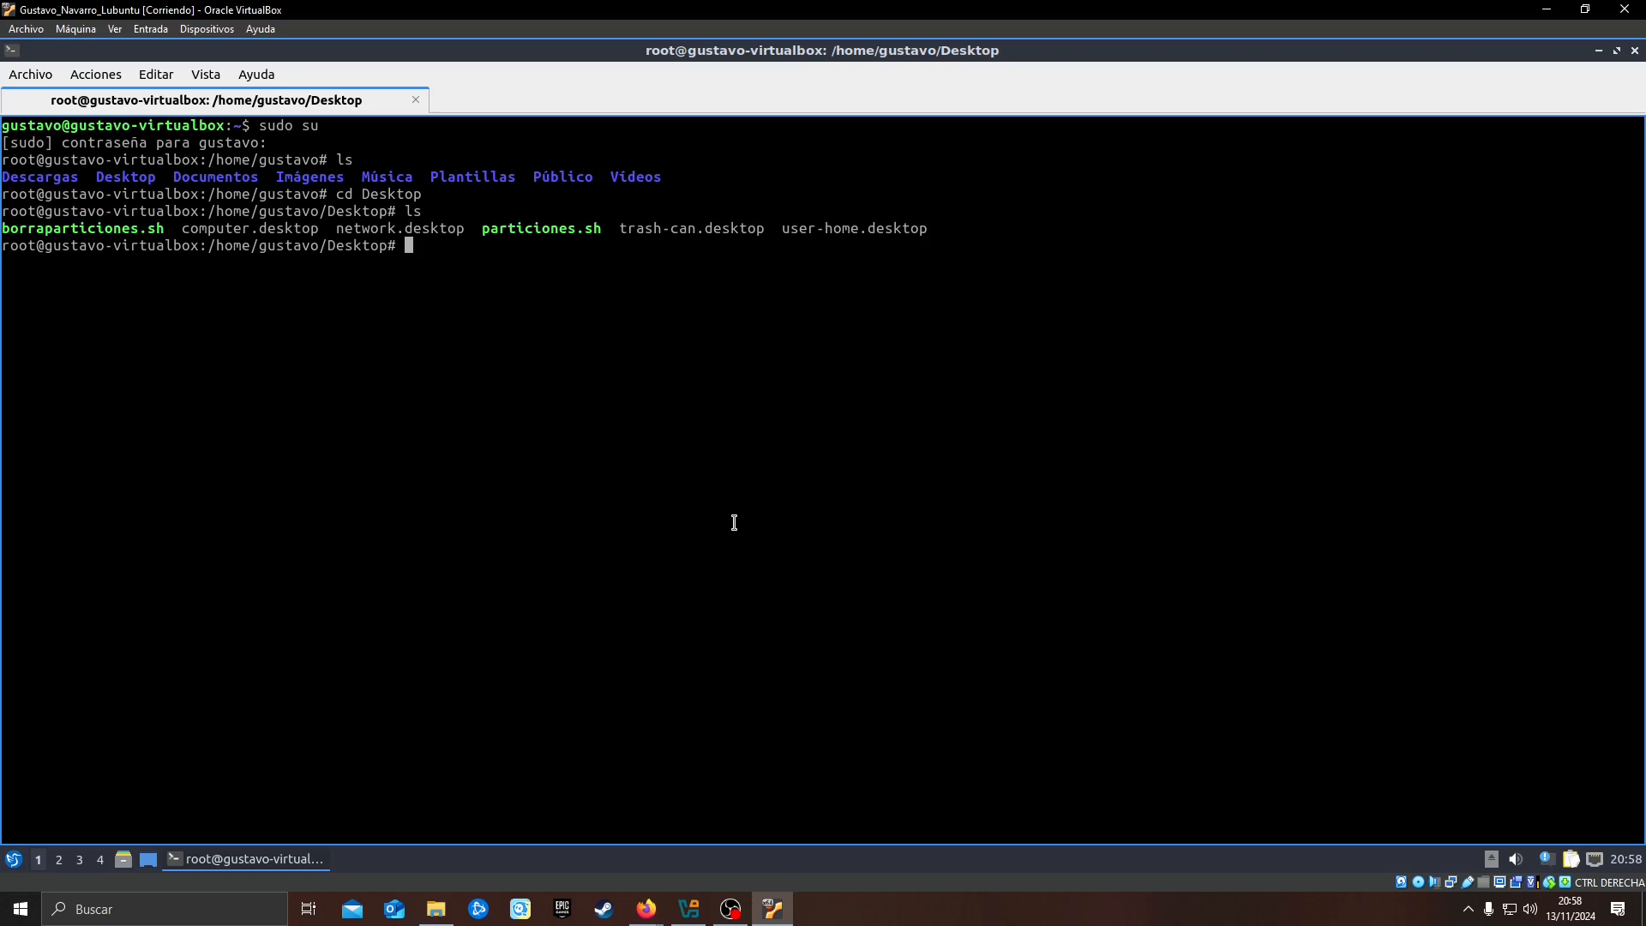
Open particiones.sh in nano to review its volume creation commands, and exit without changes
text(nano particiones.sh)
key(Return)
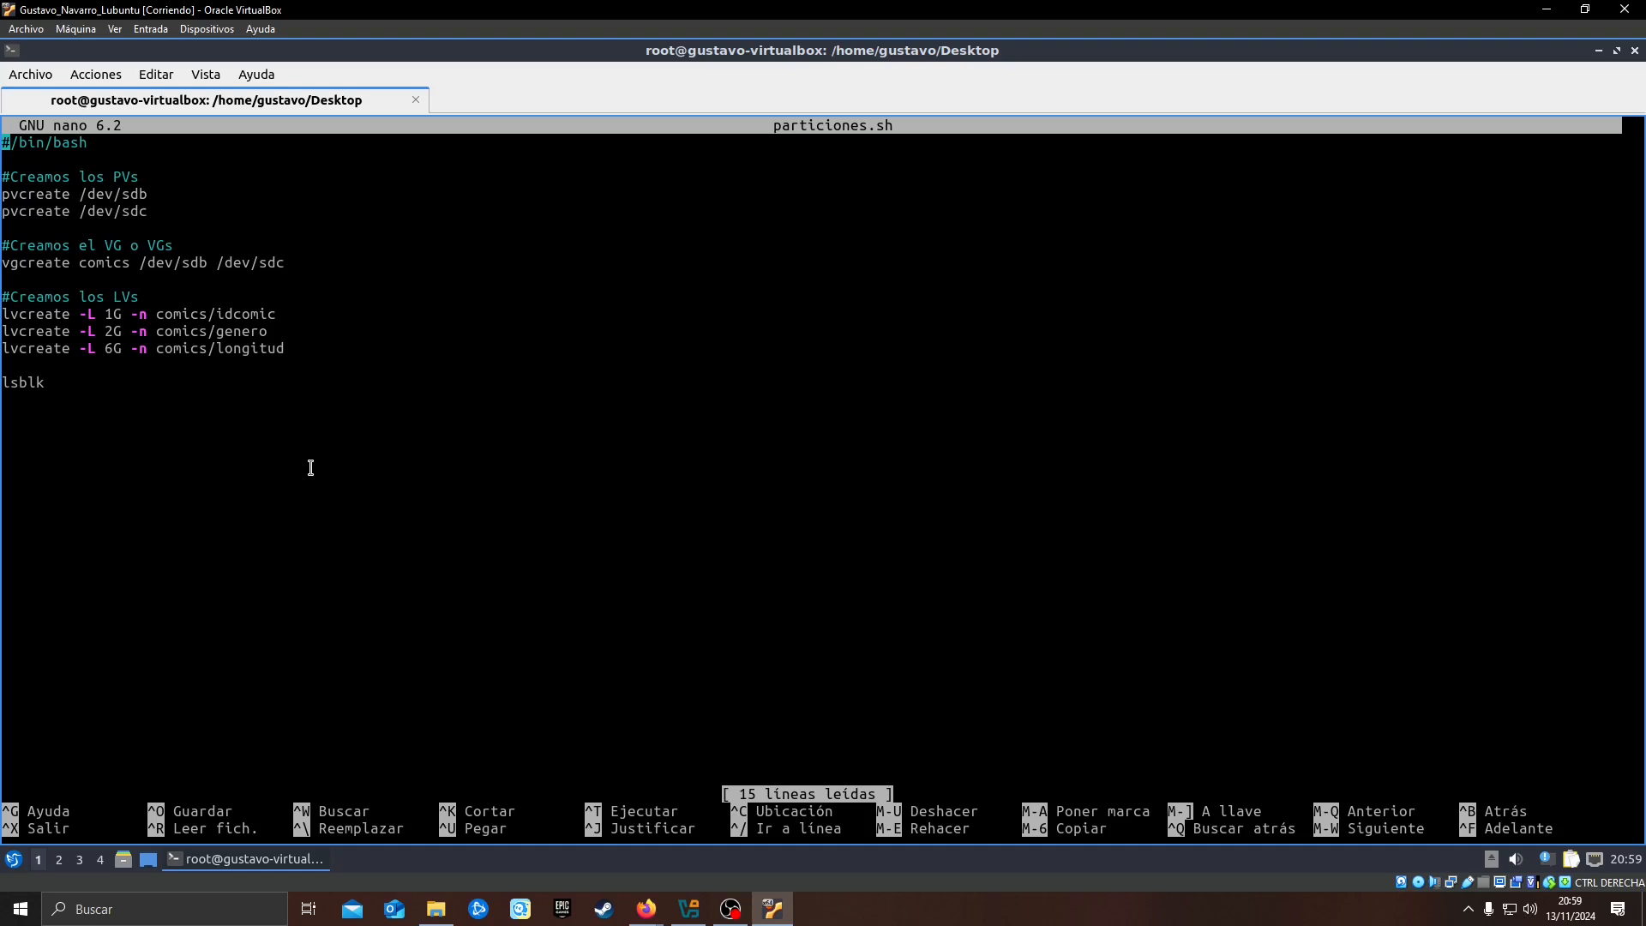
key(ctrl+x)
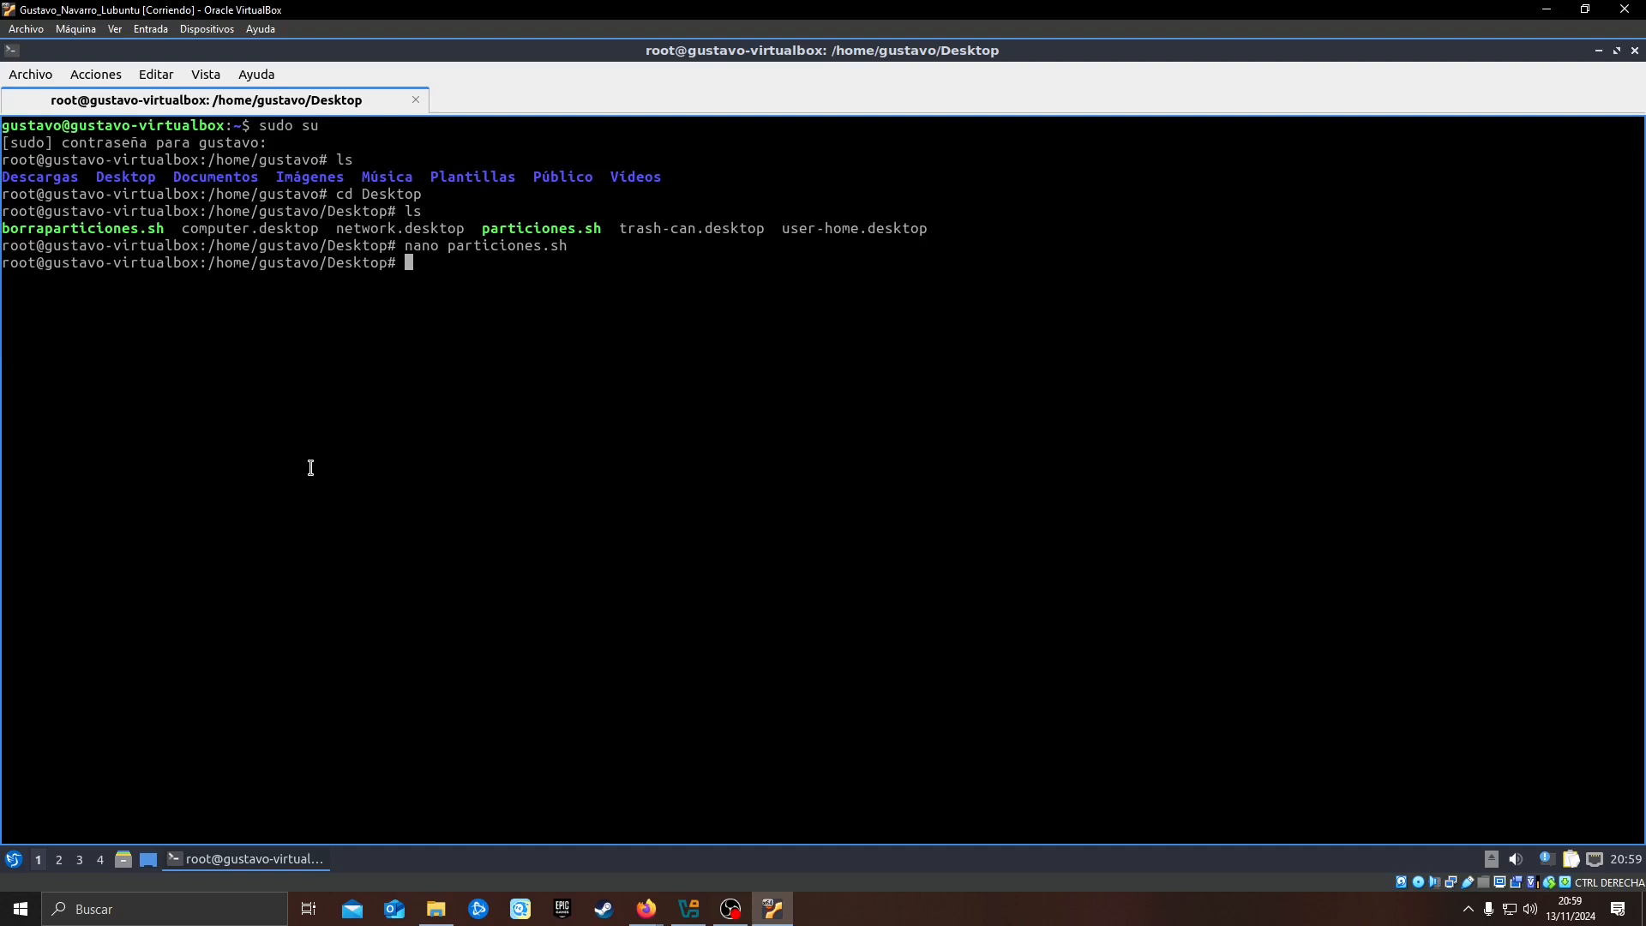
List the block devices with lsblk to check the state of the disks
text(lslbk)
key(Return)
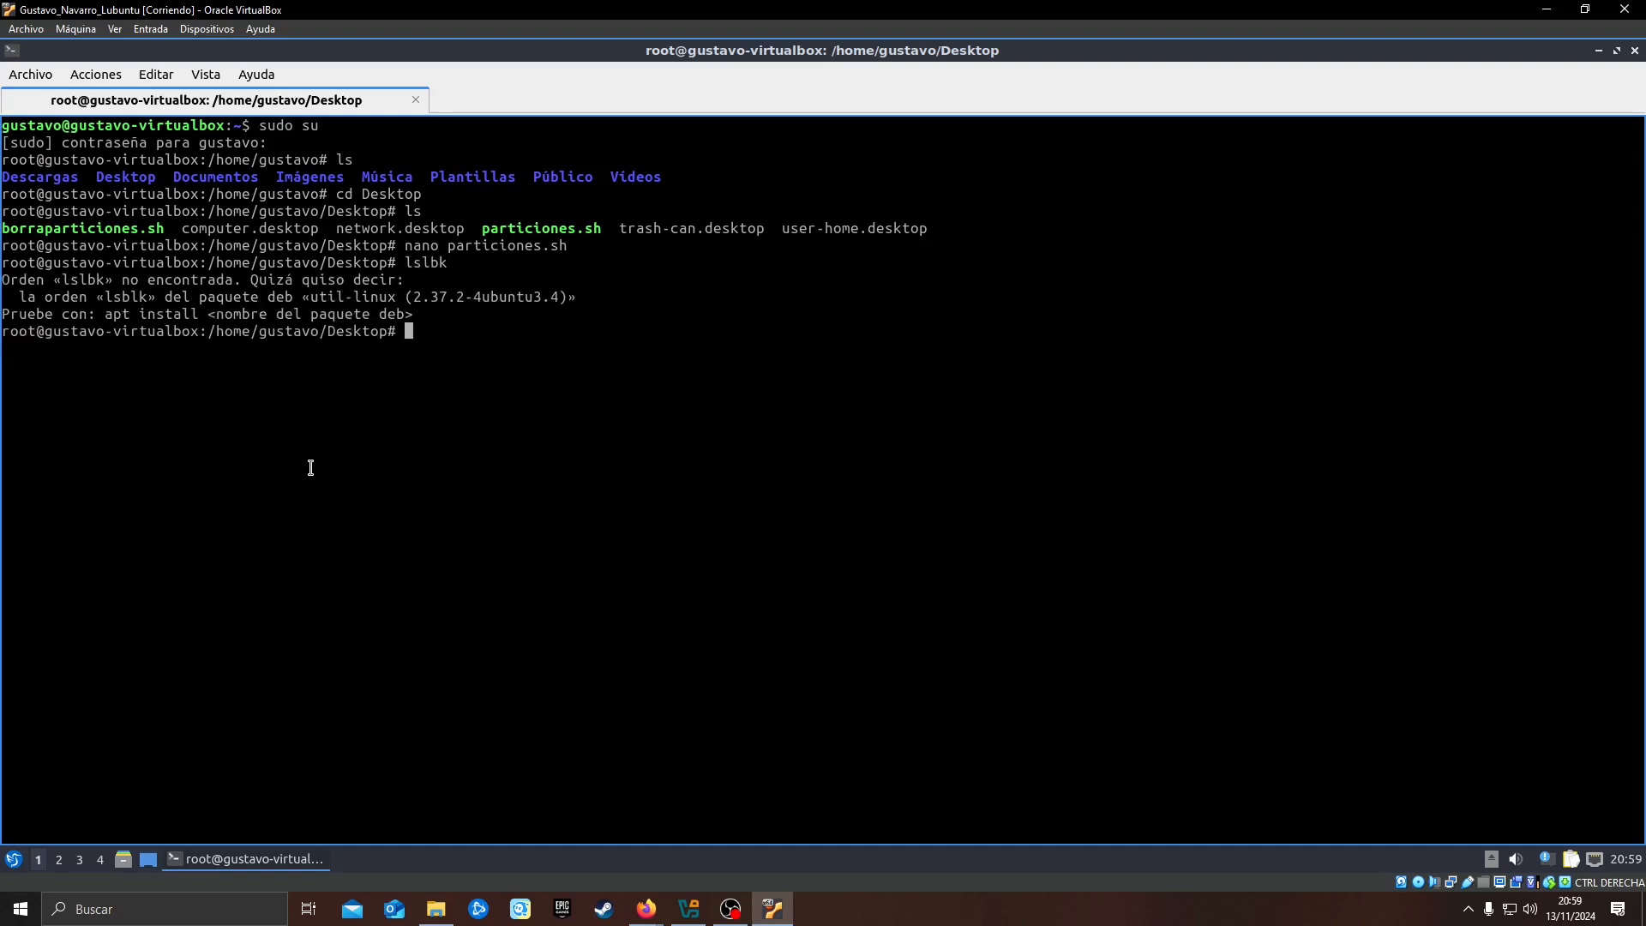
text(lsblk)
key(Return)
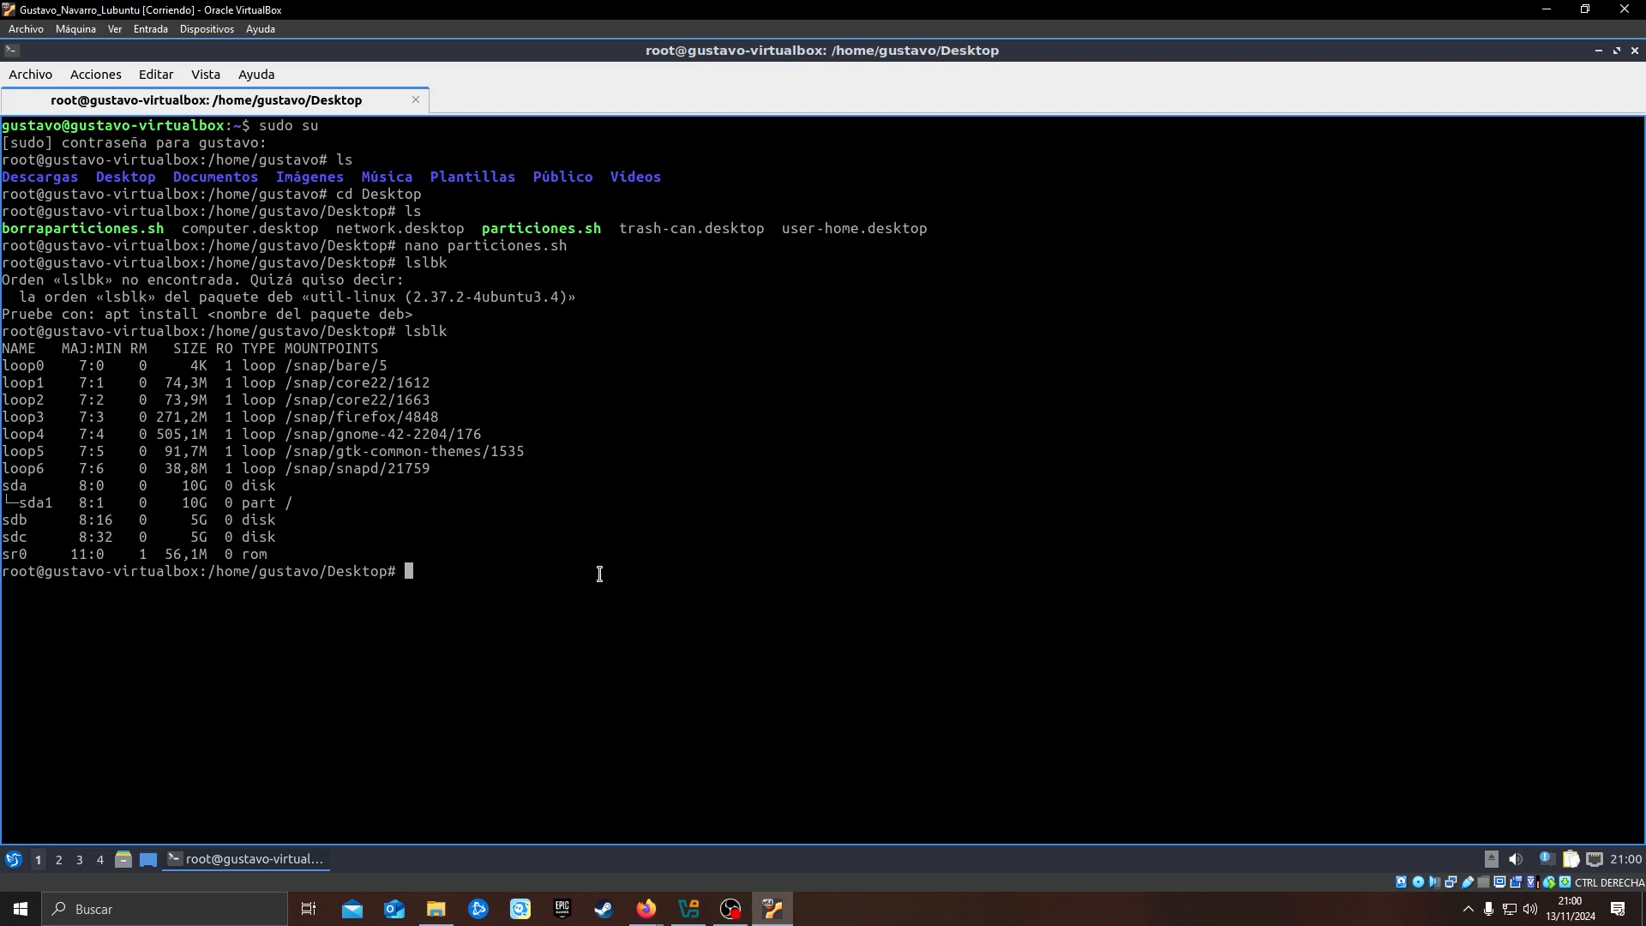
Run ./particiones.sh and answer y to wiping the dos signature on /dev/sdb and the ext2 signature on /dev/comics/idcomic
text(./particiones.sh)
key(Return)
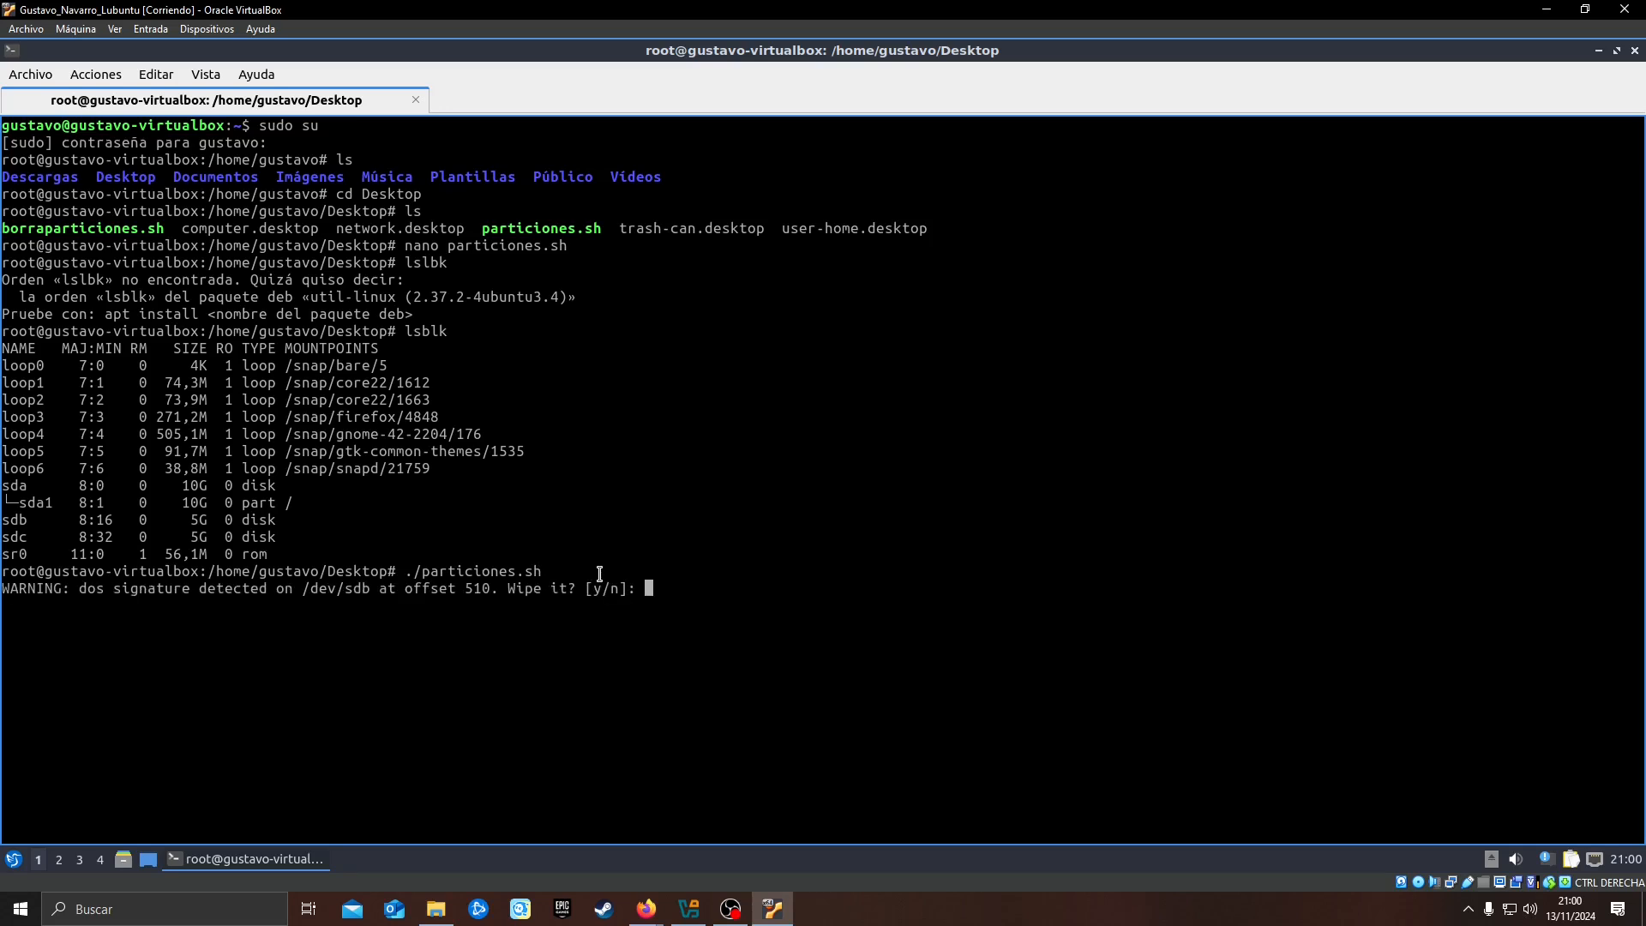
text(y)
key(Return)
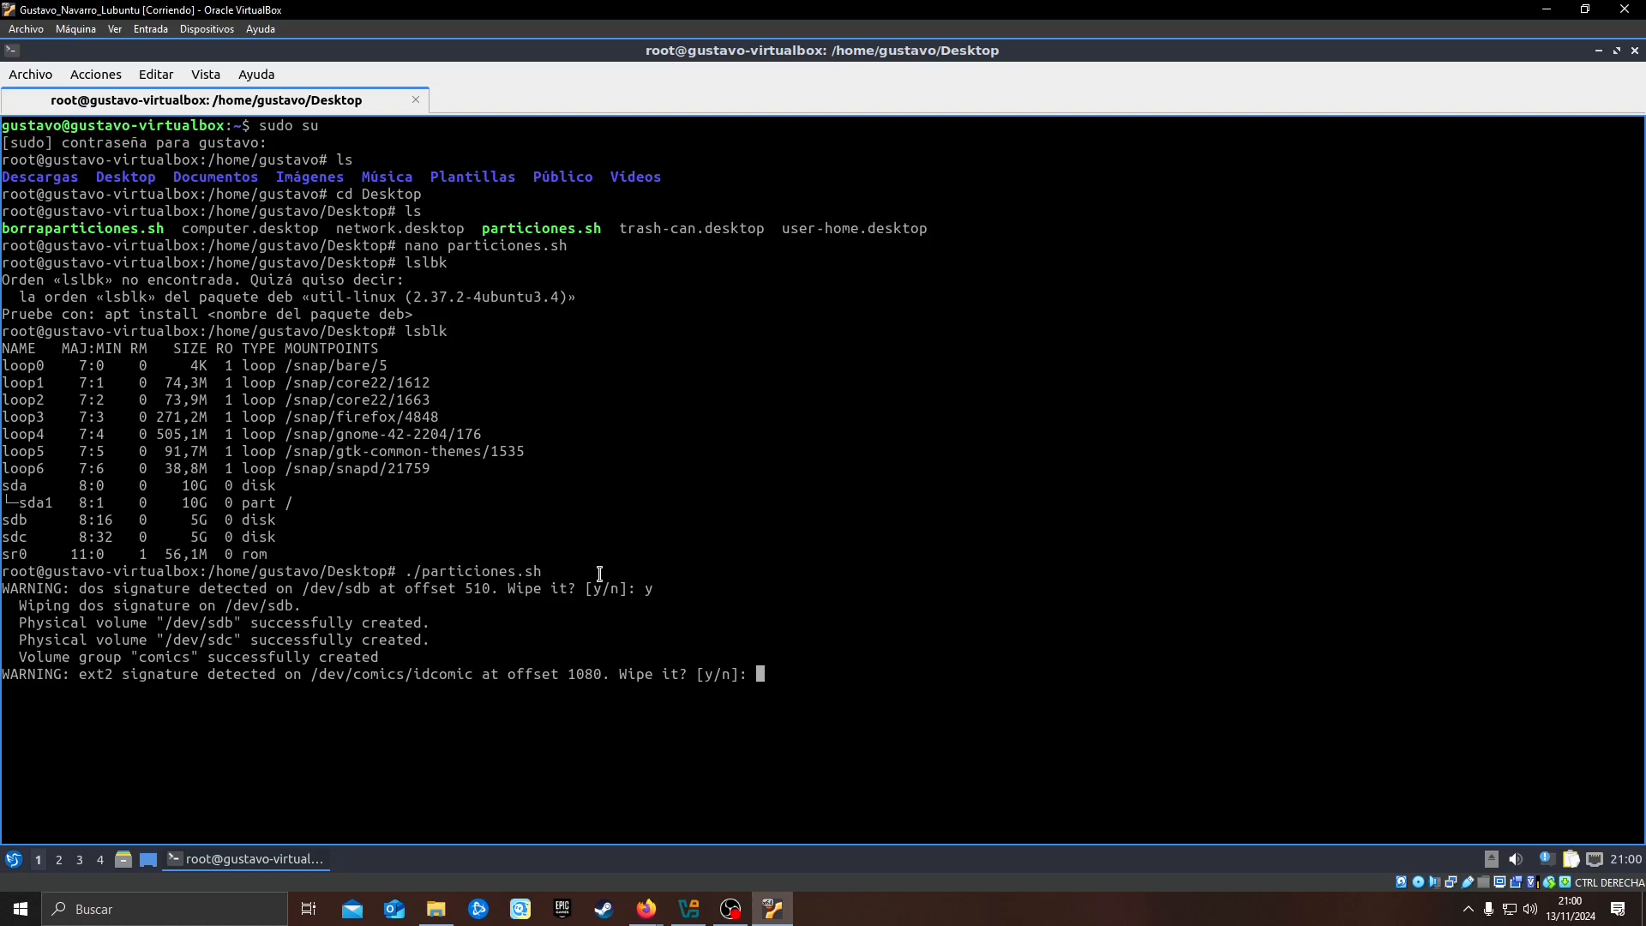
text(y)
key(Return)
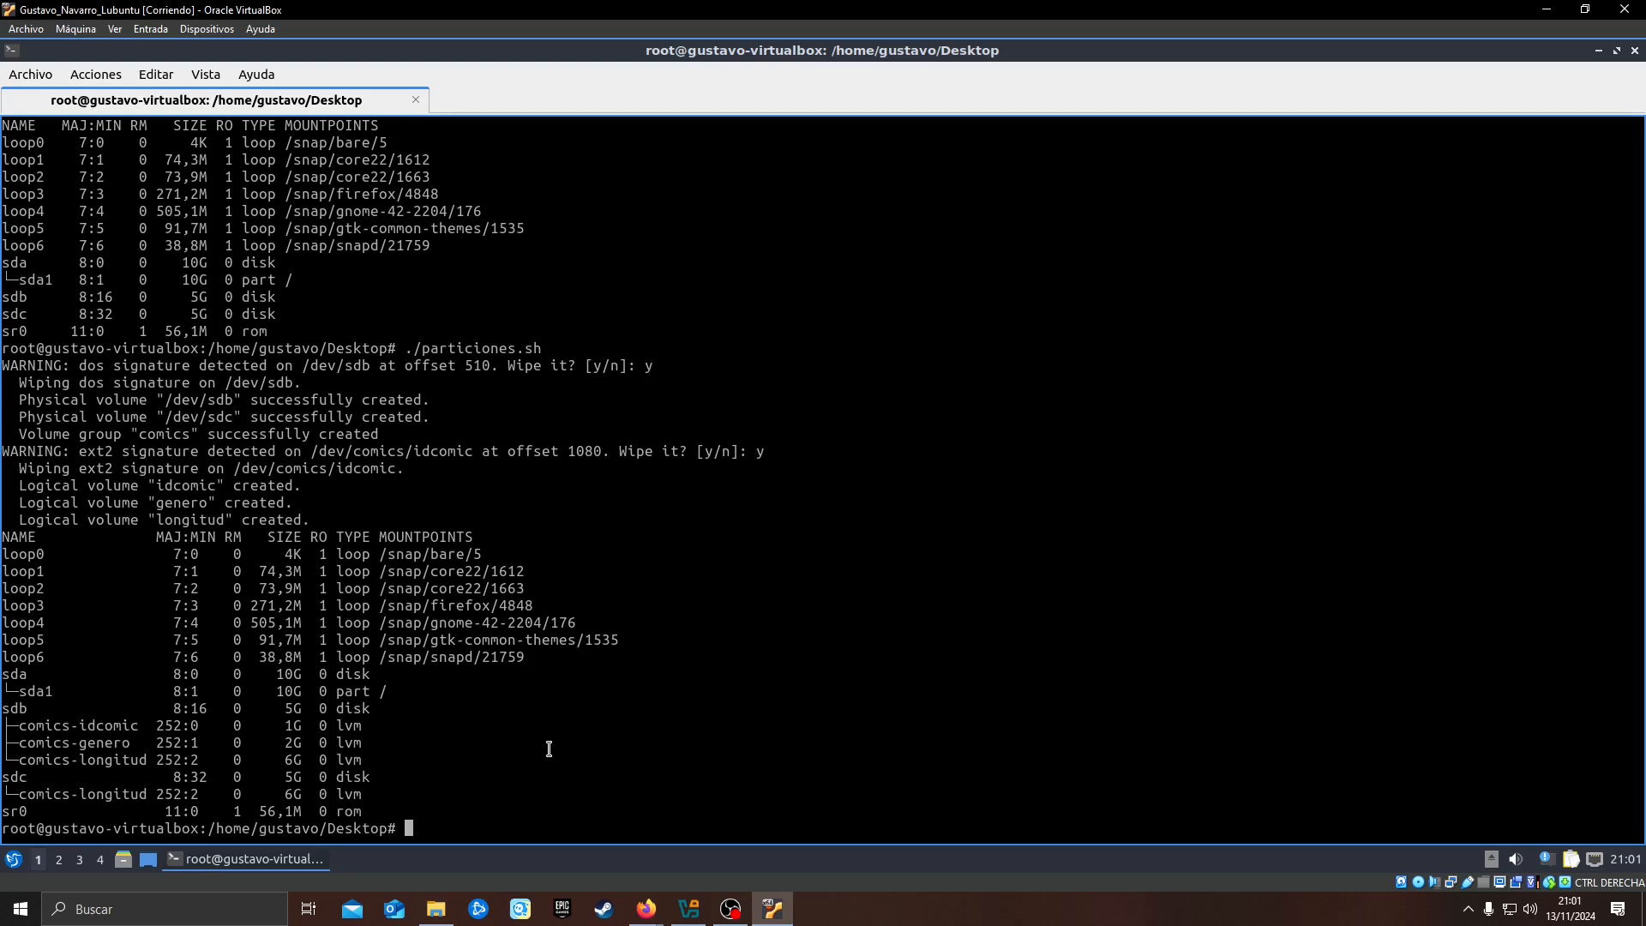
List the Desktop files and try to run the deletion script as "./ borraparticiones.sh"
text(ls)
key(Return)
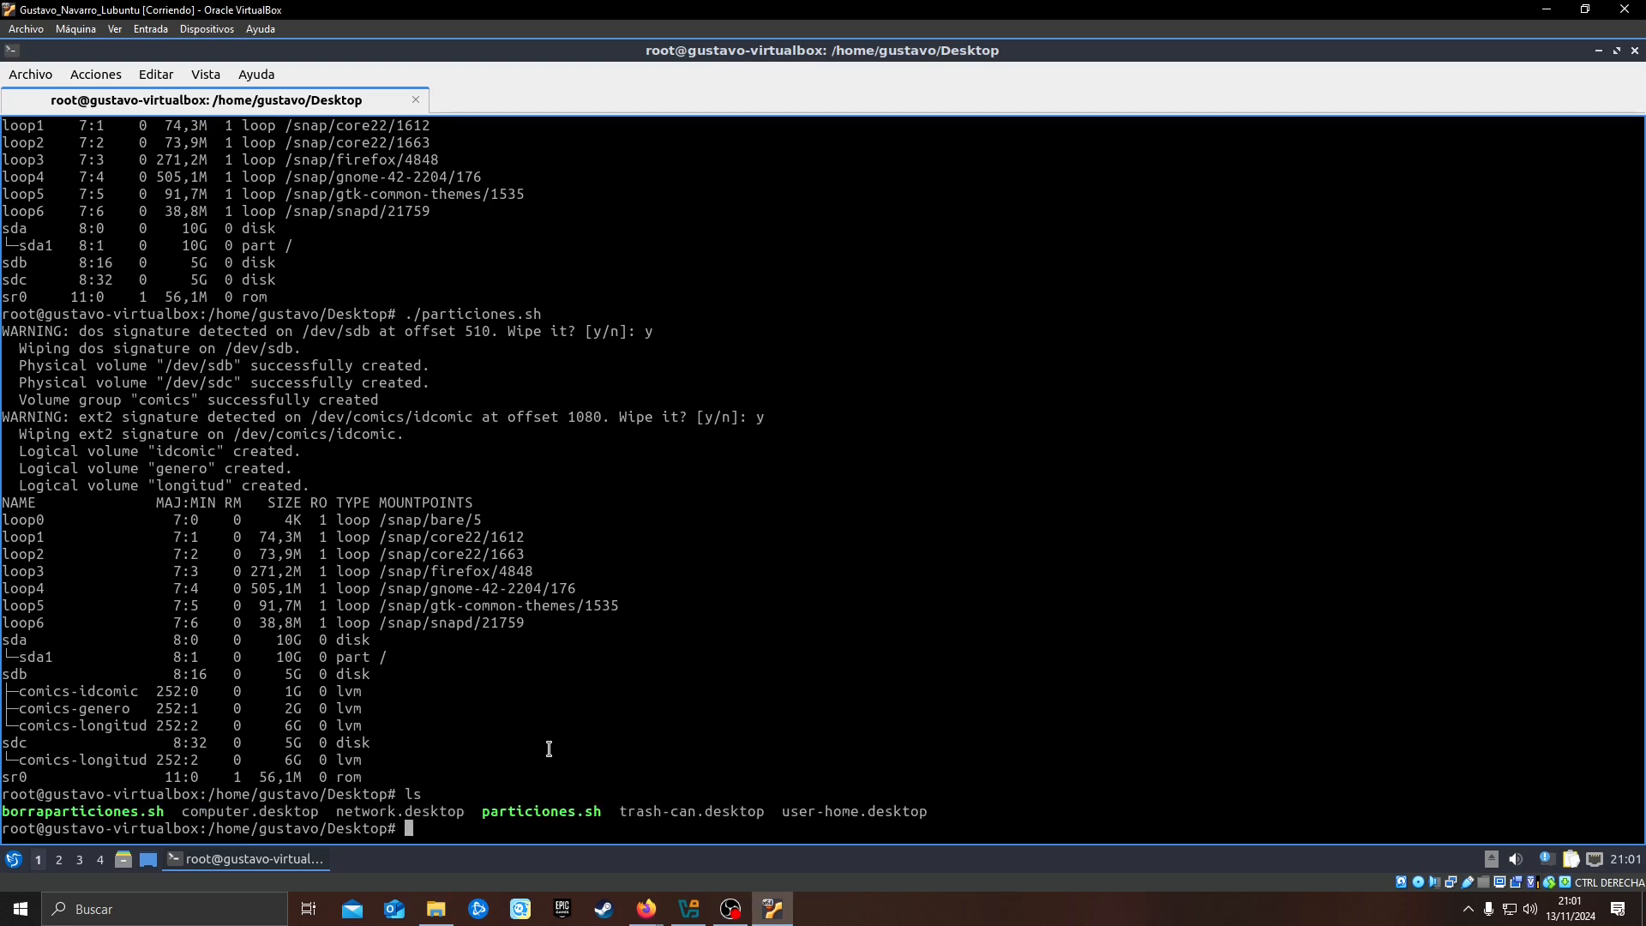
text(./ borra)
key(Tab)
key(Return)
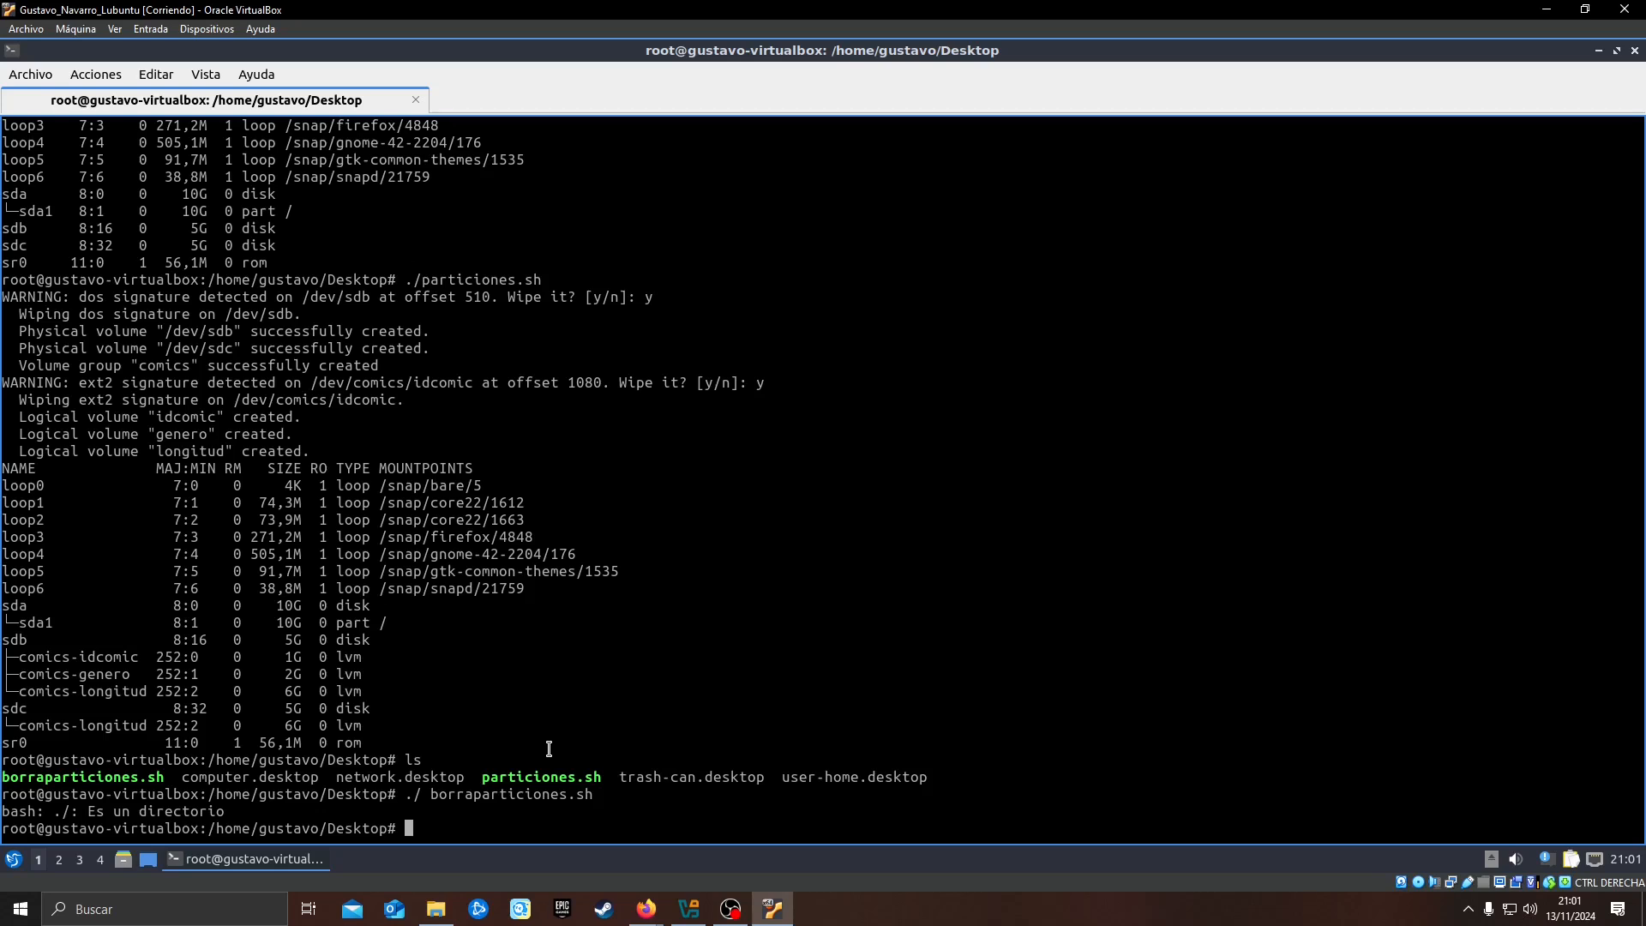
Remove the stray space to run ./borraparticiones.sh, and answer y to removing the logical volumes idcomic, genero and longitud
key(Up)
key(Left)
key(Left)
key(Left)
key(Left)
key(Left)
key(Left)
key(Left)
key(Left)
key(Left)
key(Left)
key(Left)
key(Left)
key(Left)
key(Left)
key(Left)
key(Left)
key(Left)
key(Left)
key(Left)
key(BackSpace)
key(Return)
text(y)
key(Return)
text(y)
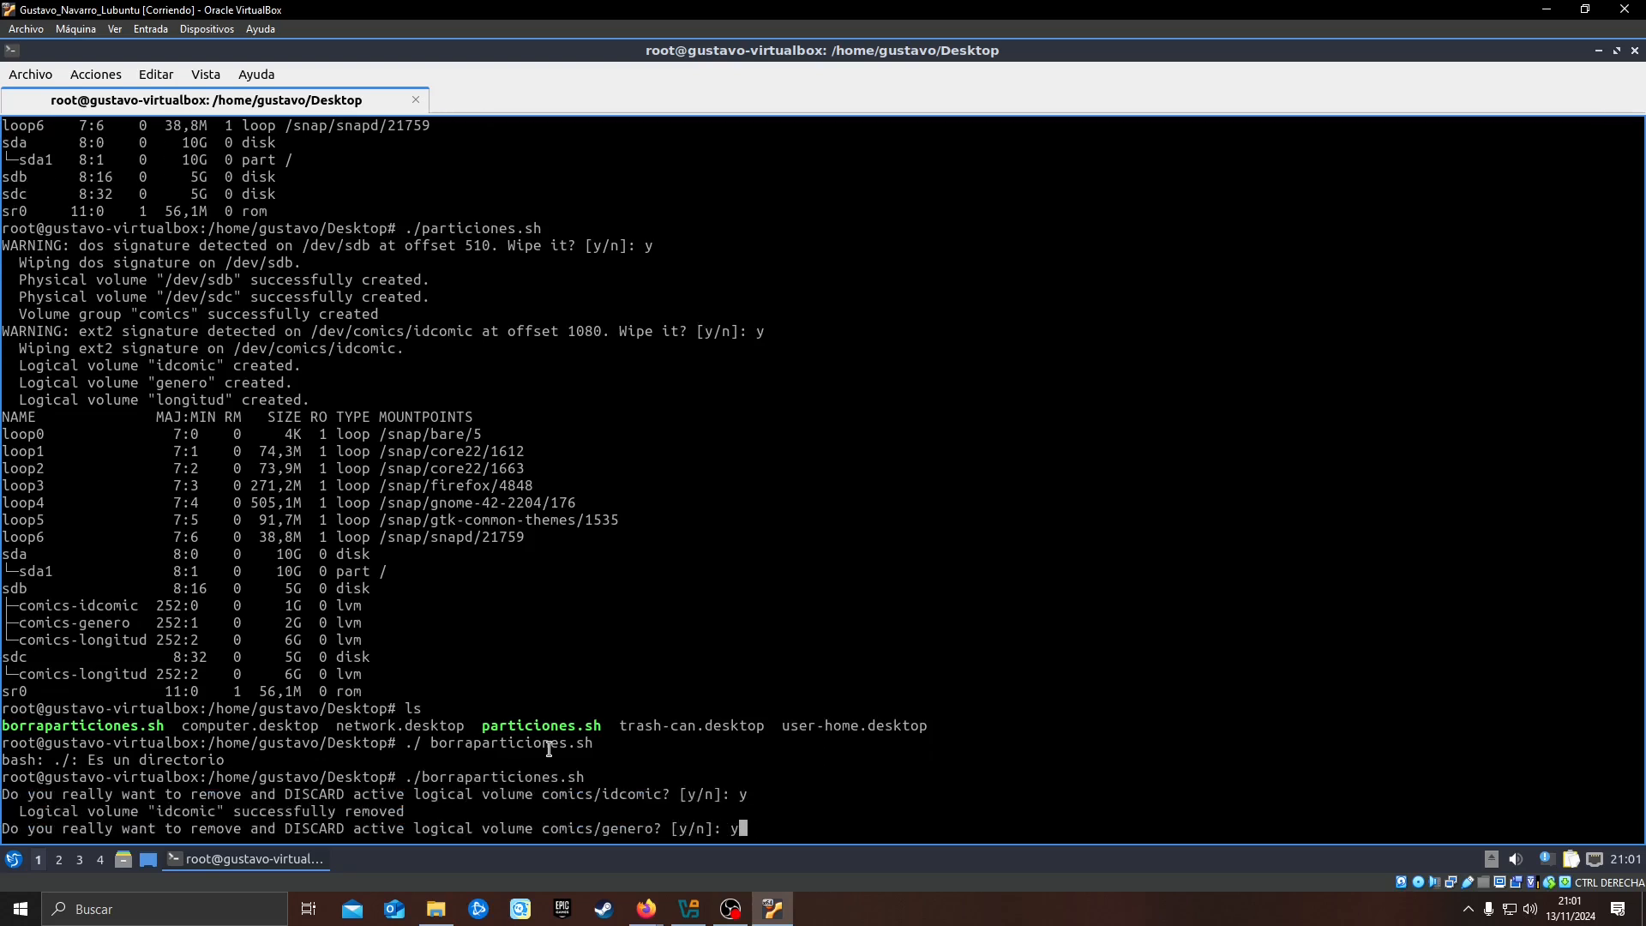
key(Return)
key(Return)
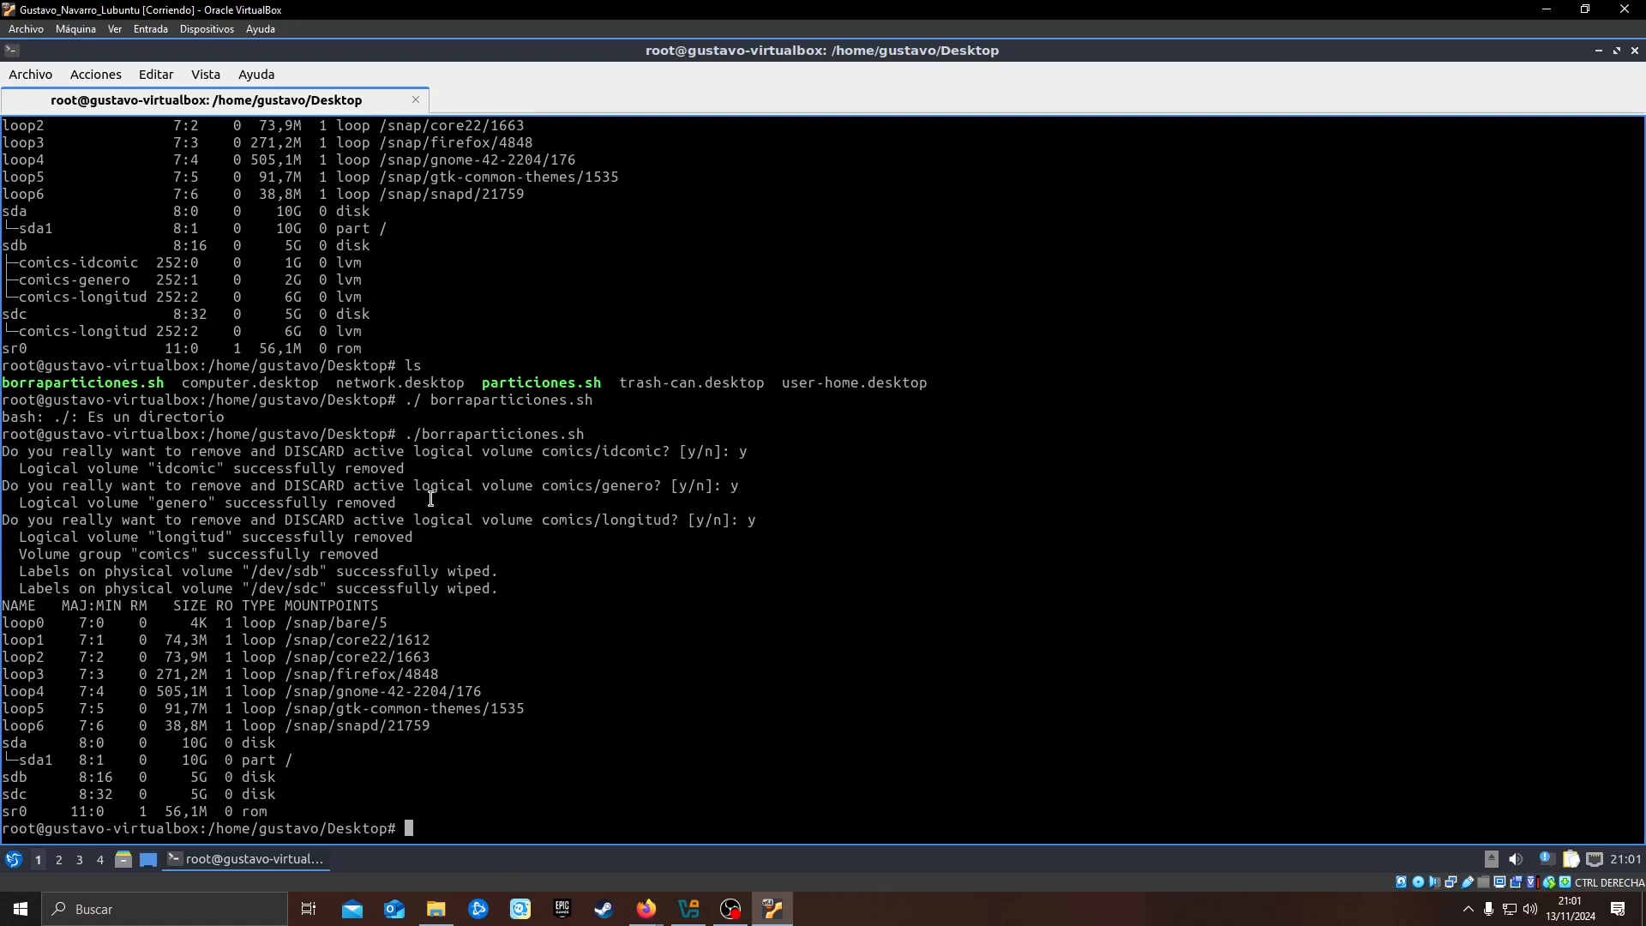
Open borraparticiones.sh in nano to review its volume removal commands, and exit without changes
text(nano borra)
key(Tab)
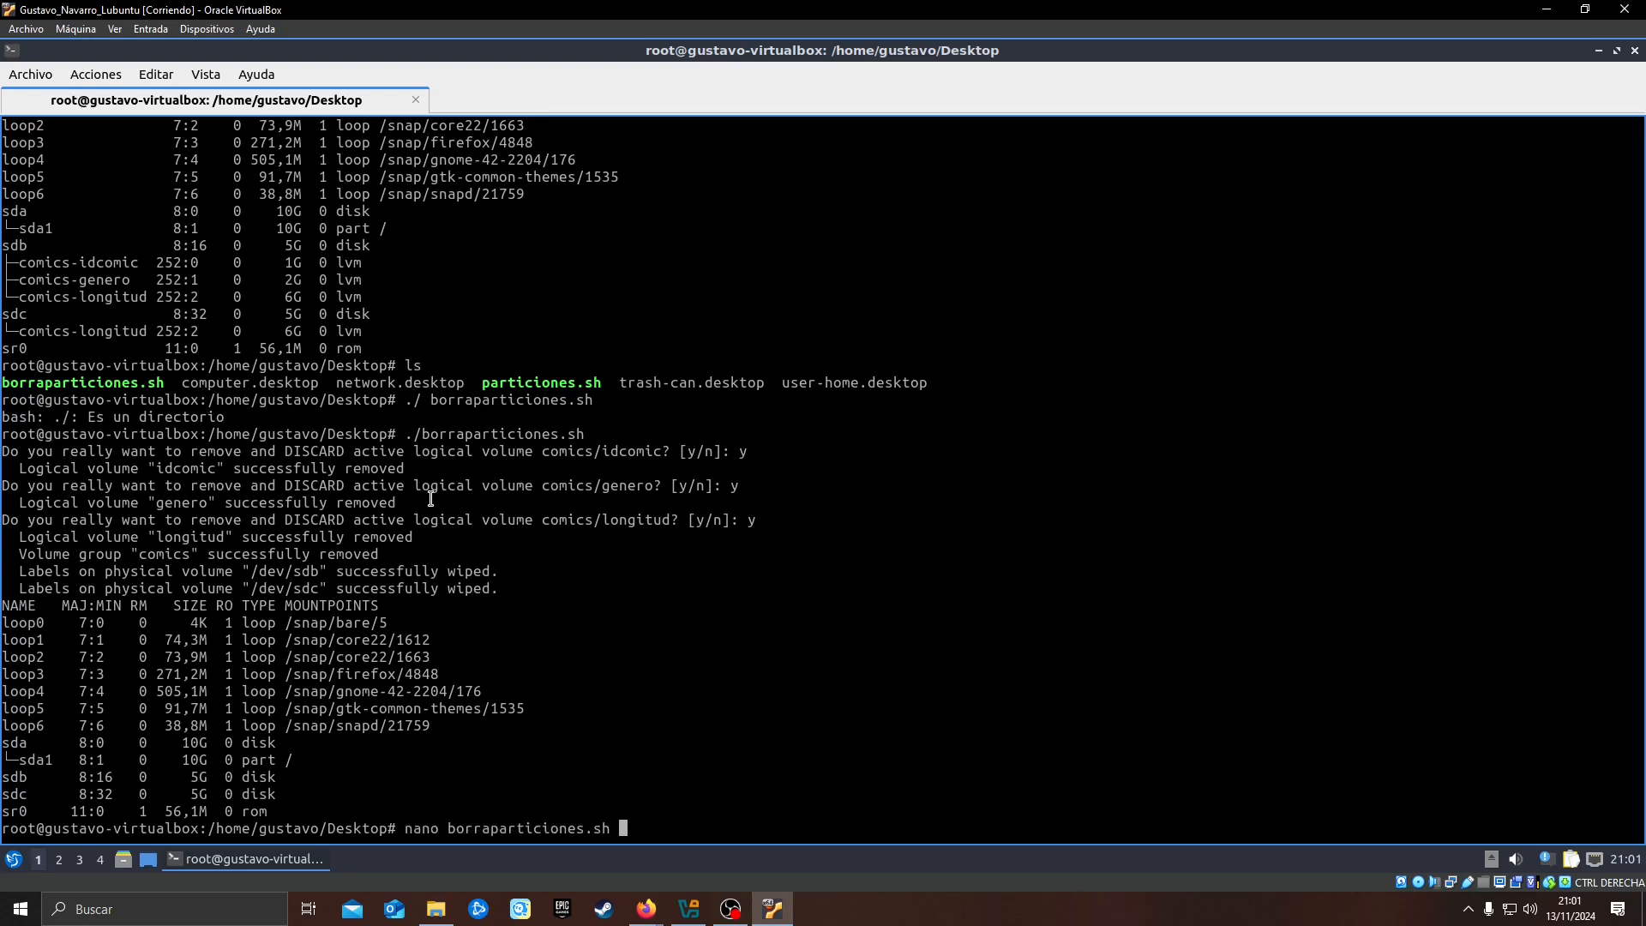
key(Return)
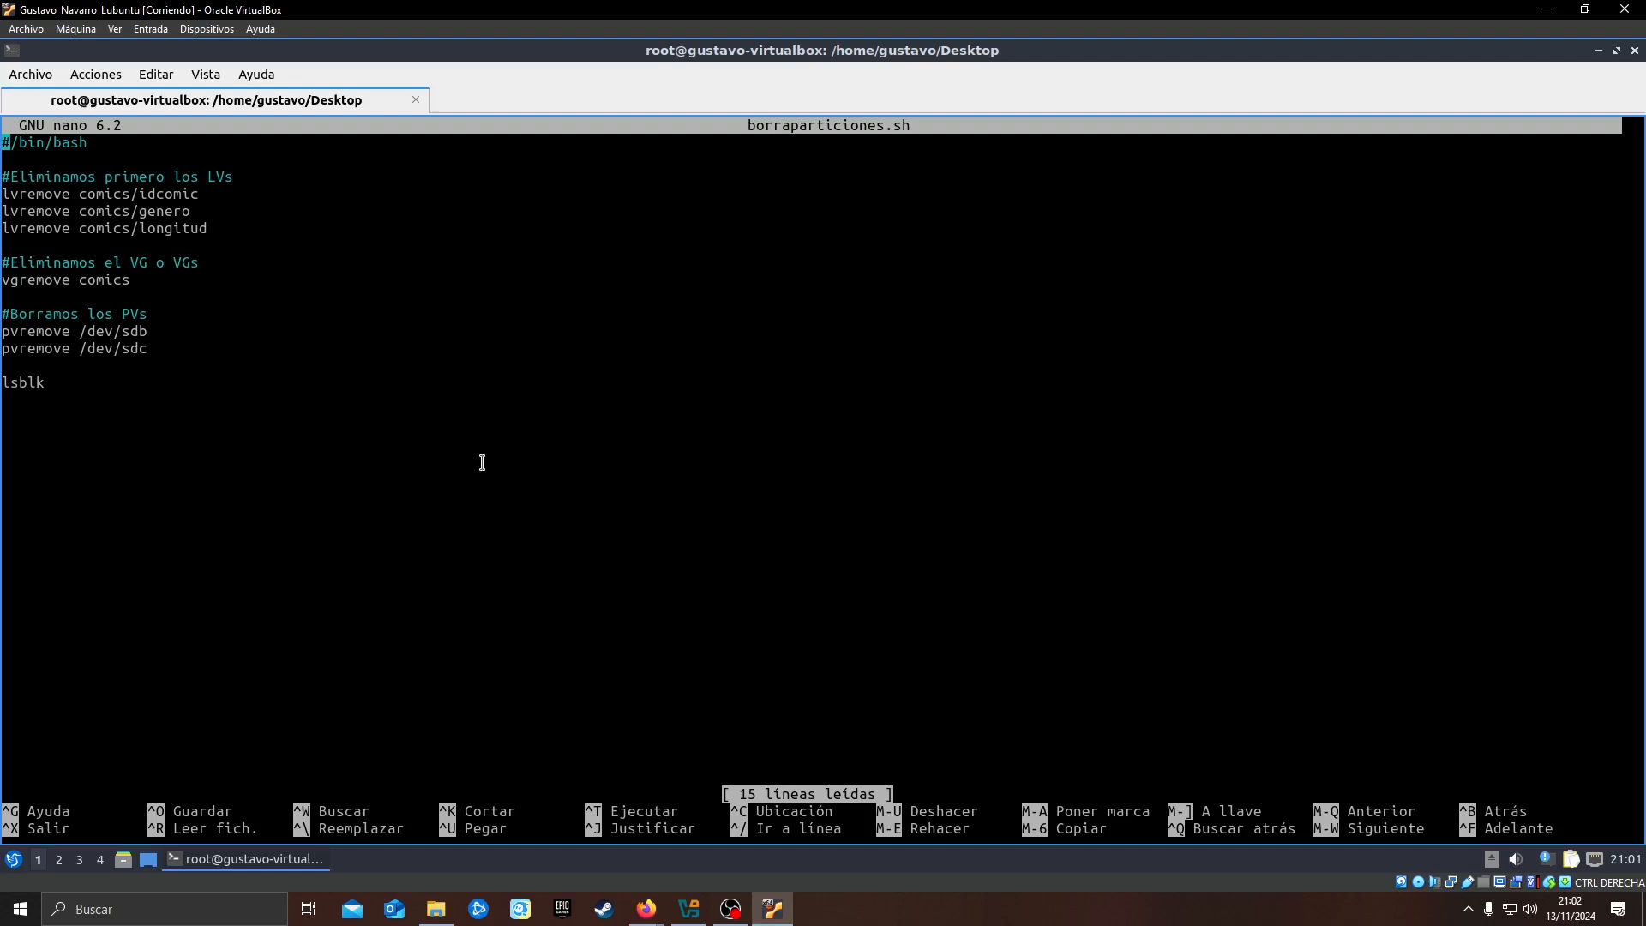
key(ctrl+x)
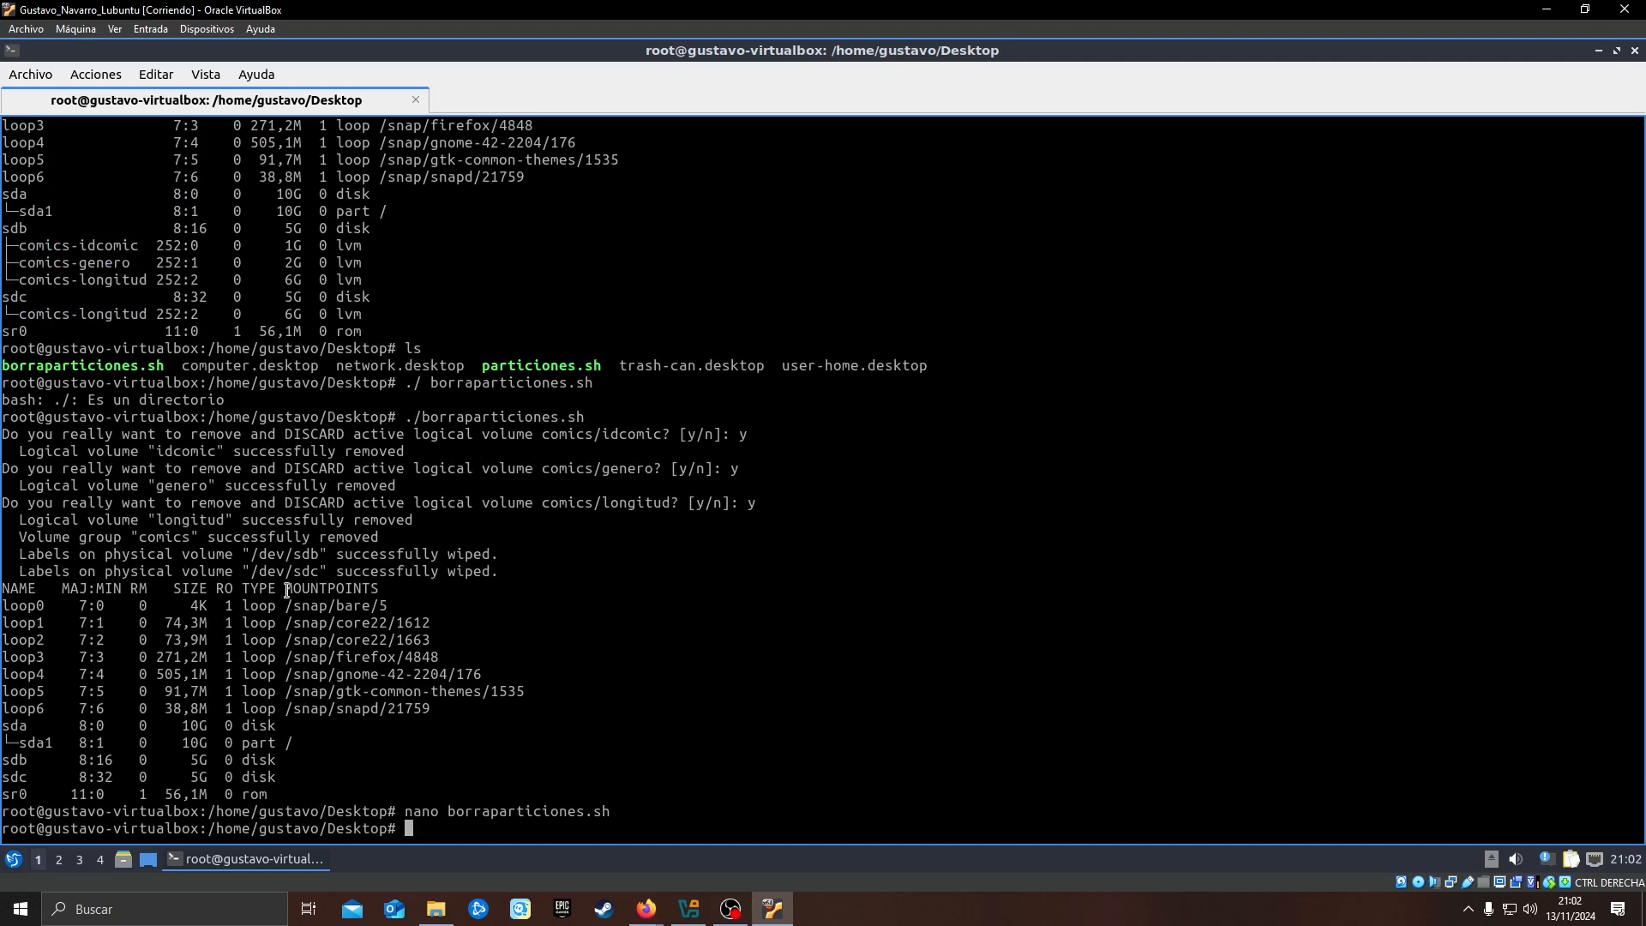